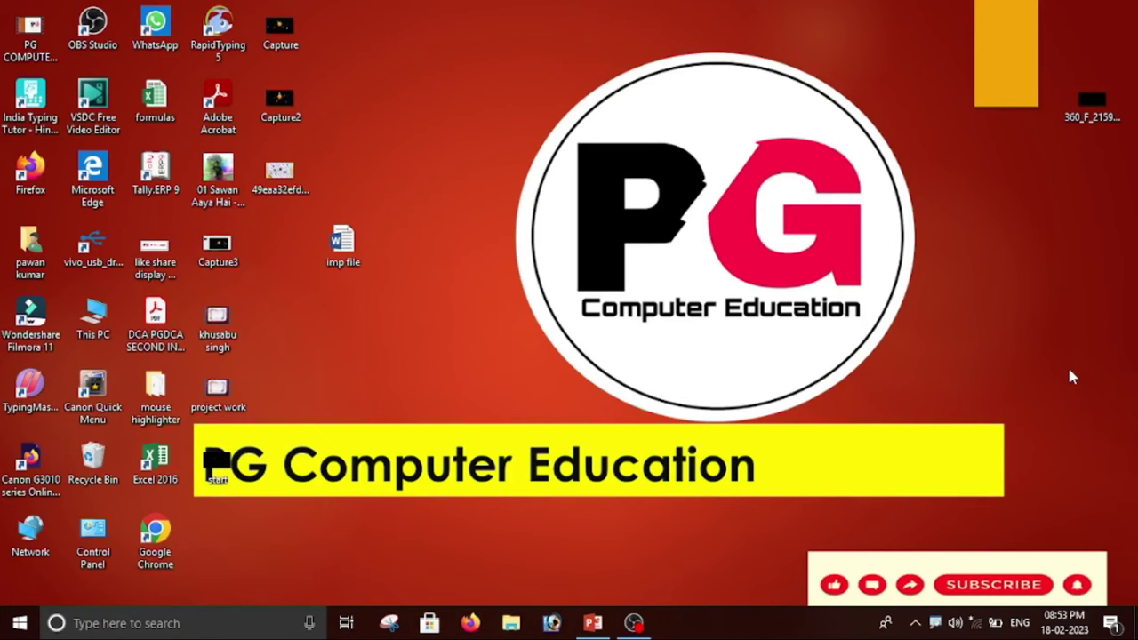
Play the solar system presentation as a slideshow, end it, and create a new blank presentation.
click(593, 623)
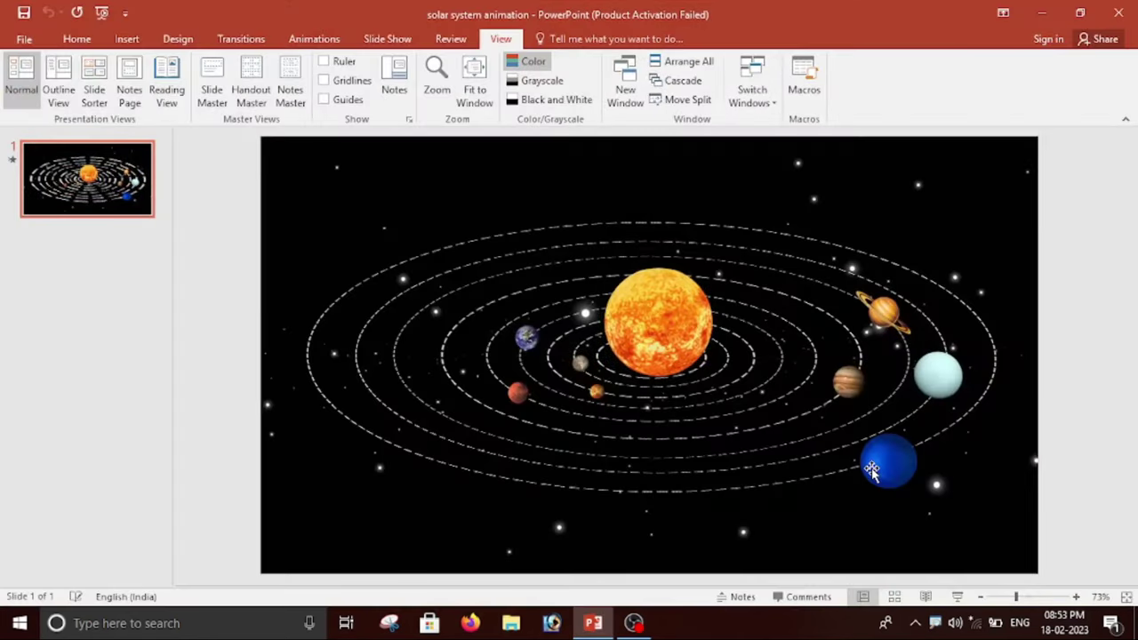
key(F5)
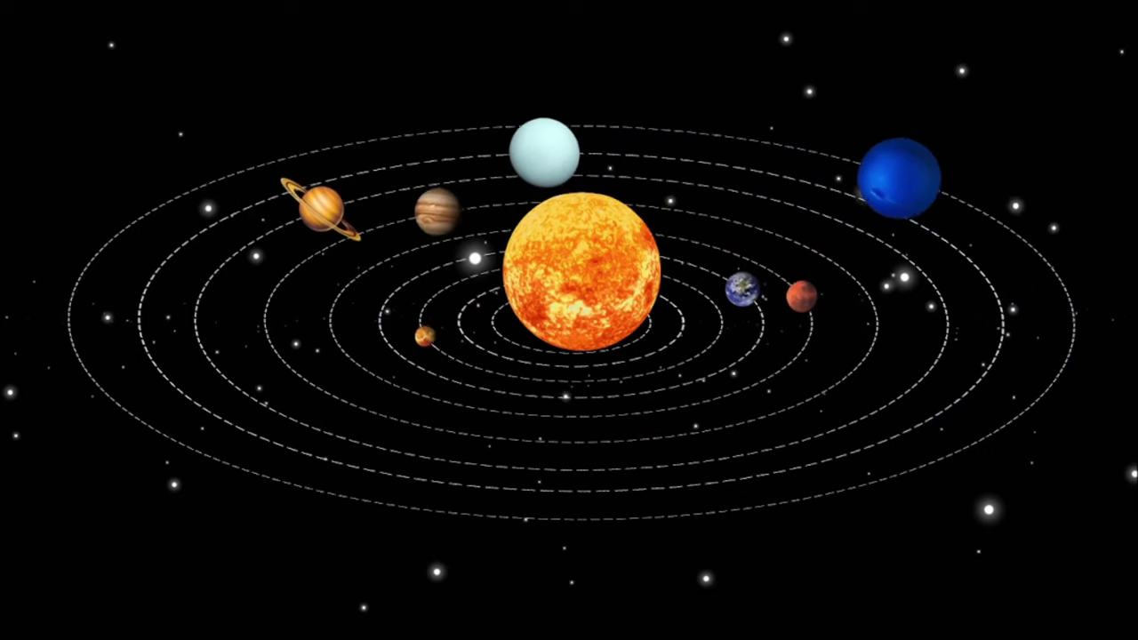
right_click(1030, 175)
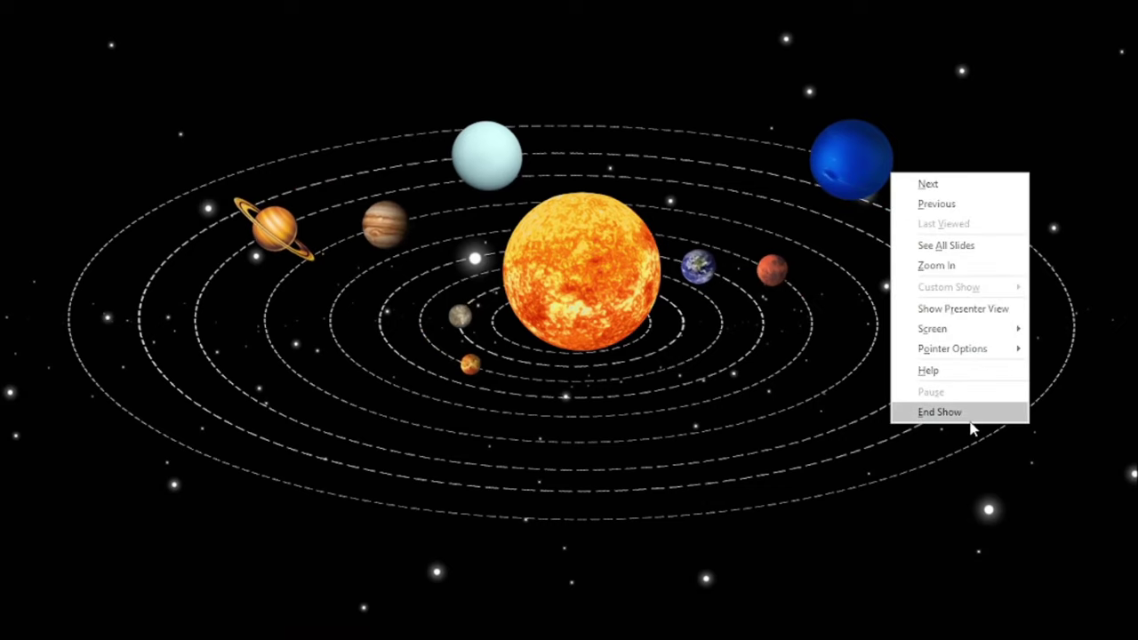
click(972, 412)
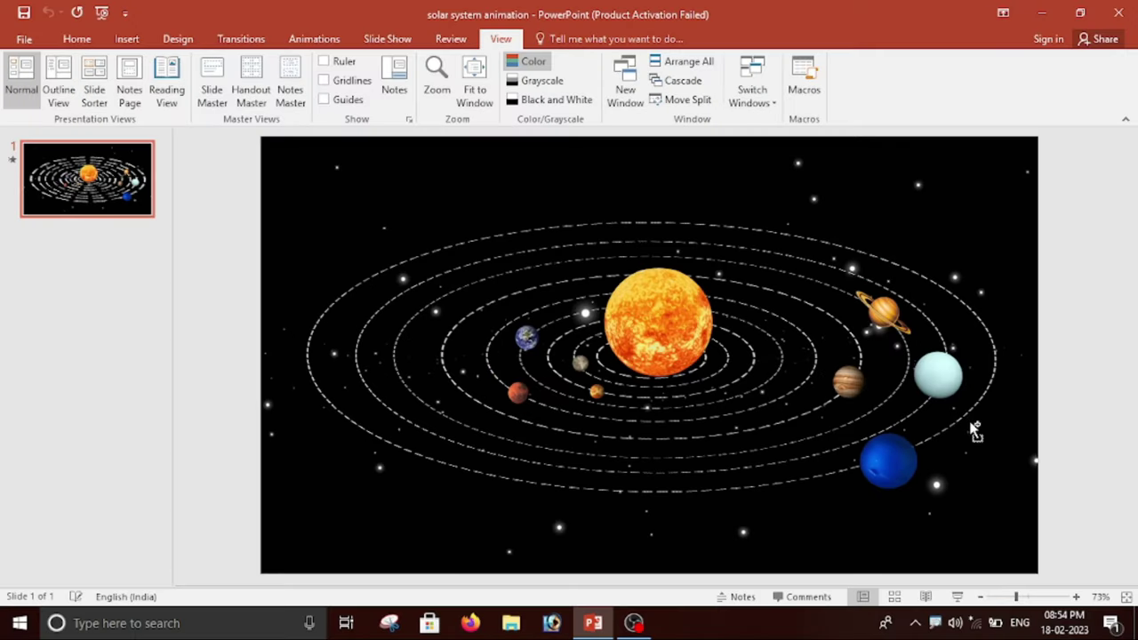
key(ctrl+n)
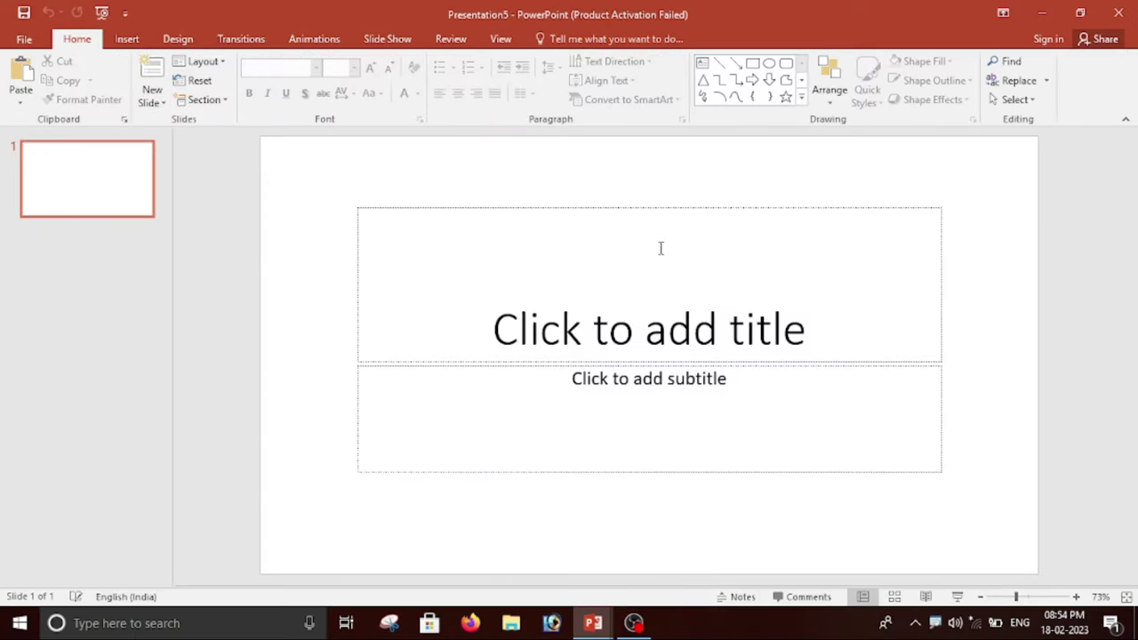
Delete the title and subtitle placeholders and give the slide a solid black background.
drag(305, 176, 1007, 561)
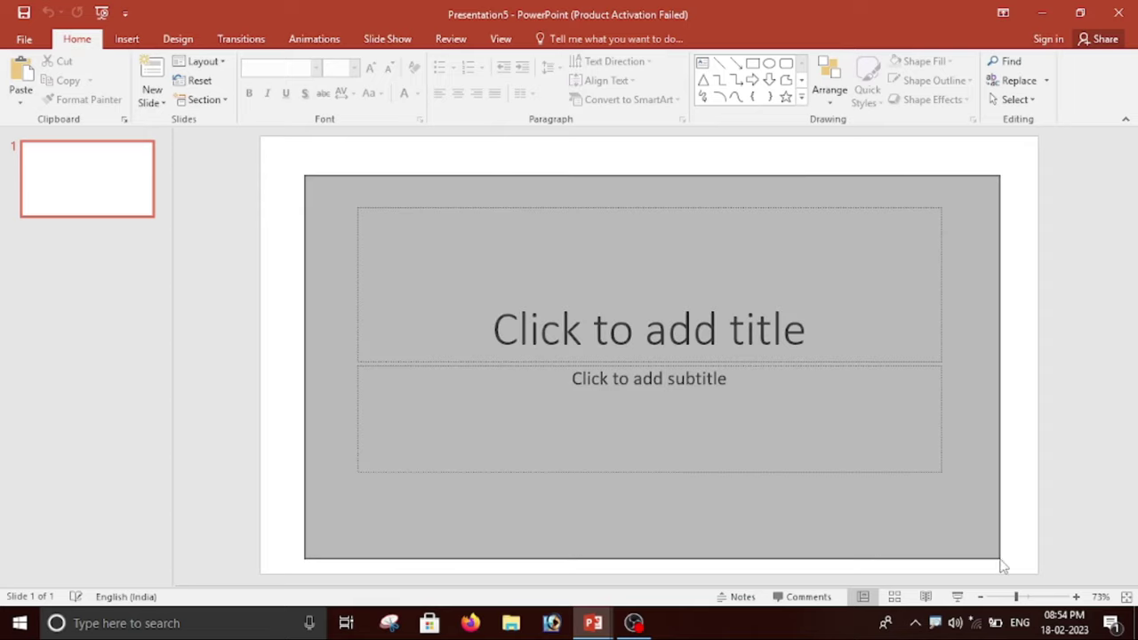
key(Delete)
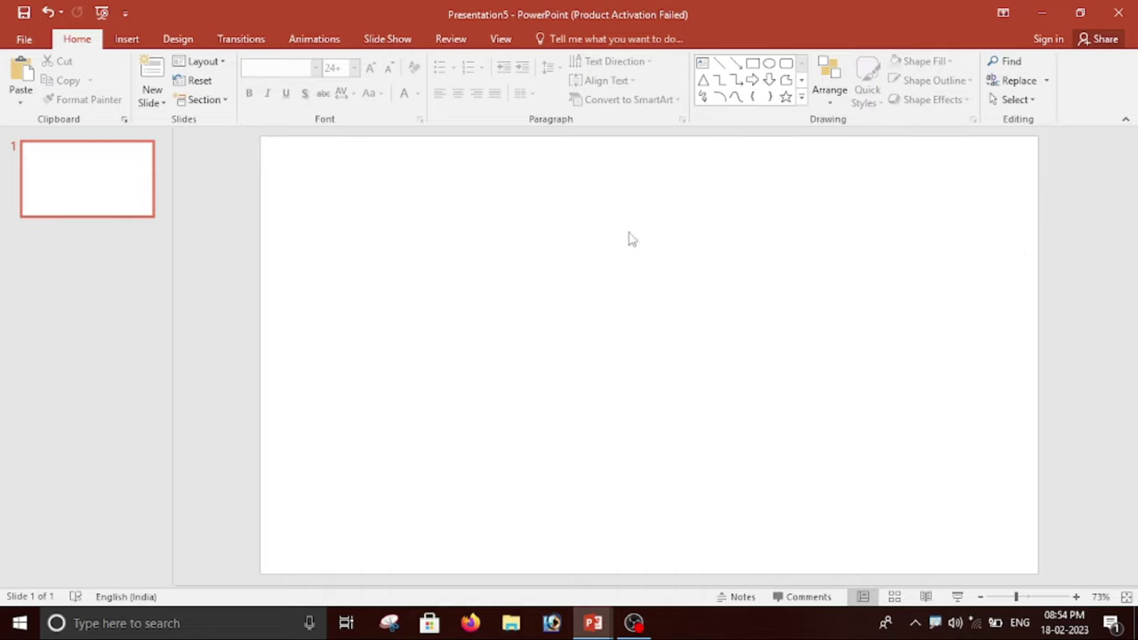
click(180, 39)
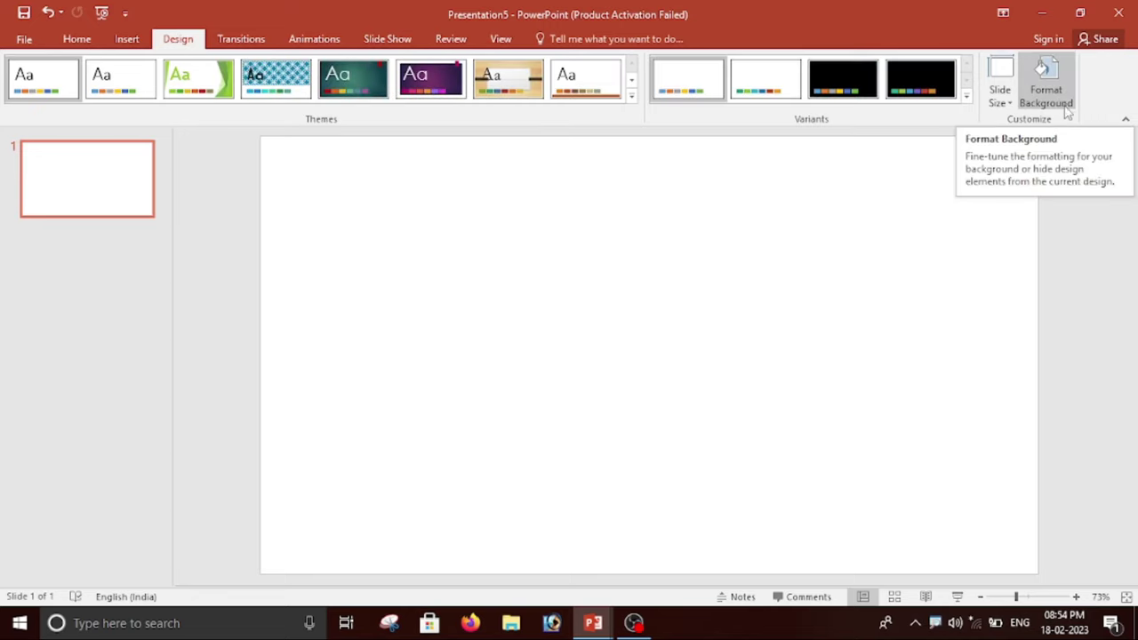
click(1066, 108)
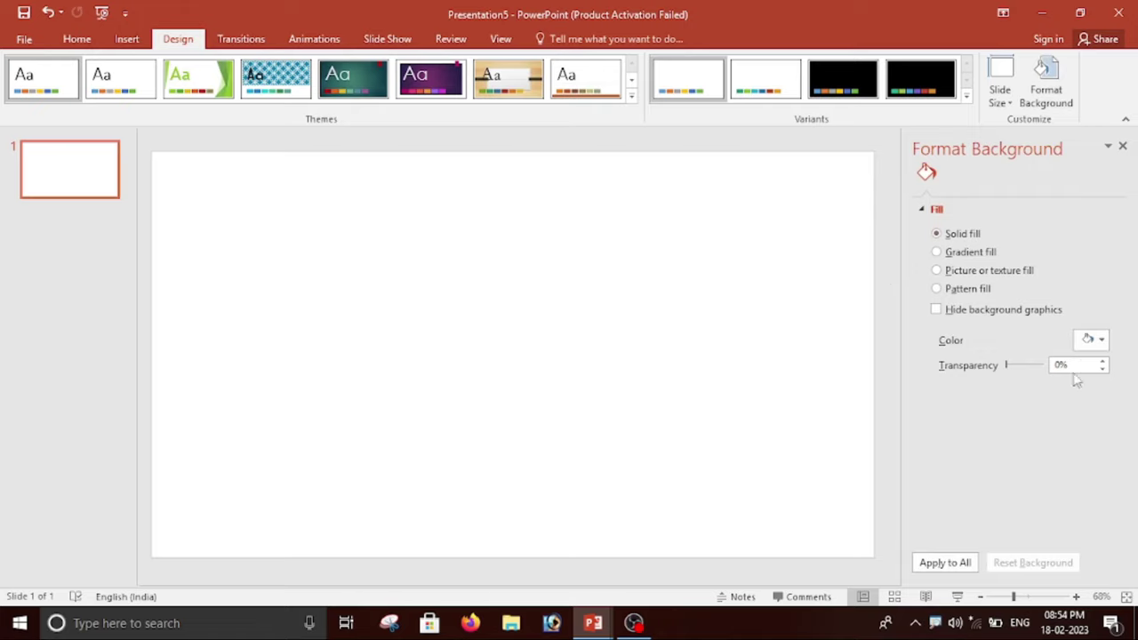
click(1102, 339)
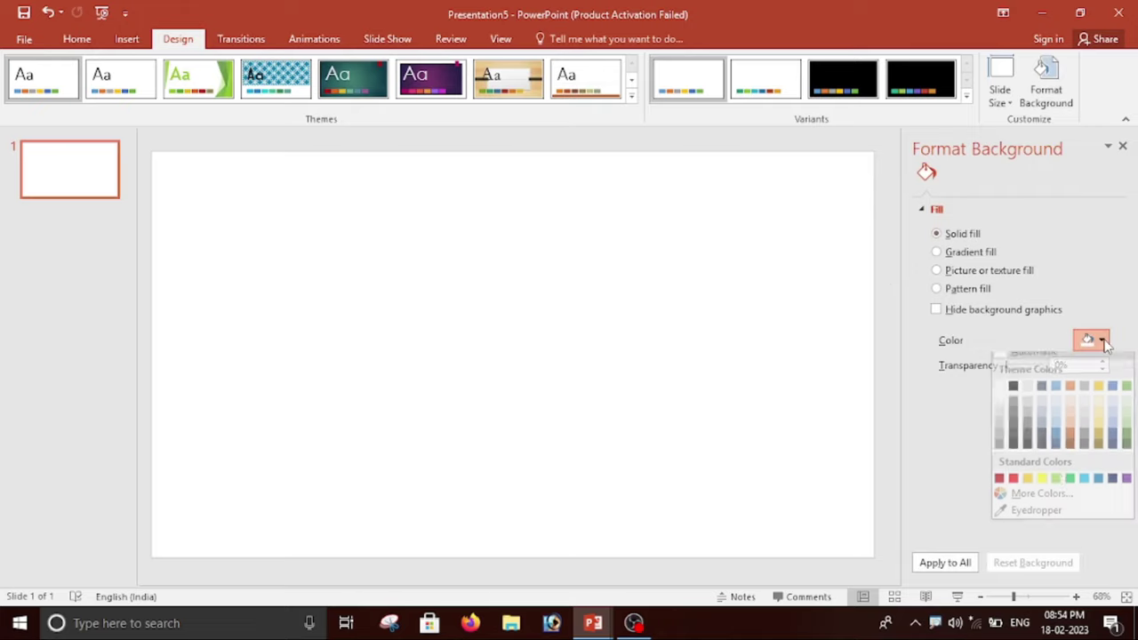
click(1013, 452)
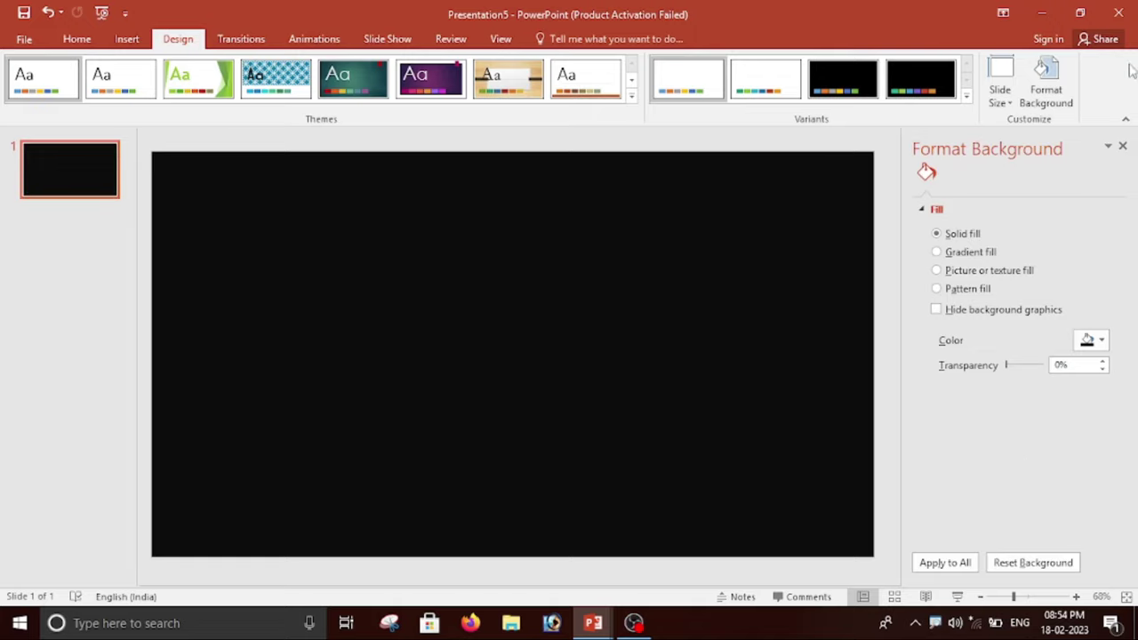
click(1122, 146)
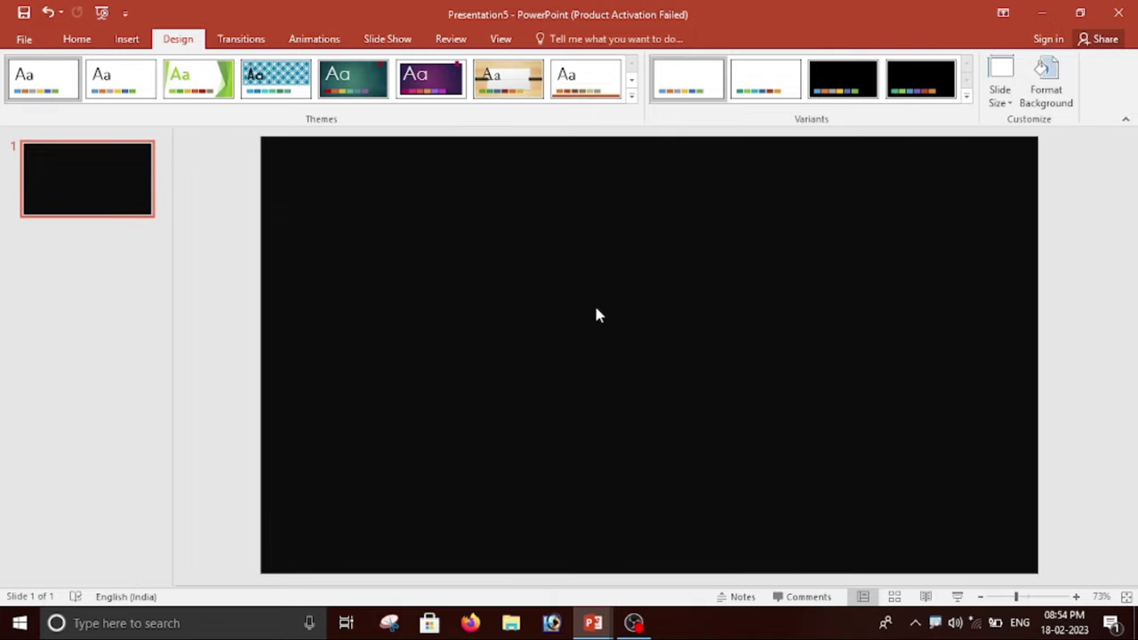
Turn on the guides and draw an 8.38 cm blue circle centred where they cross.
click(500, 39)
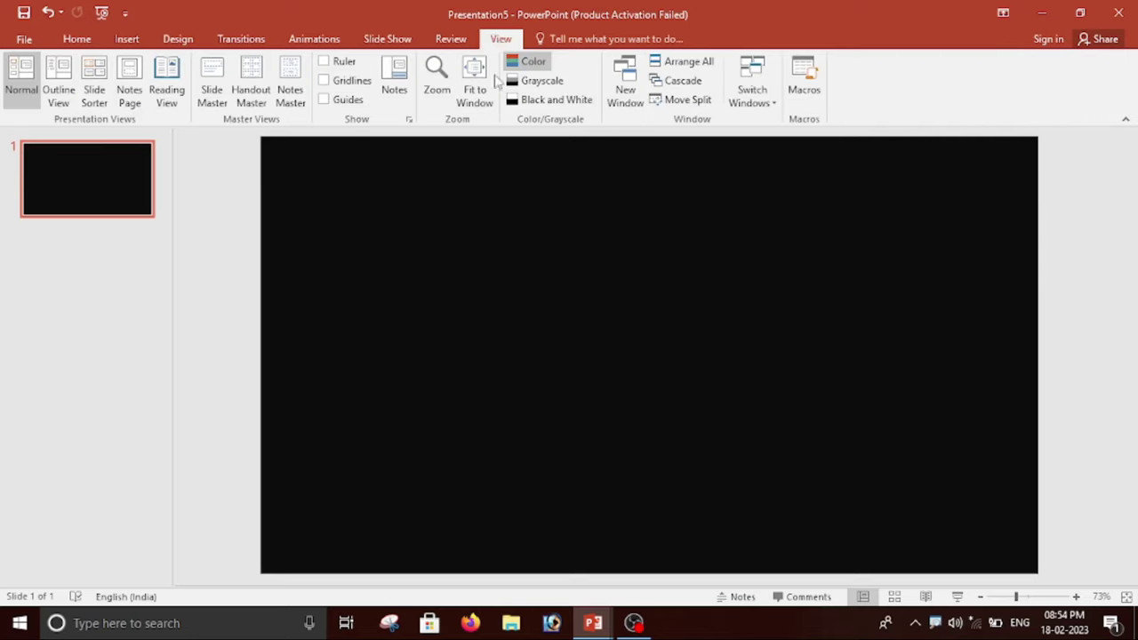
click(324, 101)
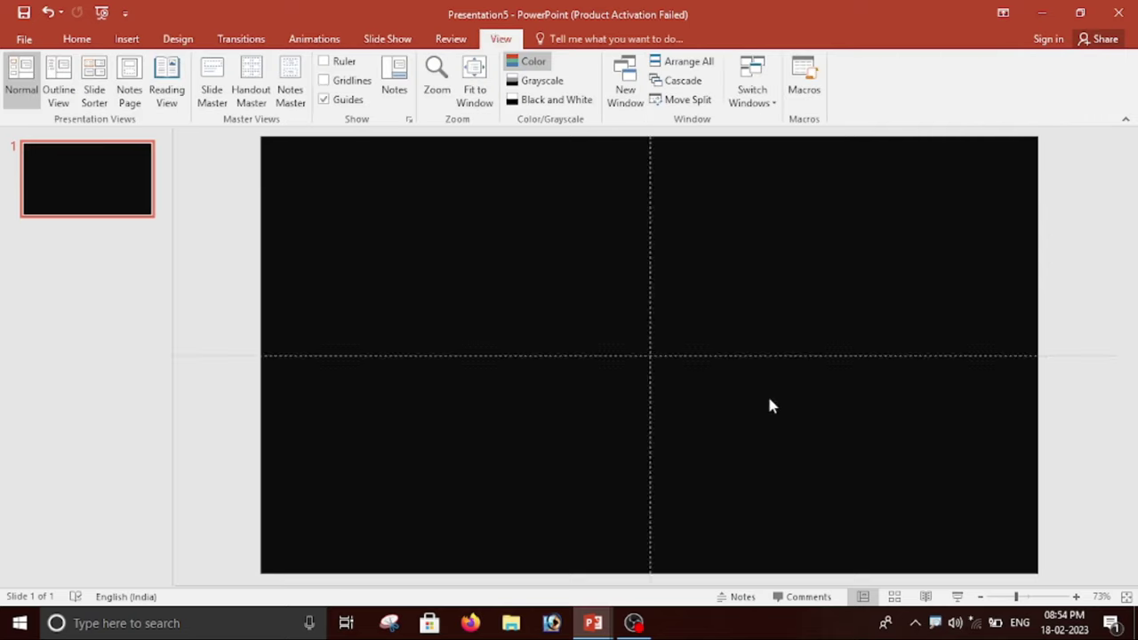
click(127, 39)
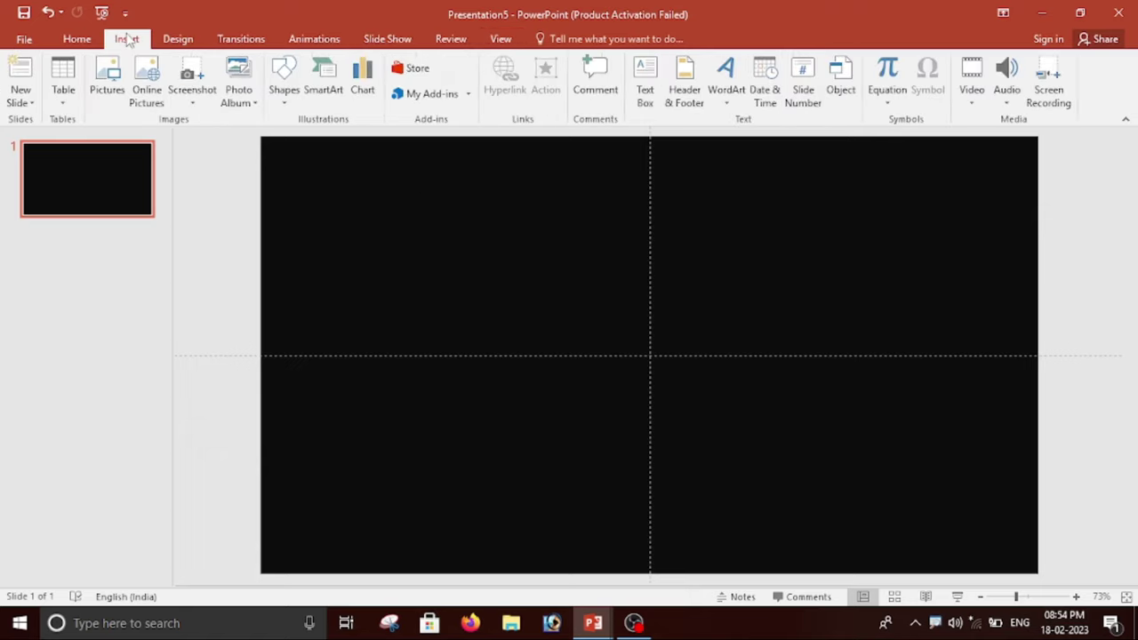
click(287, 102)
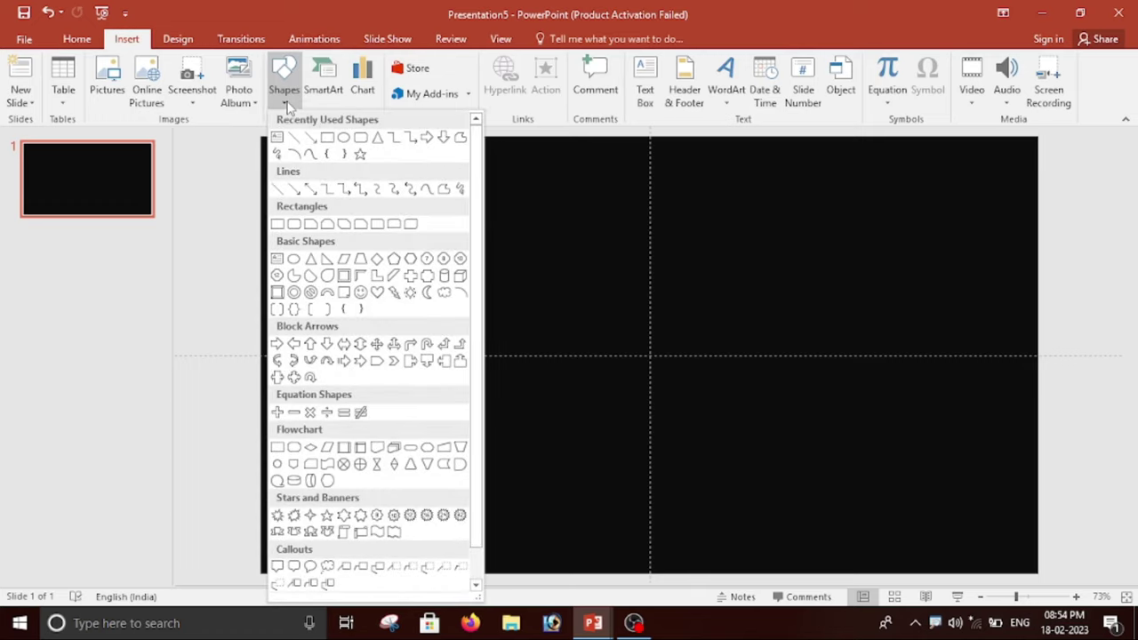
click(343, 139)
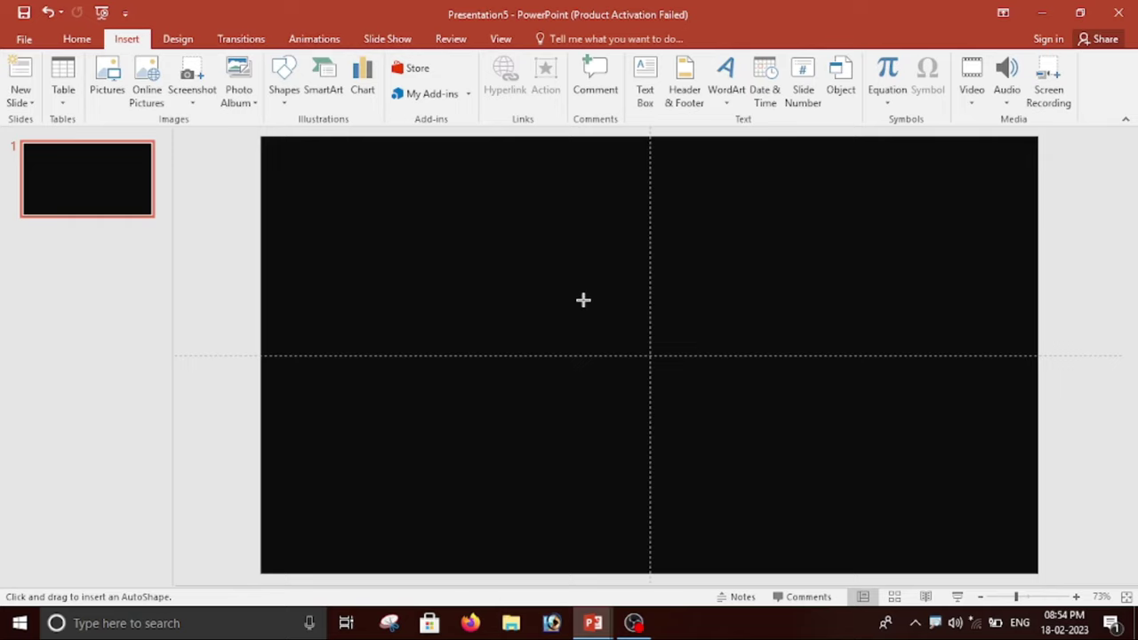
drag(584, 306, 772, 495)
drag(684, 412, 655, 374)
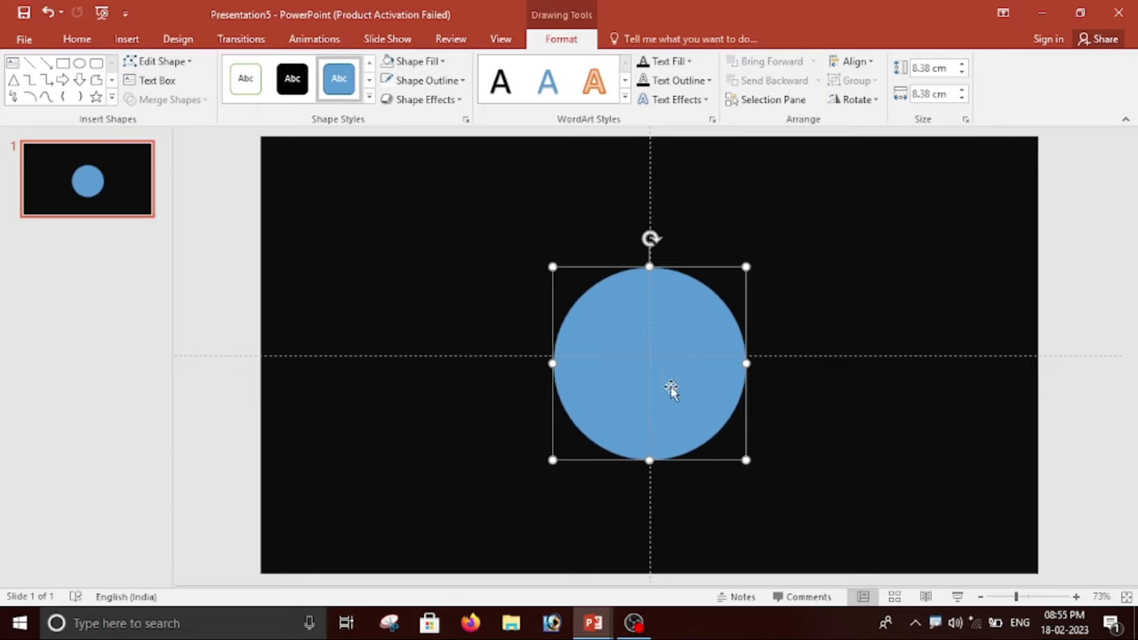
Set the circle to No Fill with a white Long Dash outline.
click(426, 64)
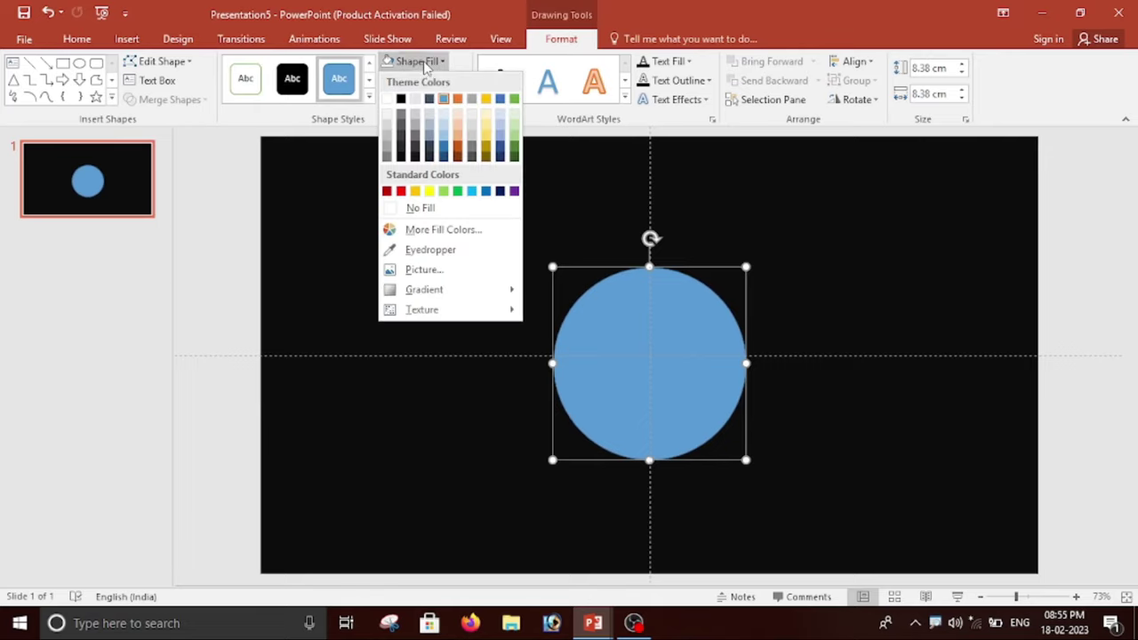
click(429, 208)
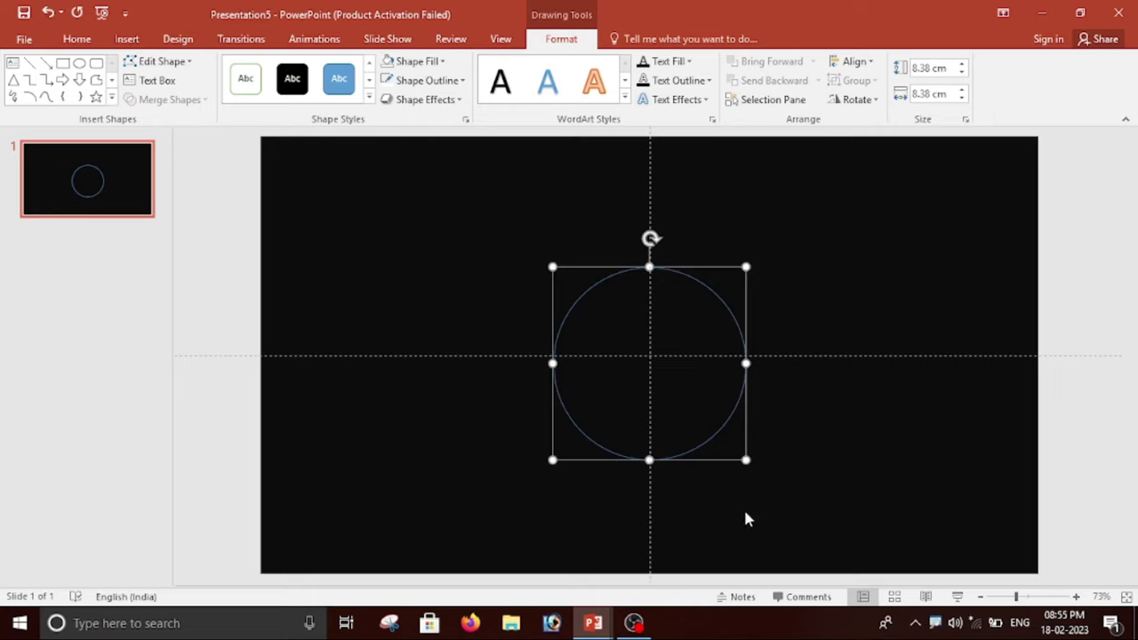
click(426, 80)
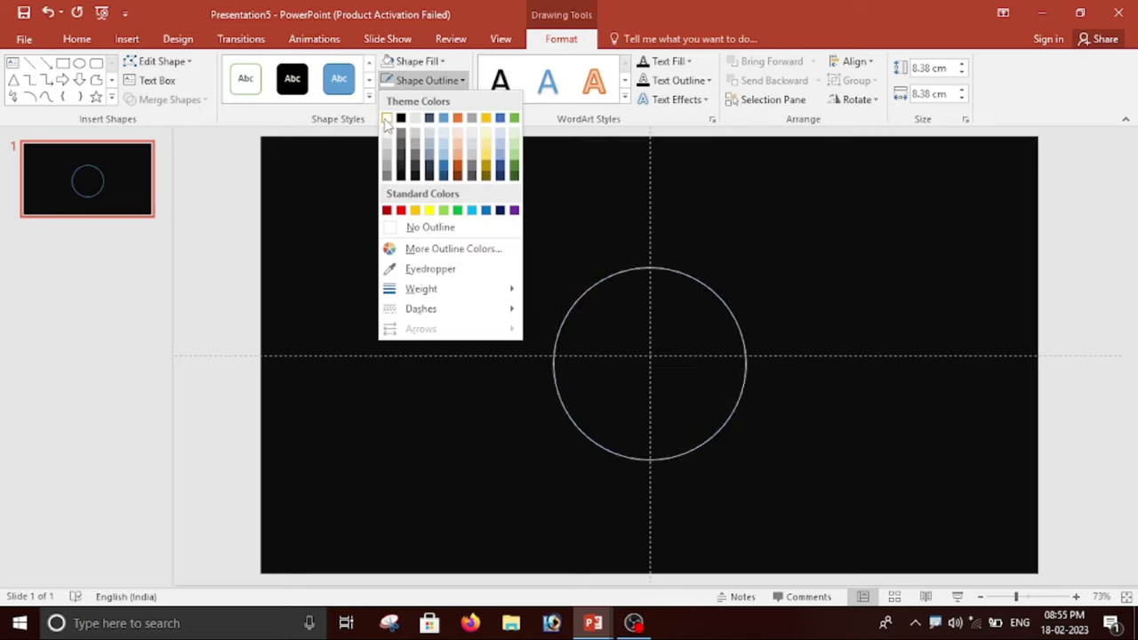
click(386, 118)
click(458, 84)
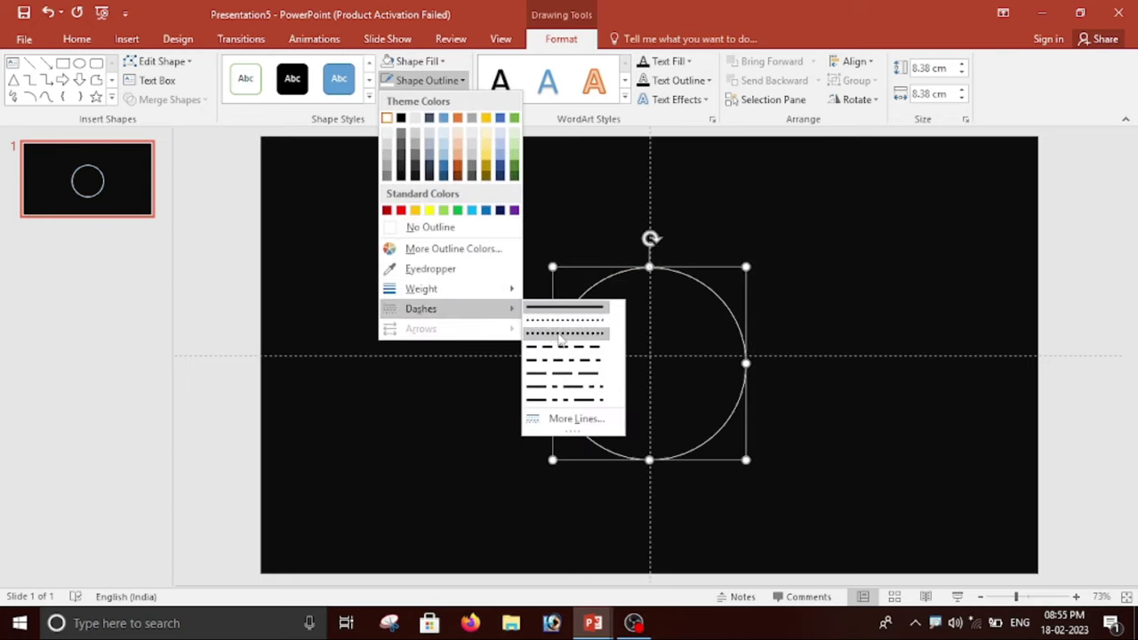
mouse_move(421, 309)
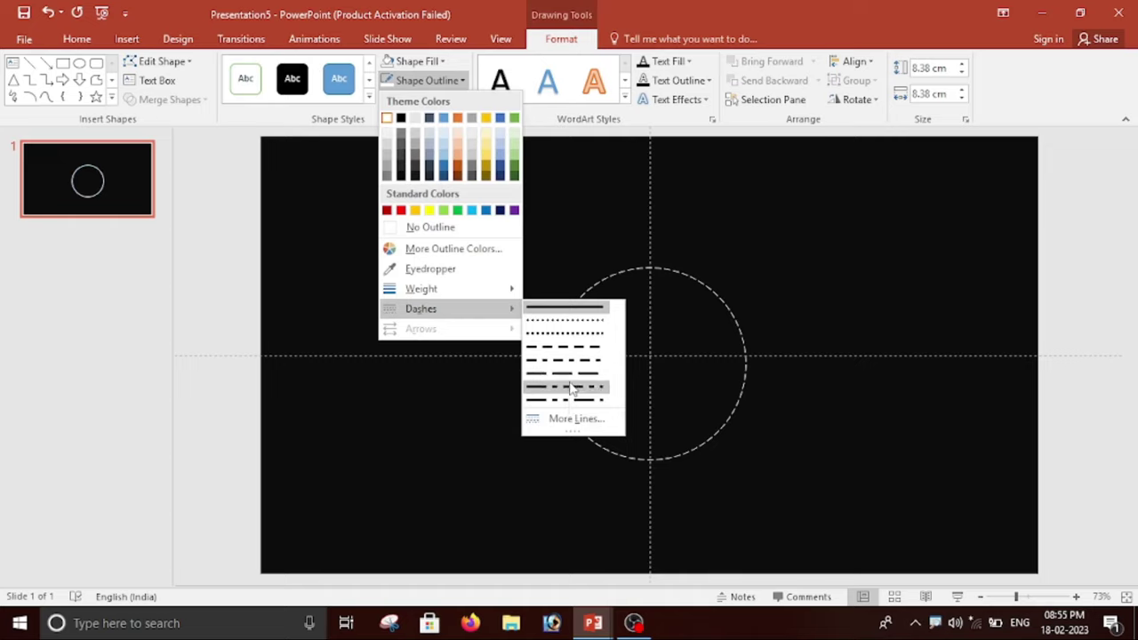
click(576, 374)
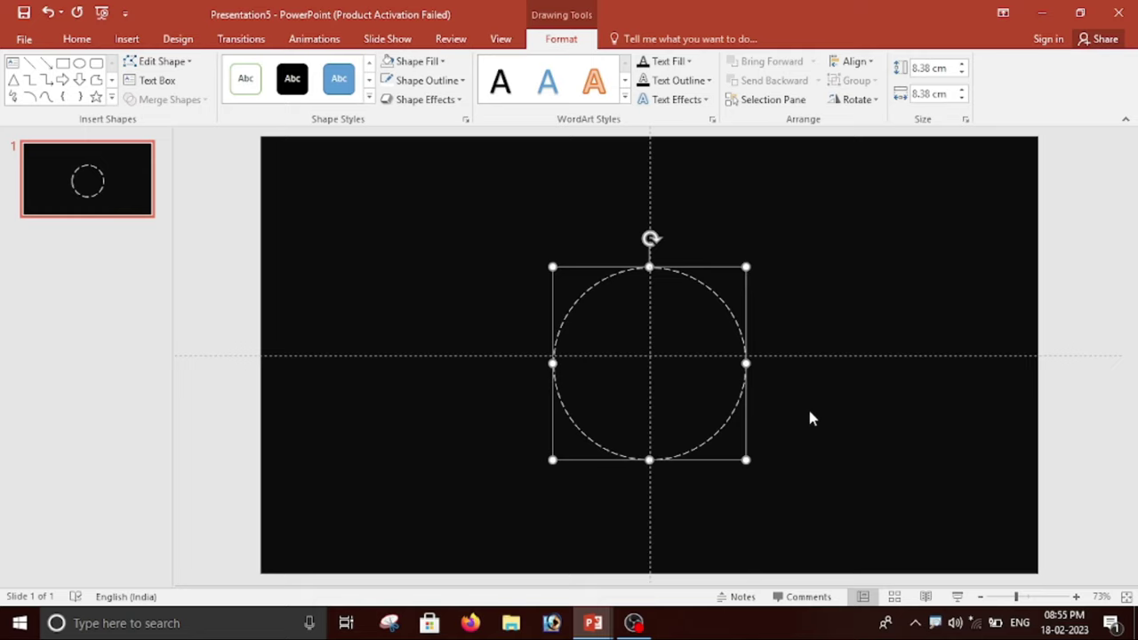
Duplicate the dashed circle several times with Ctrl+D and select all the copies.
key(ctrl+d)
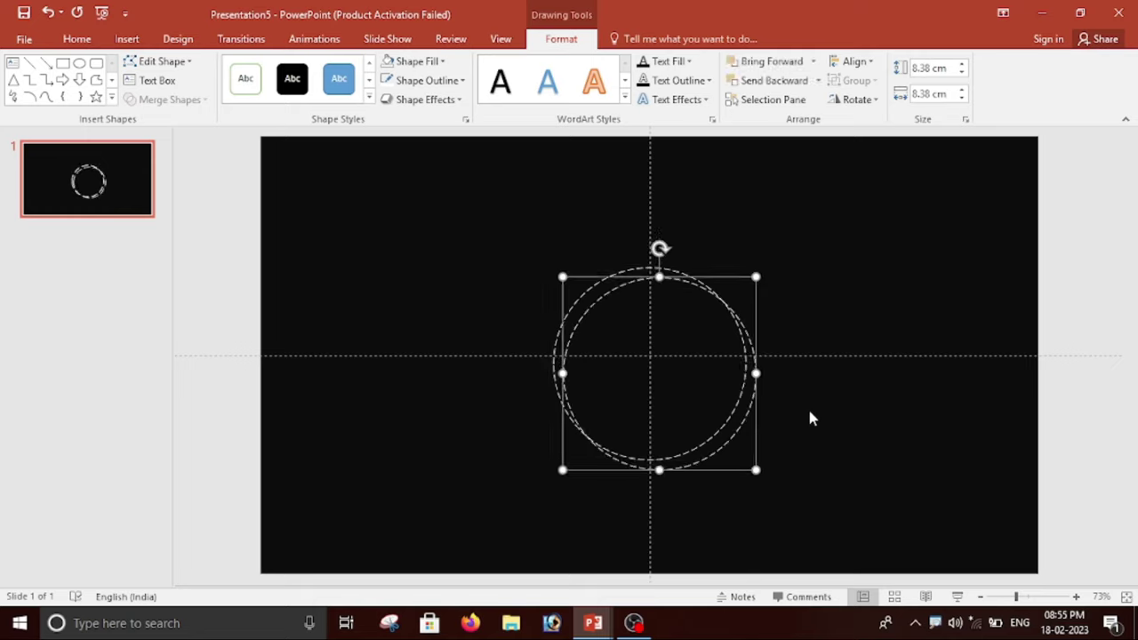
key(ctrl+d)
key(ctrl+d)
key(ctrl+d)
key(ctrl+d)
key(ctrl+d)
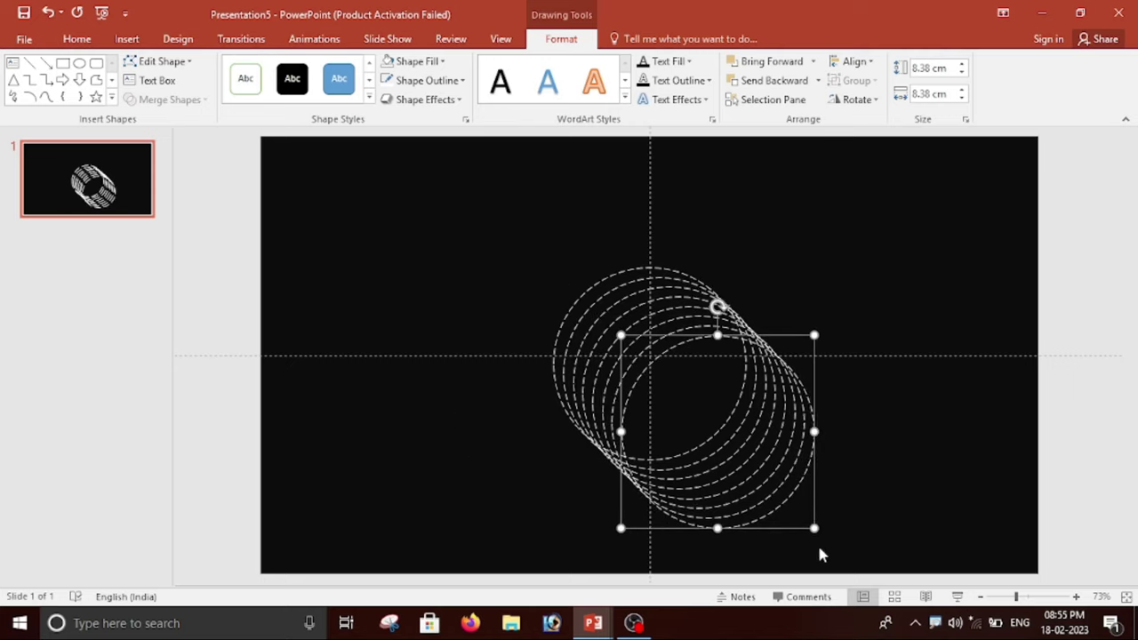
click(854, 418)
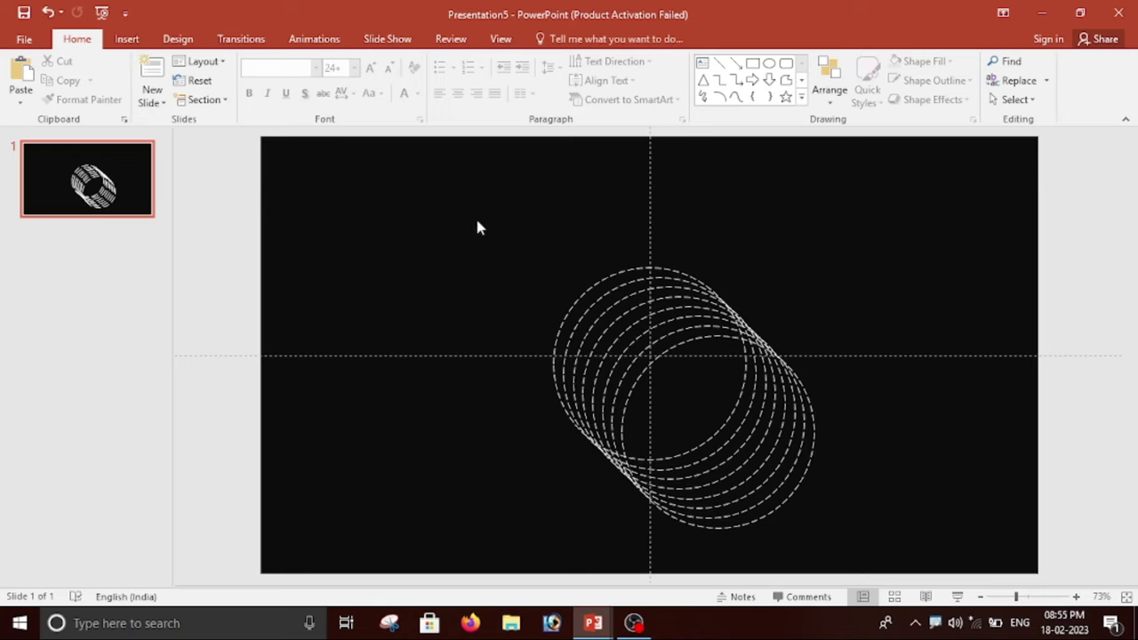
drag(441, 195, 893, 559)
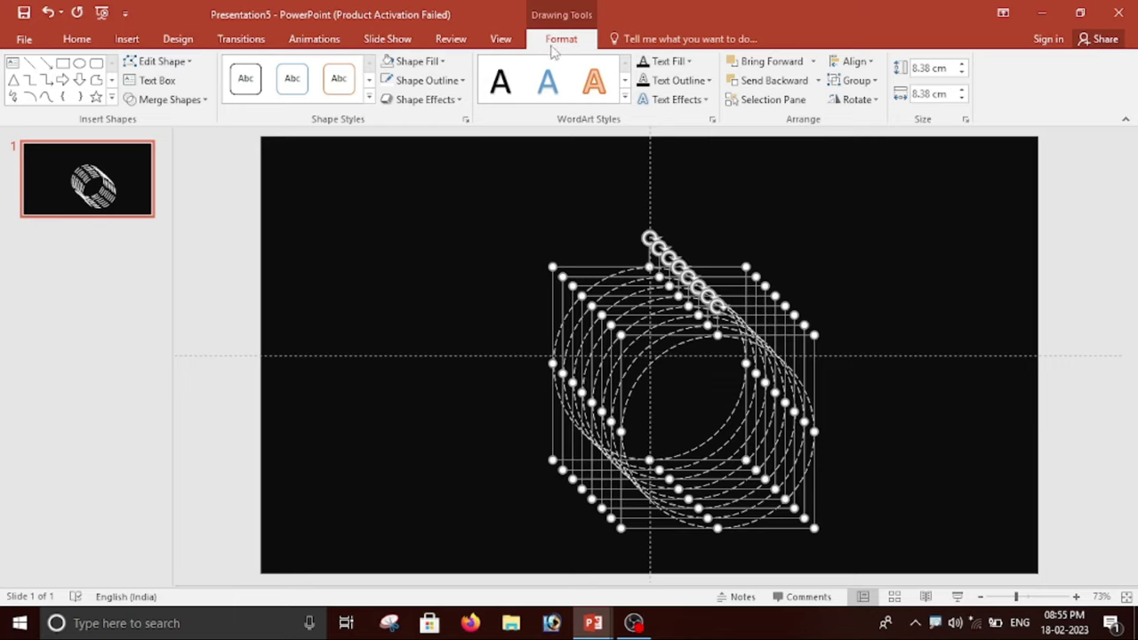
Apply Align Center and Align Middle so the copies stack into one circle.
click(868, 71)
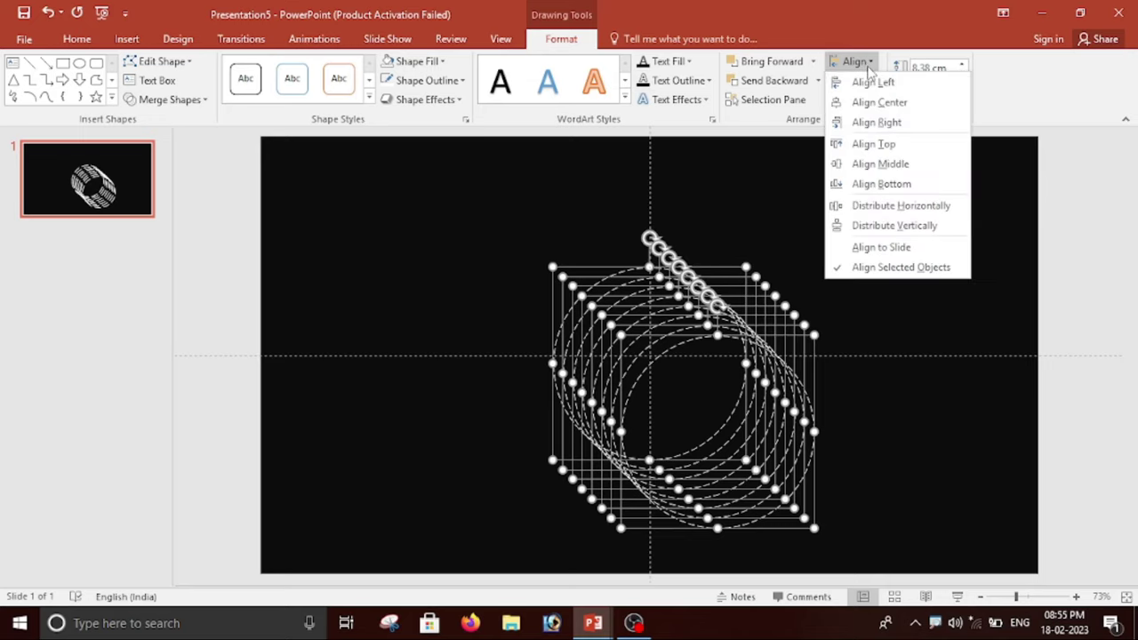
click(866, 102)
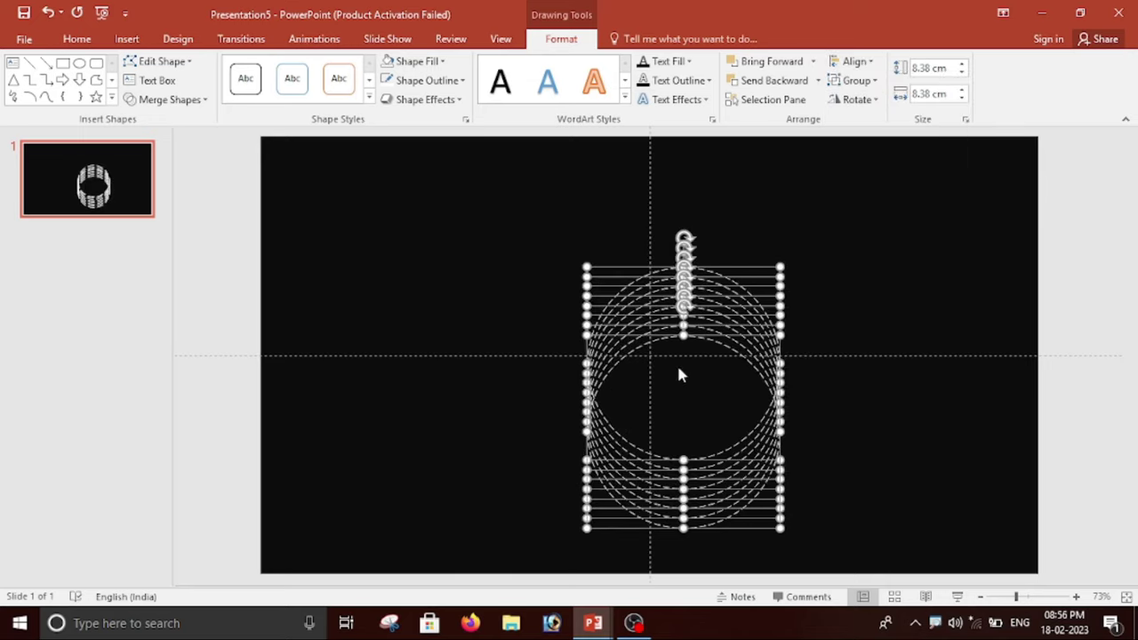
click(860, 64)
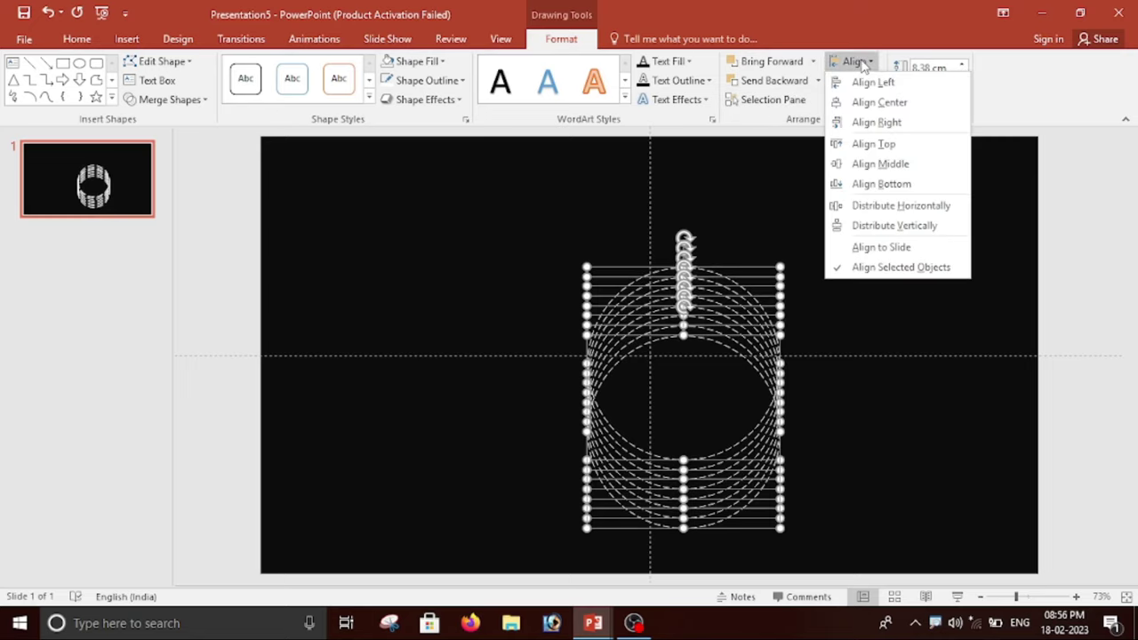
click(895, 169)
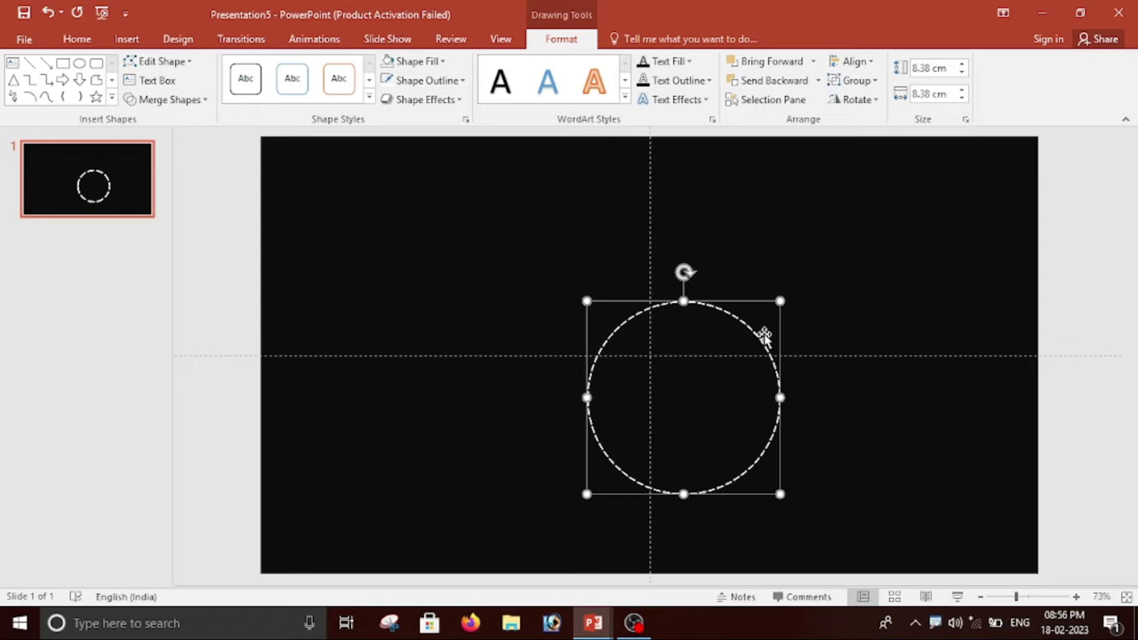
Nudge the dashed circle with the arrow keys onto the guide crossing, then reselect it.
key(Left)
key(Left)
key(Left)
key(Left)
key(Left)
key(Left)
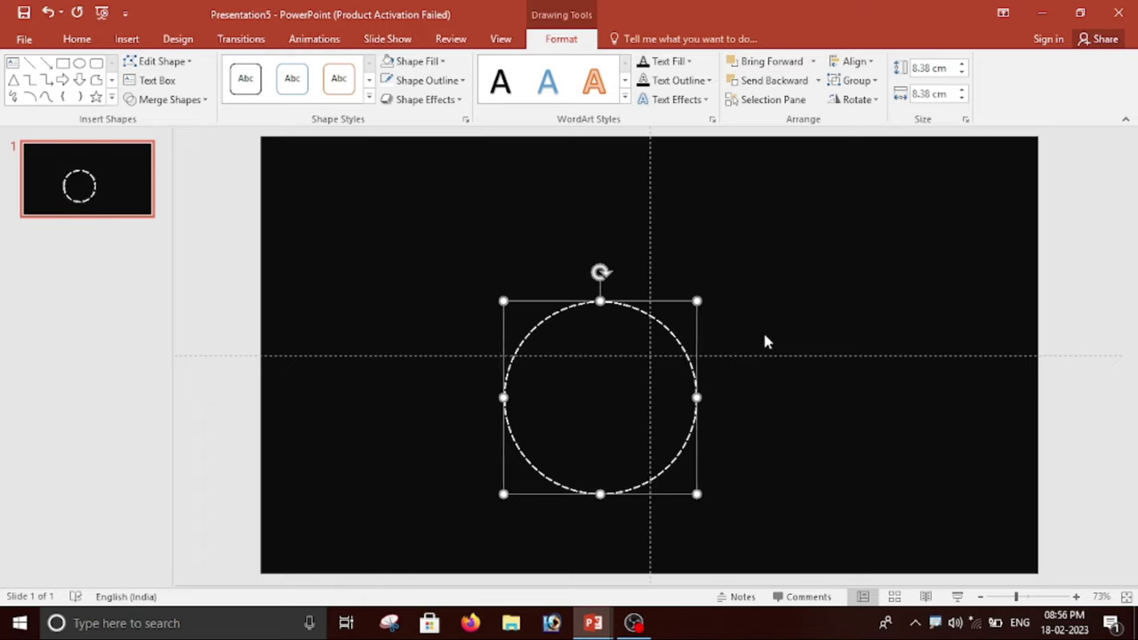
key(Right)
key(Right)
key(Right)
key(Right)
key(Right)
key(Right)
key(Right)
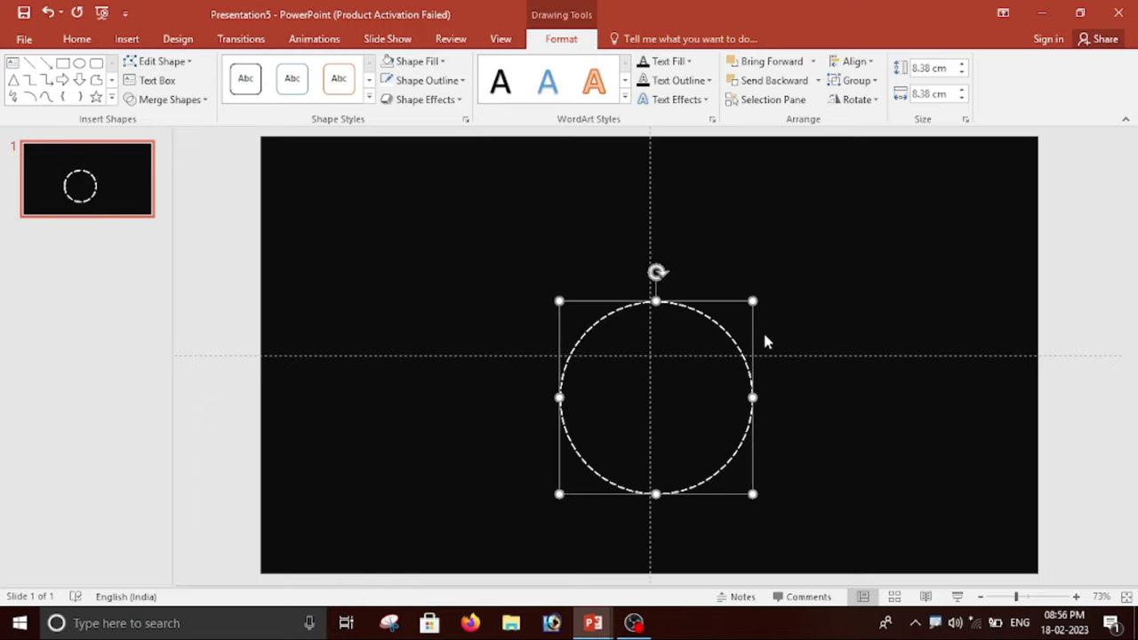
key(Up)
key(Up)
key(Up)
key(Up)
key(Up)
key(Up)
key(Up)
key(Up)
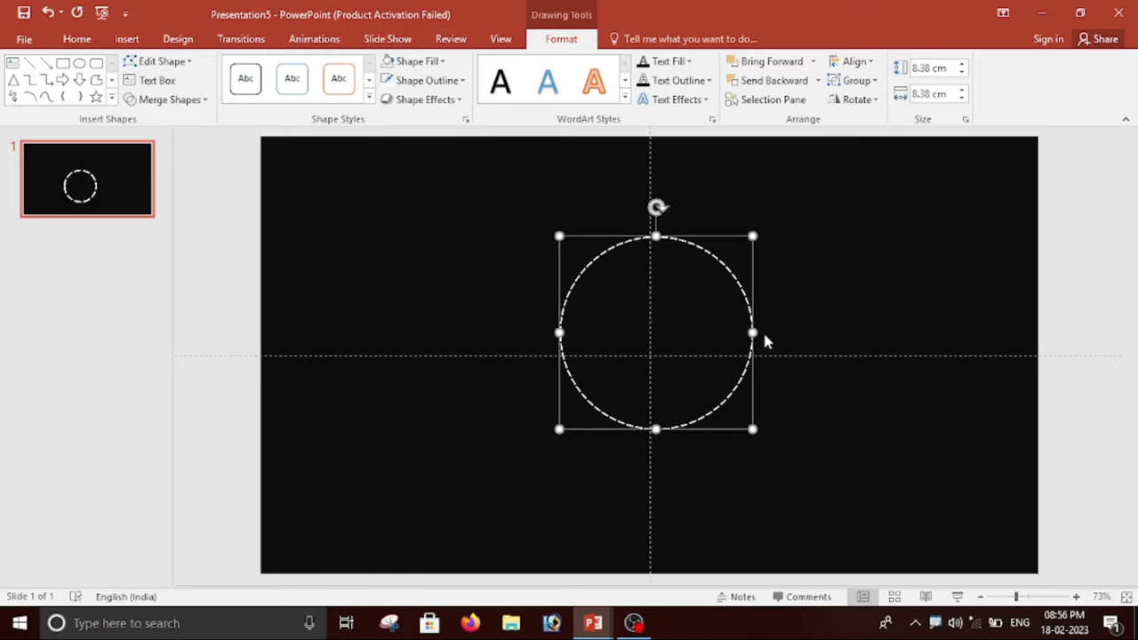
key(Down)
key(Down)
key(Down)
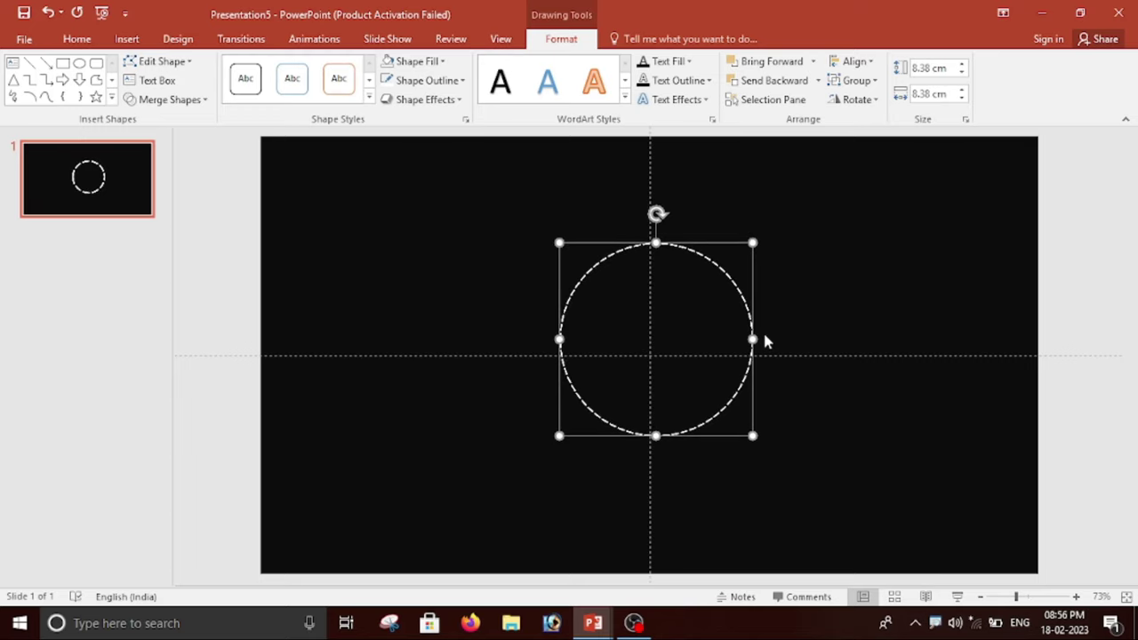
key(Down)
key(Down)
key(Down)
key(Down)
key(Up)
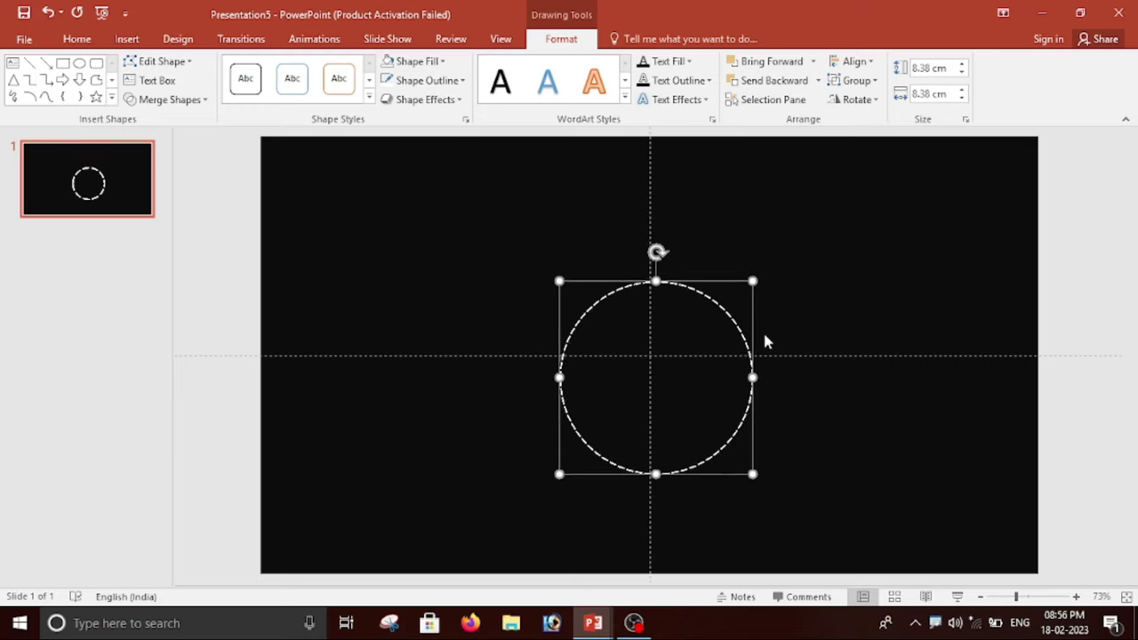
key(Up)
key(Up)
key(Left)
key(Left)
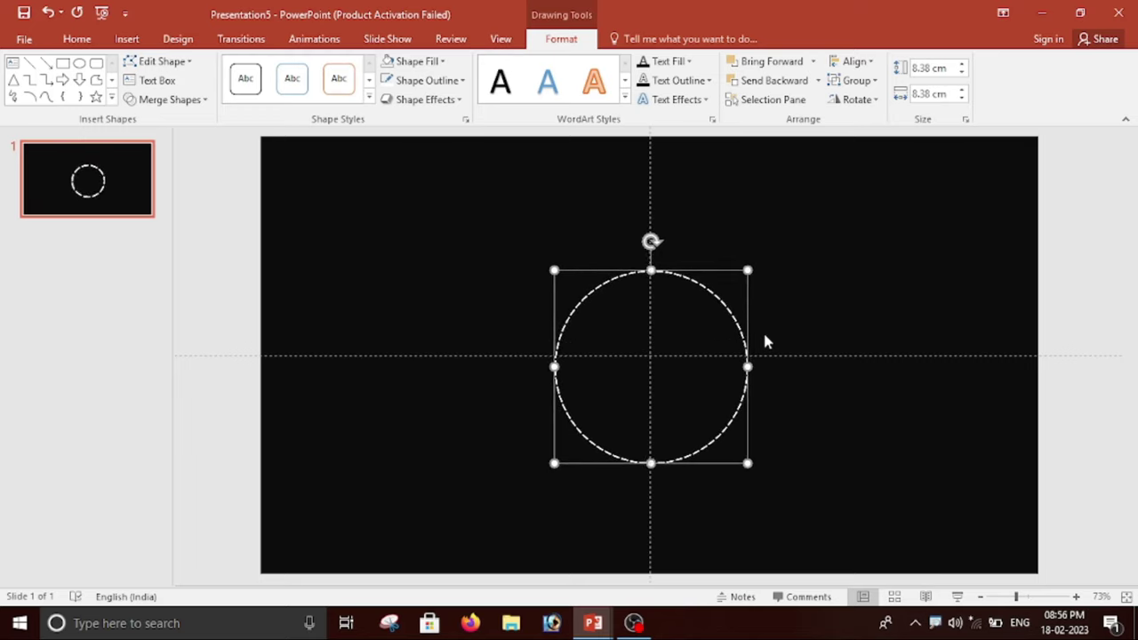
key(Up)
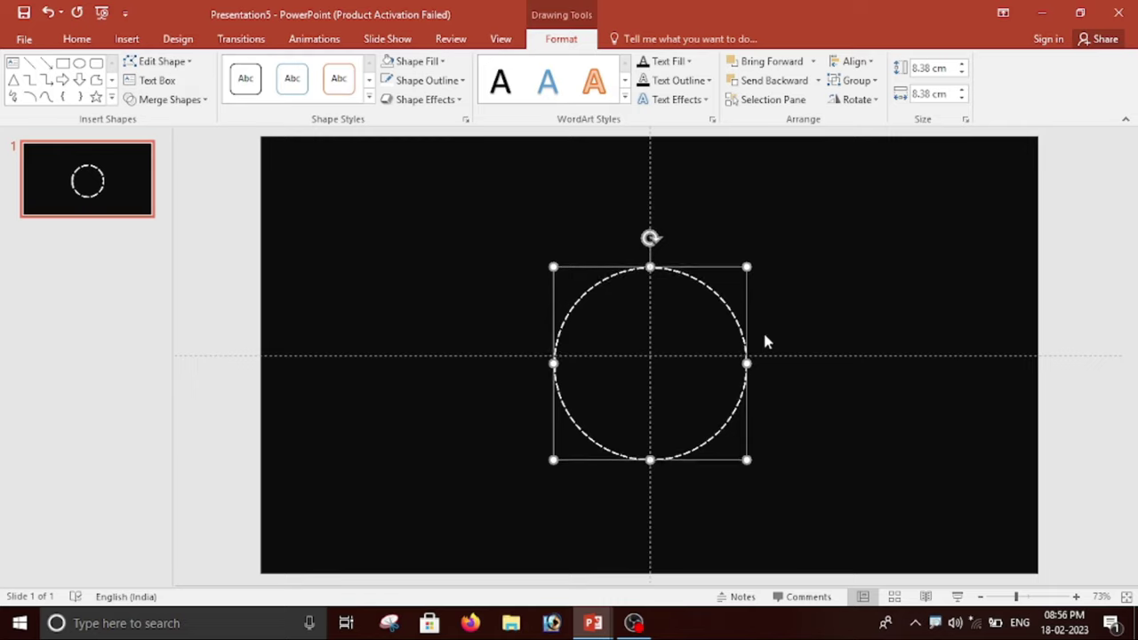
key(ctrl+Up)
key(ctrl+Left)
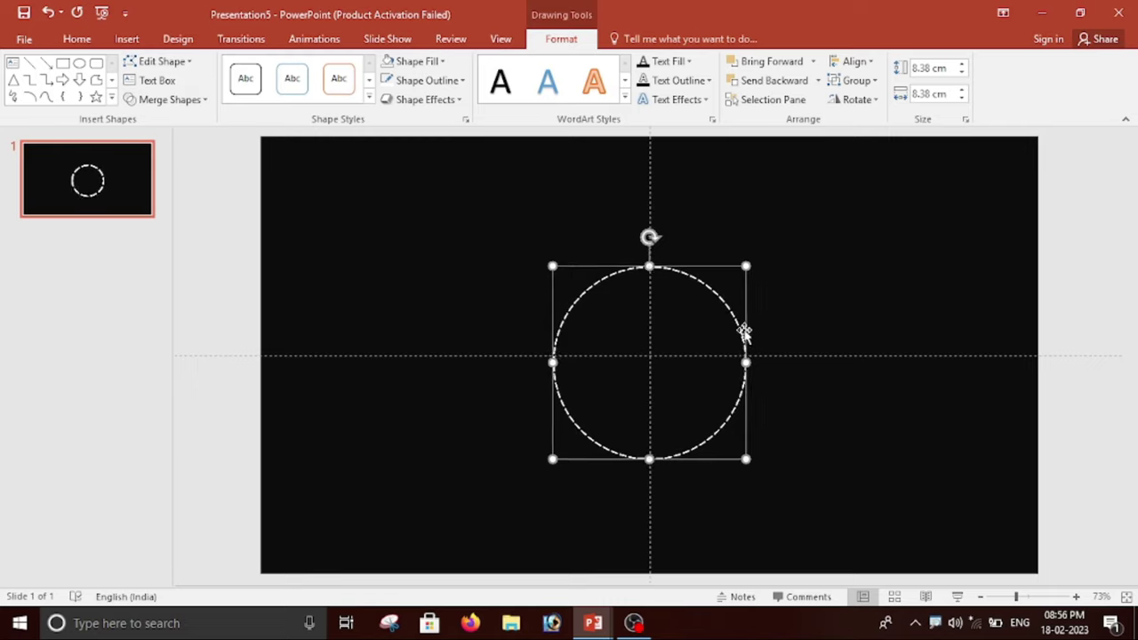
click(849, 471)
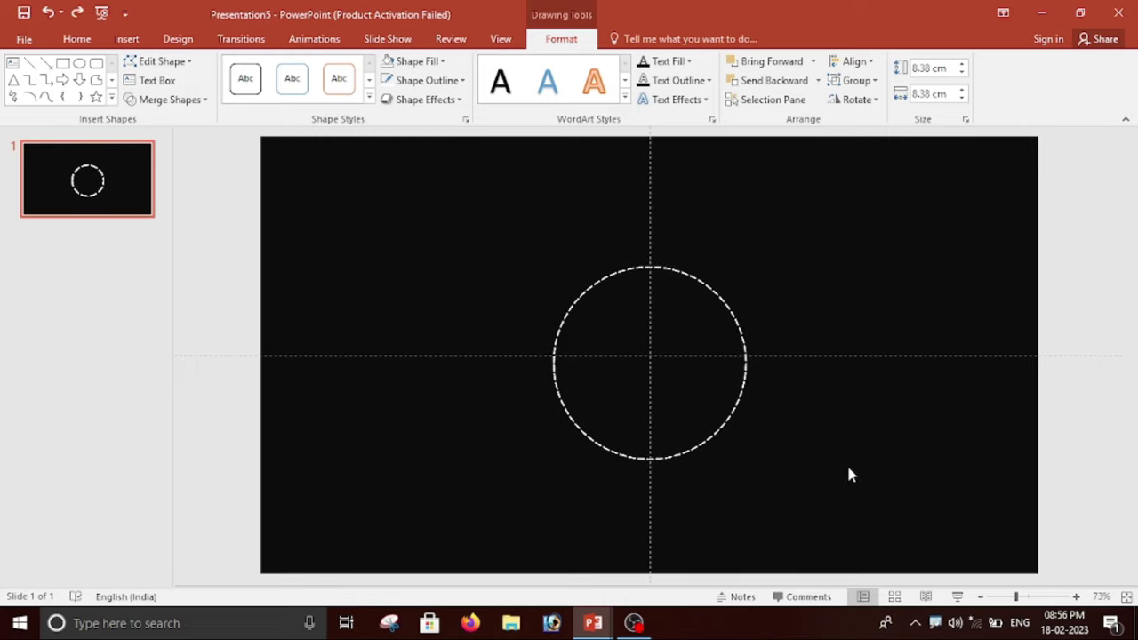
click(714, 442)
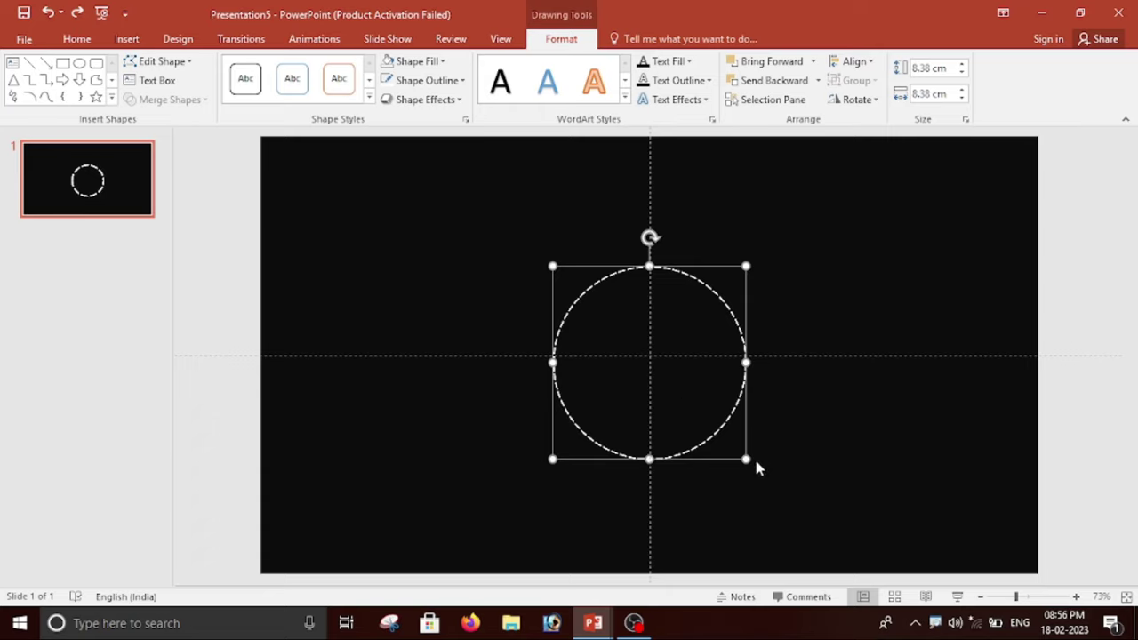
Ctrl+Shift-drag the inner circle to add five progressively larger concentric rings, up to 26.46 cm.
drag(747, 460, 788, 500)
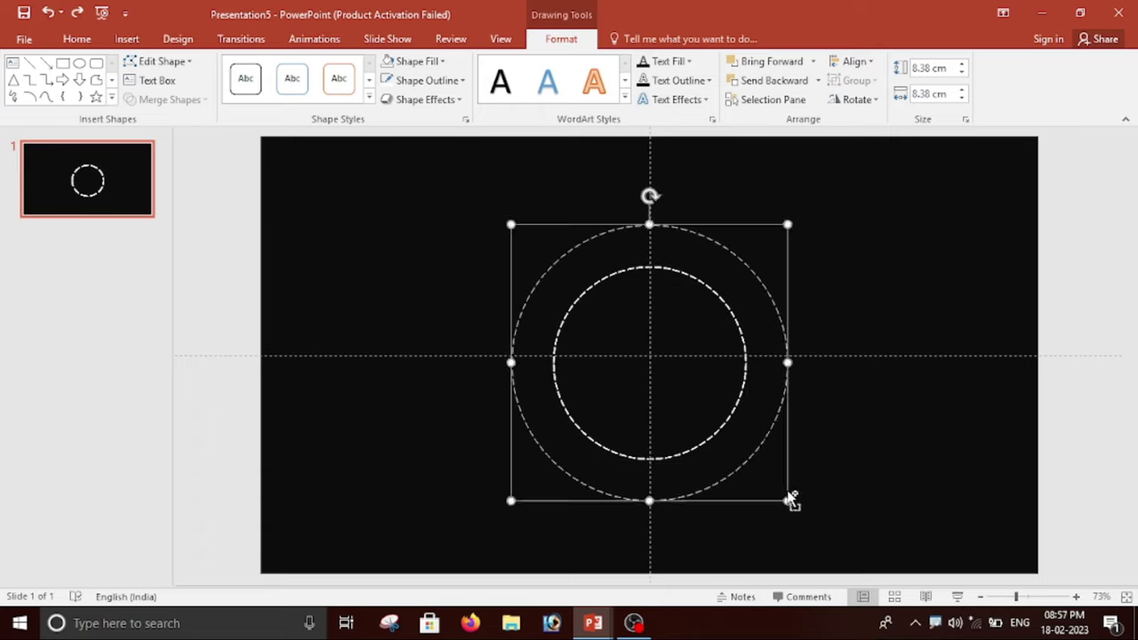
click(706, 443)
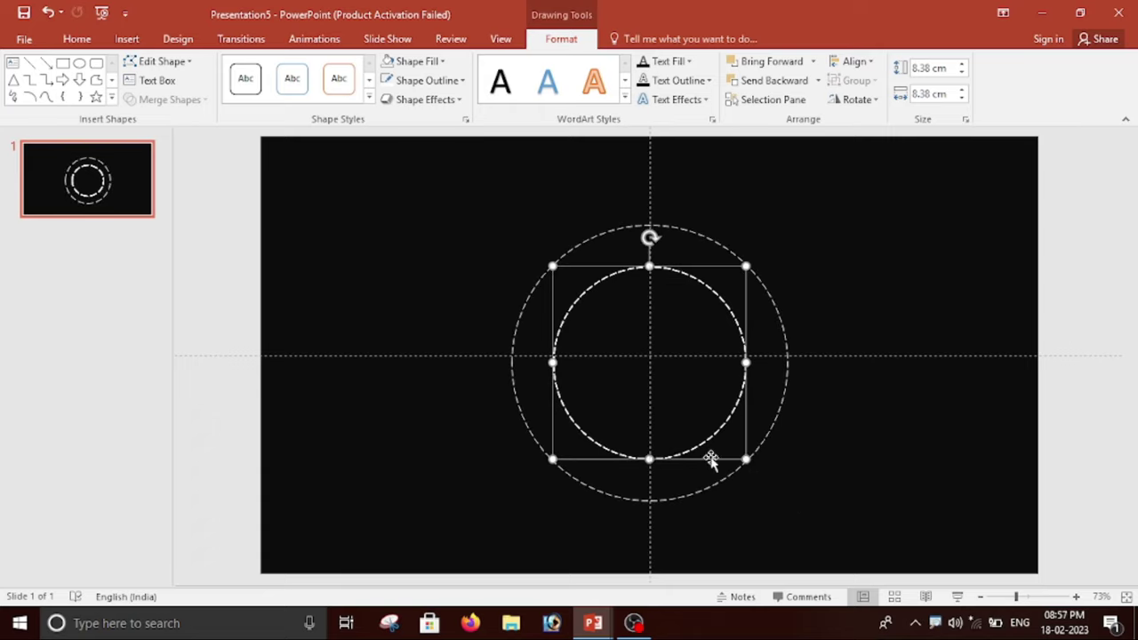
drag(747, 460, 827, 521)
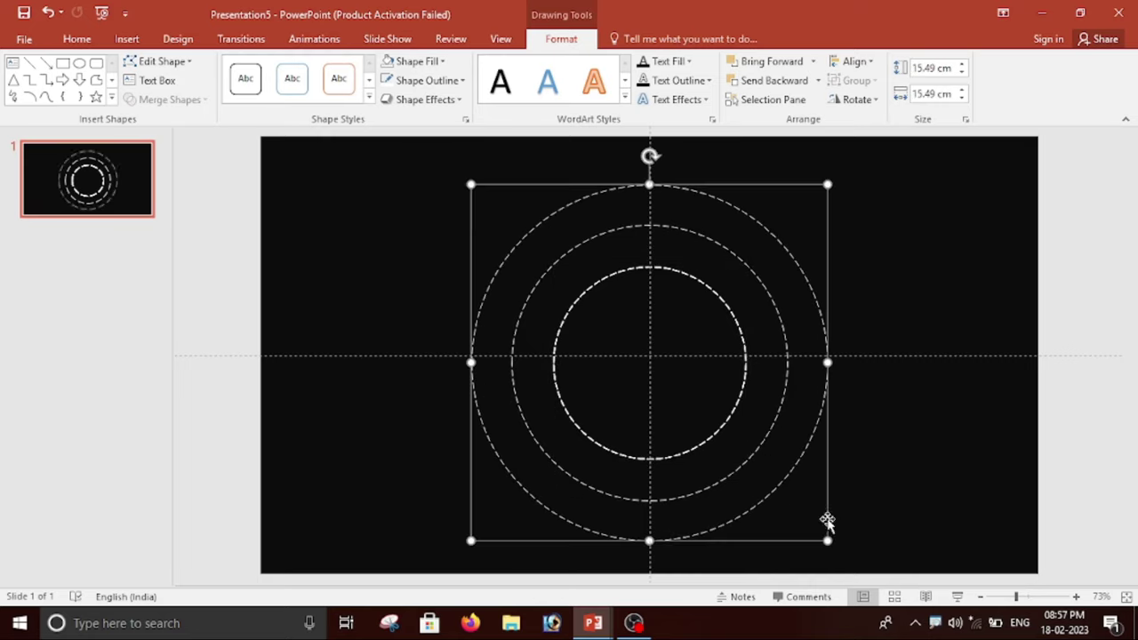
click(718, 437)
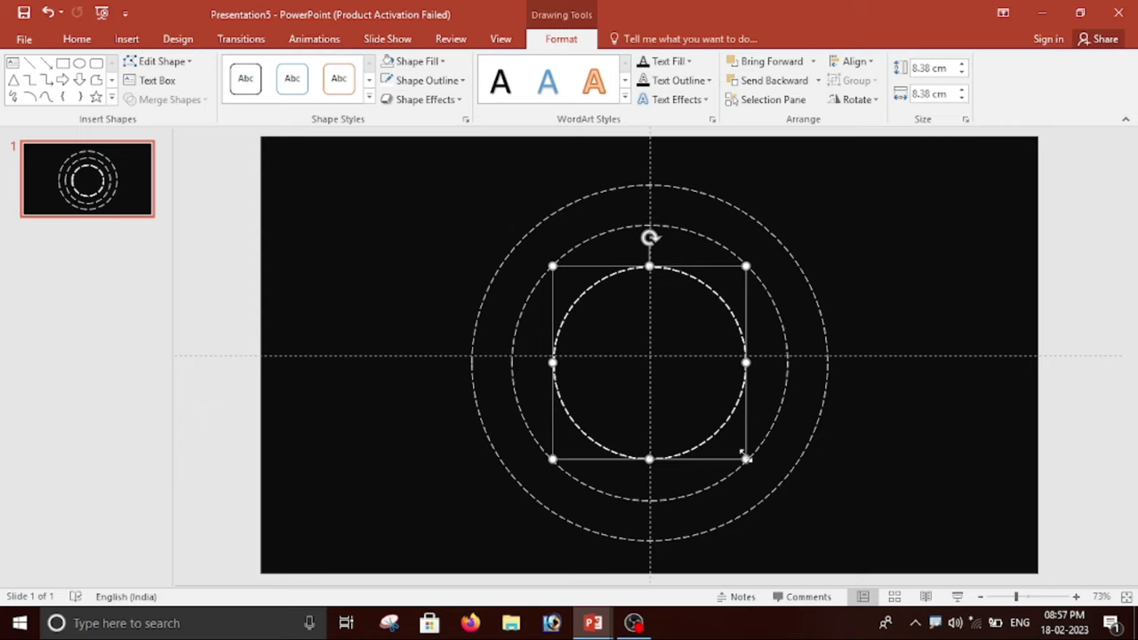
drag(747, 460, 871, 564)
click(707, 442)
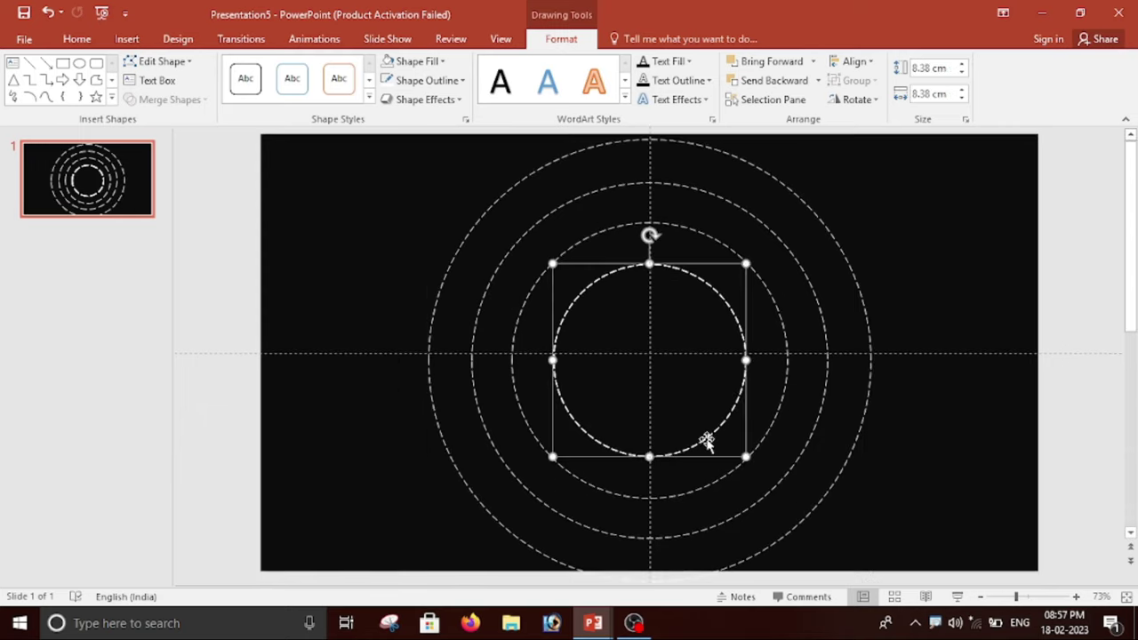
ctrl+scroll(859, 489, down, 4)
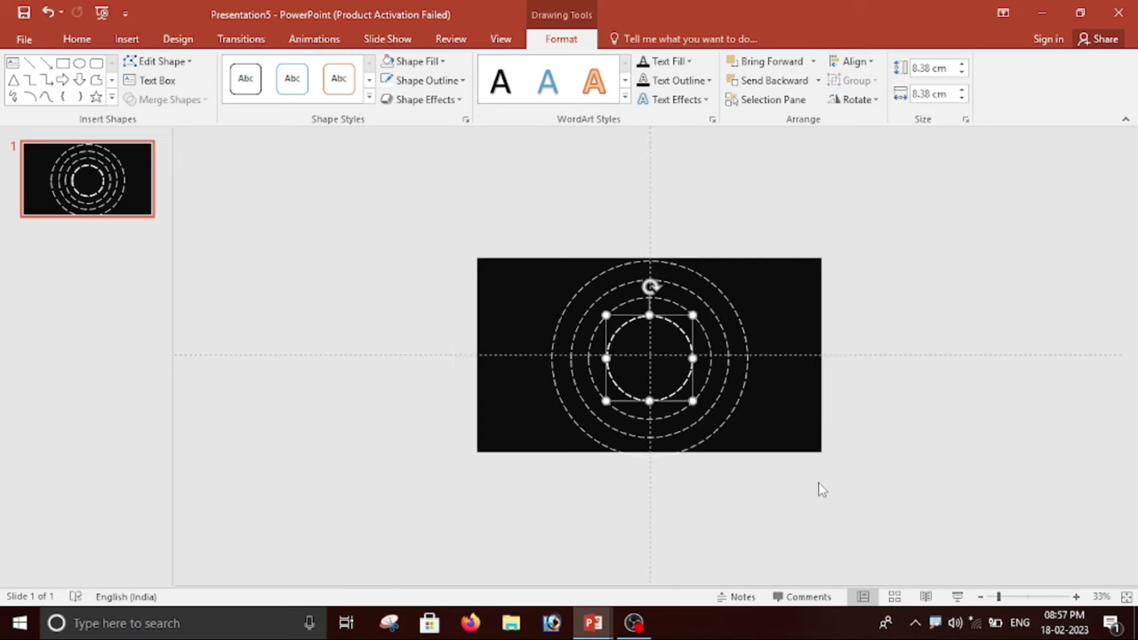
ctrl+scroll(820, 489, up, 3)
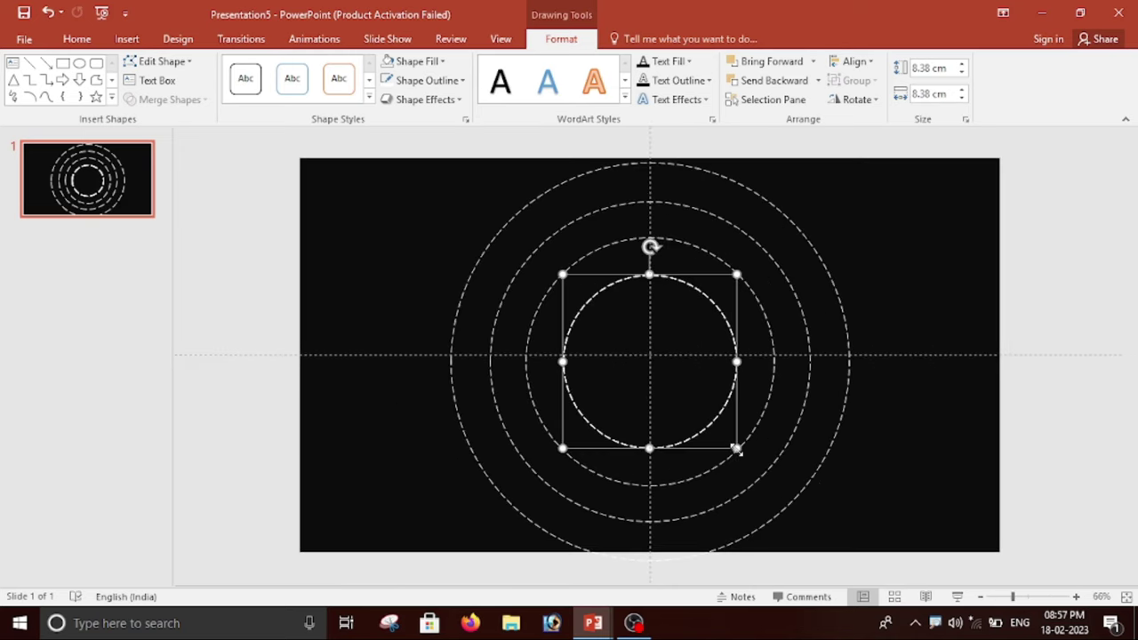
drag(736, 449, 886, 583)
click(707, 429)
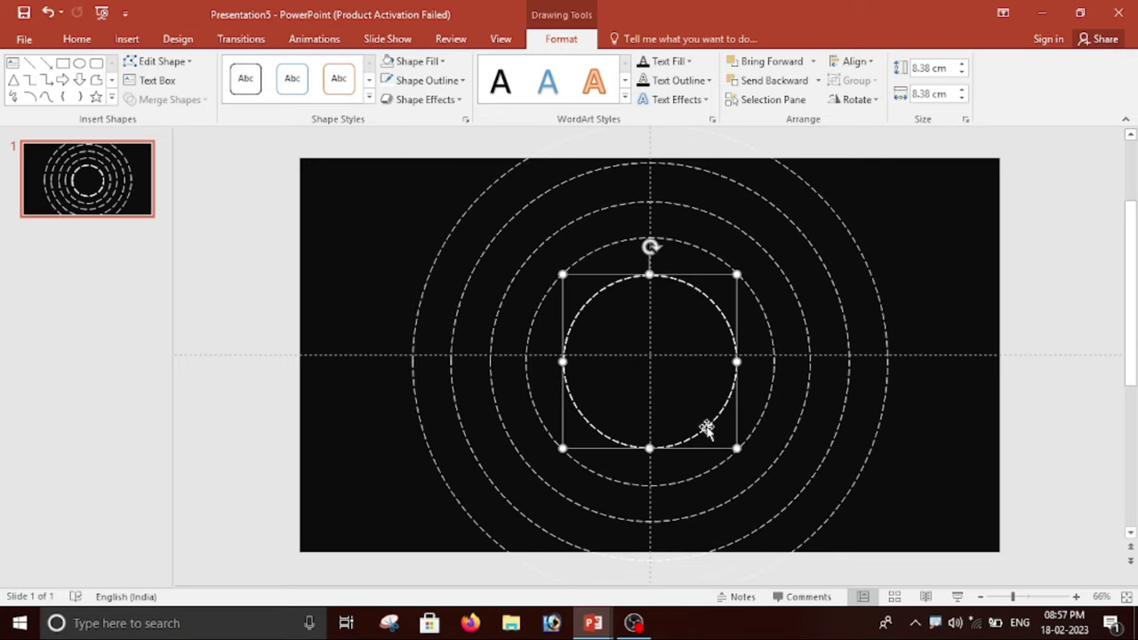
drag(736, 449, 907, 594)
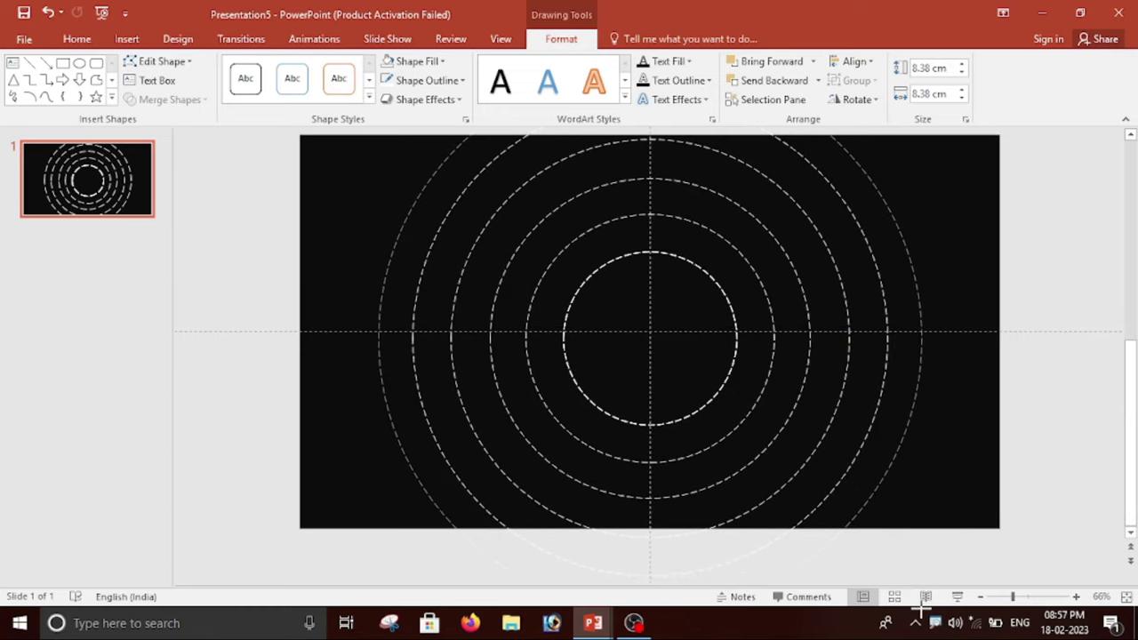
drag(908, 593, 923, 610)
Add two more concentric rings of 31.04 cm and 37.43 cm, then deselect.
scroll(1017, 538, down, 2)
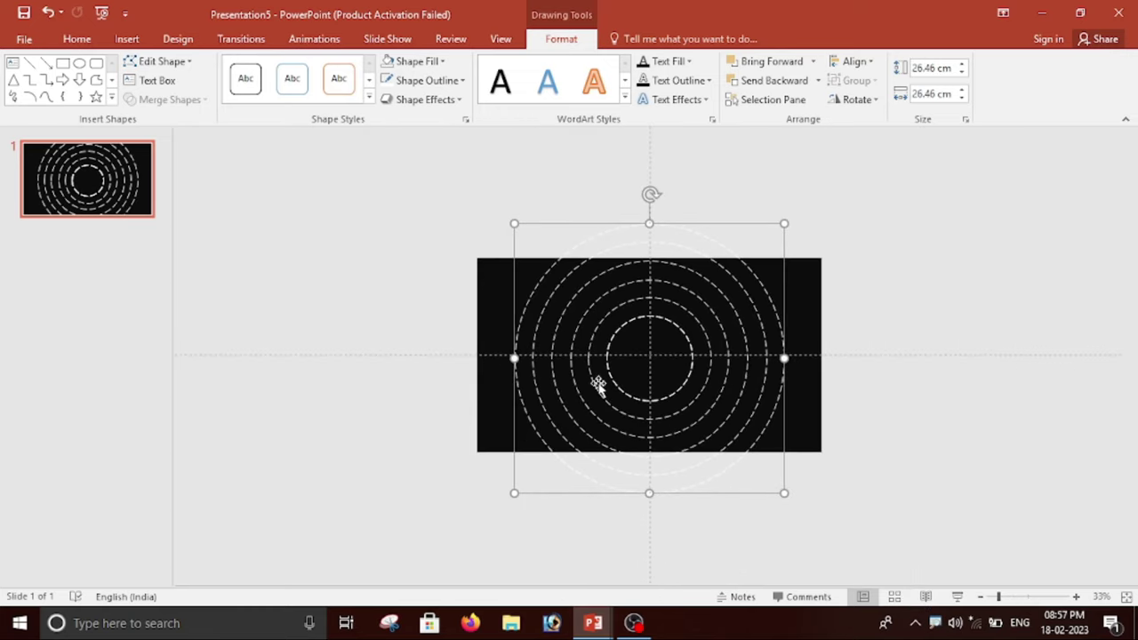
click(671, 396)
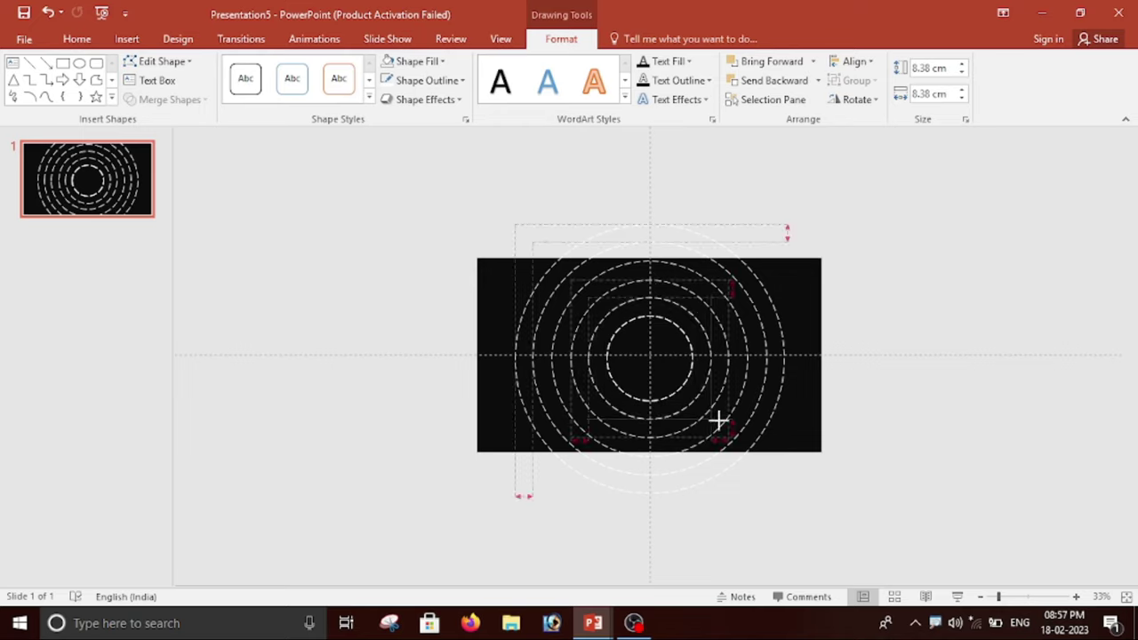
drag(693, 402, 795, 498)
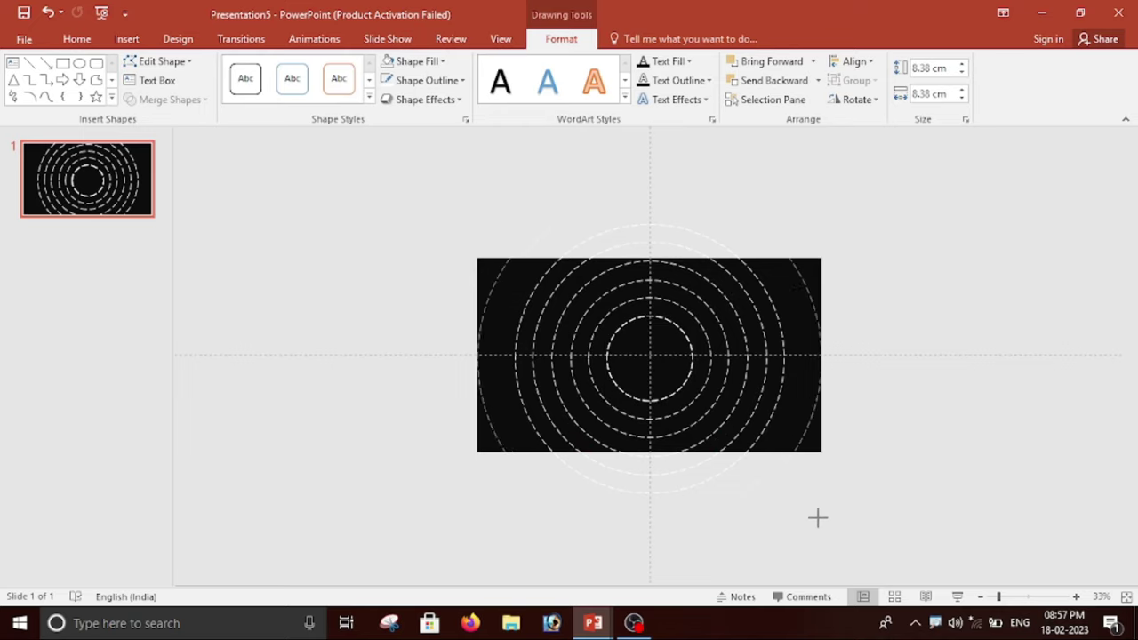
drag(806, 501, 807, 501)
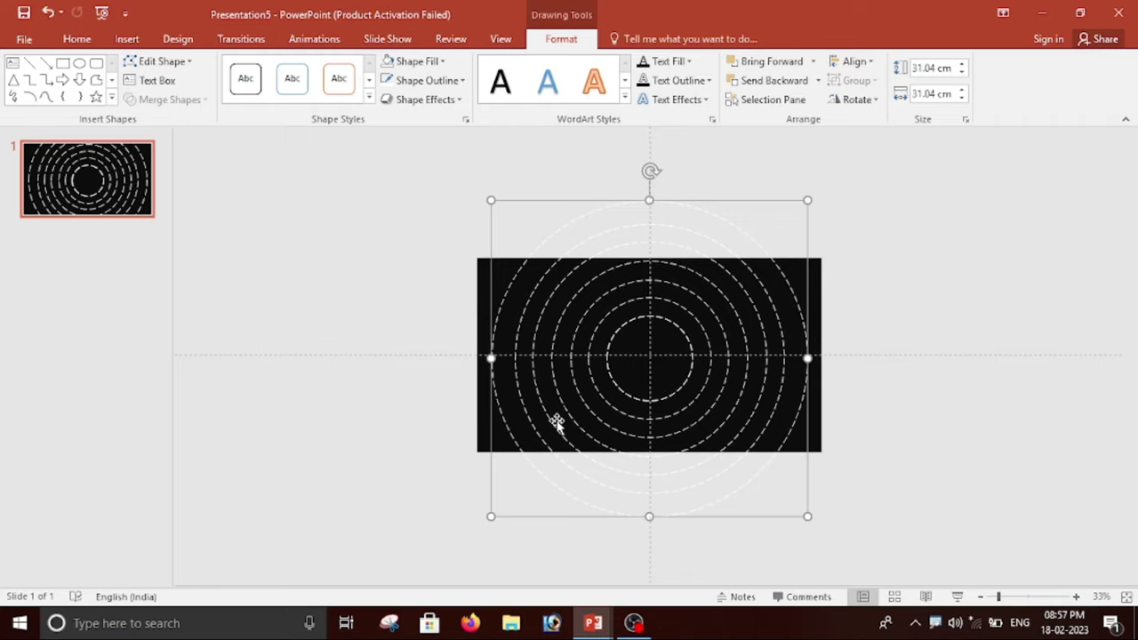
click(662, 401)
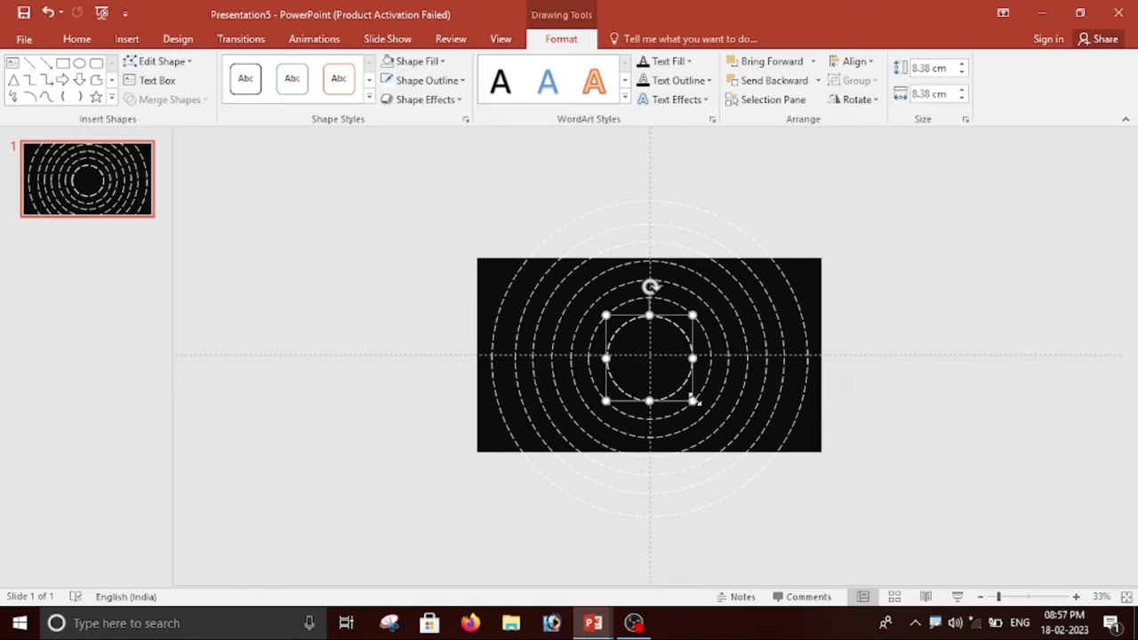
drag(709, 413, 794, 498)
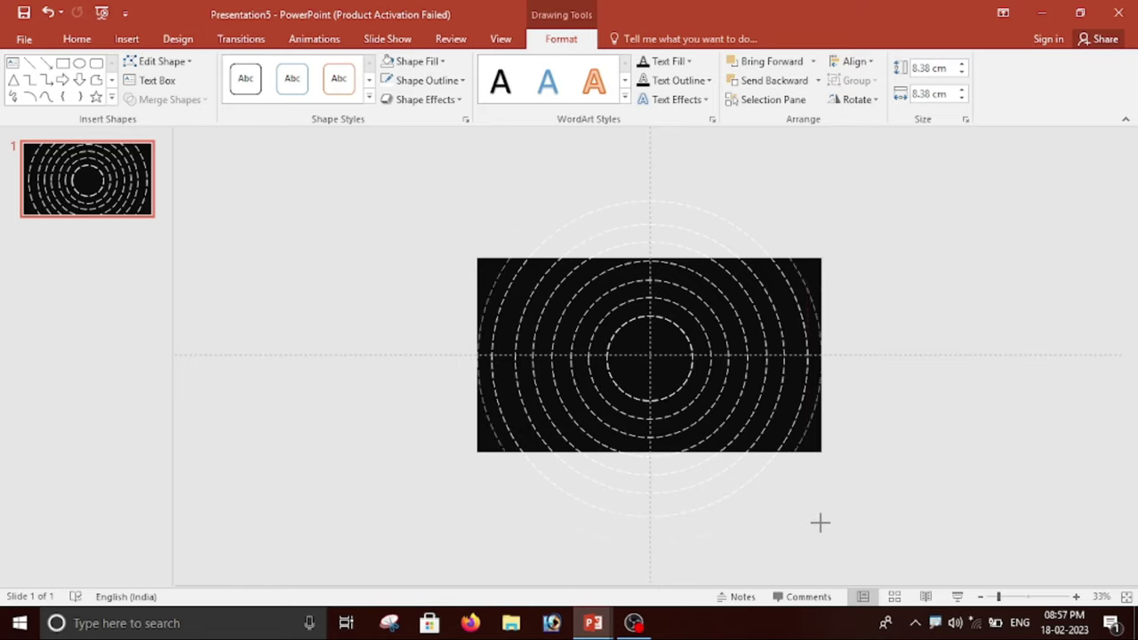
drag(839, 539, 840, 548)
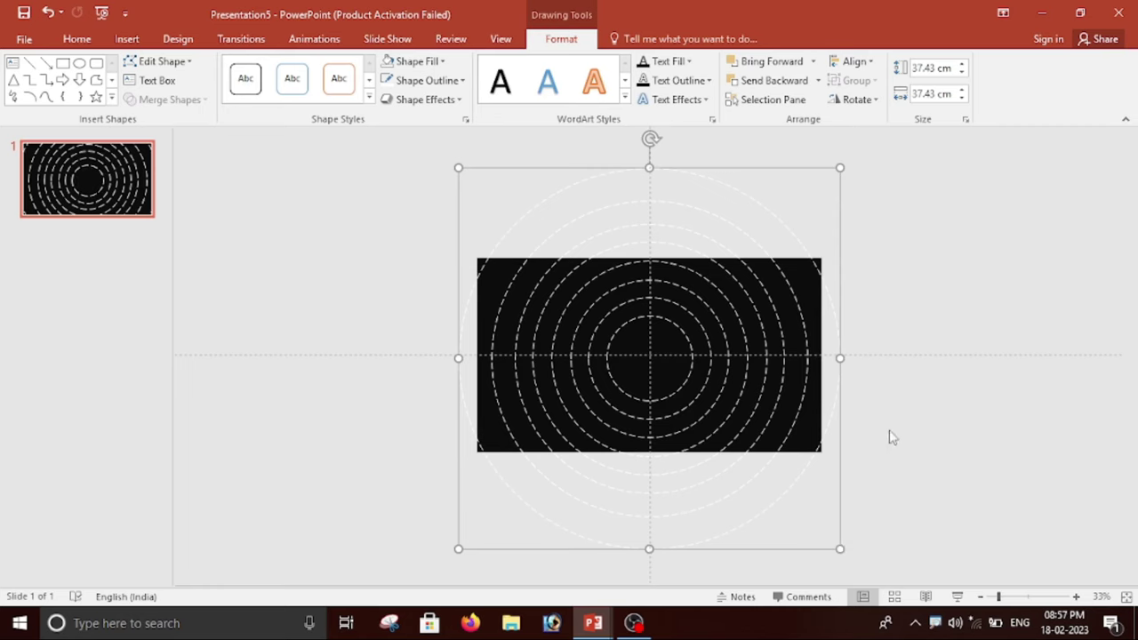
ctrl+scroll(898, 430, up, 3)
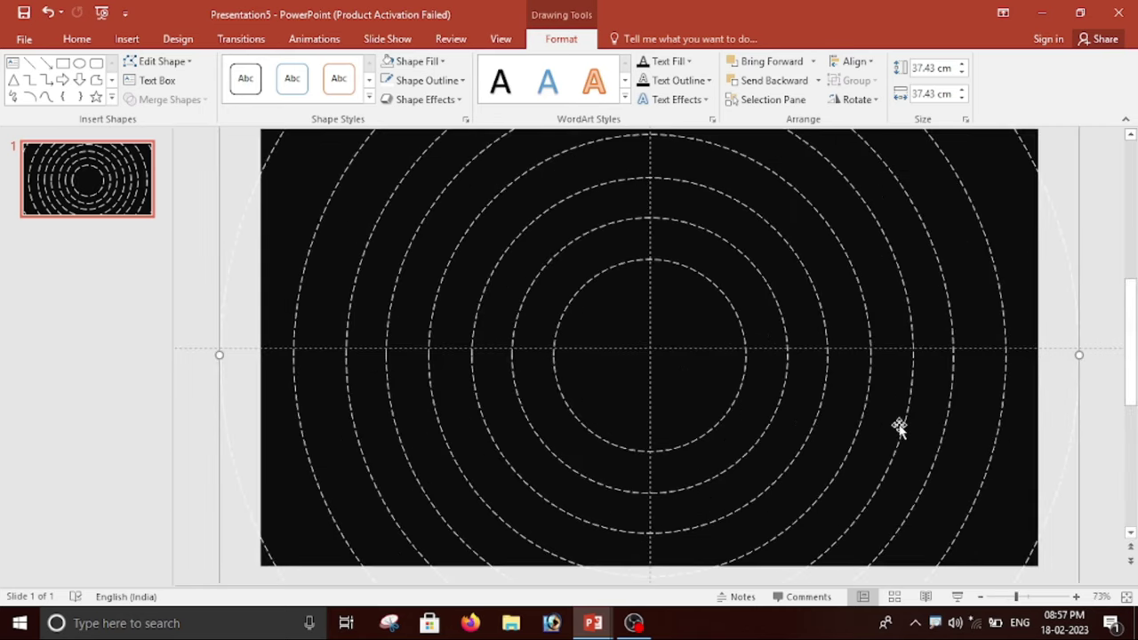
ctrl+scroll(898, 430, down, 4)
ctrl+scroll(900, 432, down, 3)
ctrl+scroll(901, 432, up, 4)
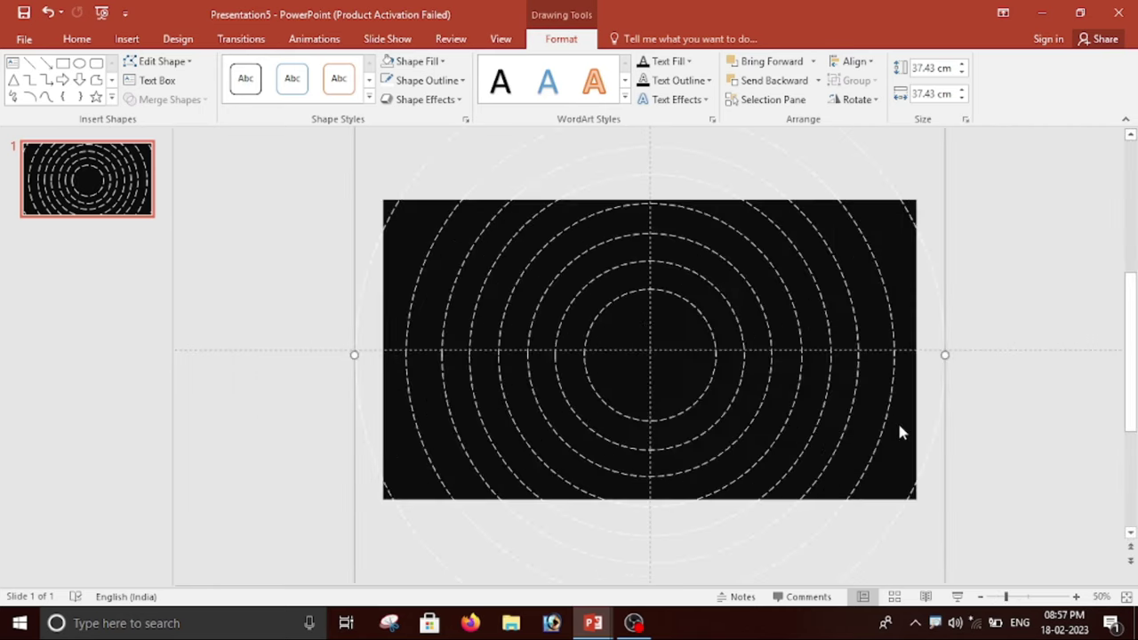
ctrl+scroll(900, 432, down, 2)
click(901, 429)
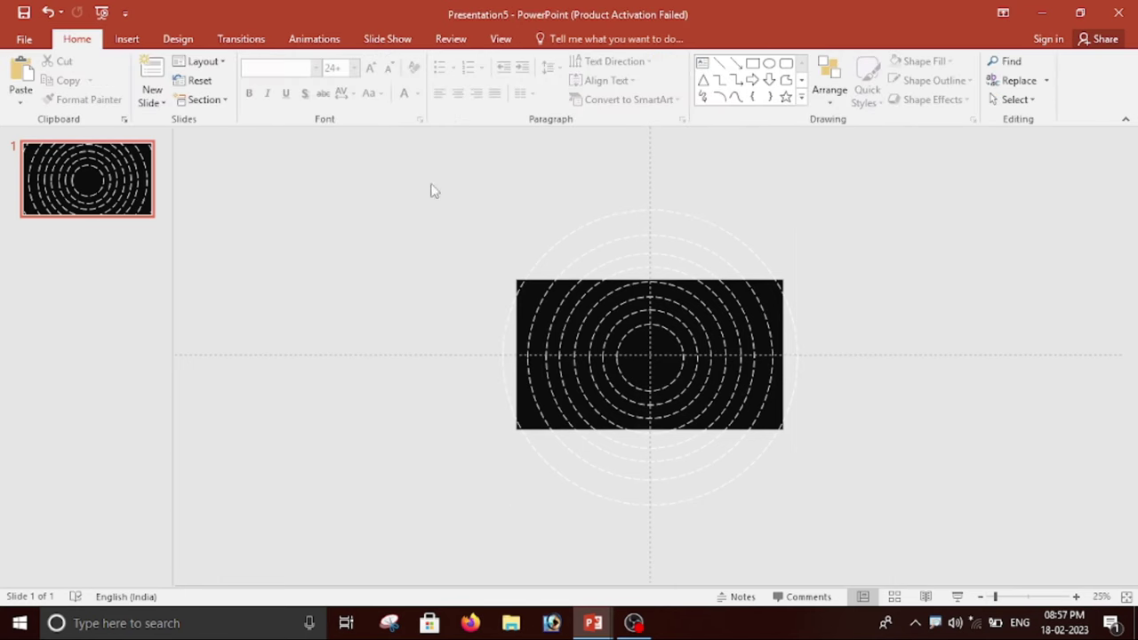
drag(401, 175, 885, 520)
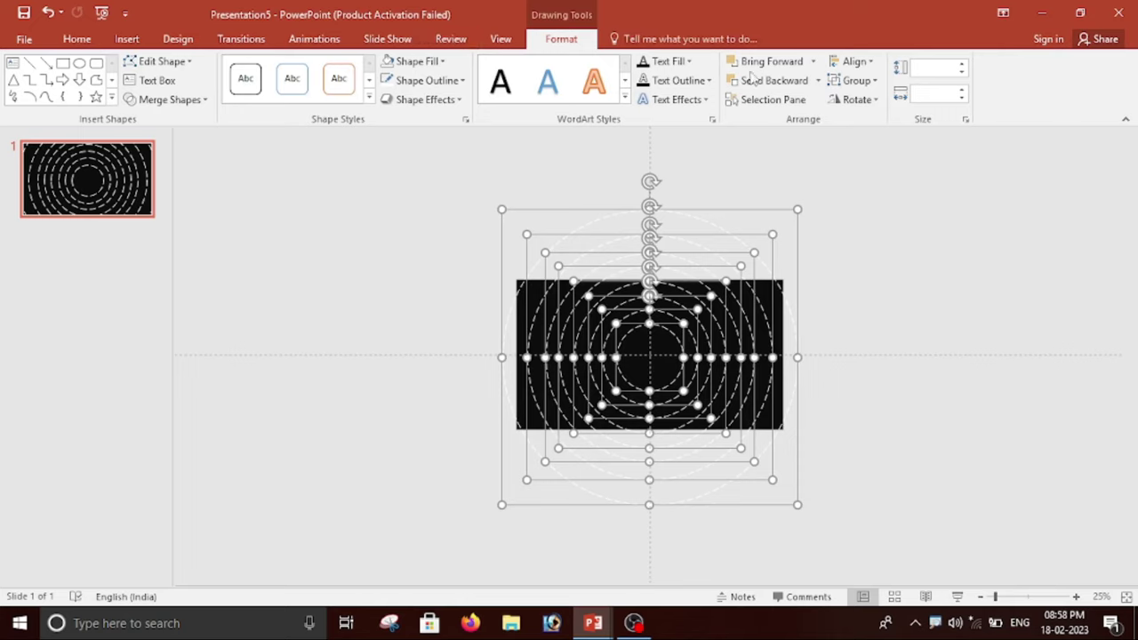
click(876, 85)
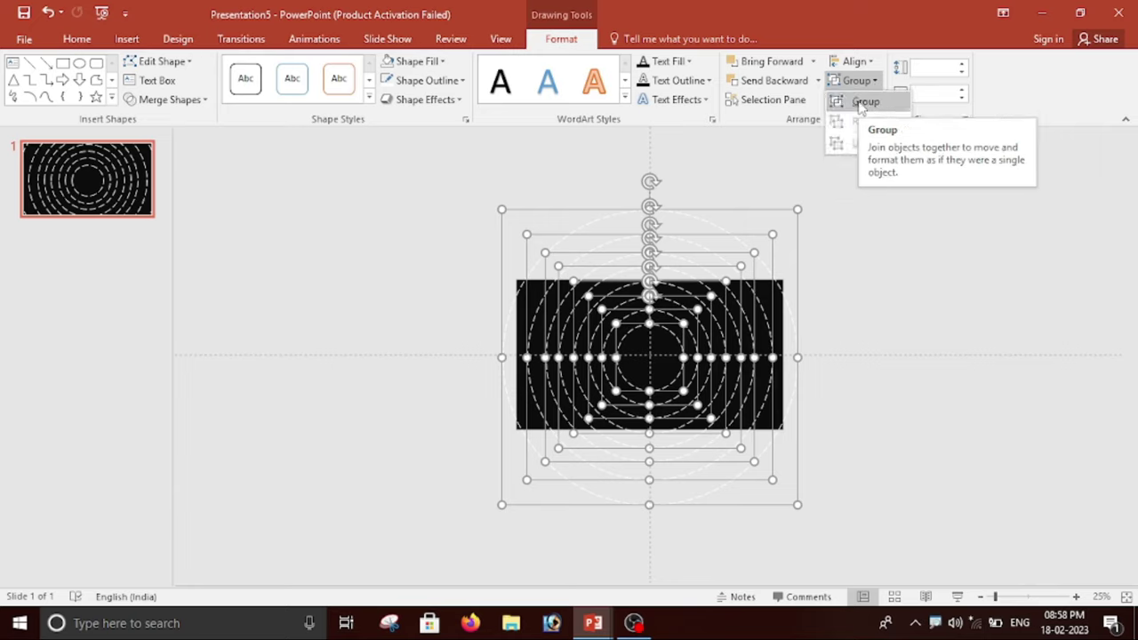
click(863, 103)
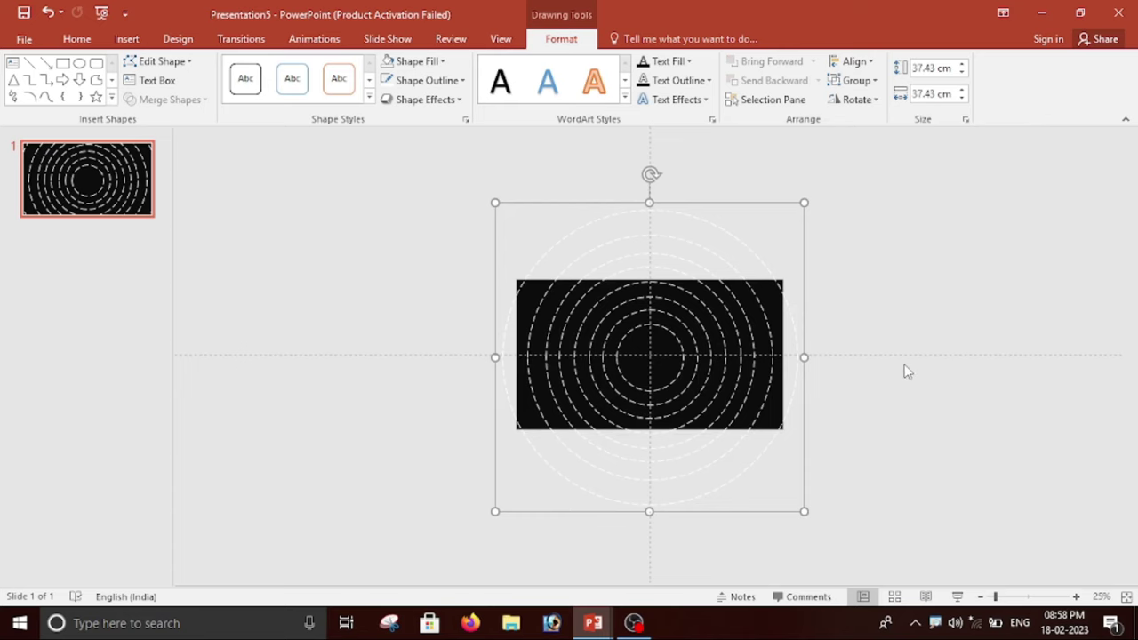
scroll(905, 371, up, 4)
scroll(904, 370, down, 5)
scroll(904, 371, up, 1)
scroll(732, 287, up, 1)
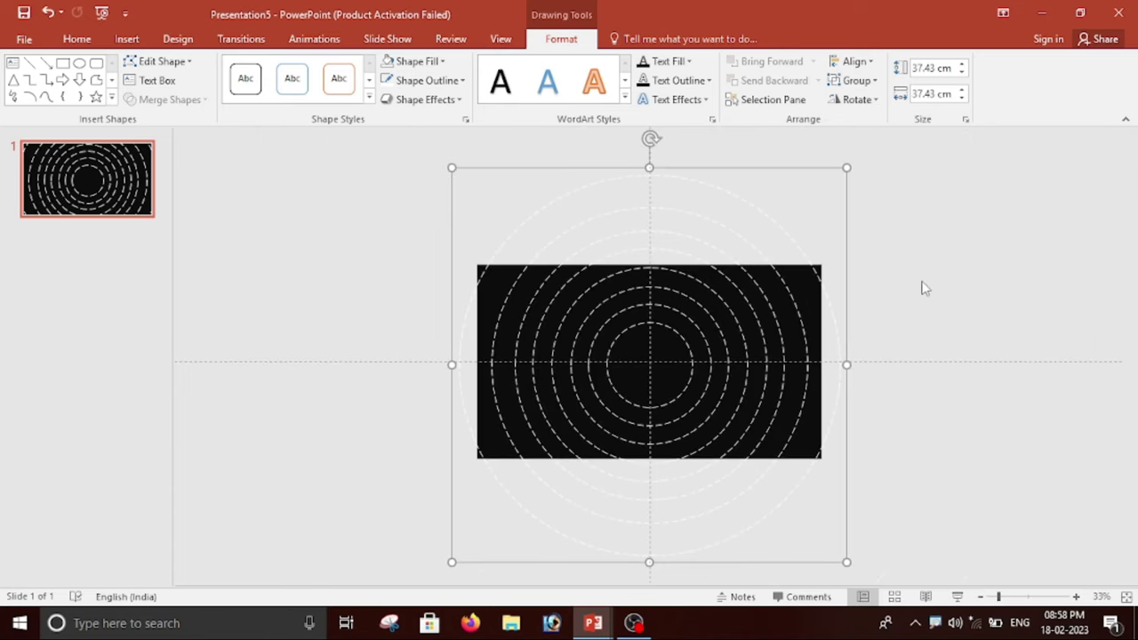
scroll(925, 287, down, 3)
scroll(924, 287, up, 2)
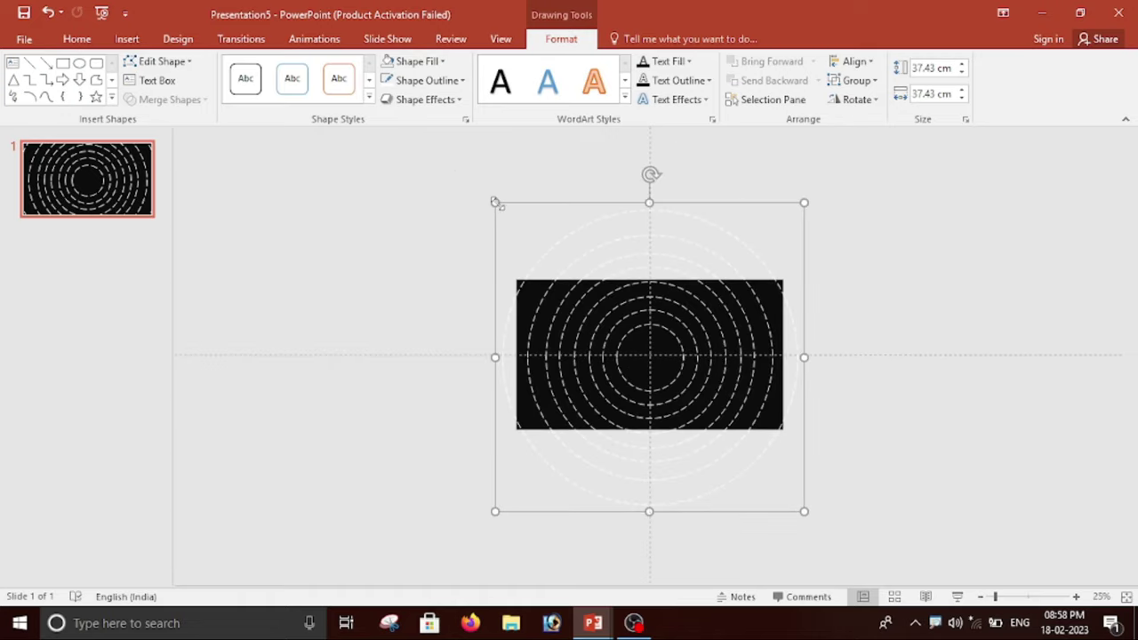
Shrink the circles group to 19.35 cm and move it toward the slide centre.
drag(495, 203, 637, 345)
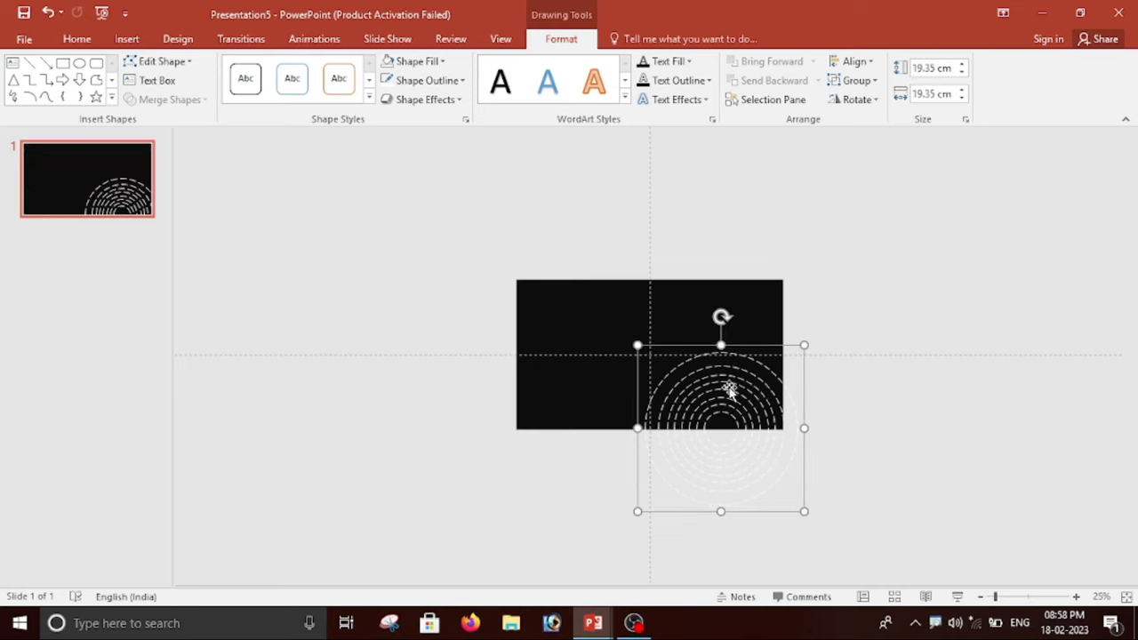
drag(750, 394, 674, 323)
ctrl+scroll(788, 368, up, 2)
ctrl+scroll(788, 369, up, 3)
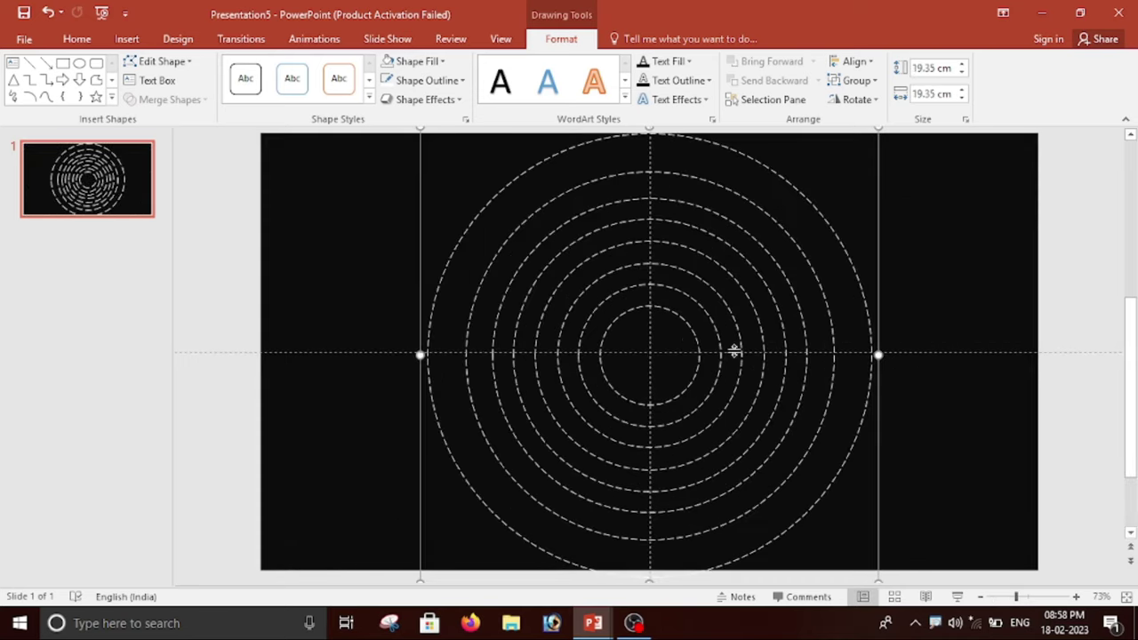
ctrl+scroll(734, 352, down, 1)
ctrl+scroll(735, 352, down, 5)
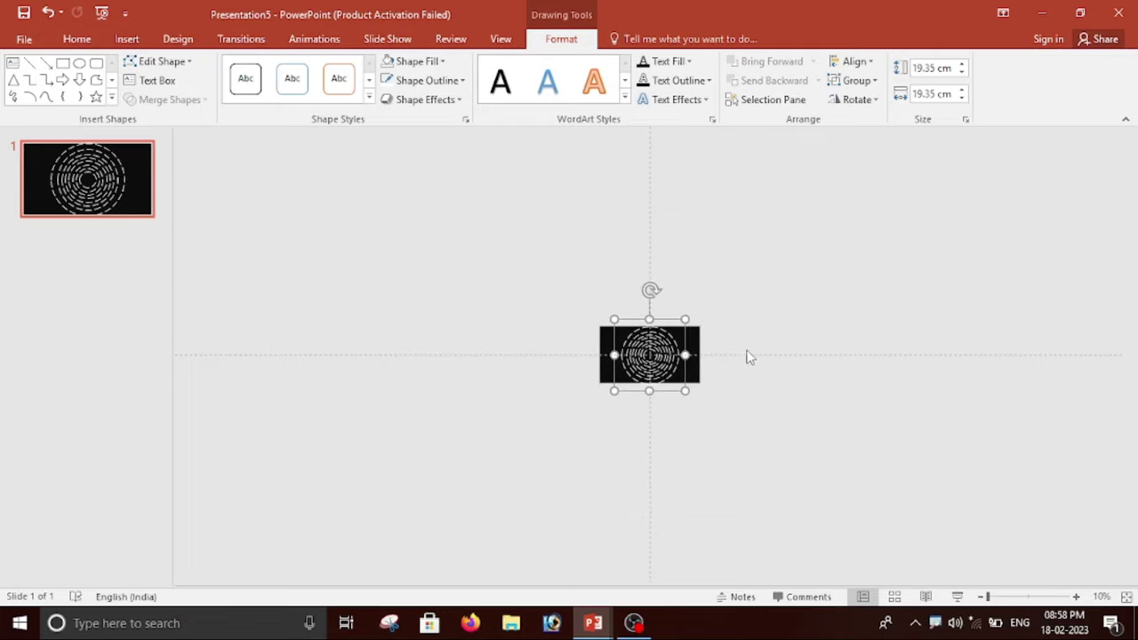
ctrl+scroll(747, 357, up, 5)
ctrl+scroll(748, 356, down, 5)
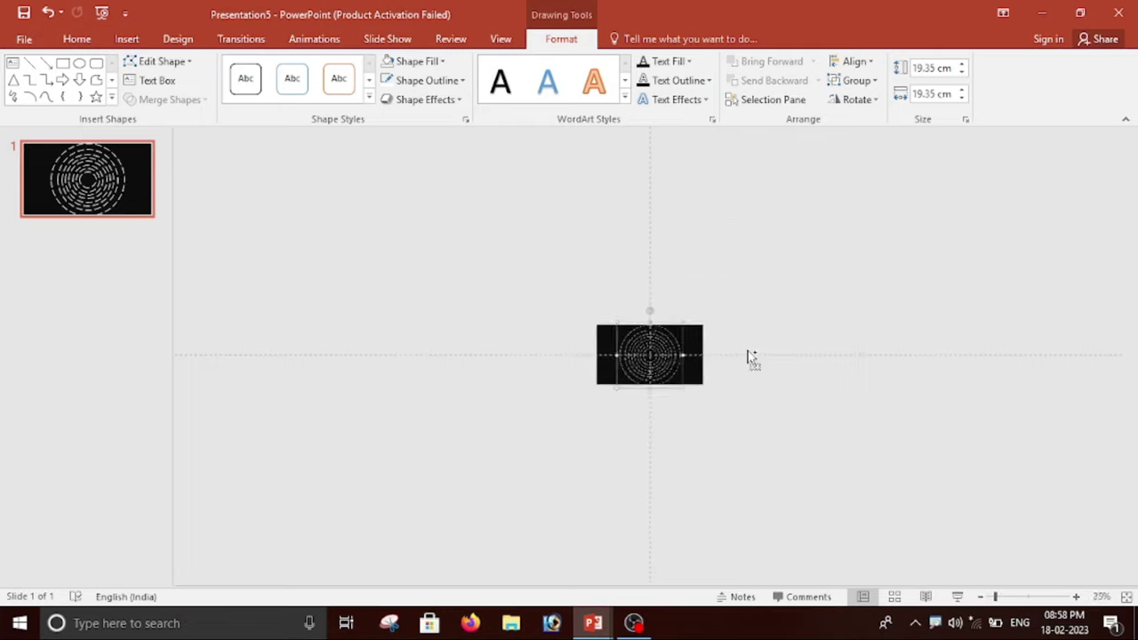
ctrl+scroll(749, 359, up, 3)
ctrl+scroll(752, 361, up, 1)
ctrl+scroll(747, 356, down, 1)
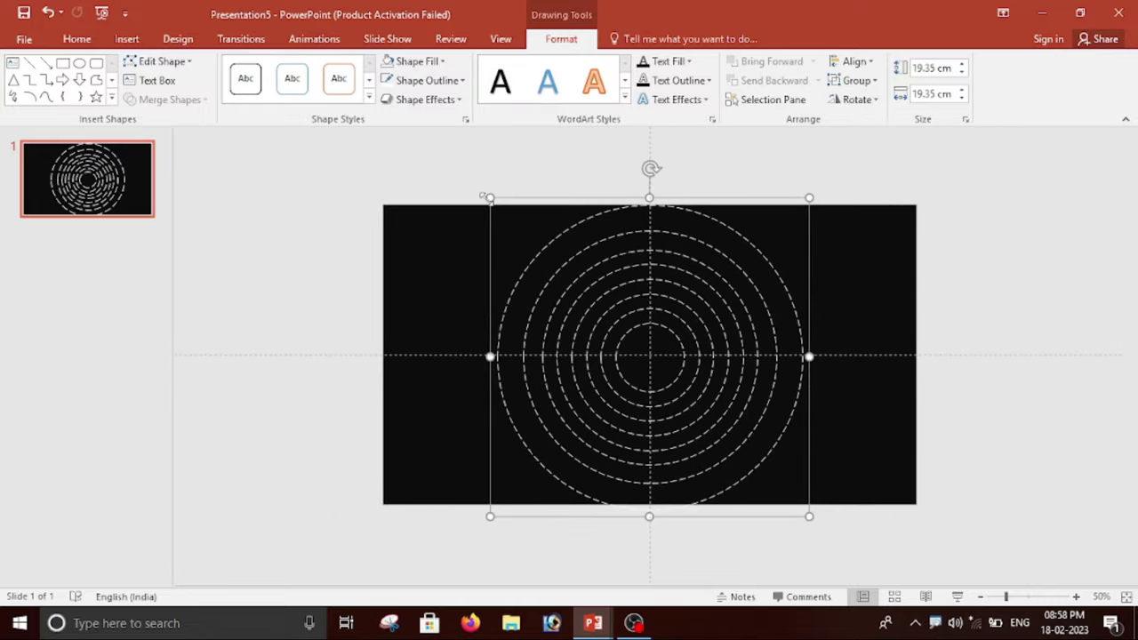
Resize the group to 16.13 cm, centre it on the slide, and reselect the whole group.
drag(489, 197, 544, 271)
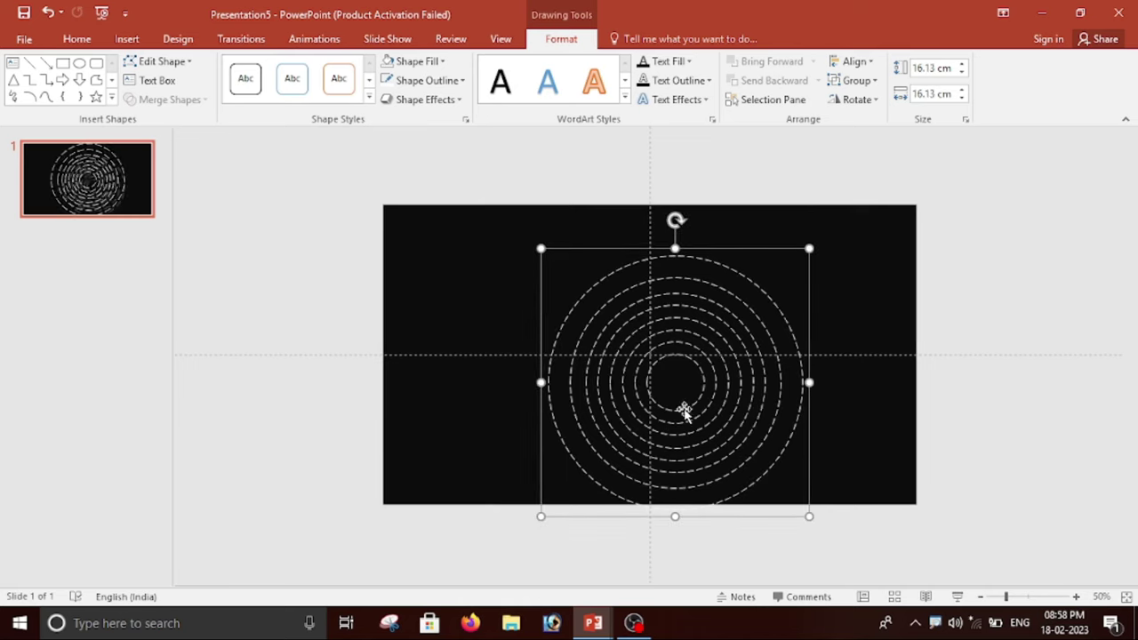
drag(752, 415, 723, 387)
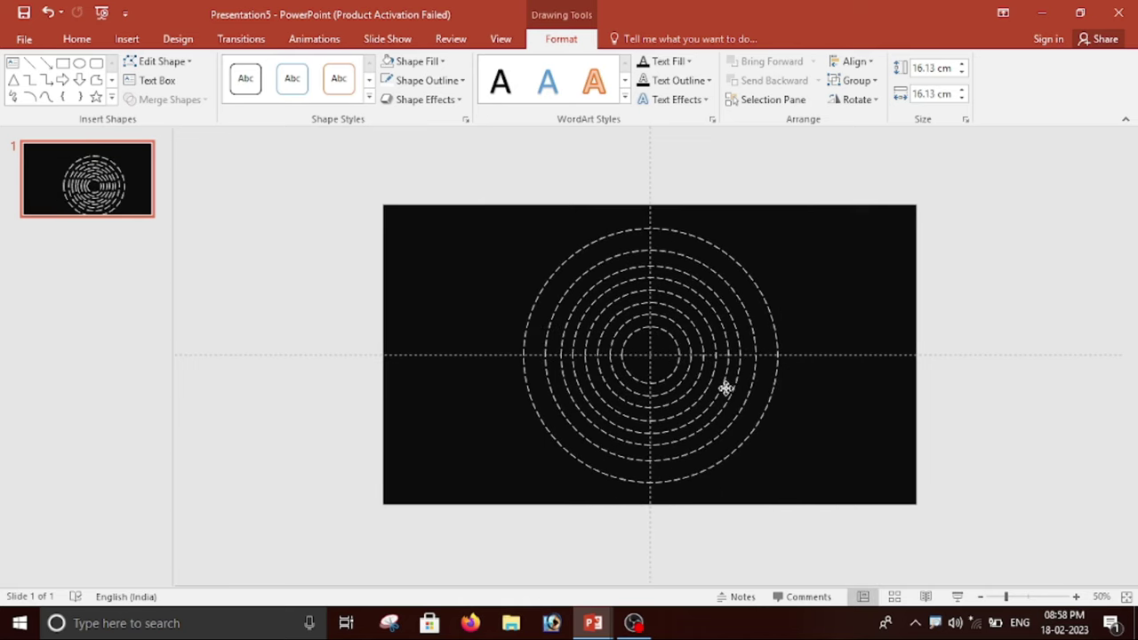
ctrl+scroll(932, 418, up, 2)
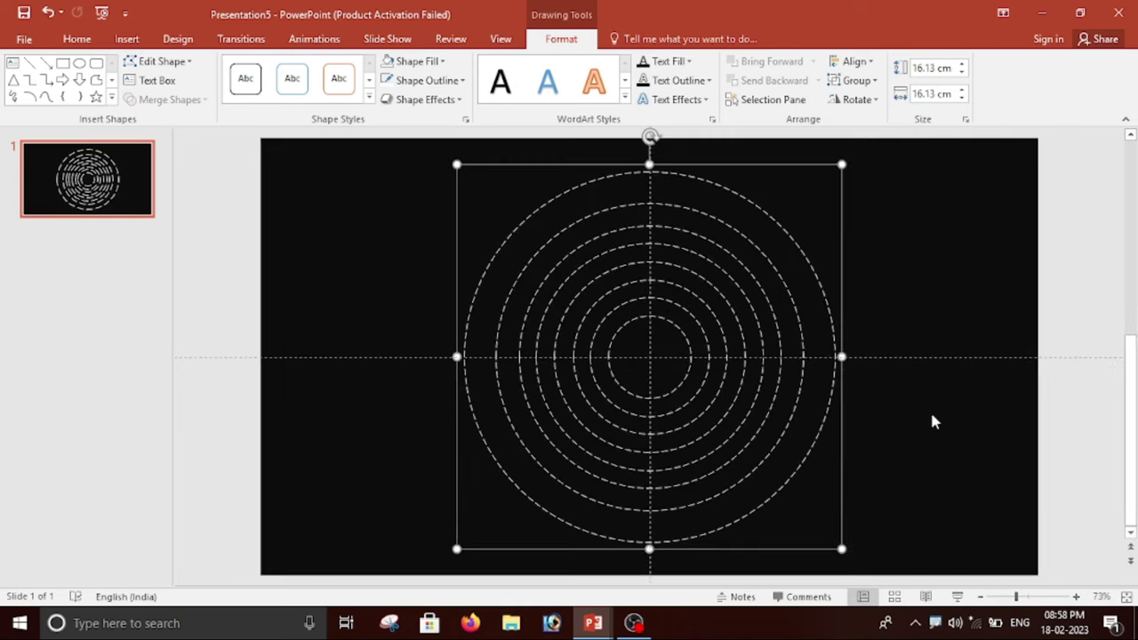
ctrl+scroll(930, 422, down, 1)
ctrl+scroll(930, 422, up, 1)
click(737, 317)
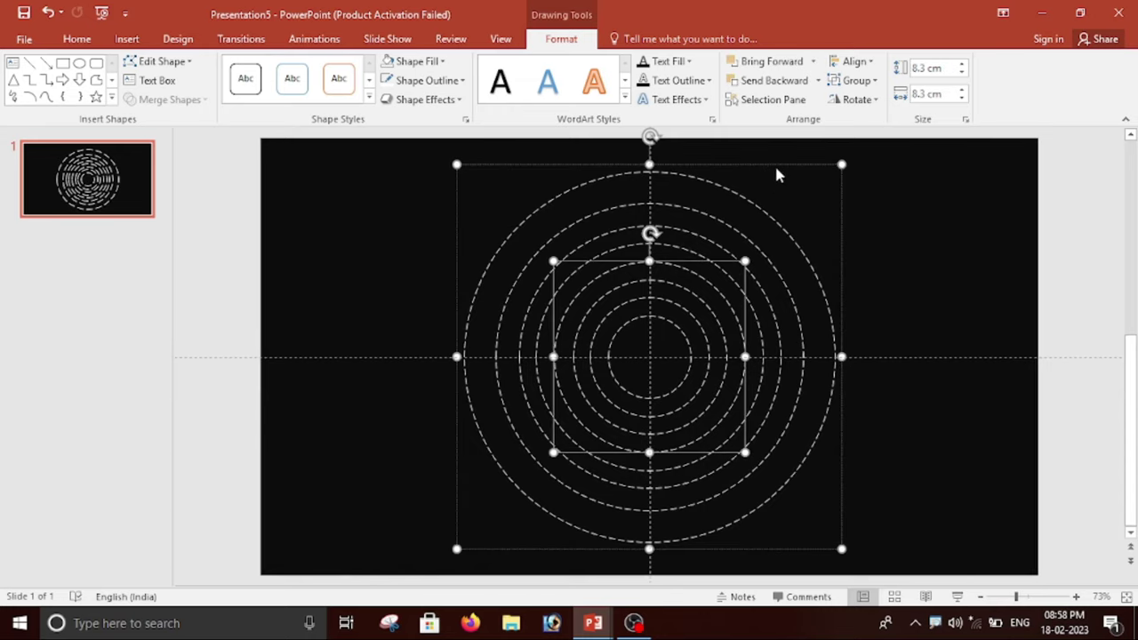
click(760, 183)
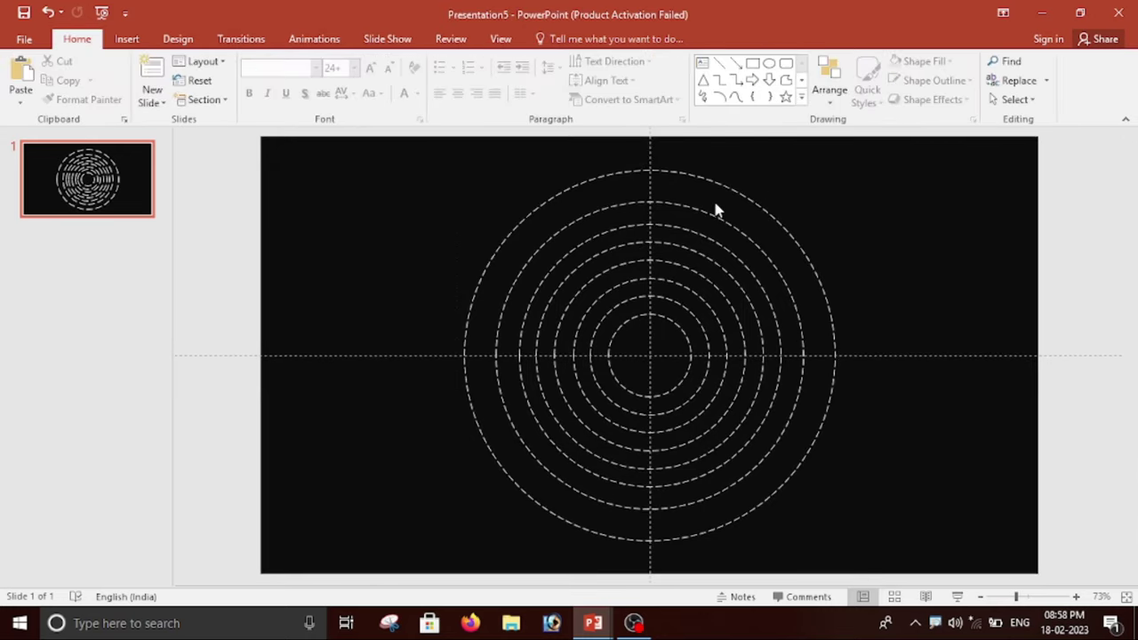
click(722, 263)
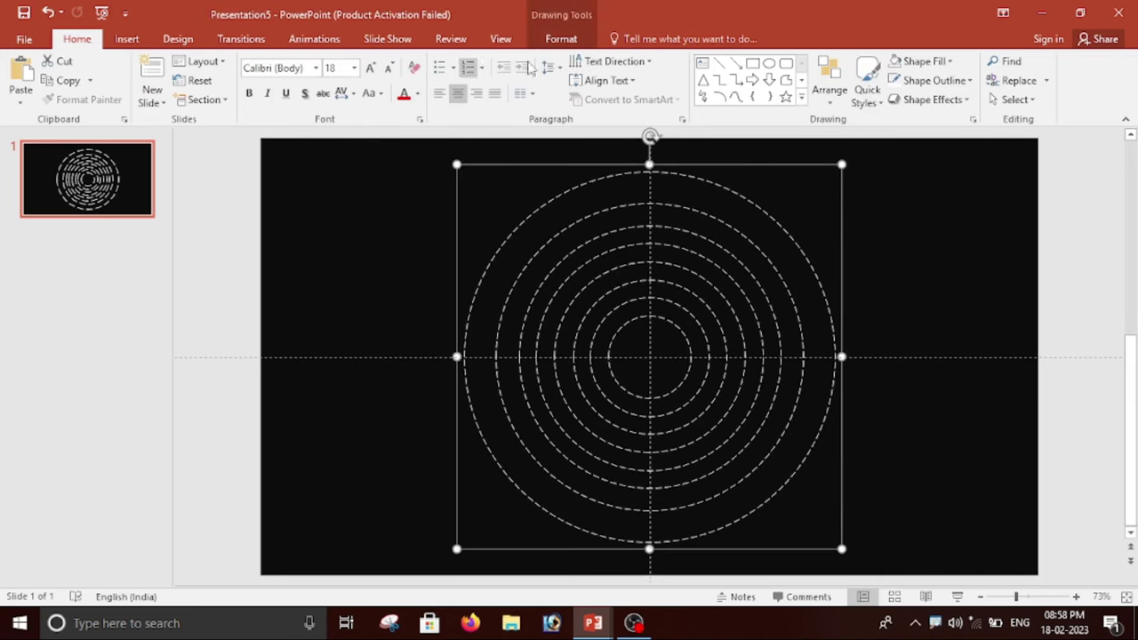
Open 3-D Rotation Options for the circles group and show the rotation Presets list.
click(574, 46)
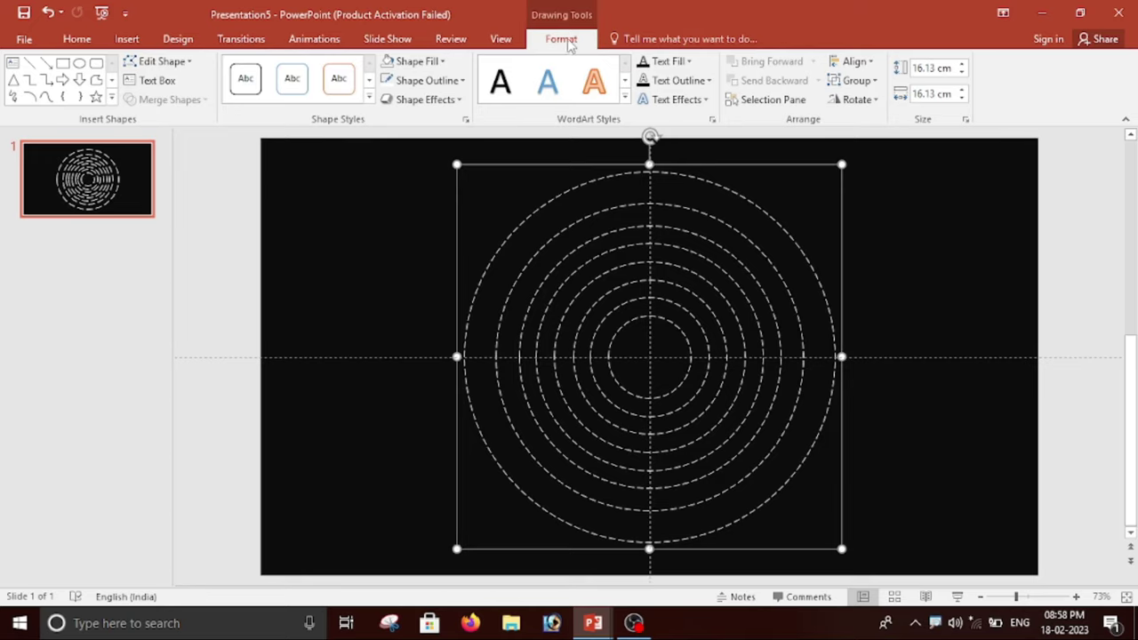
click(448, 104)
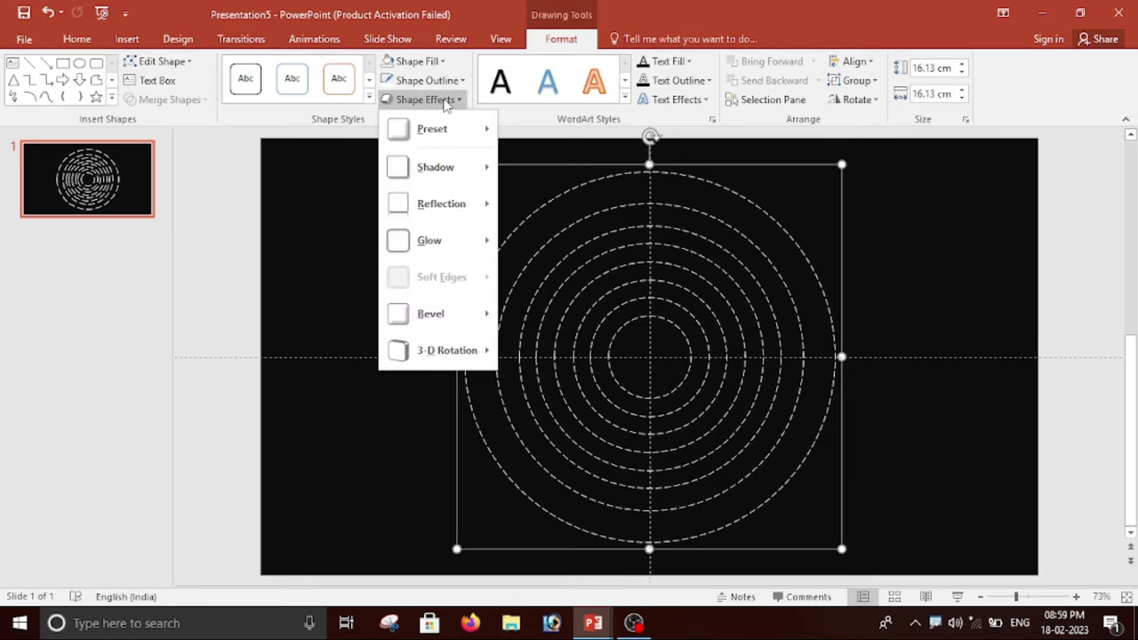
mouse_move(441, 351)
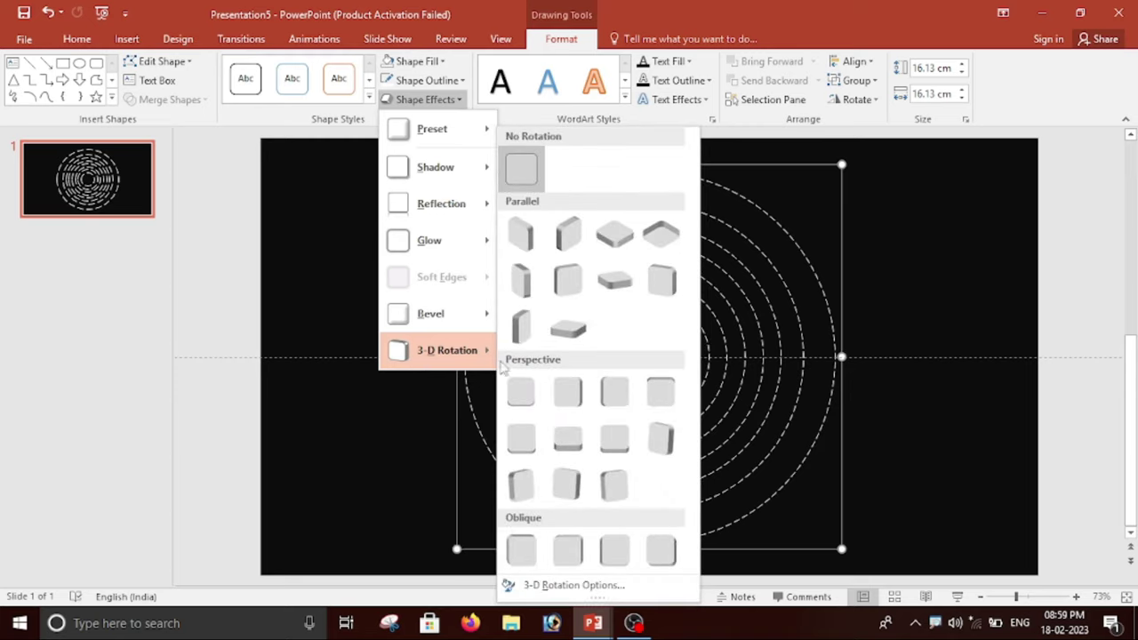
click(597, 587)
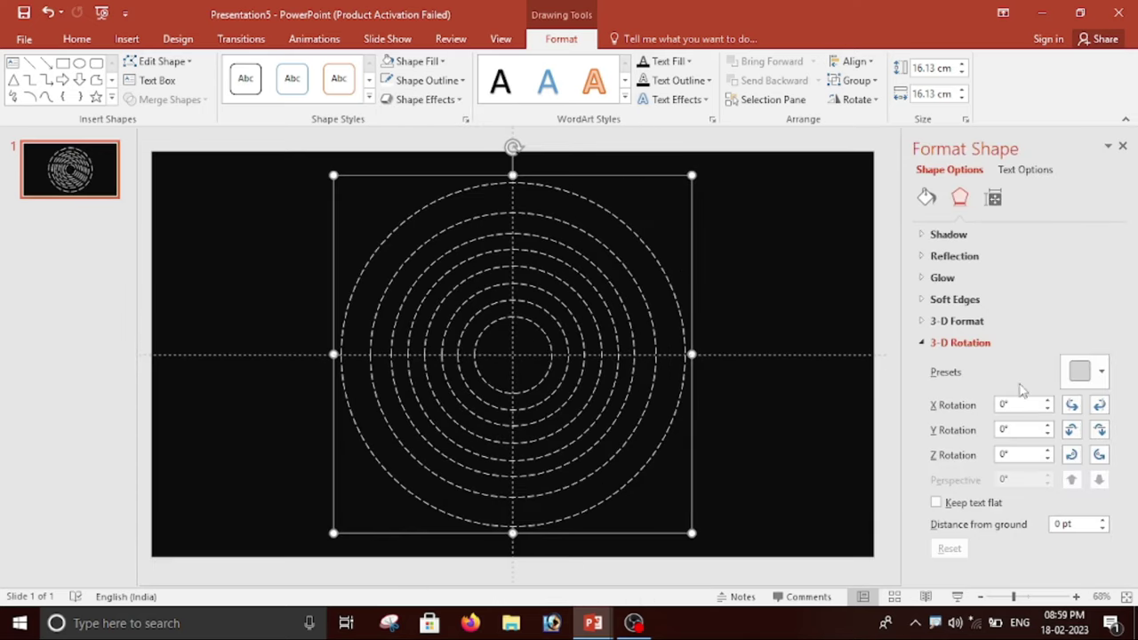
click(1101, 374)
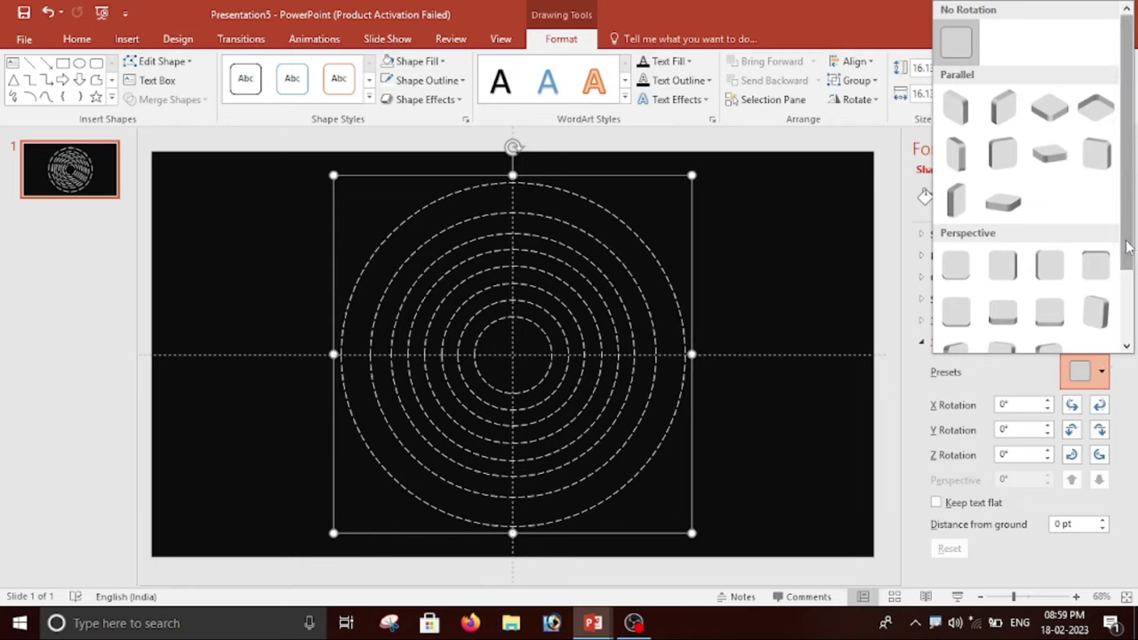
scroll(1087, 305, down, 3)
scroll(1065, 192, up, 3)
Apply a Parallel 3-D rotation preset and start adjusting the X and Y tilt.
click(1049, 154)
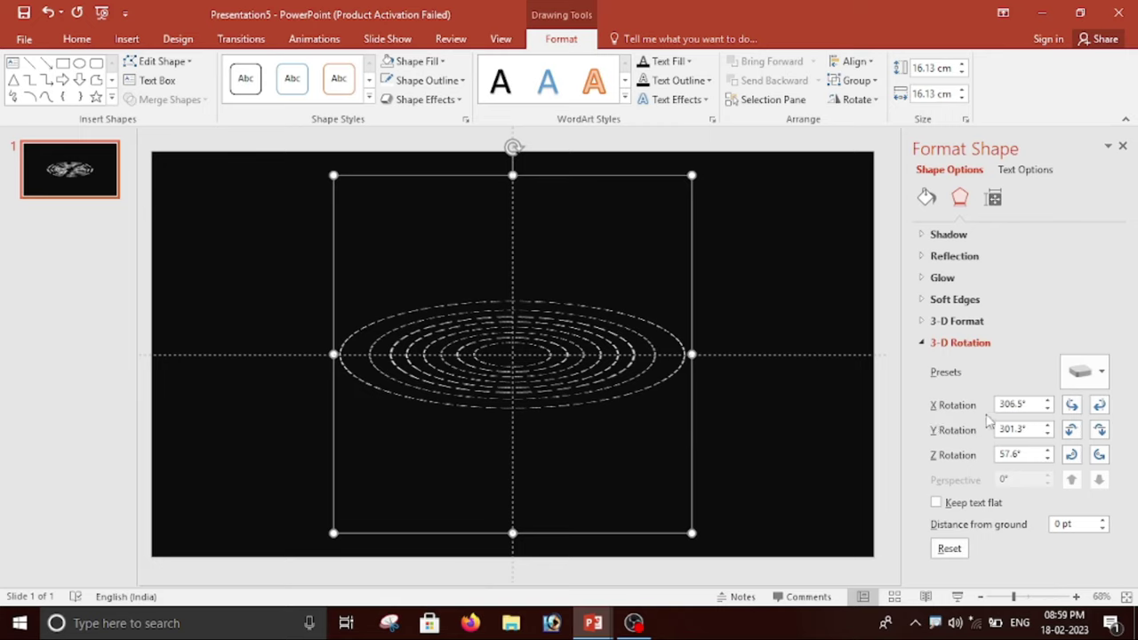
click(1072, 405)
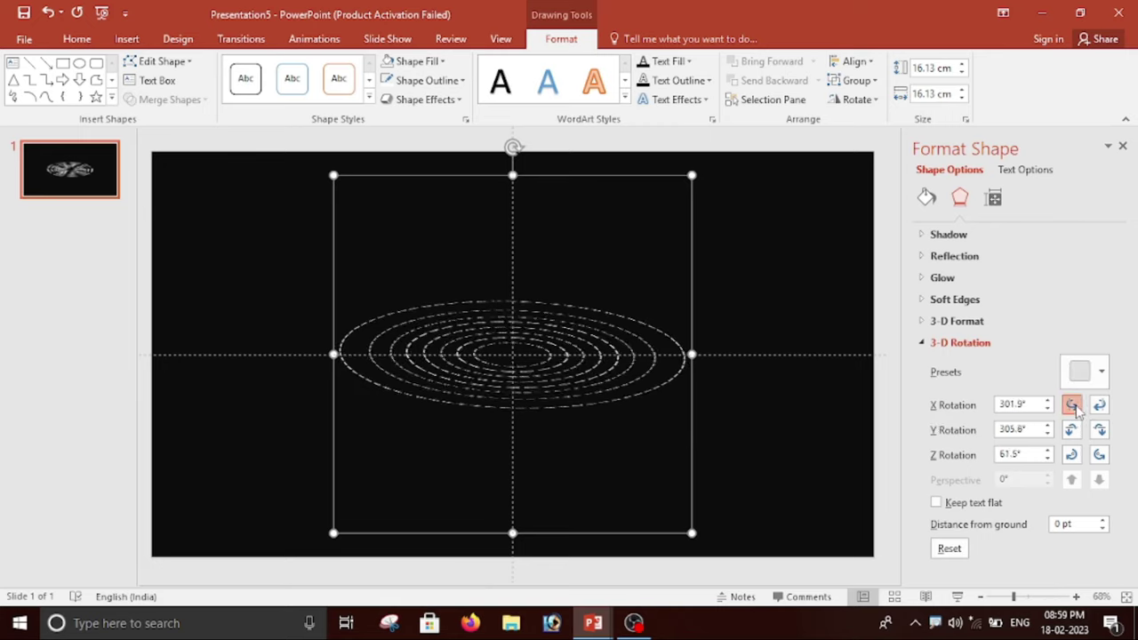
click(1101, 405)
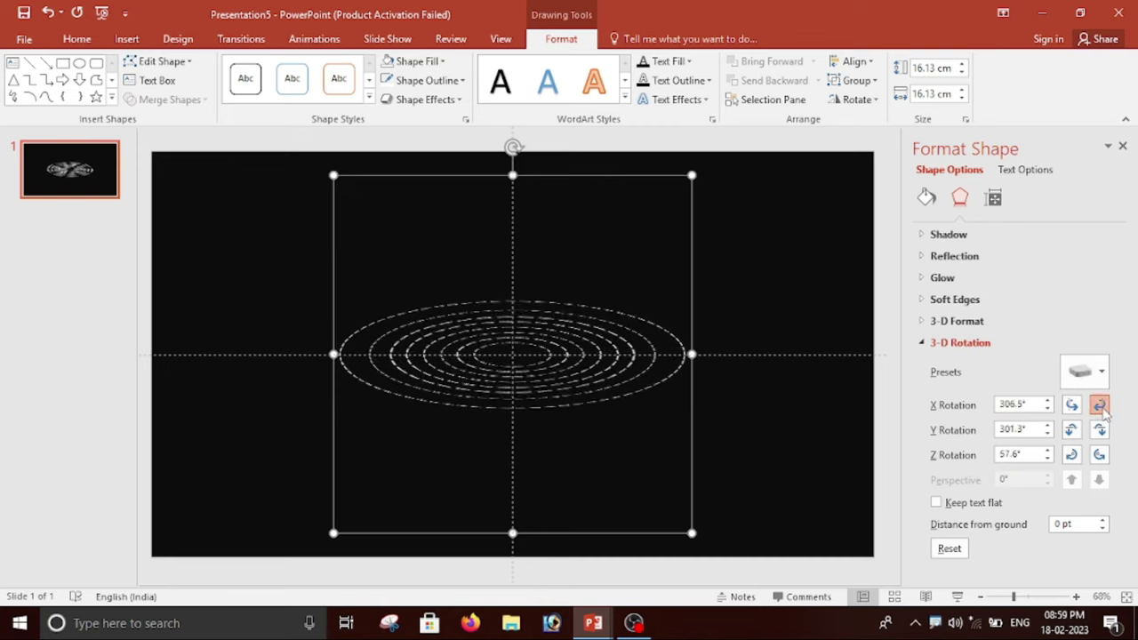
click(1072, 430)
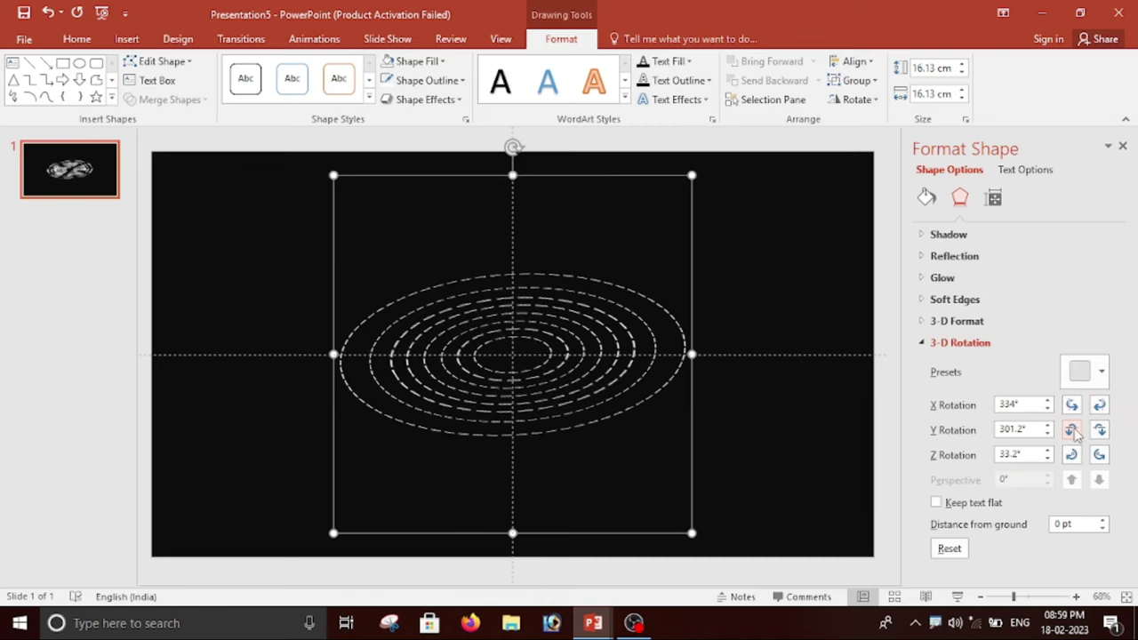
click(1100, 431)
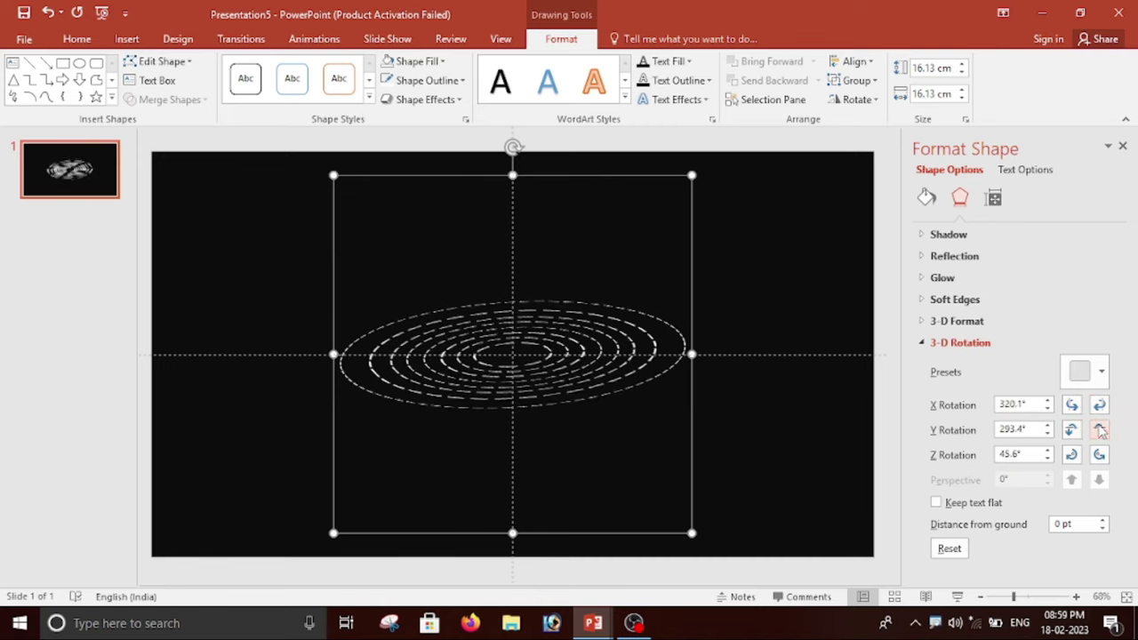
click(1072, 431)
click(1072, 431)
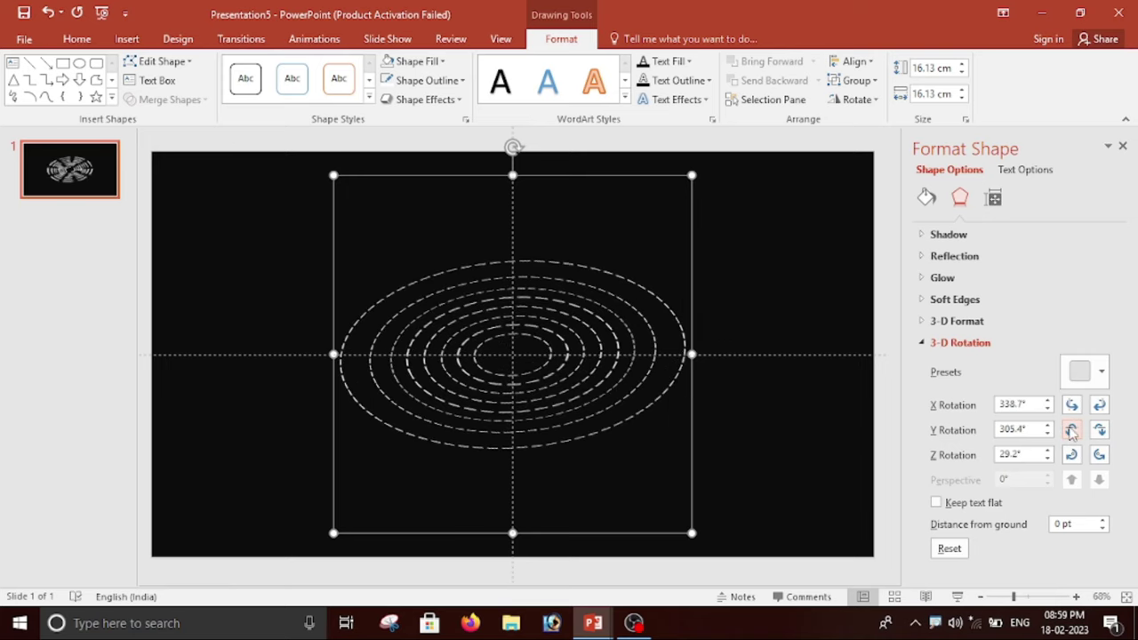
click(1100, 430)
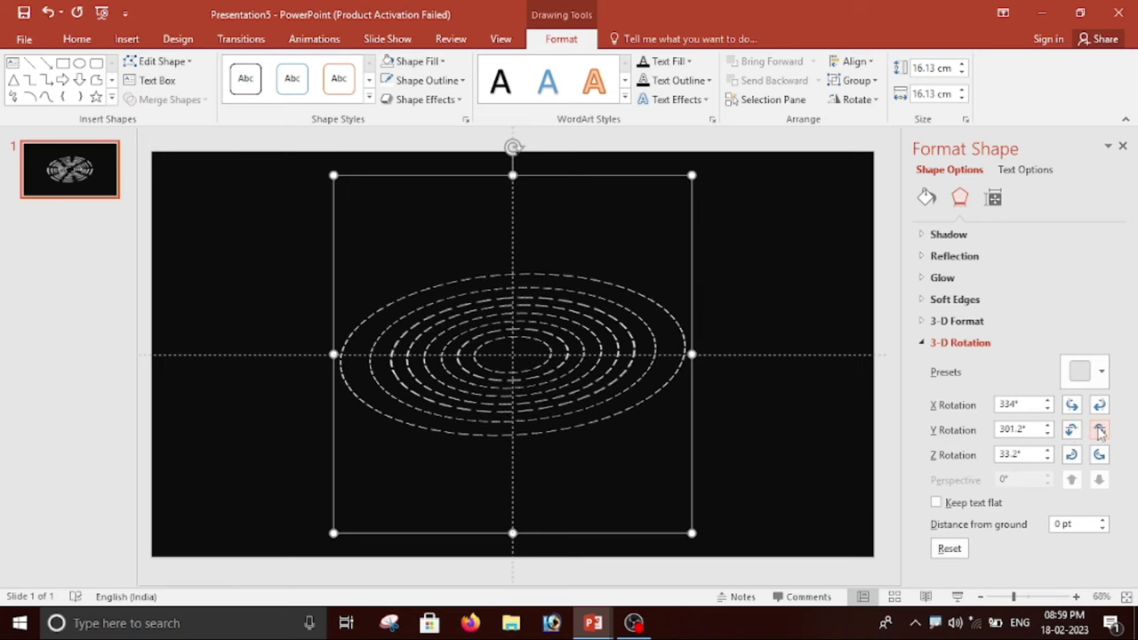
click(1101, 430)
click(1101, 431)
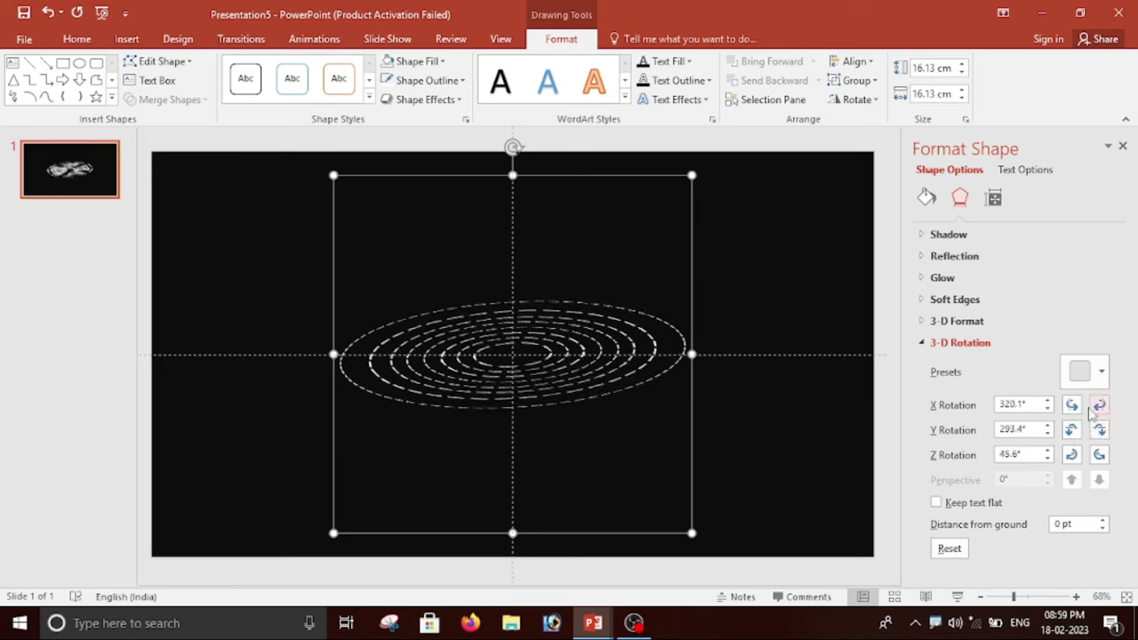
Fine-tune the rotation to X 320.3°, Y 300.4°, Z 45.6° and close the Format Shape pane.
click(1099, 406)
click(1072, 404)
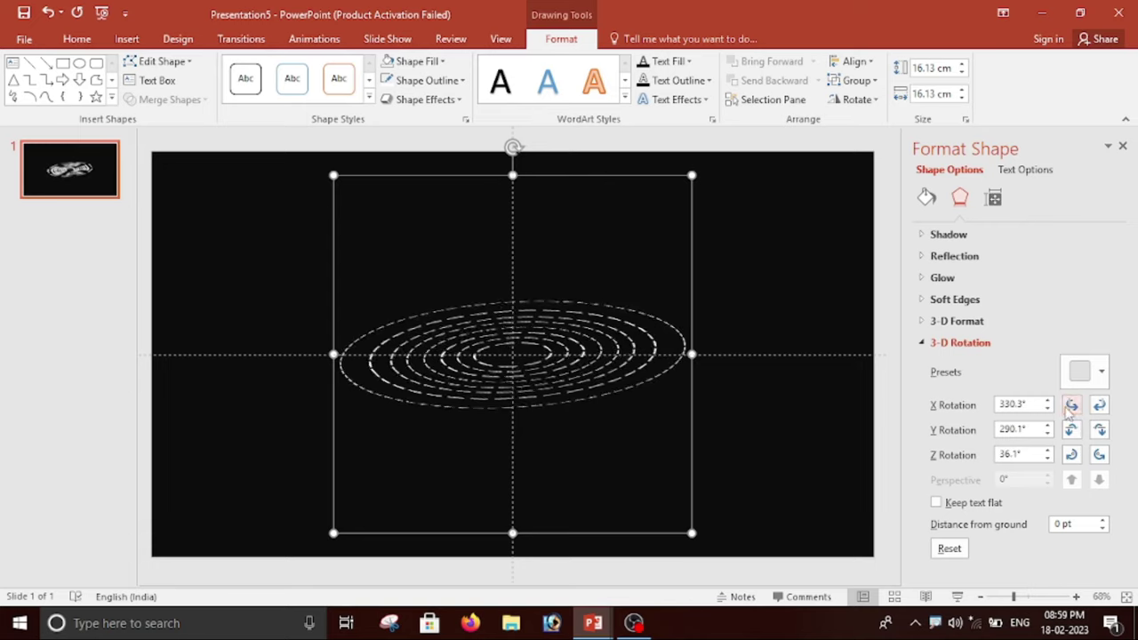
click(1072, 404)
click(1100, 431)
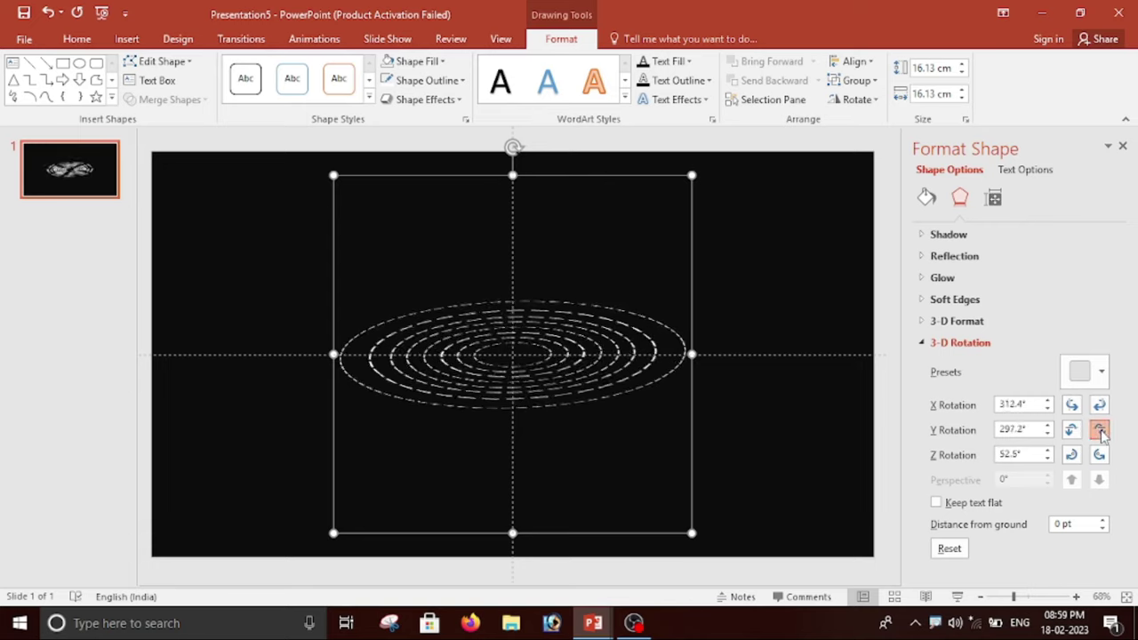
click(1072, 430)
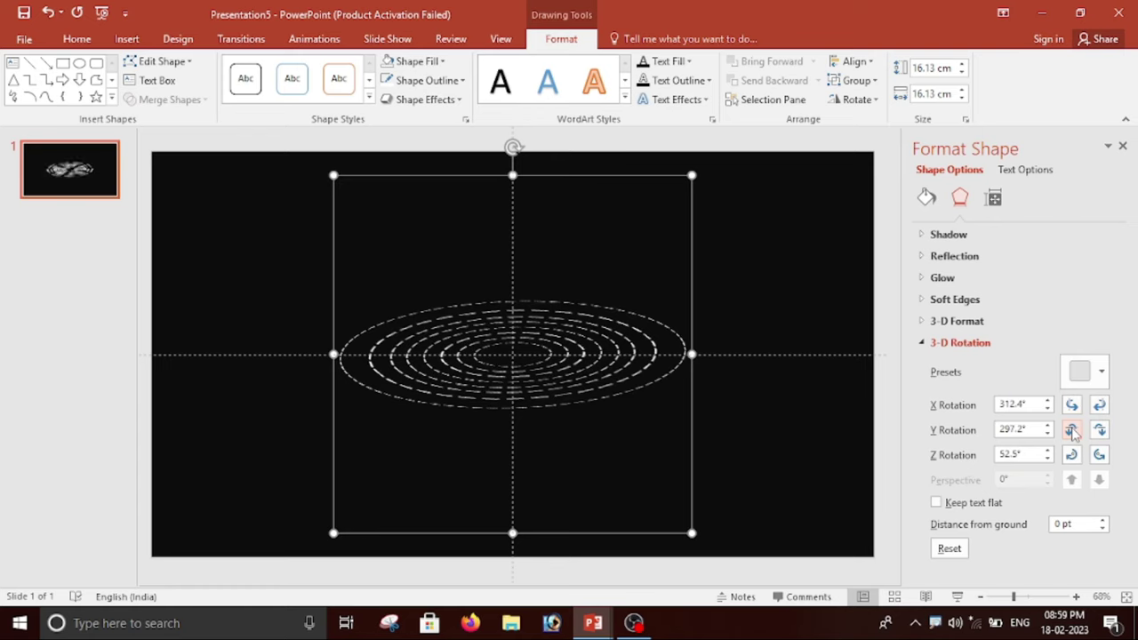
click(1071, 430)
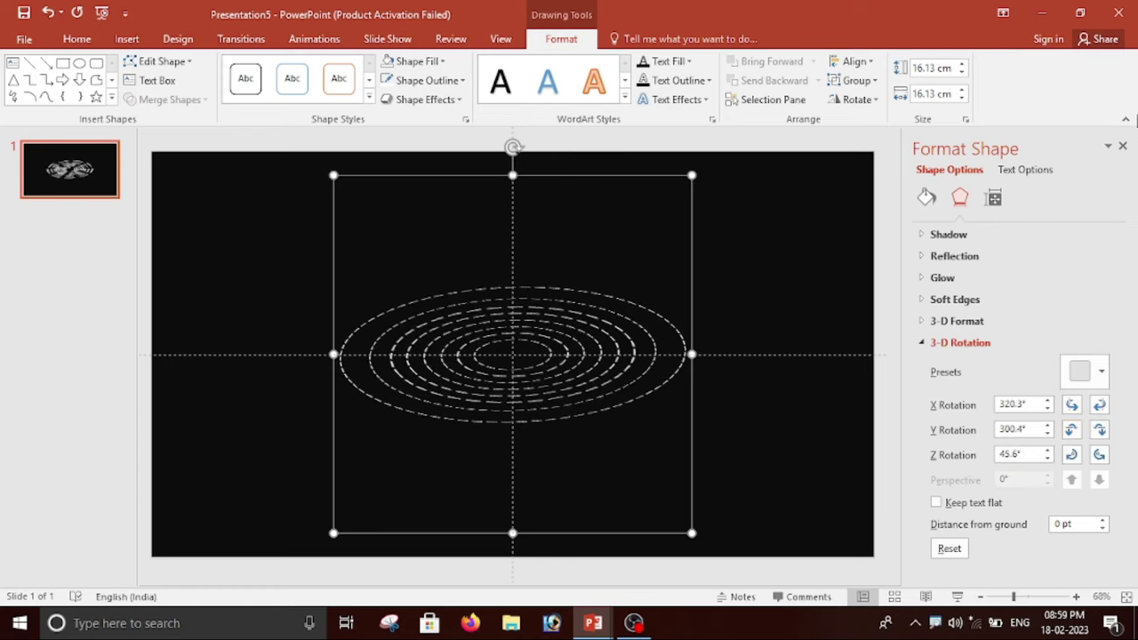
click(1122, 147)
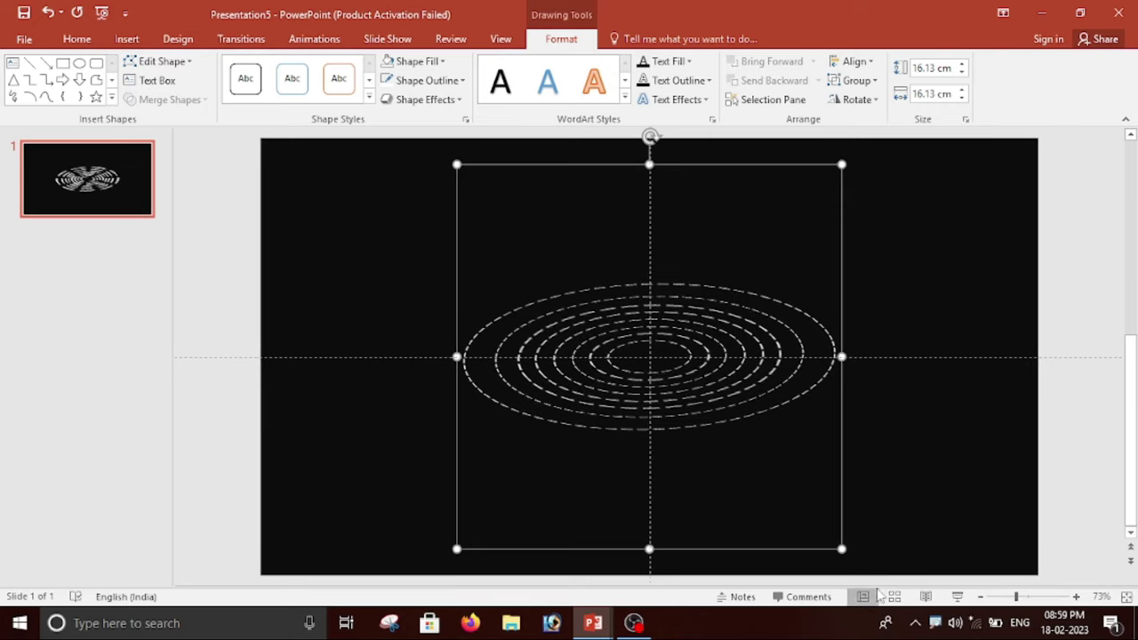
Enlarge the dashed orbit ellipses to 22.52 cm and reselect the group.
drag(843, 548, 987, 602)
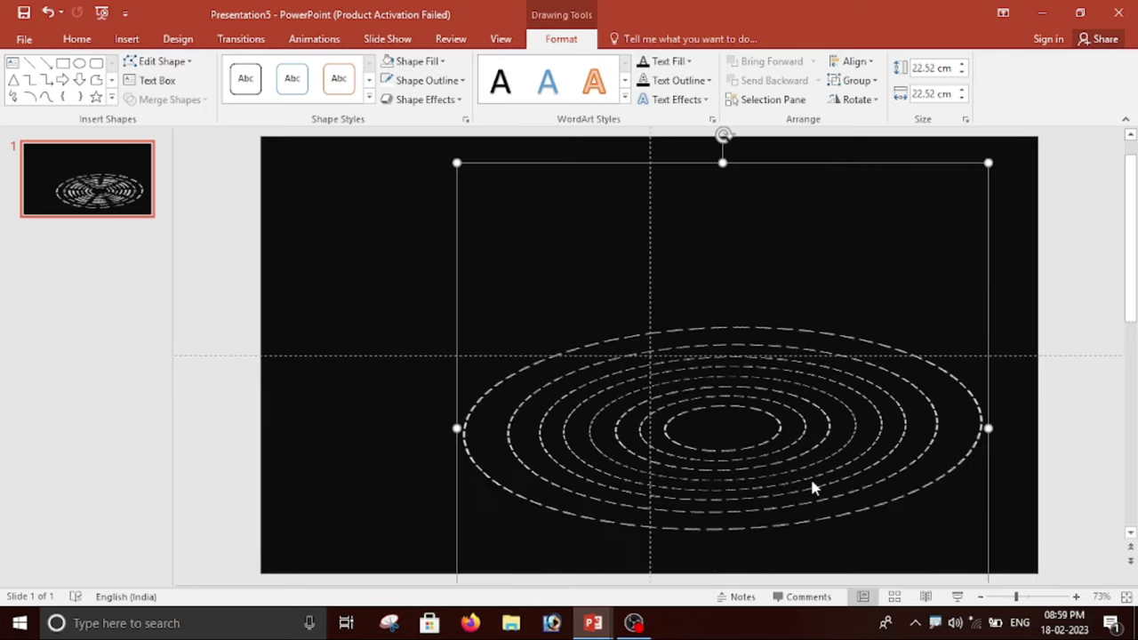
click(810, 476)
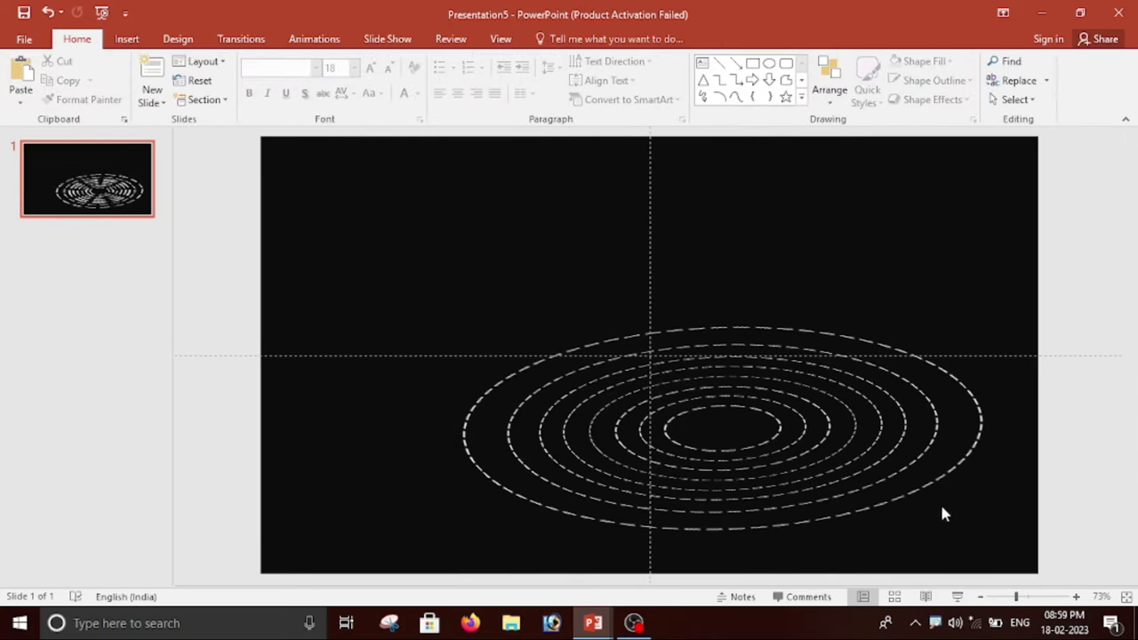
ctrl+scroll(889, 485, down, 3)
click(841, 469)
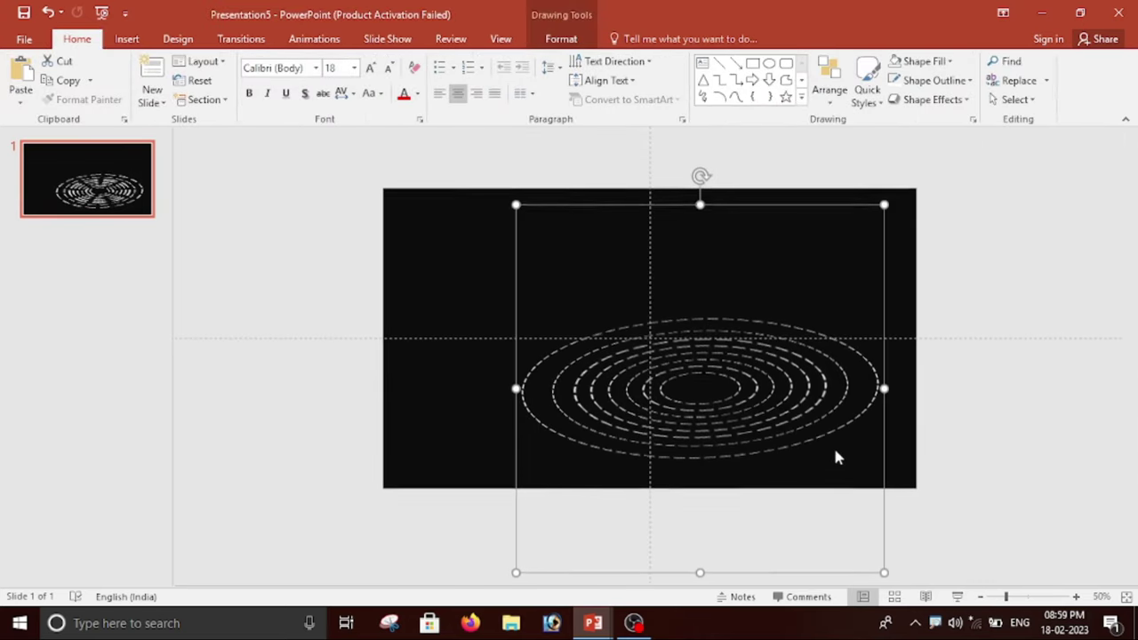
drag(831, 445, 781, 403)
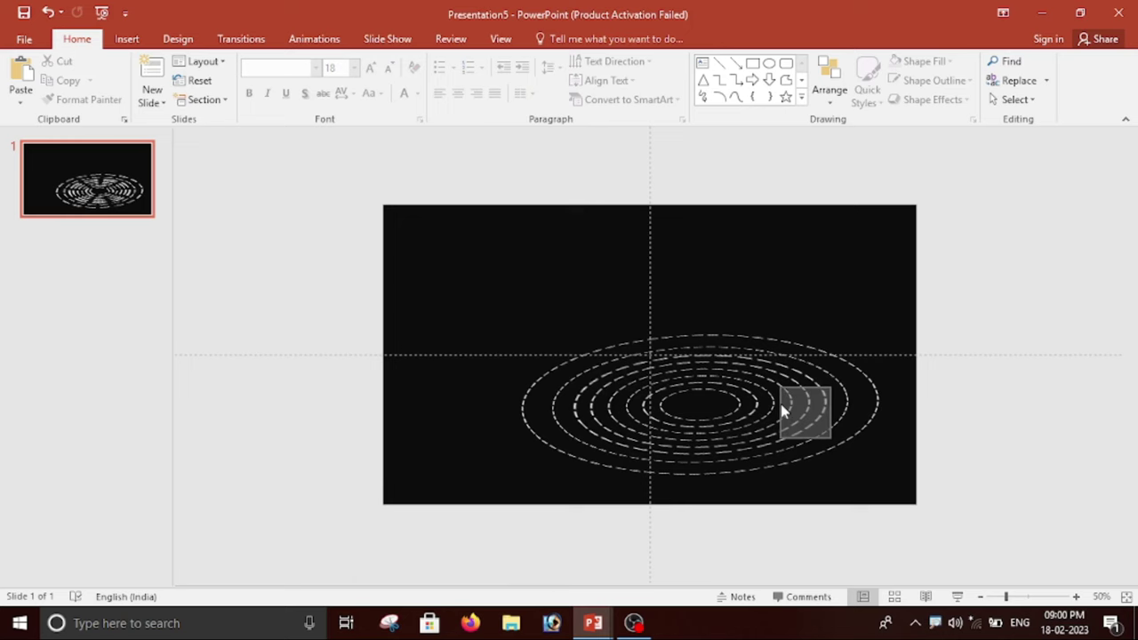
click(805, 452)
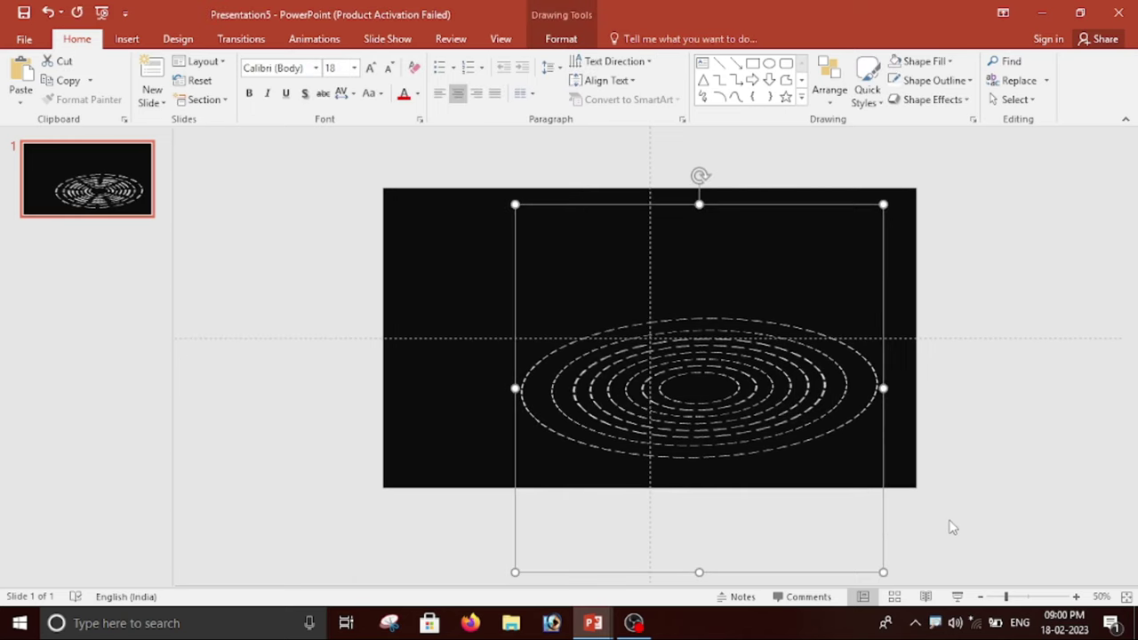
Nudge the orbit group left and up with the arrow keys to centre it.
key(Left)
key(Left)
key(Left)
key(Left)
key(Left)
key(Left)
key(Up)
key(Up)
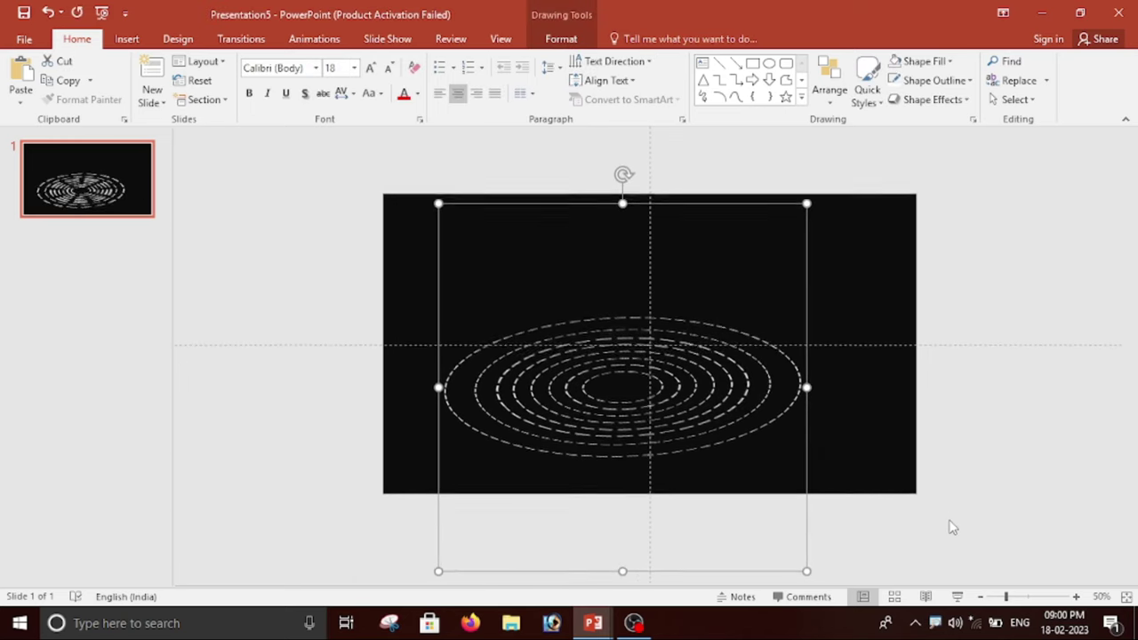
key(Up)
key(Up)
key(Up)
key(Up)
key(Up)
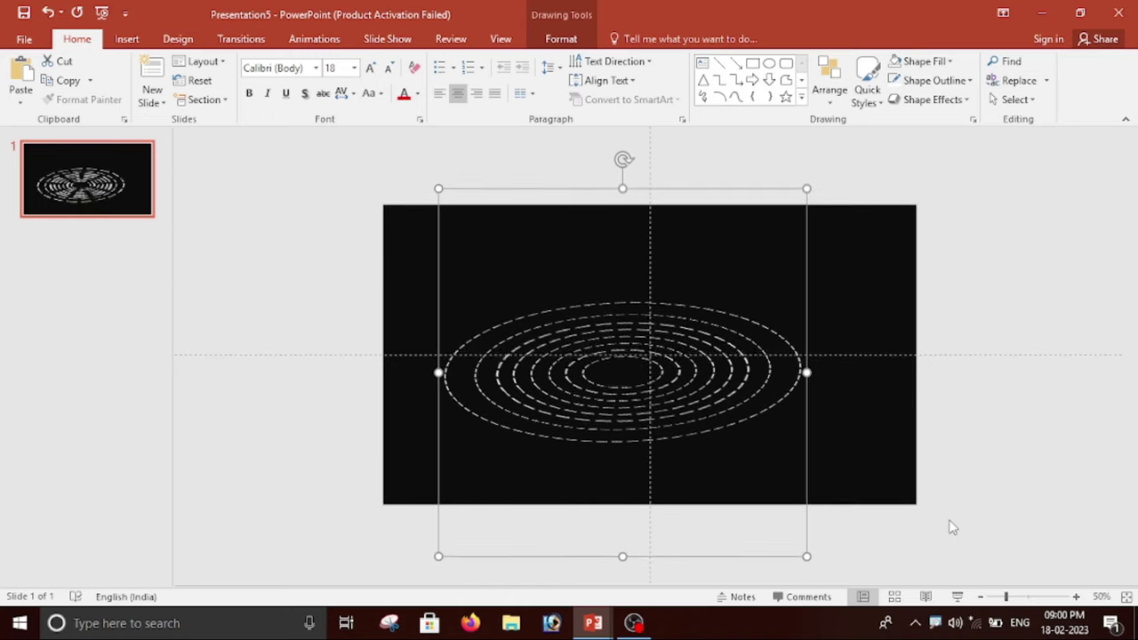
key(Up)
key(Up)
key(Right)
key(Right)
key(Right)
key(Right)
key(Right)
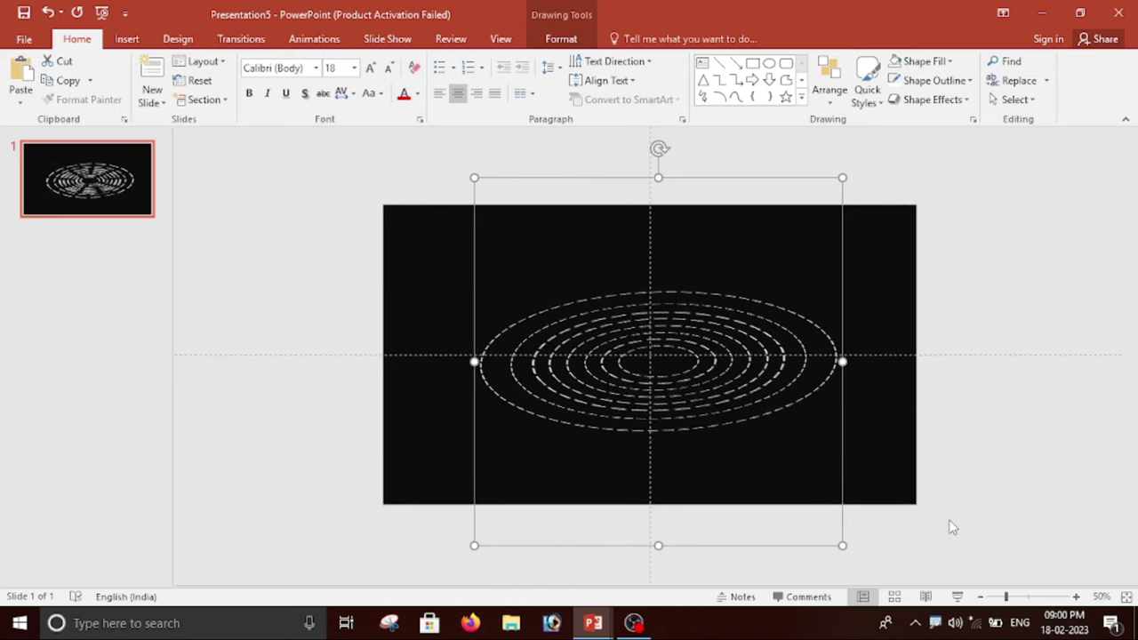
key(Left)
key(Left)
key(Left)
key(Up)
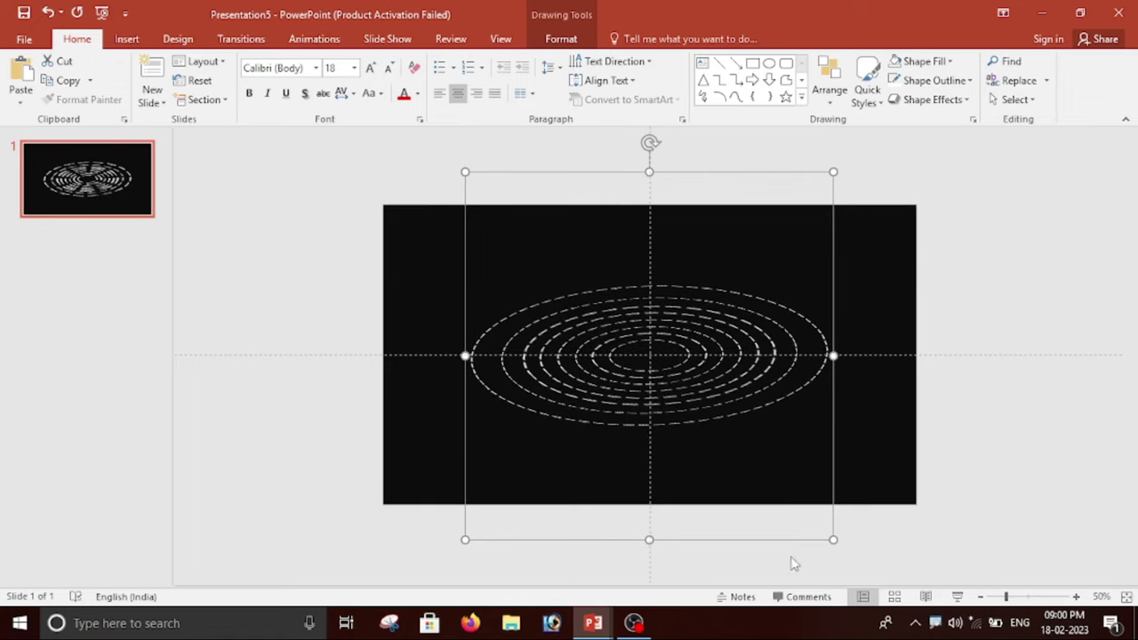
Try enlarging the orbits further, then undo those changes with Ctrl+Z.
drag(840, 543, 920, 579)
key(ctrl+z)
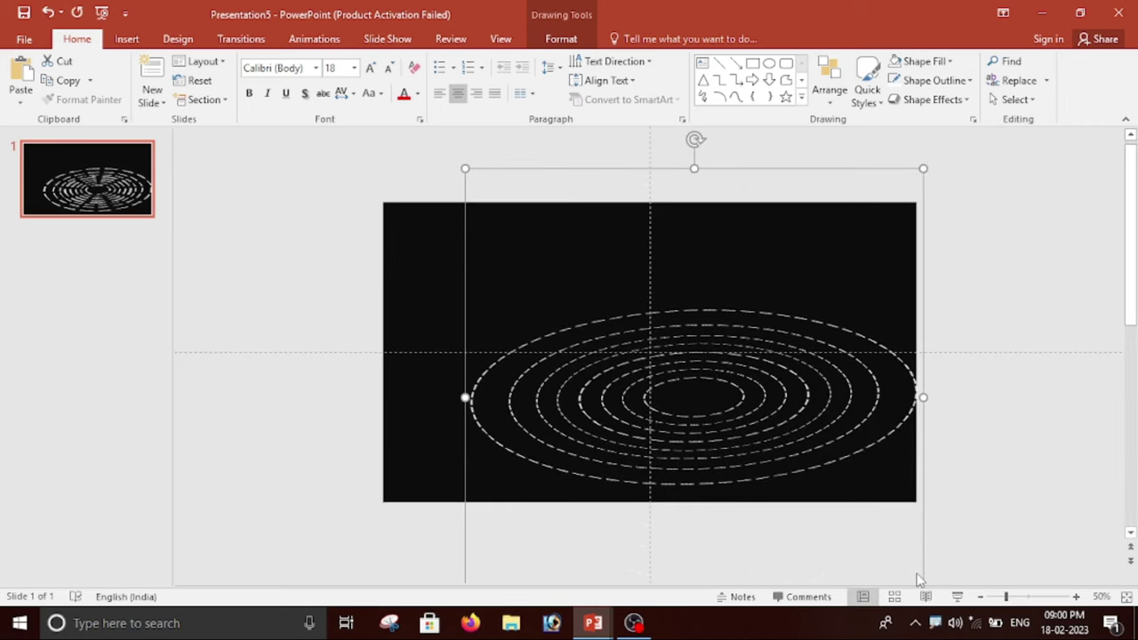
key(ctrl+z)
key(ctrl+z)
key(ctrl+z)
key(ctrl+z)
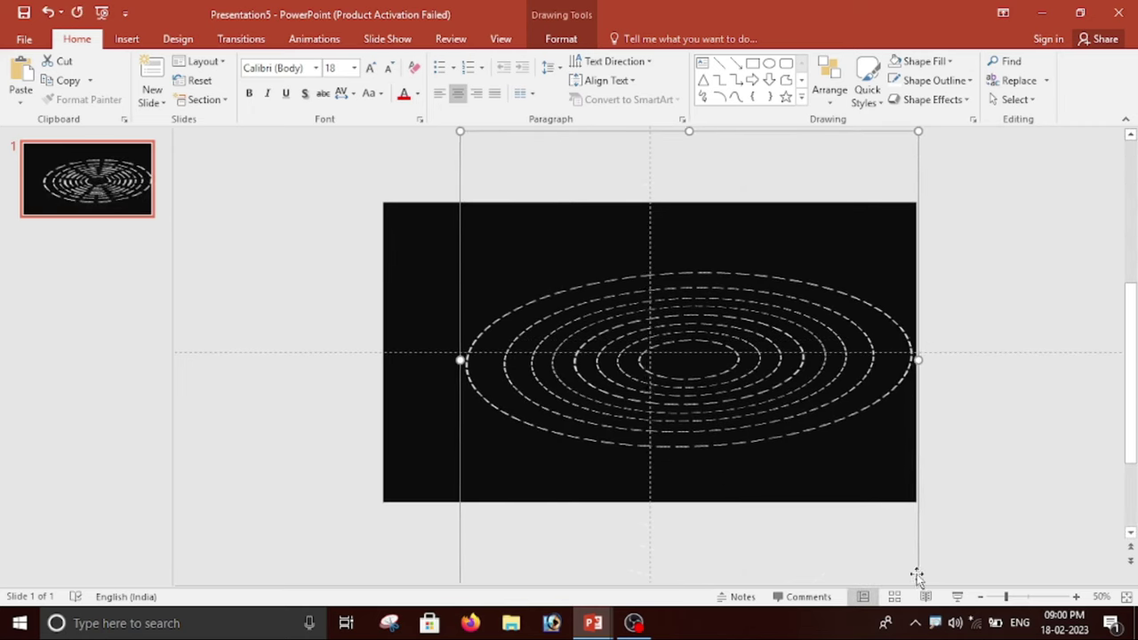
key(ctrl+z)
key(ctrl+z)
key(ctrl+z)
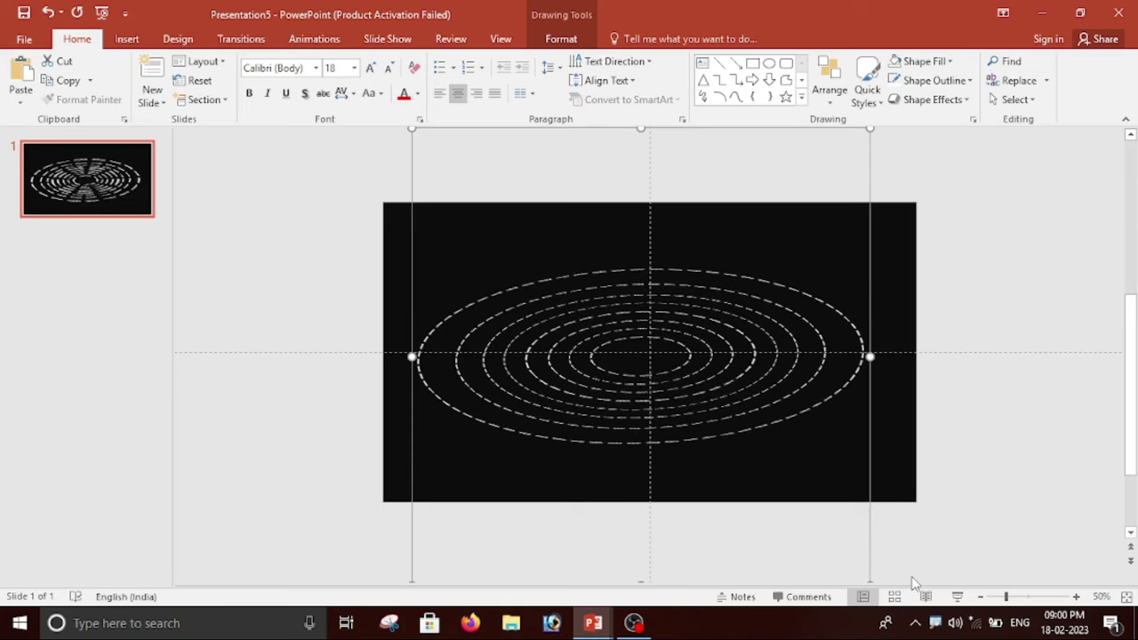
key(ctrl+z)
key(ctrl+z)
key(ctrl+z)
key(ctrl+z)
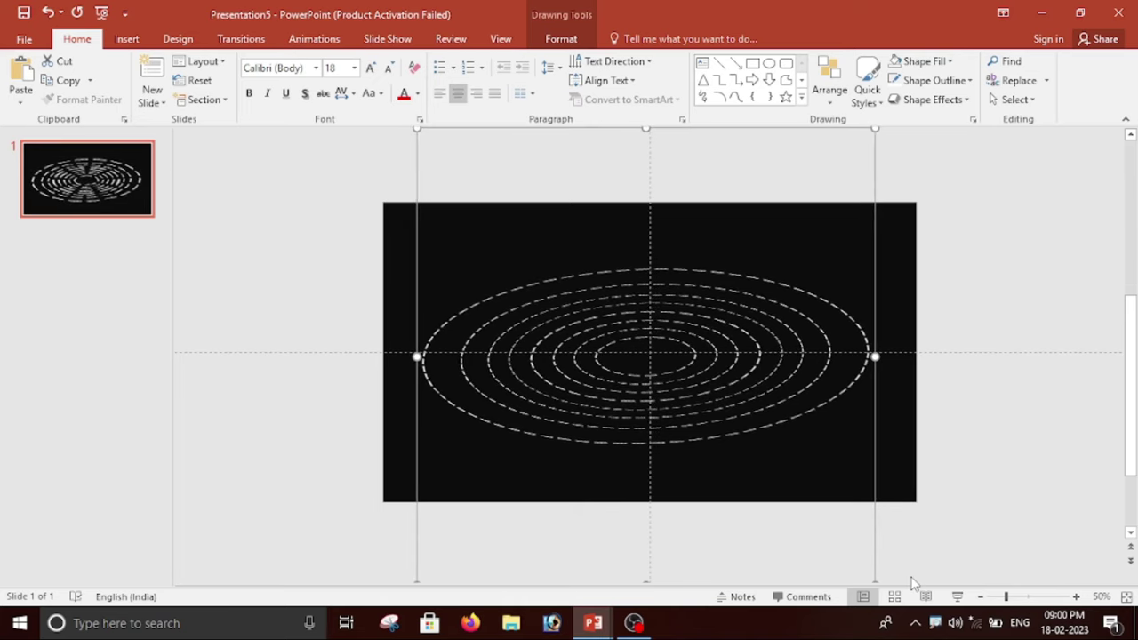
key(ctrl+z)
key(ctrl+z)
key(ctrl+z)
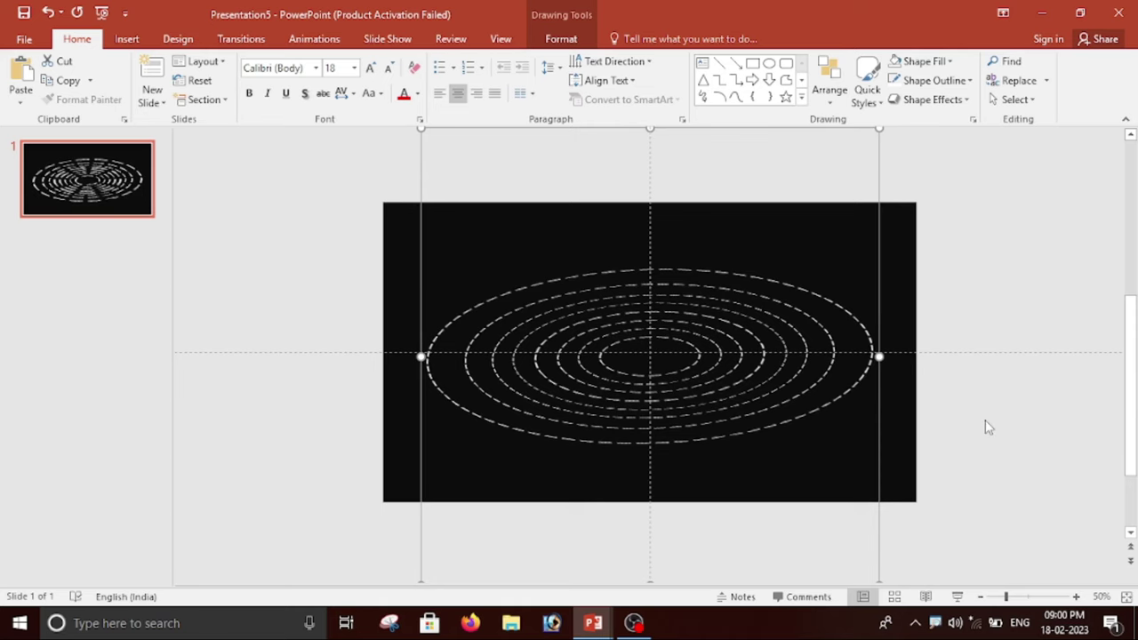
scroll(987, 427, up, 3)
Turn off Guides on the View tab so only the dashed orbit rings remain.
click(1024, 438)
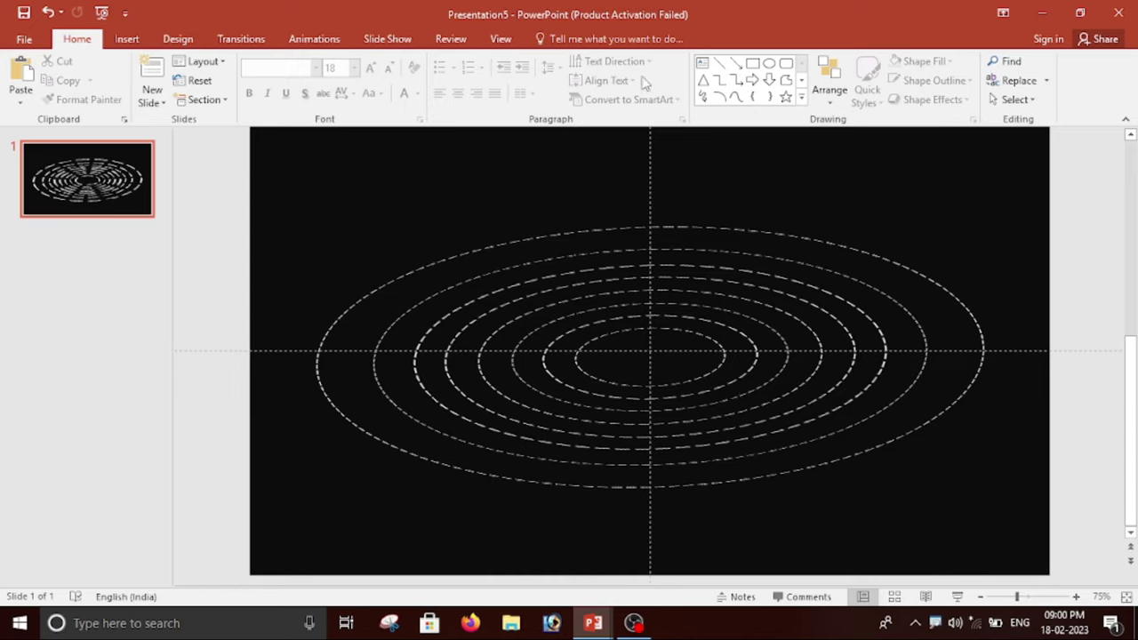
click(500, 38)
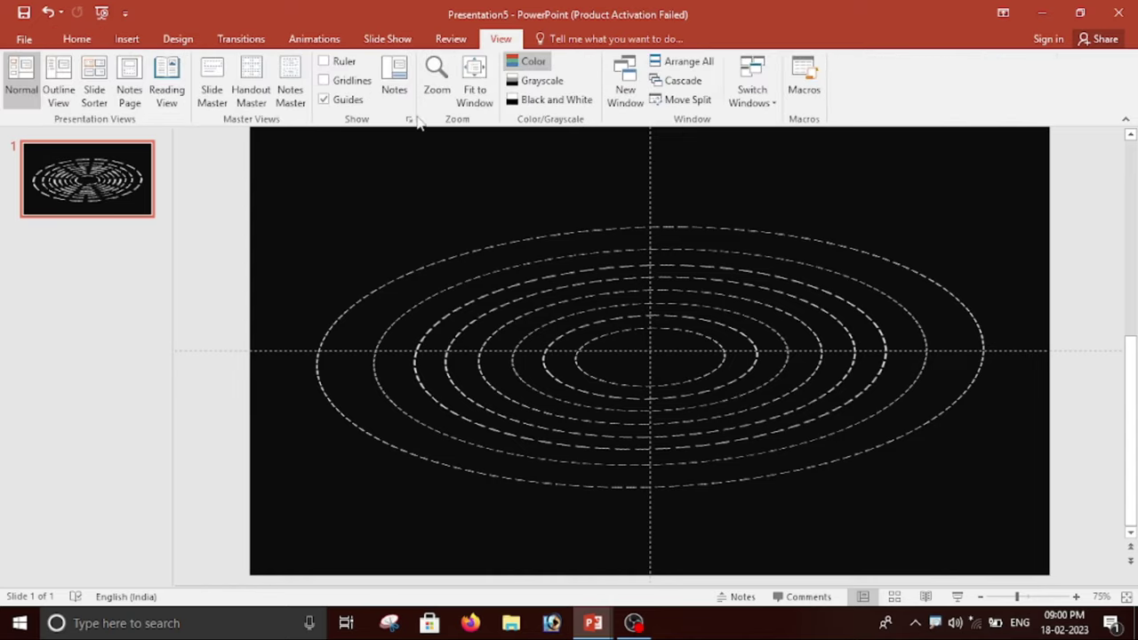
click(325, 100)
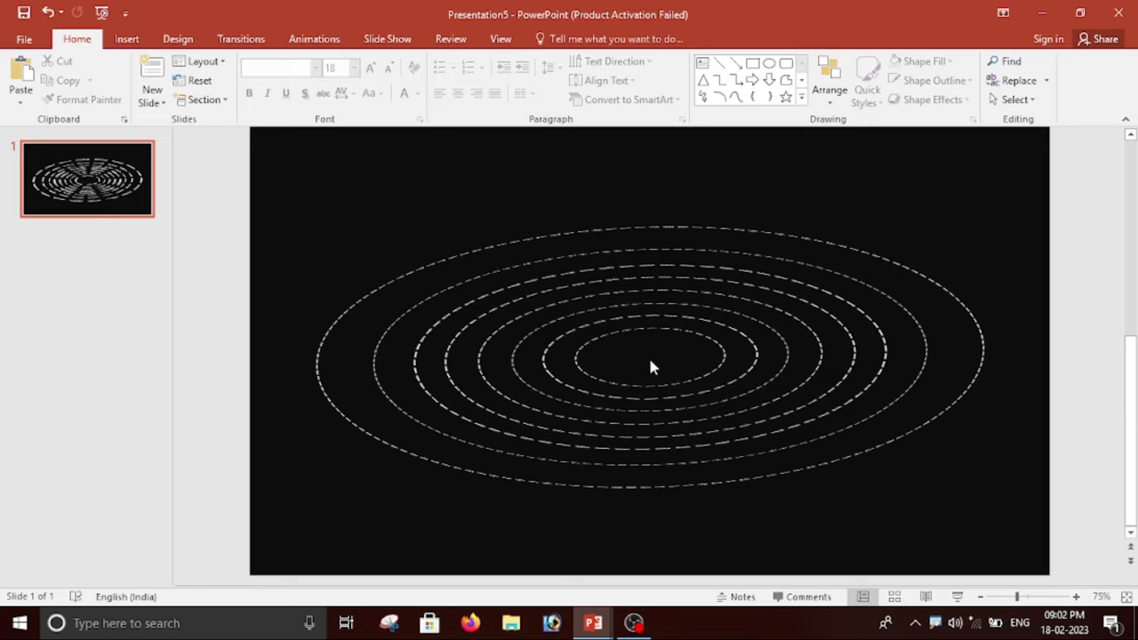
click(126, 38)
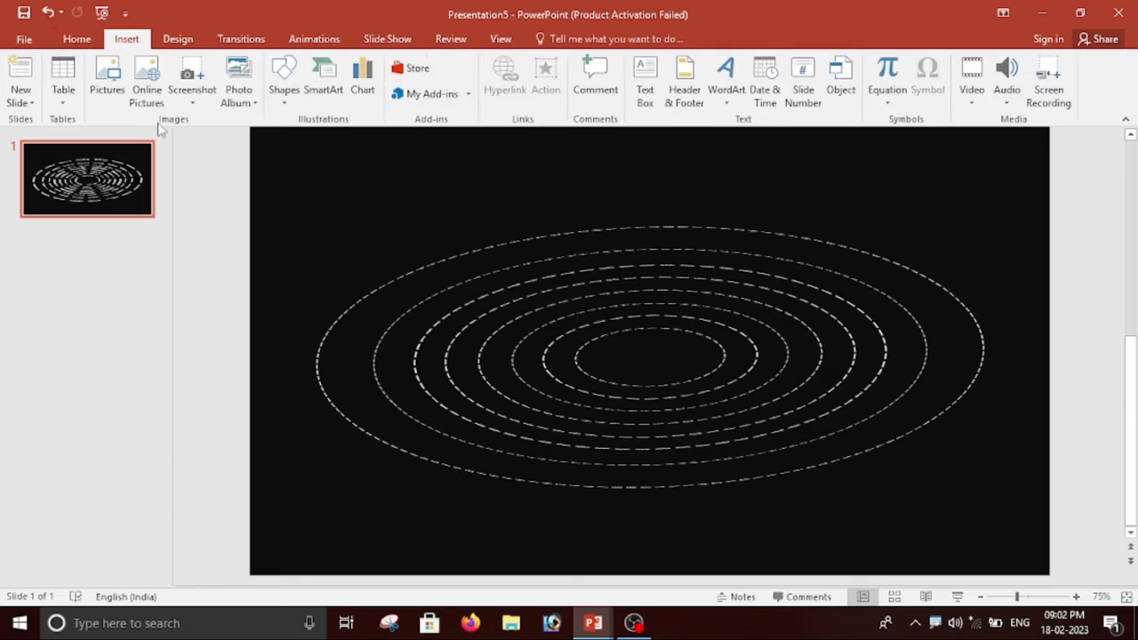
click(106, 89)
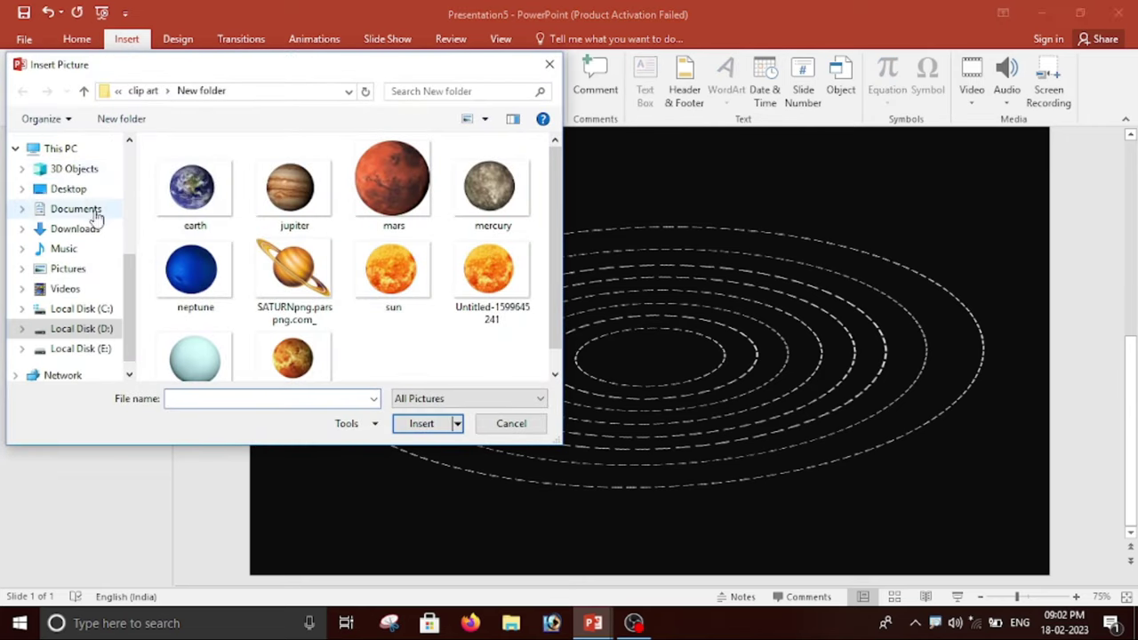
click(70, 188)
click(297, 195)
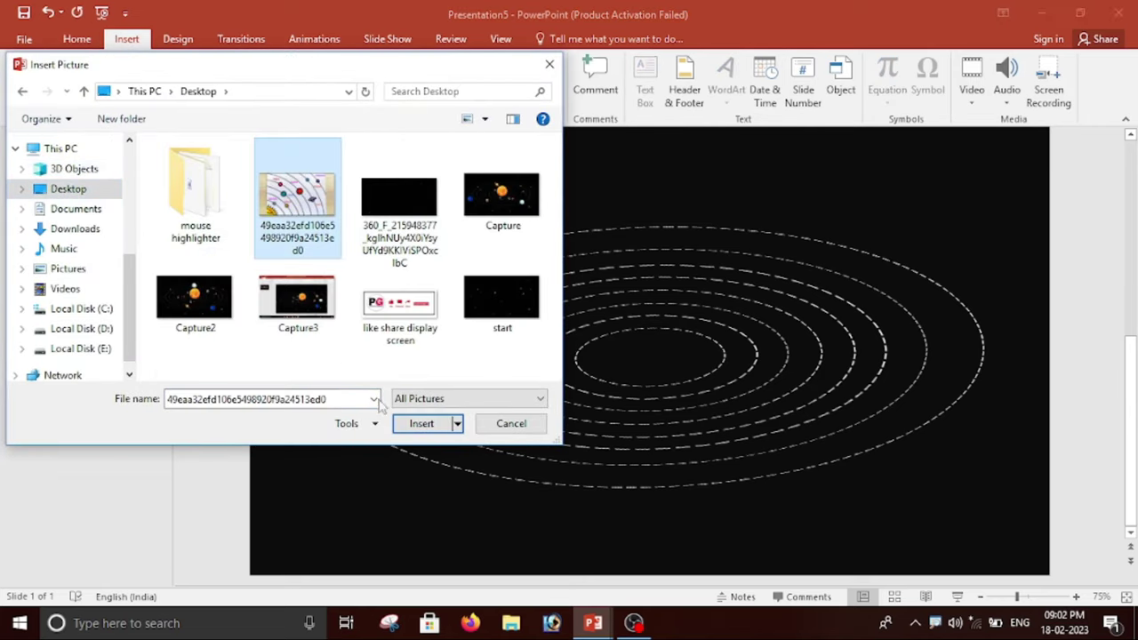
click(424, 424)
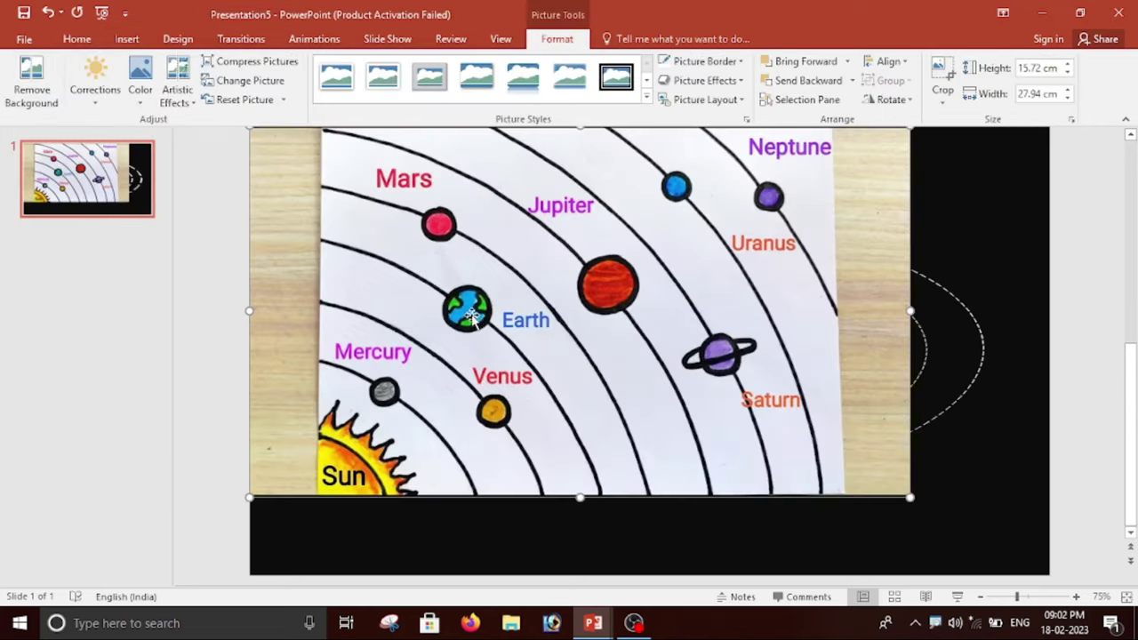
mouse_move(475, 315)
mouse_down()
mouse_move(566, 380)
mouse_move(526, 346)
mouse_up()
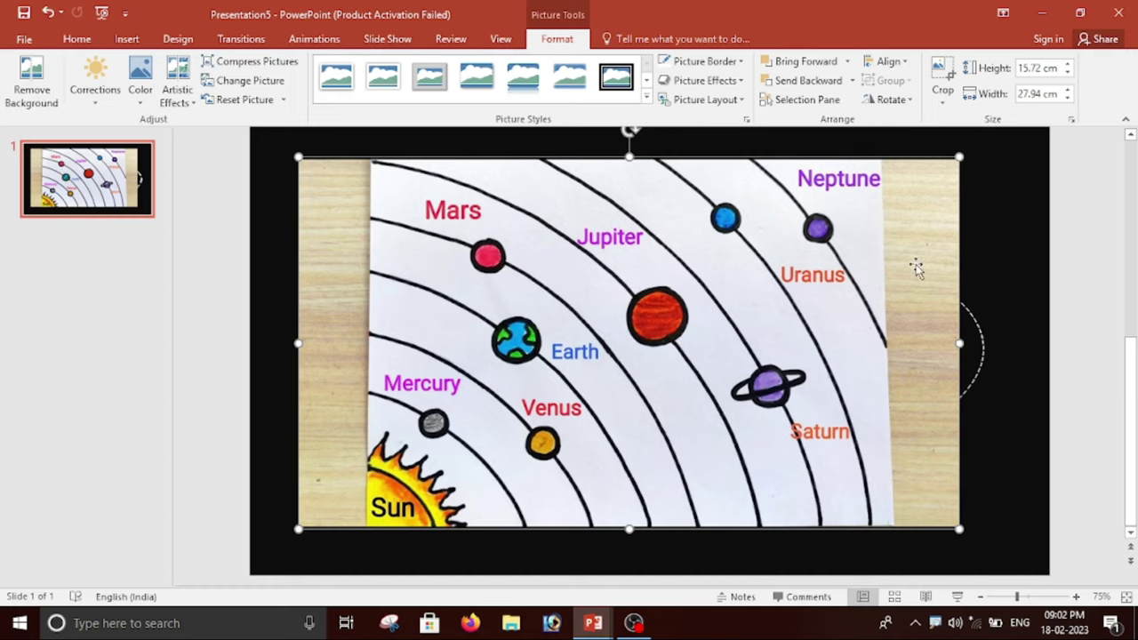
right_click(845, 305)
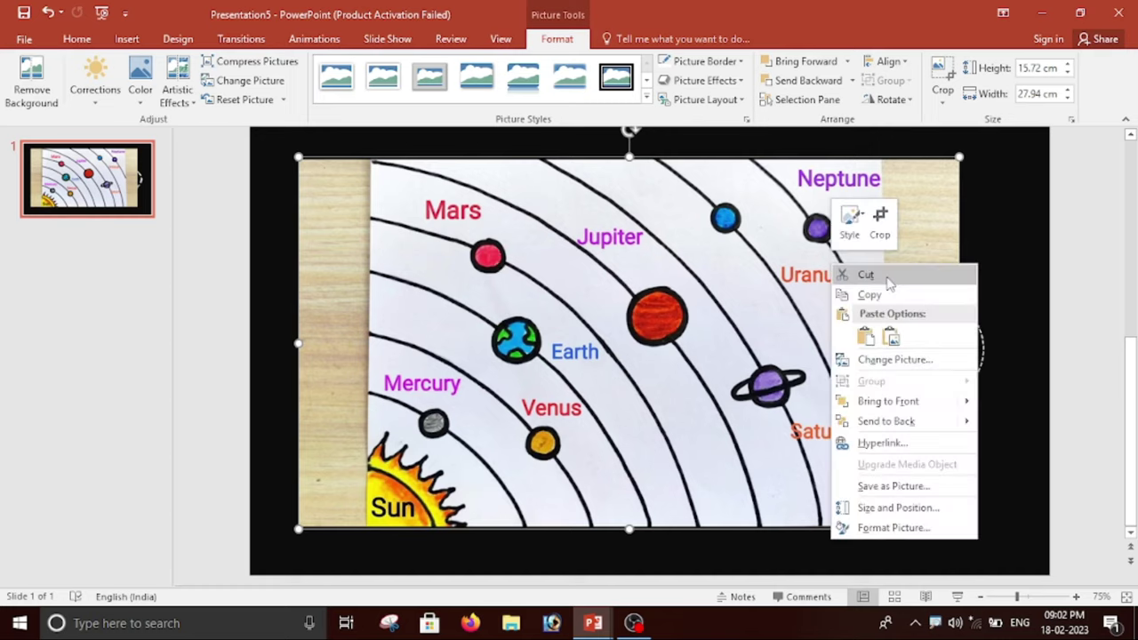
click(865, 275)
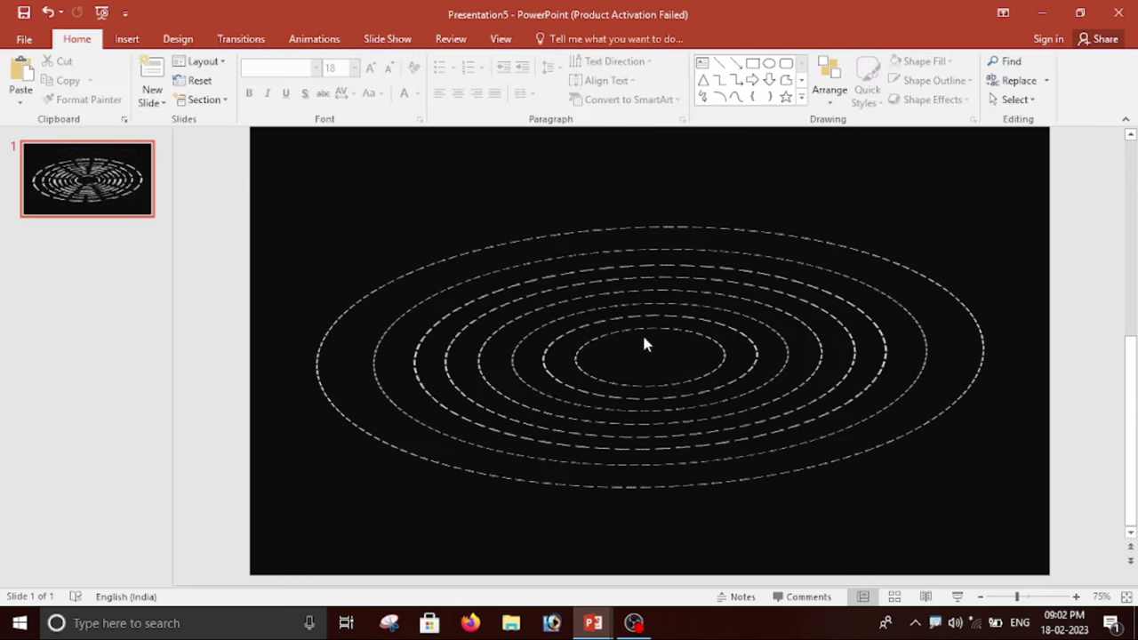
click(127, 40)
Insert the sun image from the planet images folder on the D: drive.
click(107, 80)
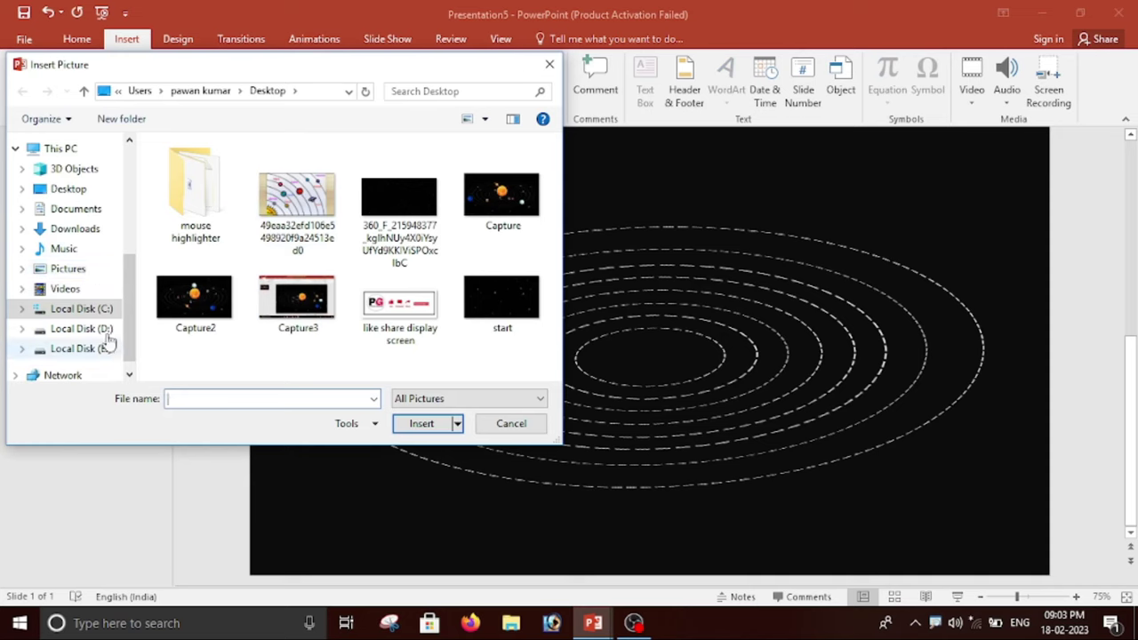
click(85, 328)
double_click(200, 169)
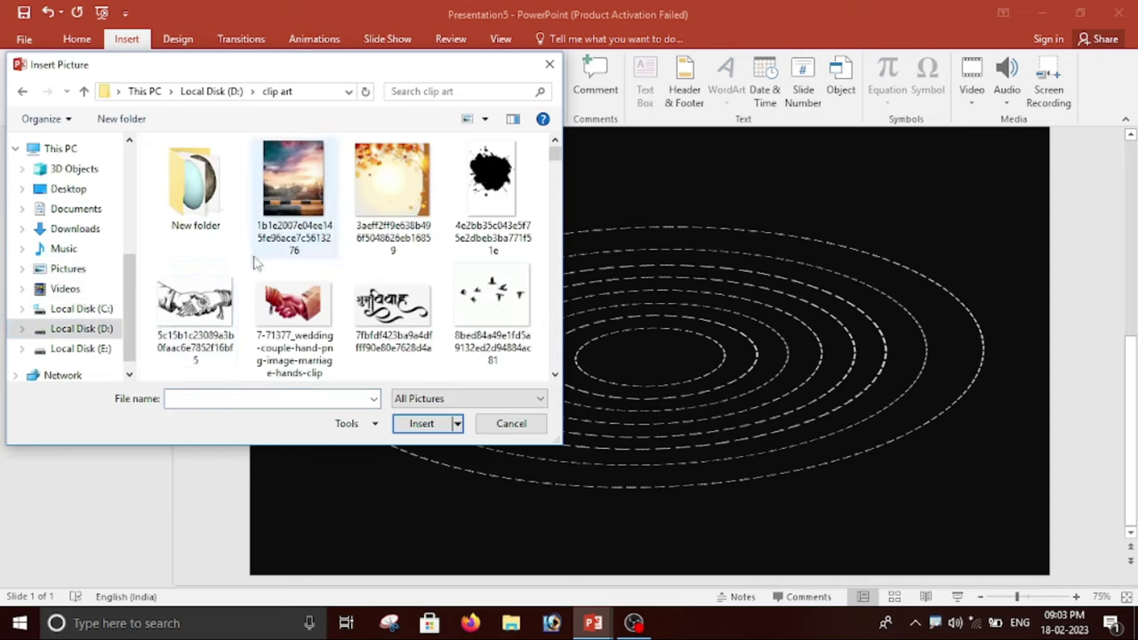
double_click(214, 223)
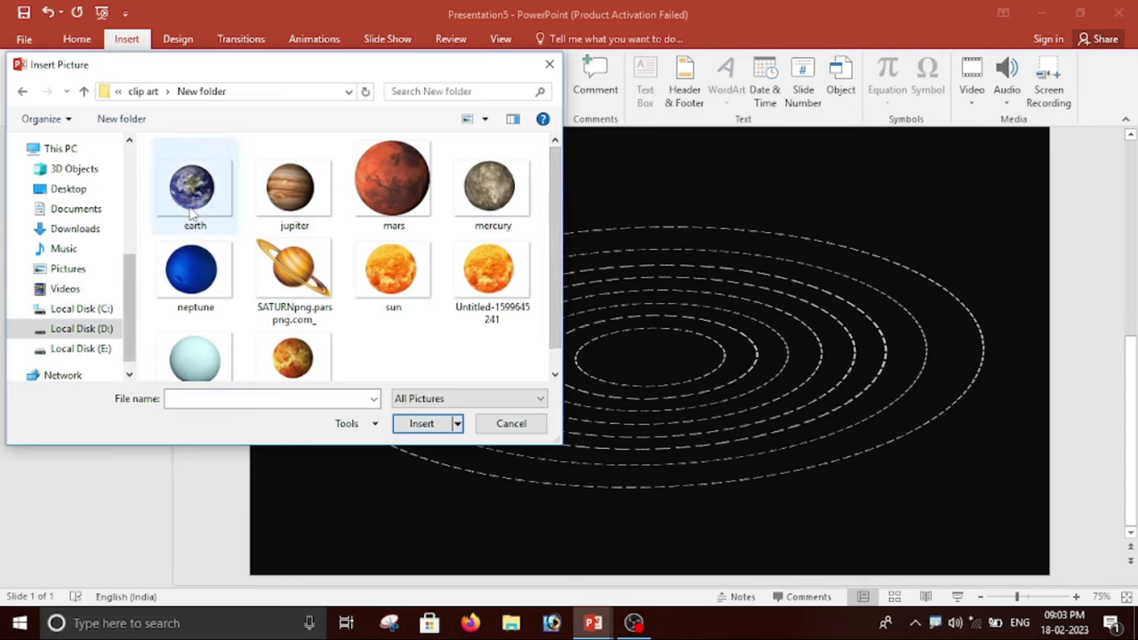
scroll(392, 344, down, 1)
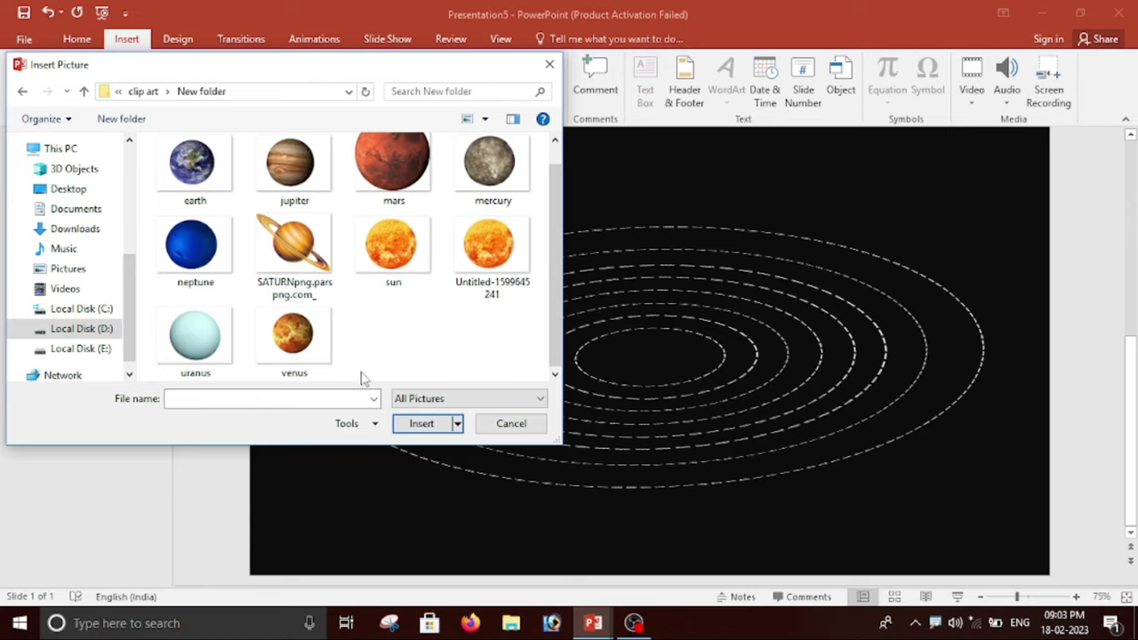
scroll(371, 354, up, 1)
scroll(387, 362, down, 1)
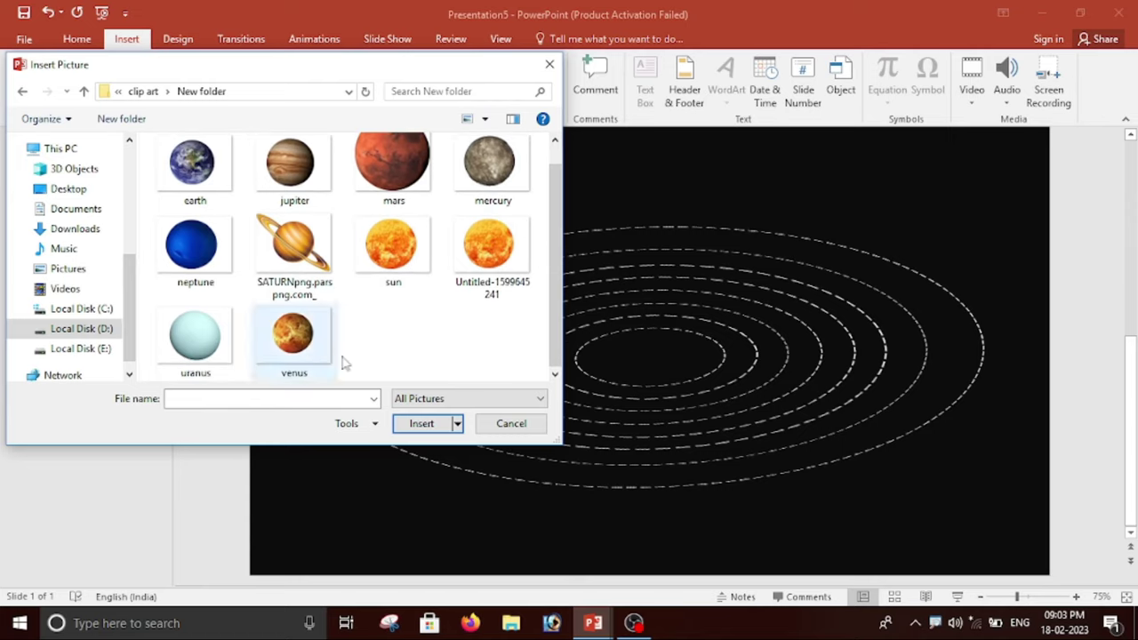
scroll(346, 362, up, 1)
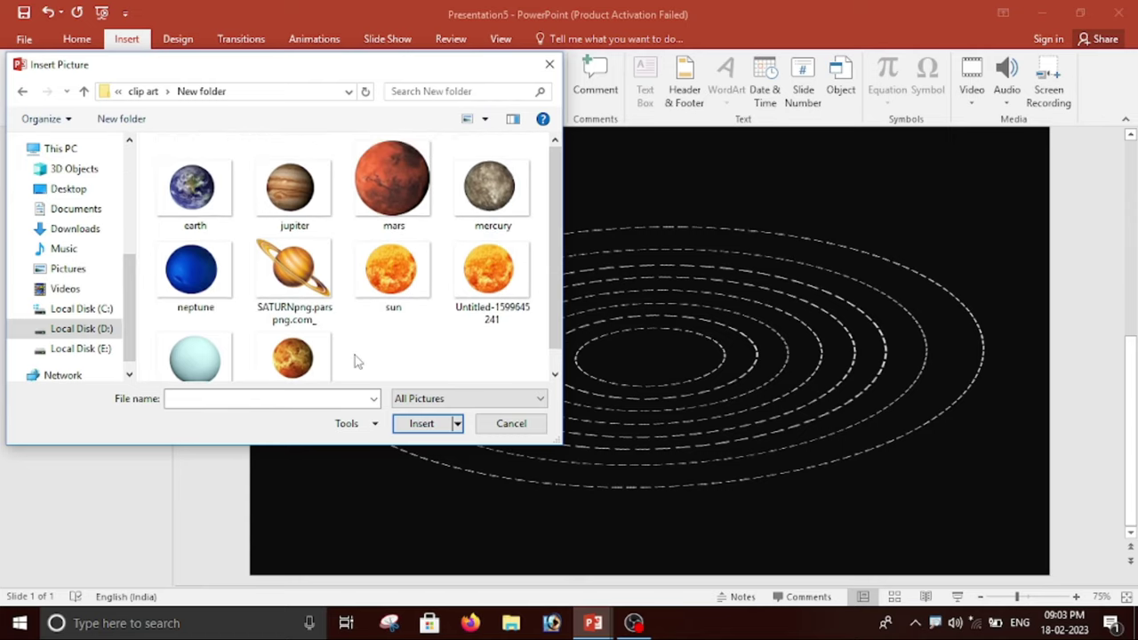
click(382, 293)
click(424, 424)
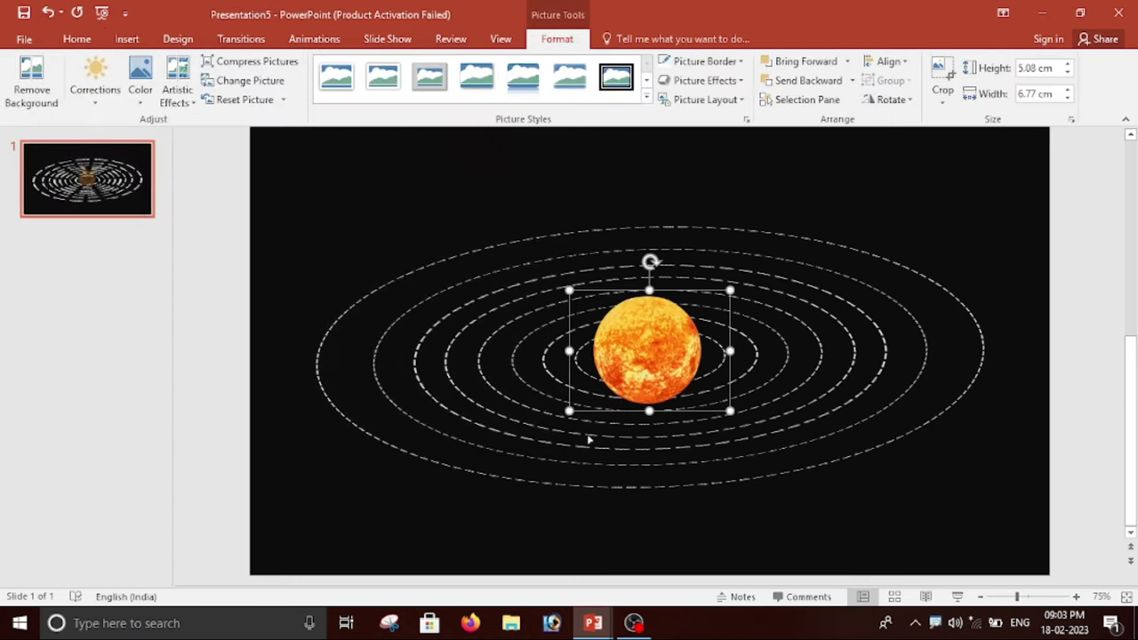
Resize the sun to 4.21 × 5.62 cm and centre it inside the orbits.
drag(638, 367, 637, 340)
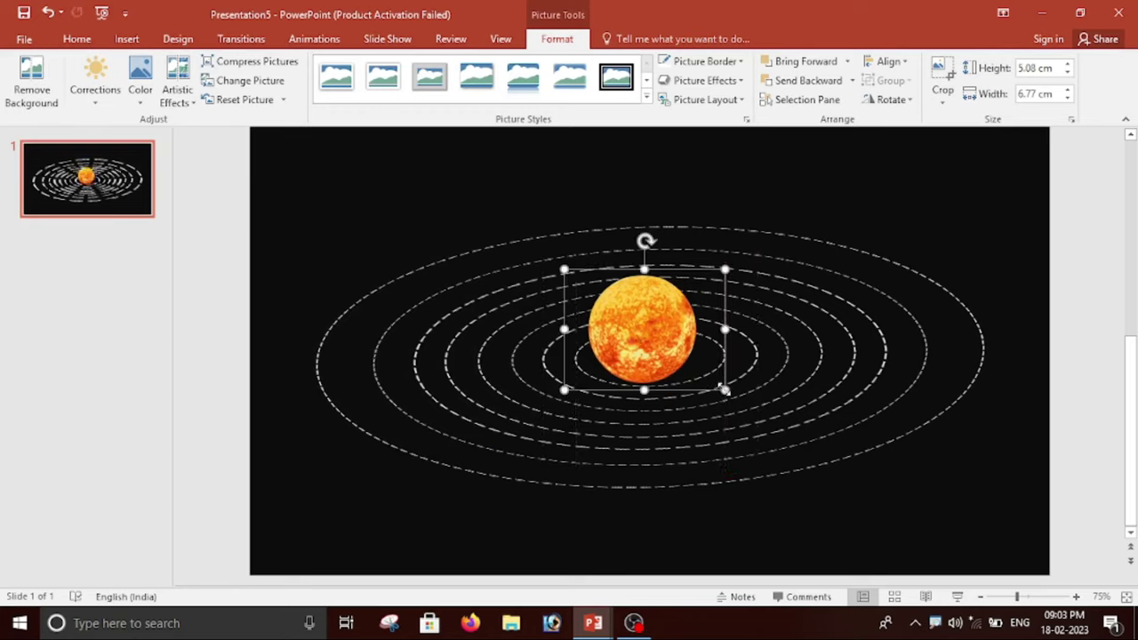
drag(726, 390, 712, 379)
drag(635, 317, 651, 319)
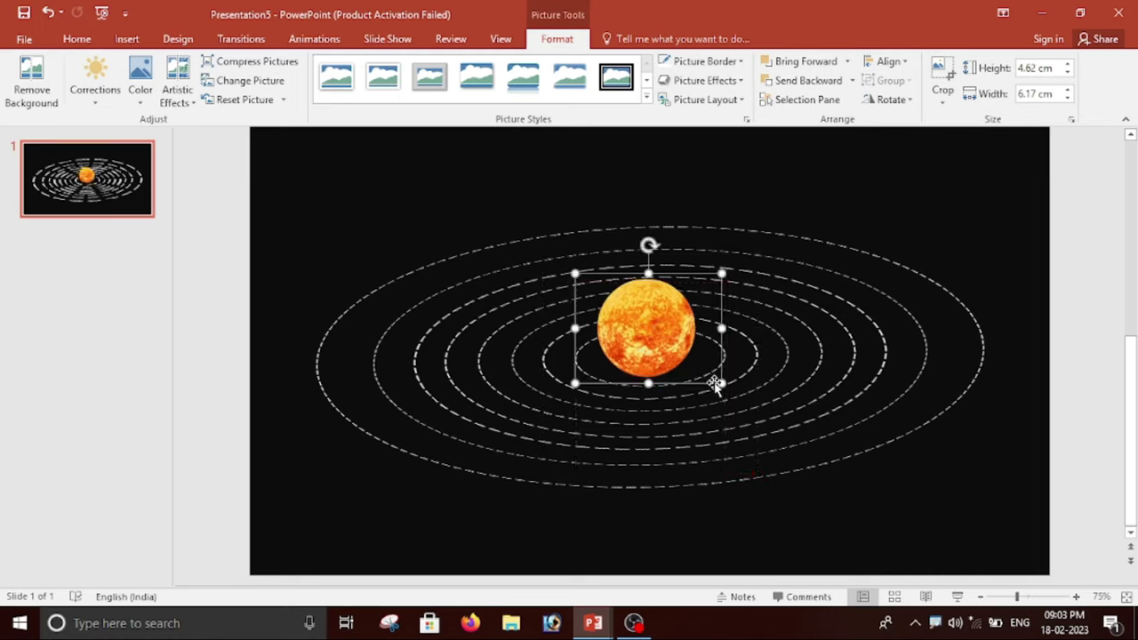
drag(725, 384, 709, 374)
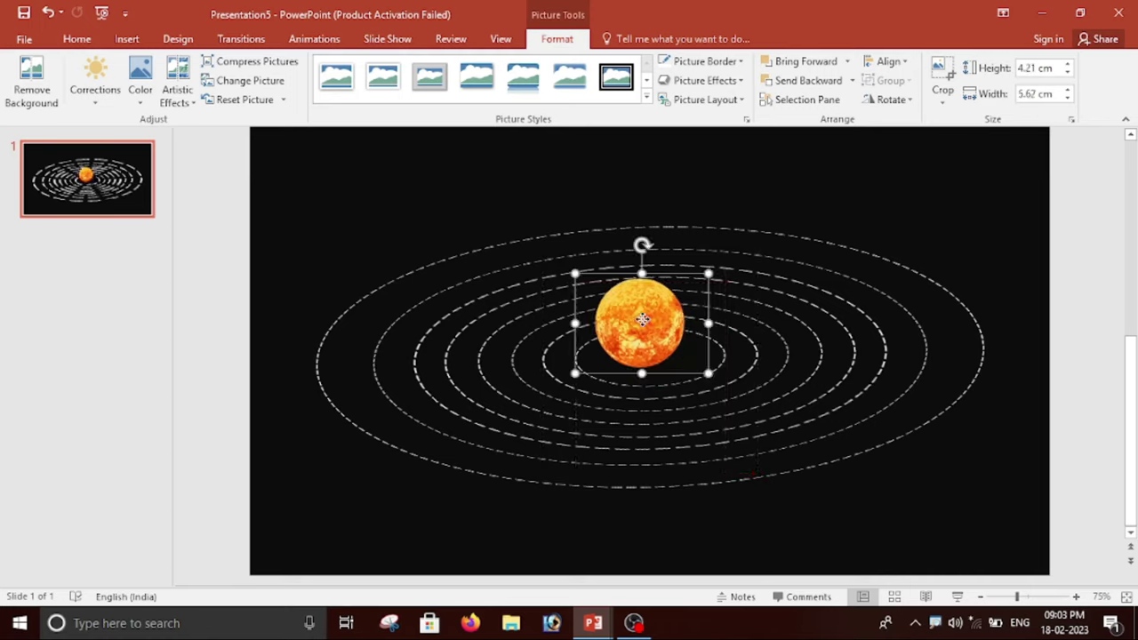
mouse_move(643, 318)
mouse_down()
mouse_move(659, 336)
mouse_move(651, 332)
mouse_up()
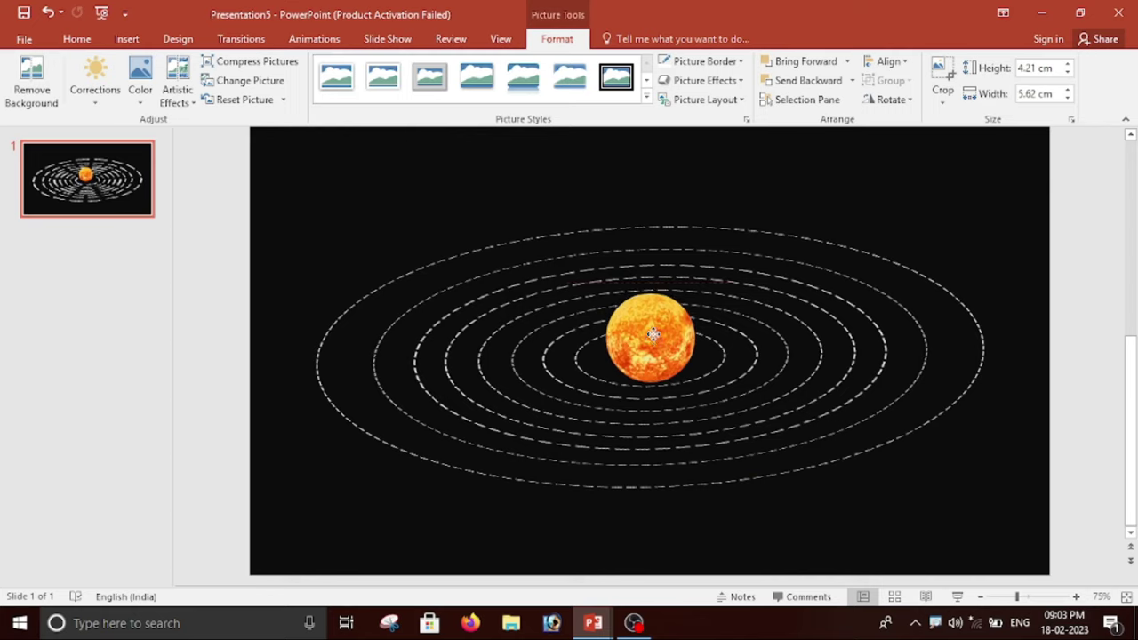
drag(651, 331, 653, 333)
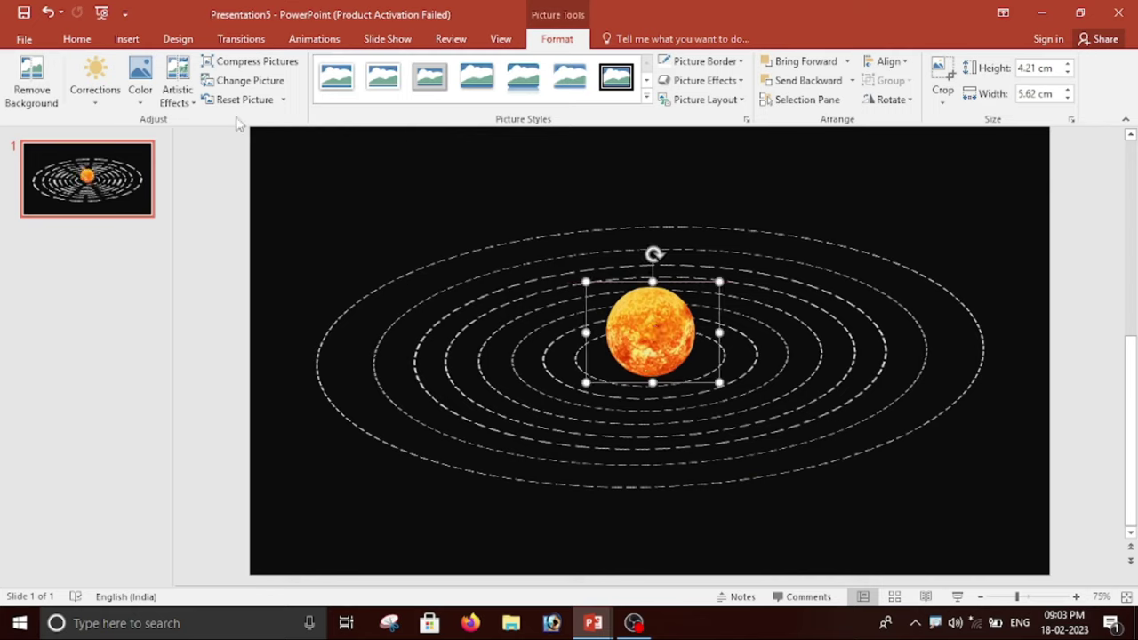
click(127, 40)
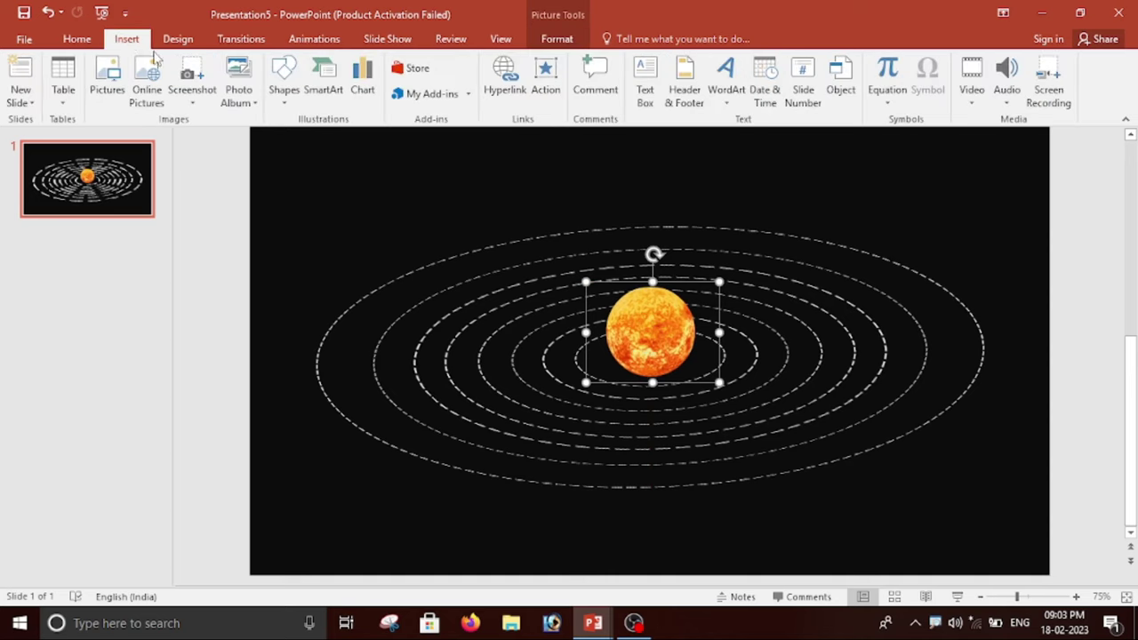
Insert the mercury image onto the slide.
click(106, 80)
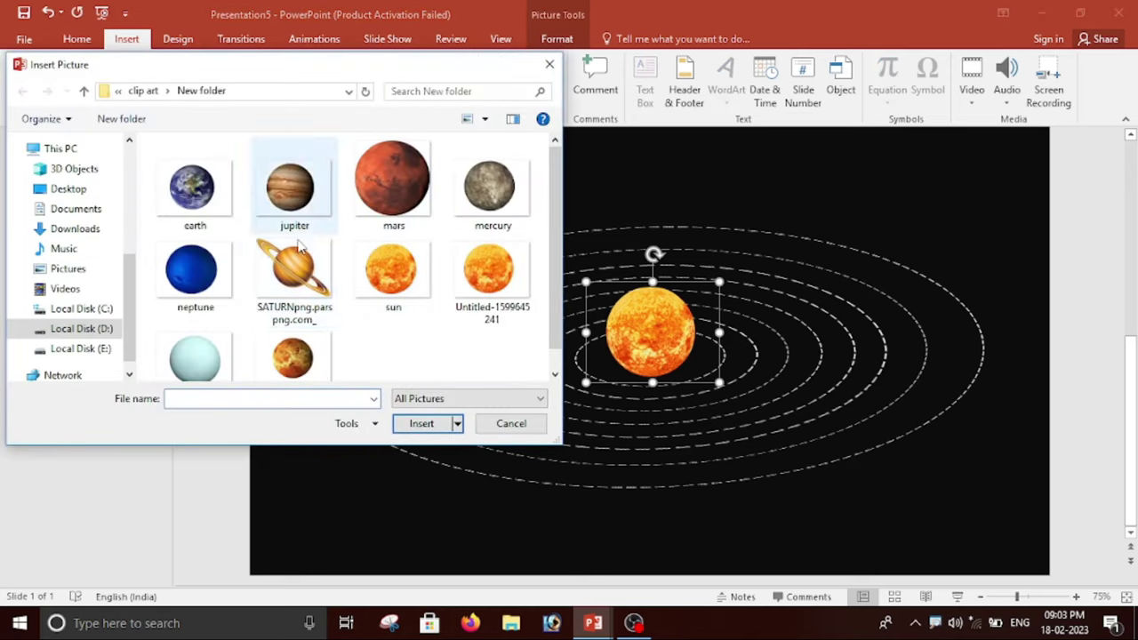
scroll(498, 267, down, 1)
click(491, 161)
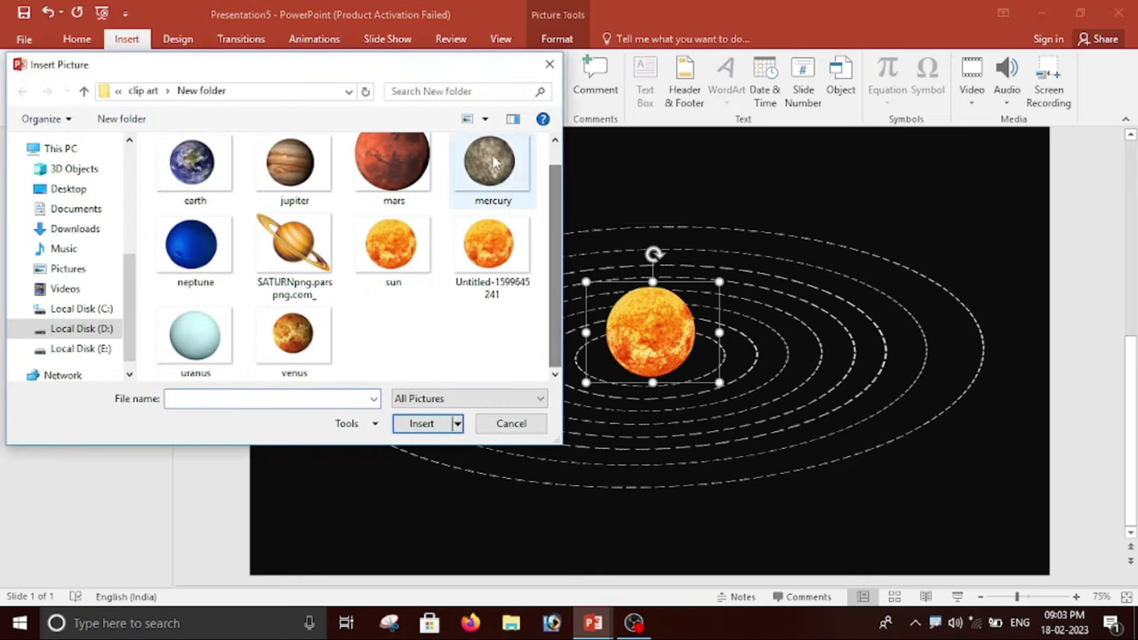
click(422, 423)
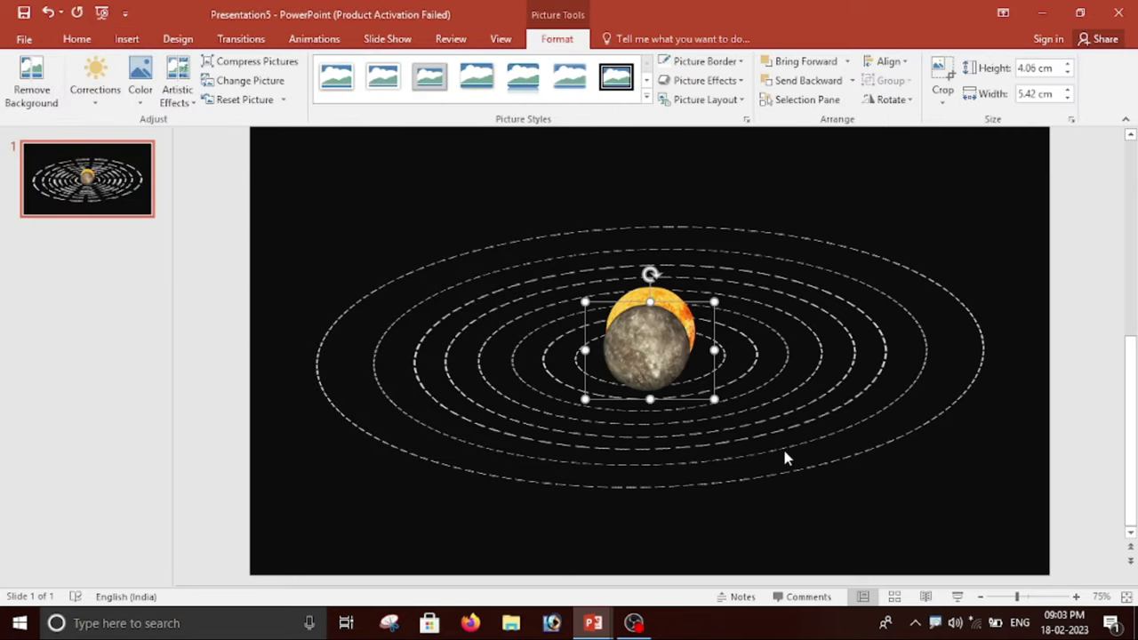
ctrl+scroll(784, 457, up, 5)
Shrink mercury to 1.22 × 1.62 cm and place it on the innermost orbit.
mouse_move(647, 373)
mouse_down()
mouse_move(536, 382)
mouse_move(472, 372)
mouse_up()
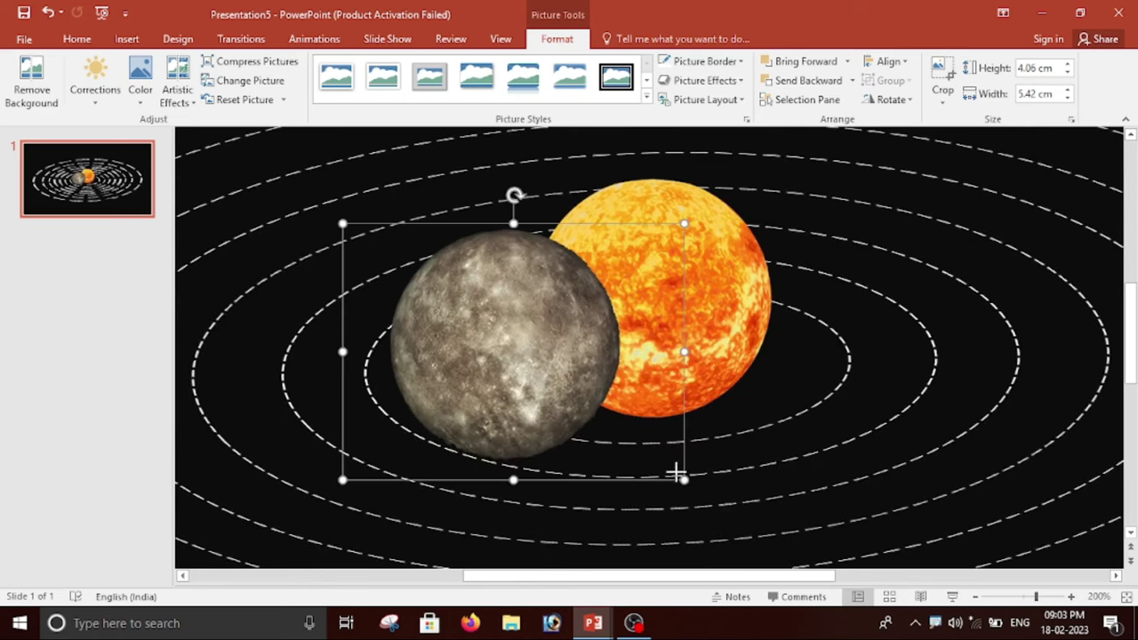
mouse_move(678, 474)
mouse_down()
mouse_move(513, 376)
mouse_move(470, 329)
mouse_move(489, 333)
mouse_up()
drag(413, 266, 457, 348)
drag(540, 419, 458, 367)
scroll(604, 409, down, 5)
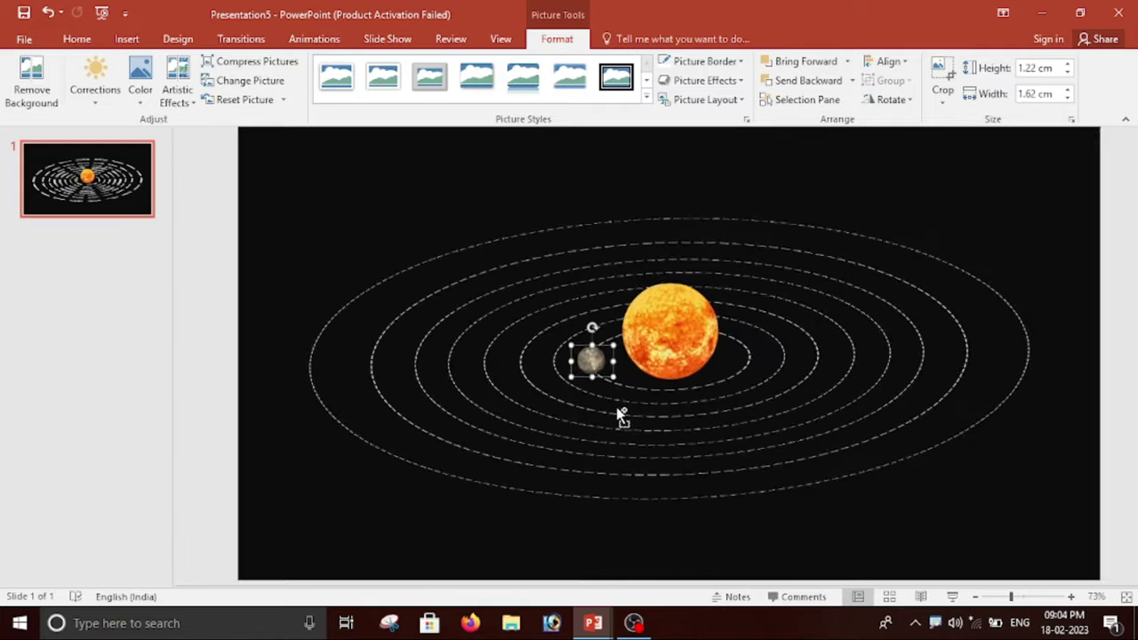
scroll(622, 416, up, 3)
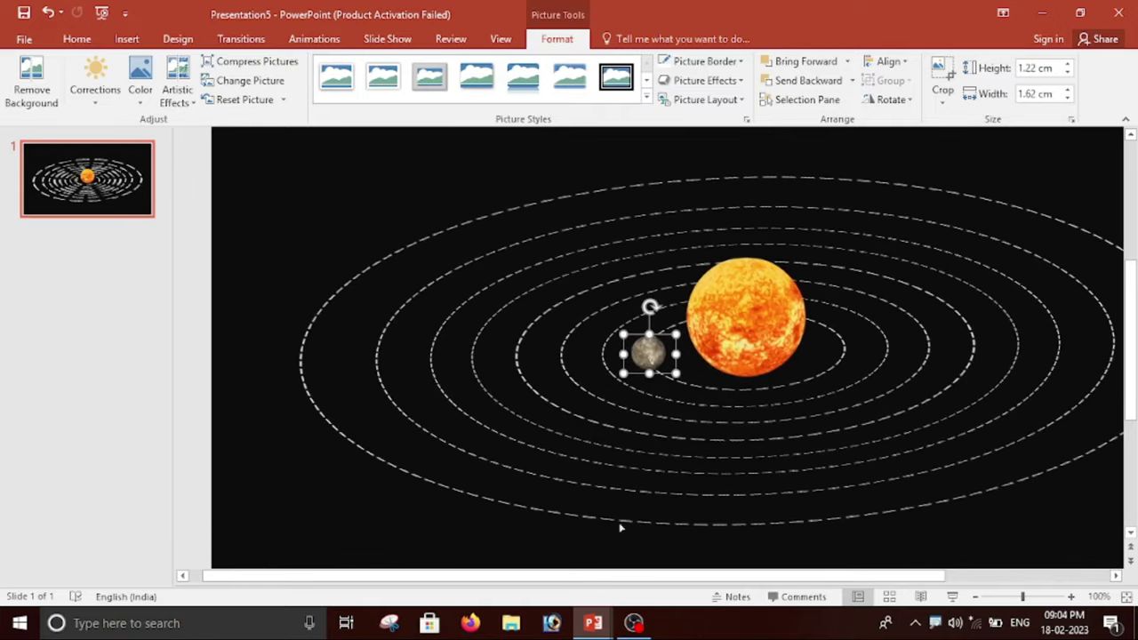
Deselect and reselect mercury, adjusting the view to check its placement.
drag(640, 578, 707, 578)
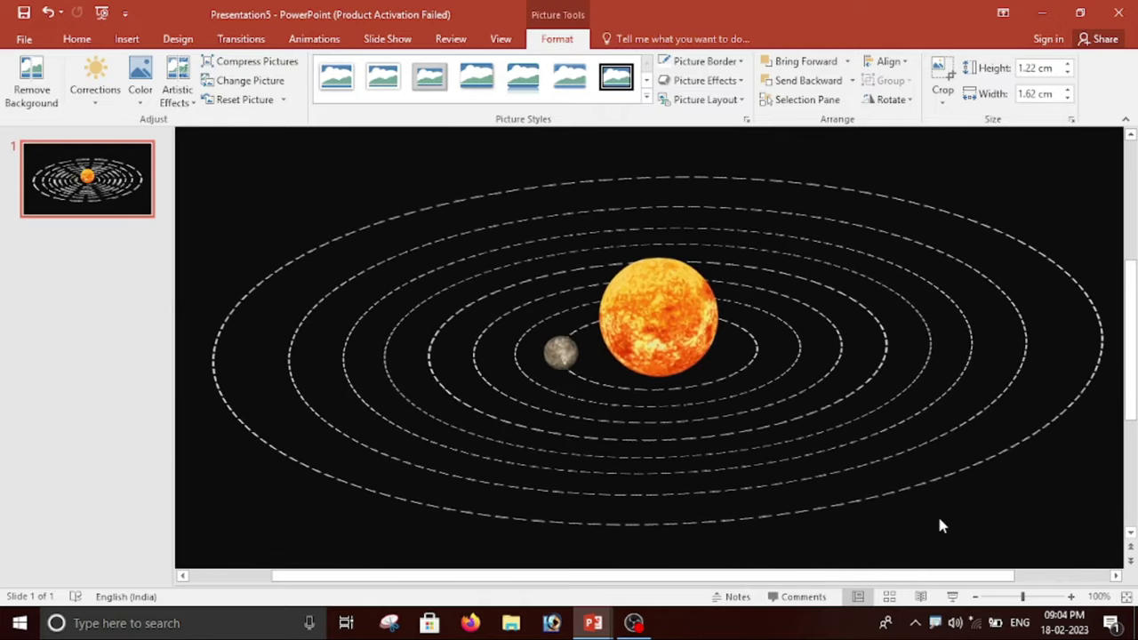
click(937, 513)
scroll(836, 484, down, 1)
scroll(805, 468, up, 1)
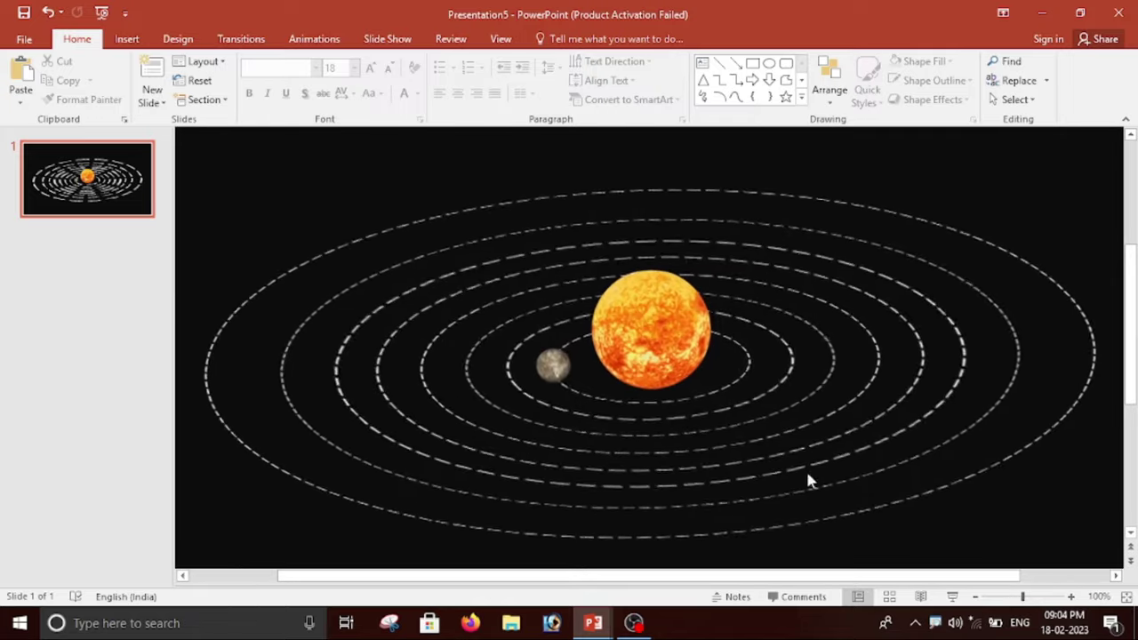
click(554, 366)
scroll(610, 399, up, 5)
scroll(688, 432, up, 5)
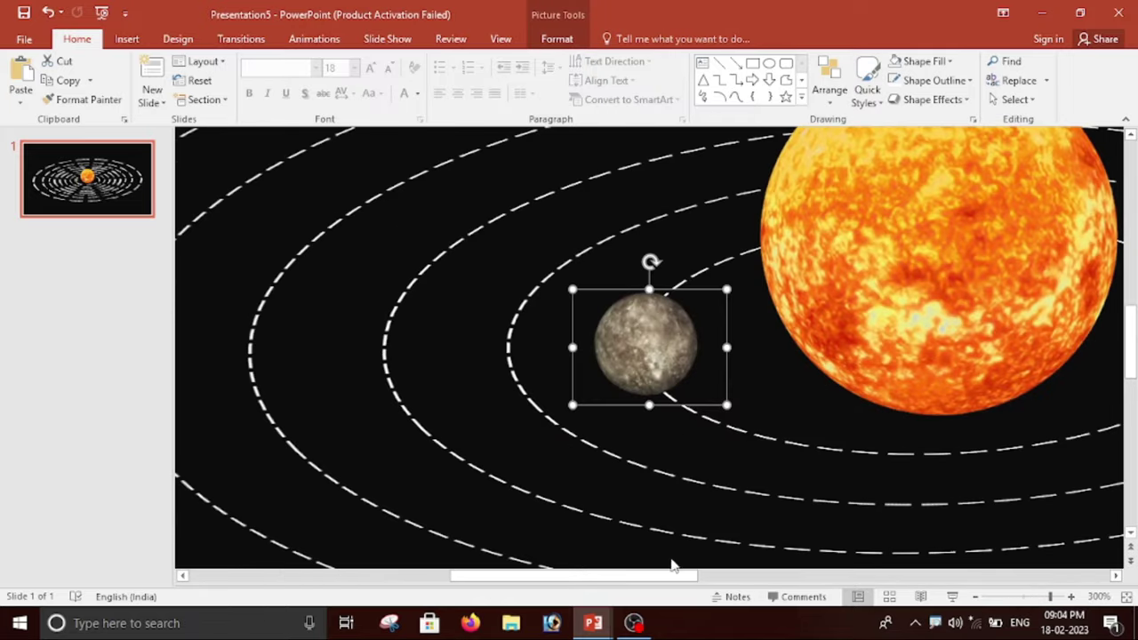
mouse_move(662, 578)
mouse_down()
mouse_move(770, 579)
mouse_move(628, 579)
mouse_up()
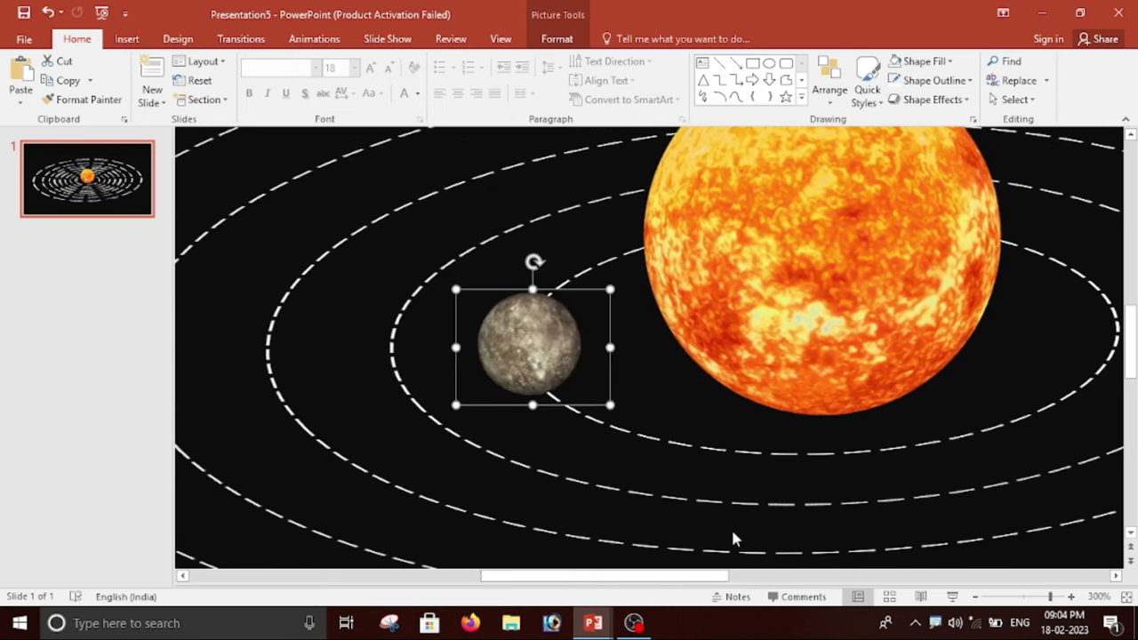
scroll(809, 498, down, 5)
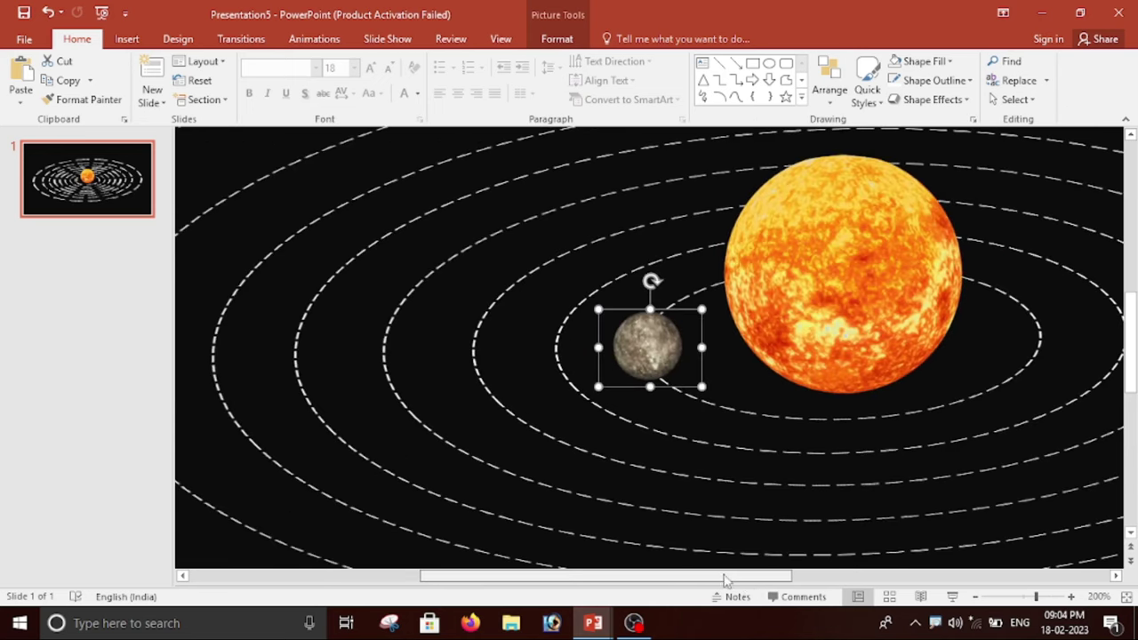
drag(702, 580, 734, 579)
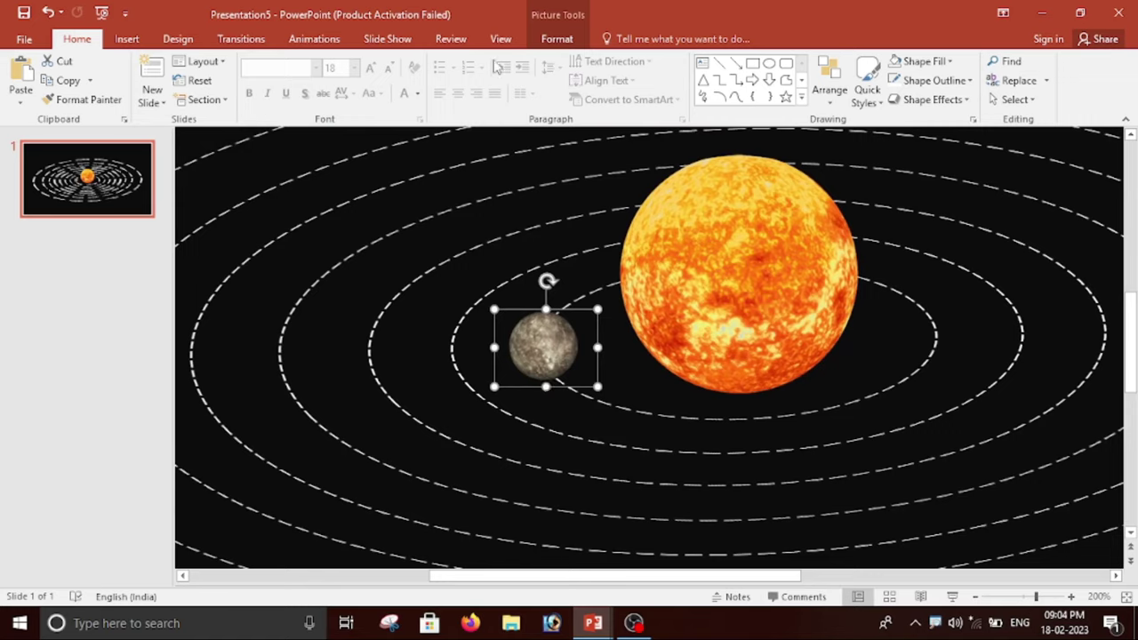
Add a Custom Path motion animation to the mercury picture.
click(315, 39)
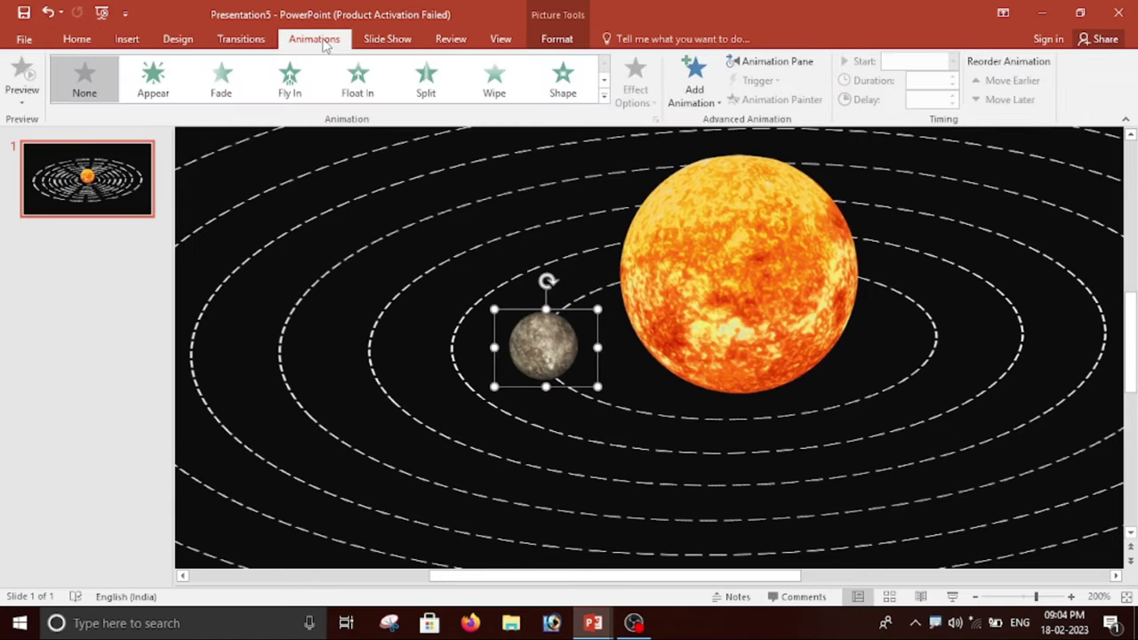
click(699, 96)
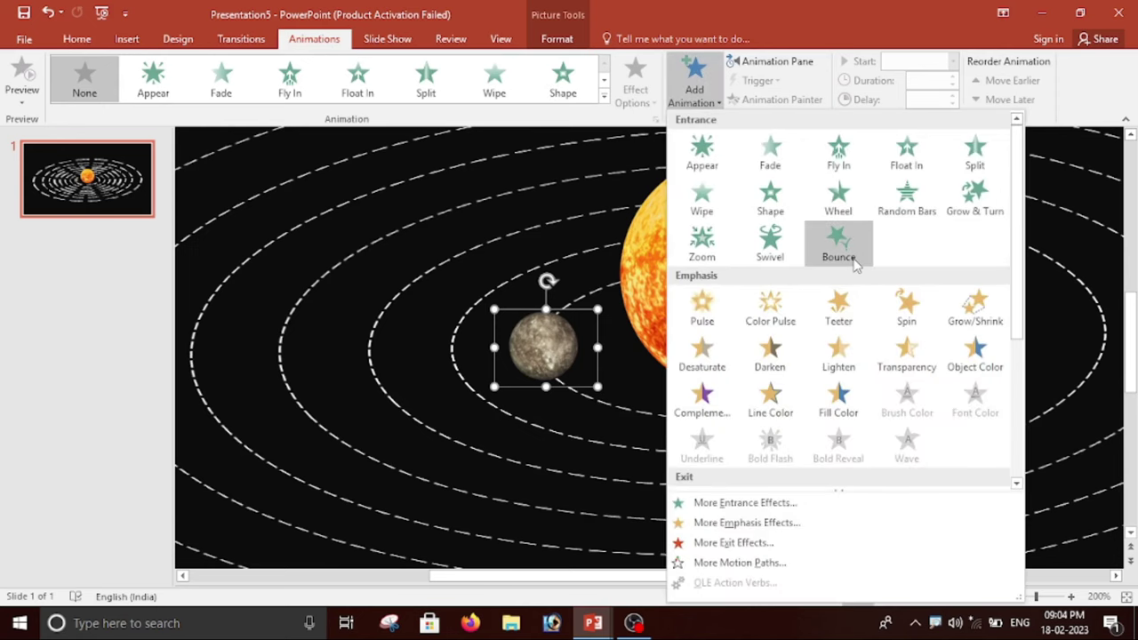
scroll(862, 257, down, 3)
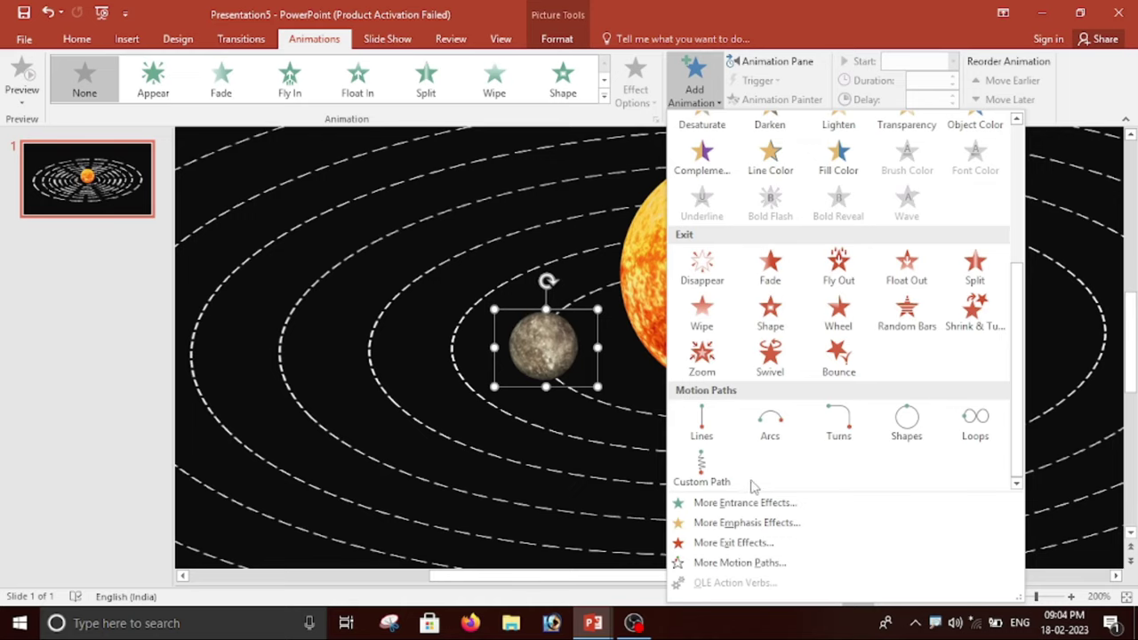
click(699, 478)
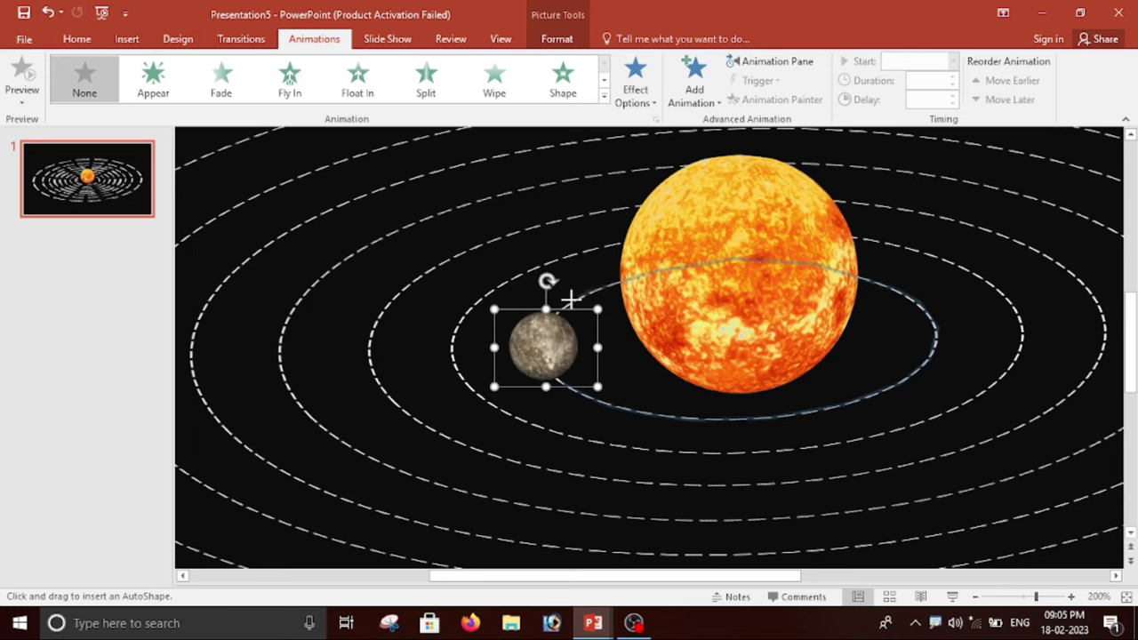
Close mercury's custom path loop around the sun.
click(547, 356)
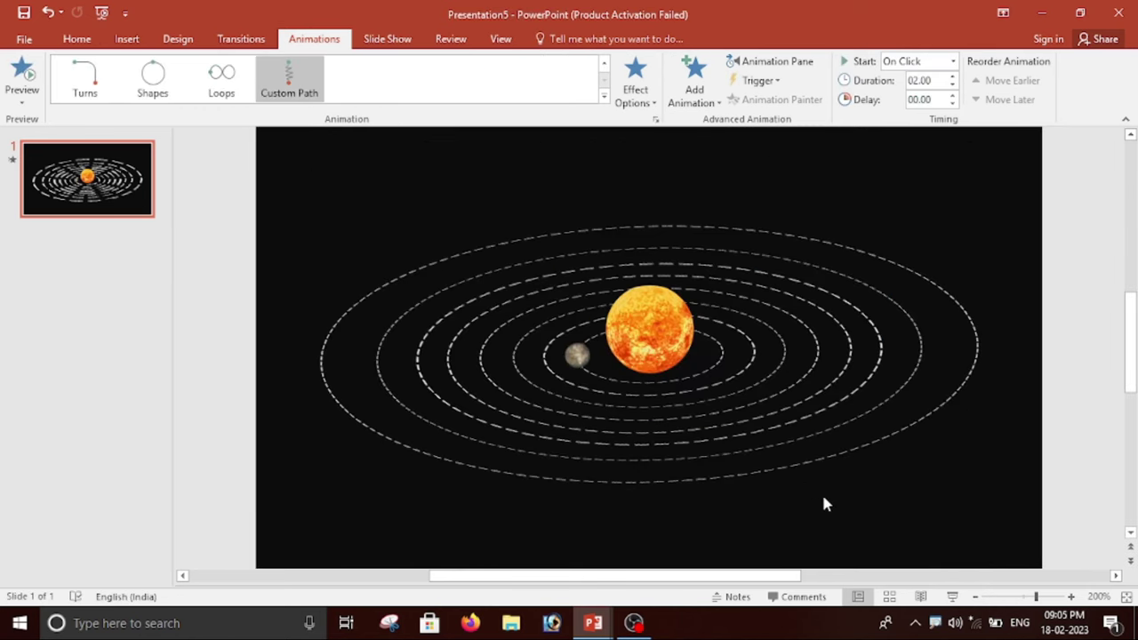
ctrl+scroll(869, 504, up, 5)
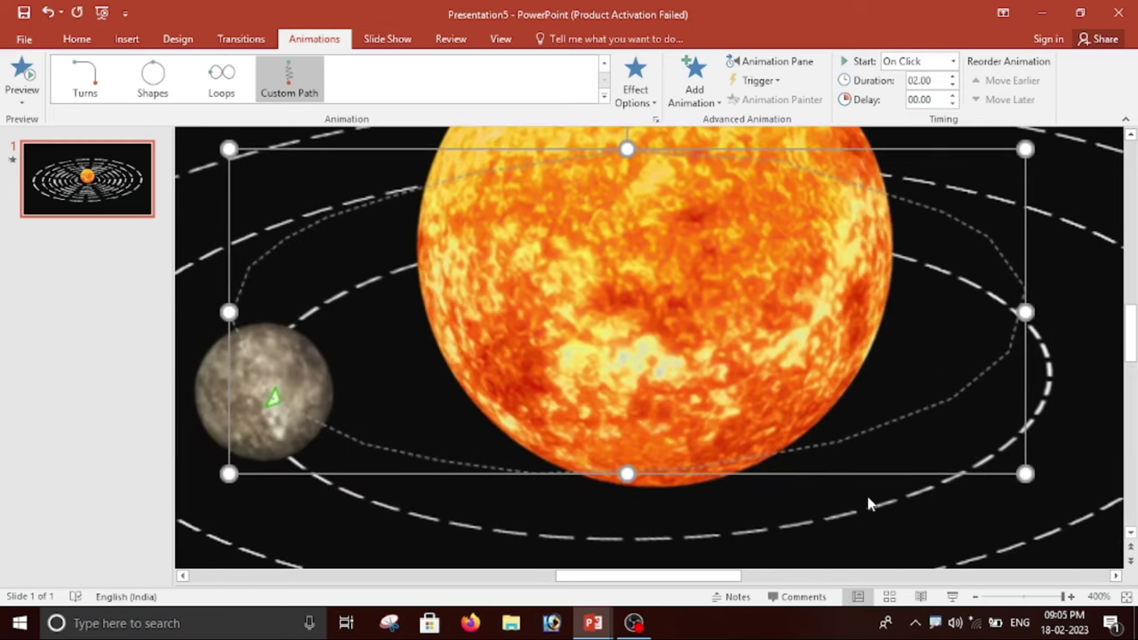
ctrl+scroll(647, 460, down, 2)
ctrl+scroll(588, 445, down, 3)
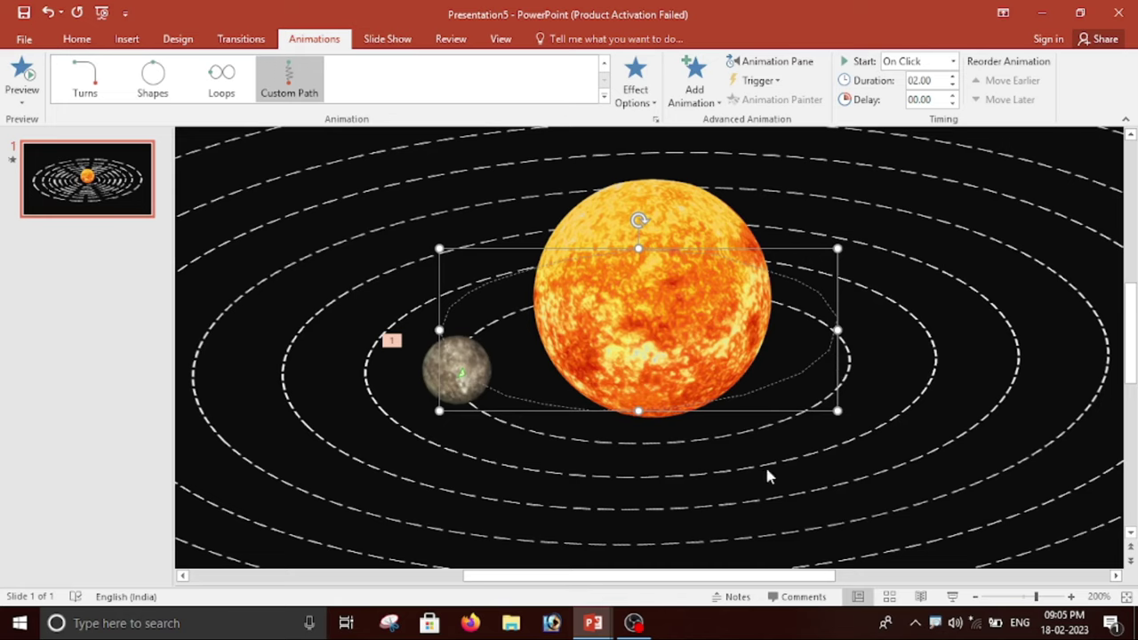
Nudge the motion path down and right onto the inner orbit, then zoom out to 75%.
key(Down)
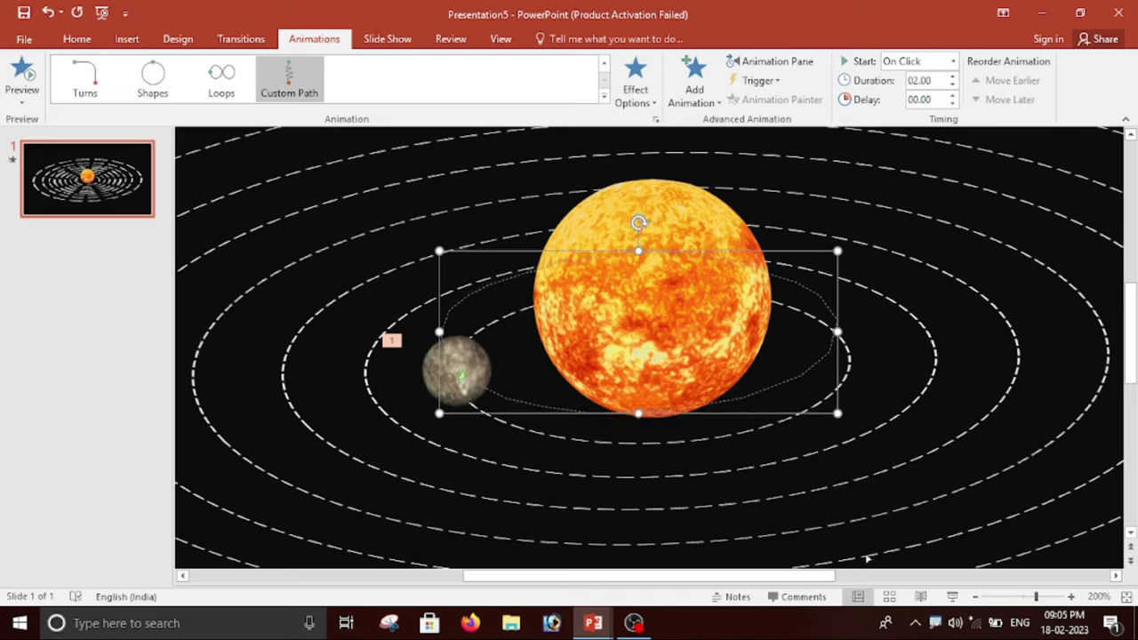
key(Down)
key(Down)
key(Down)
key(Down)
key(Down)
key(Down)
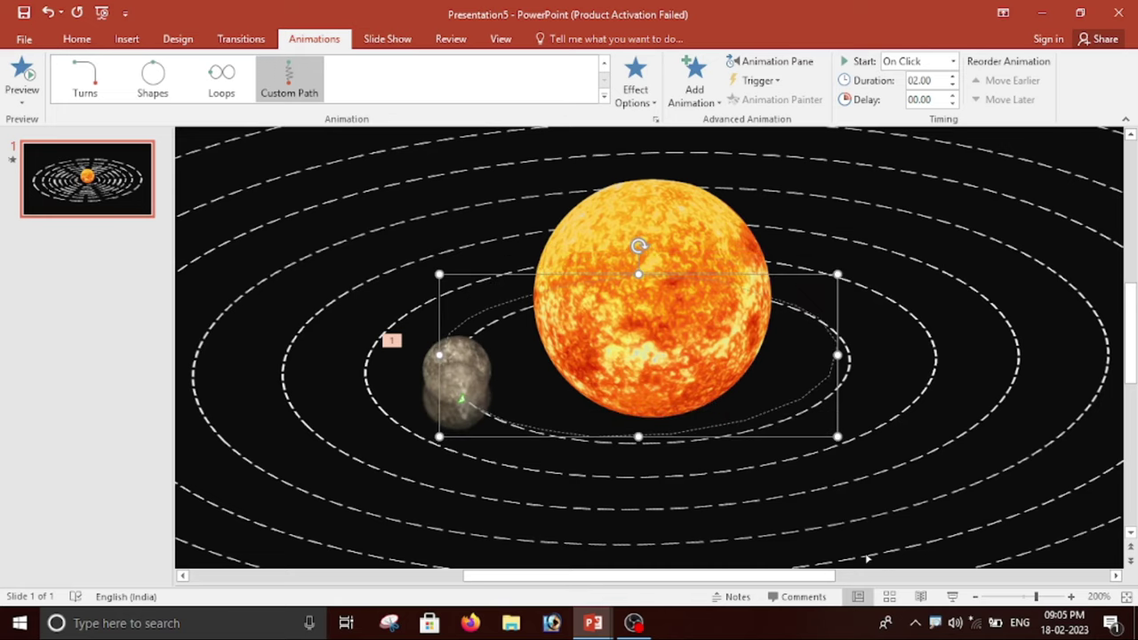
key(Down)
key(Right)
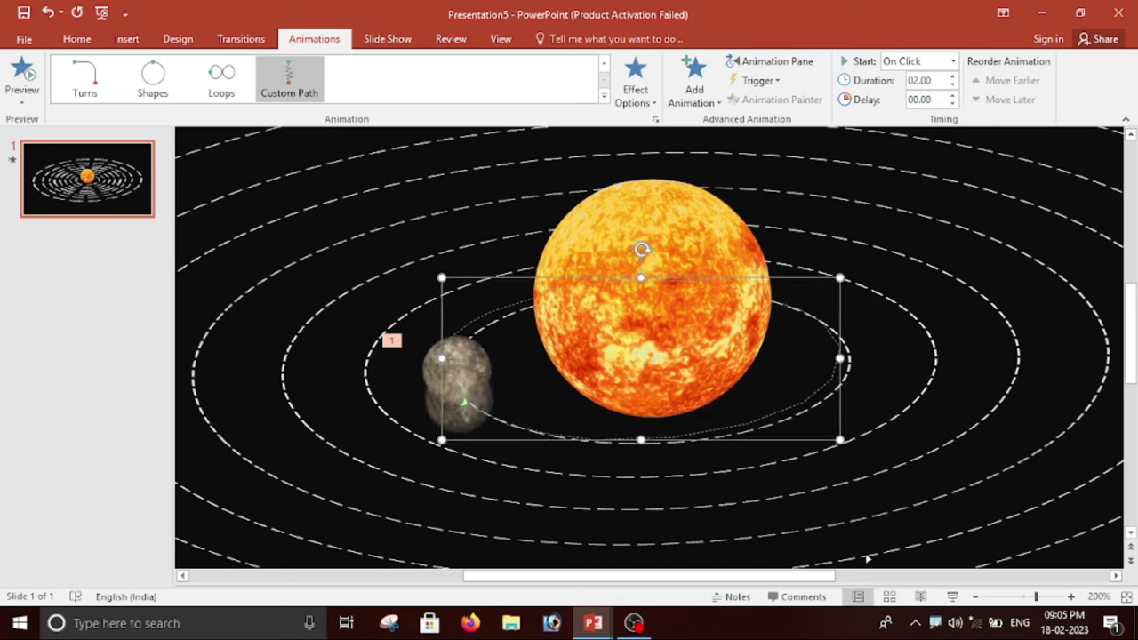
key(Right)
key(Right)
key(Right)
key(Right)
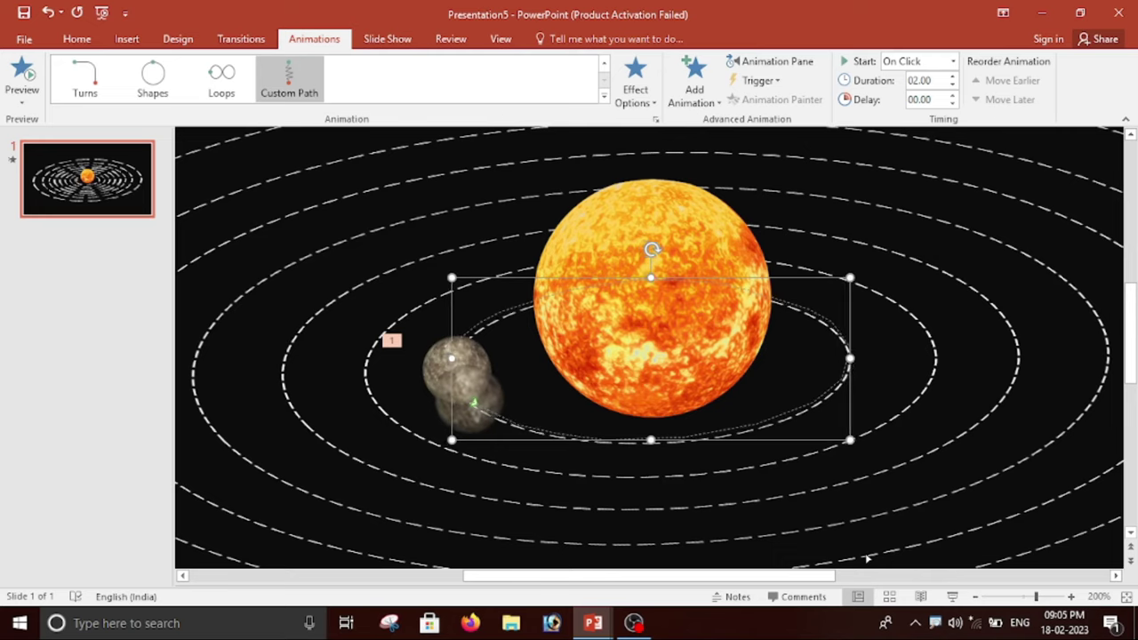
key(Right)
key(Down)
key(Down)
key(Down)
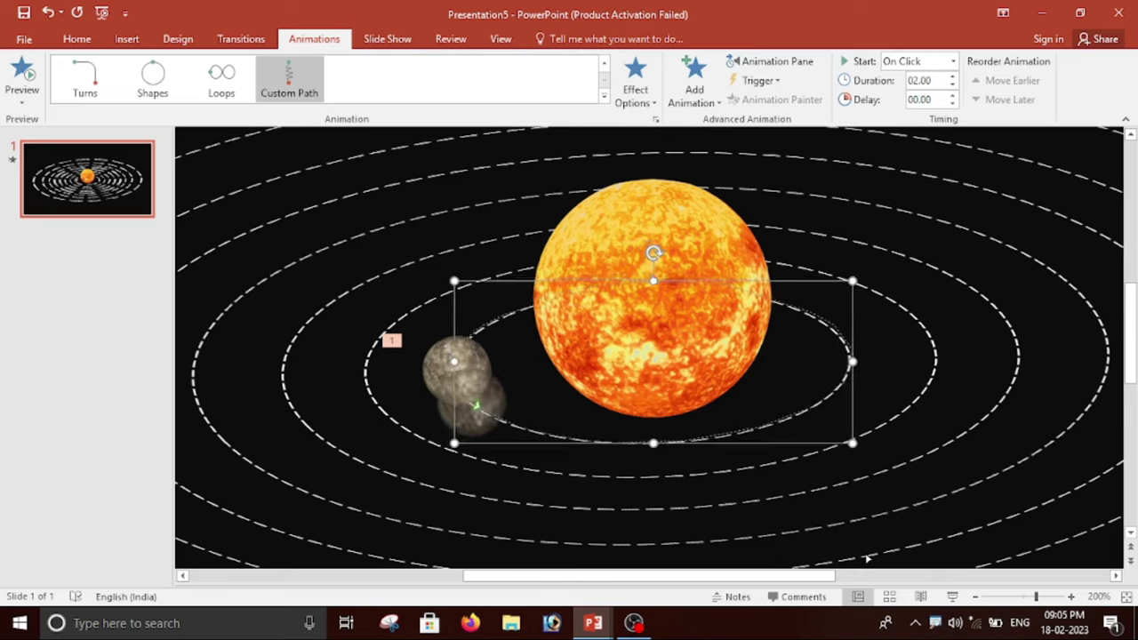
key(Down)
key(Down)
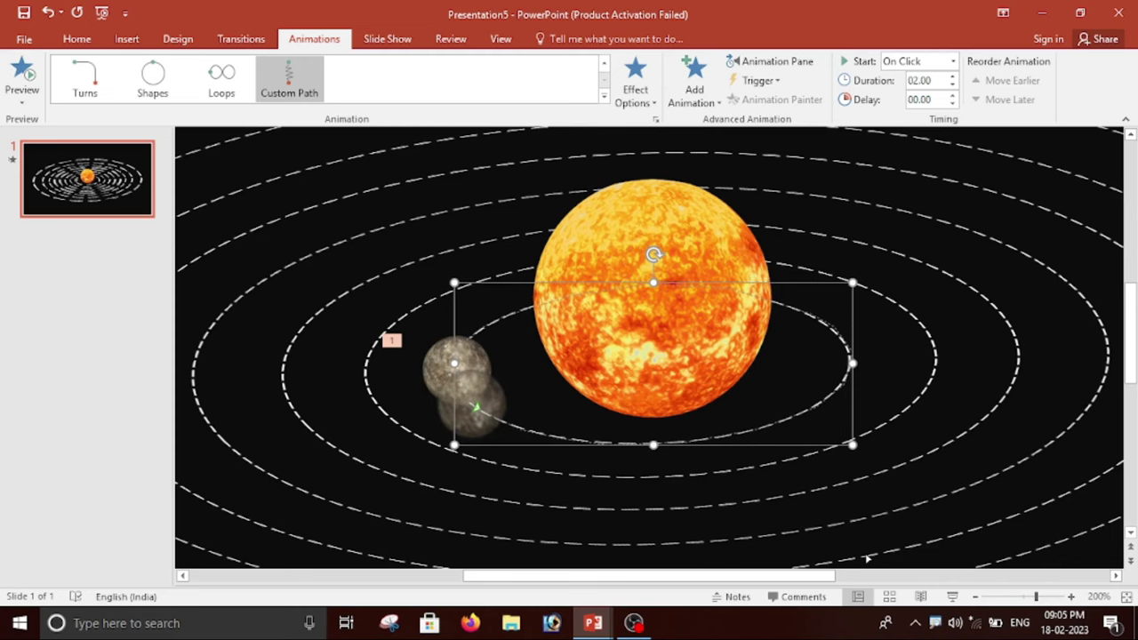
scroll(867, 559, down, 5)
ctrl+scroll(867, 558, down, 2)
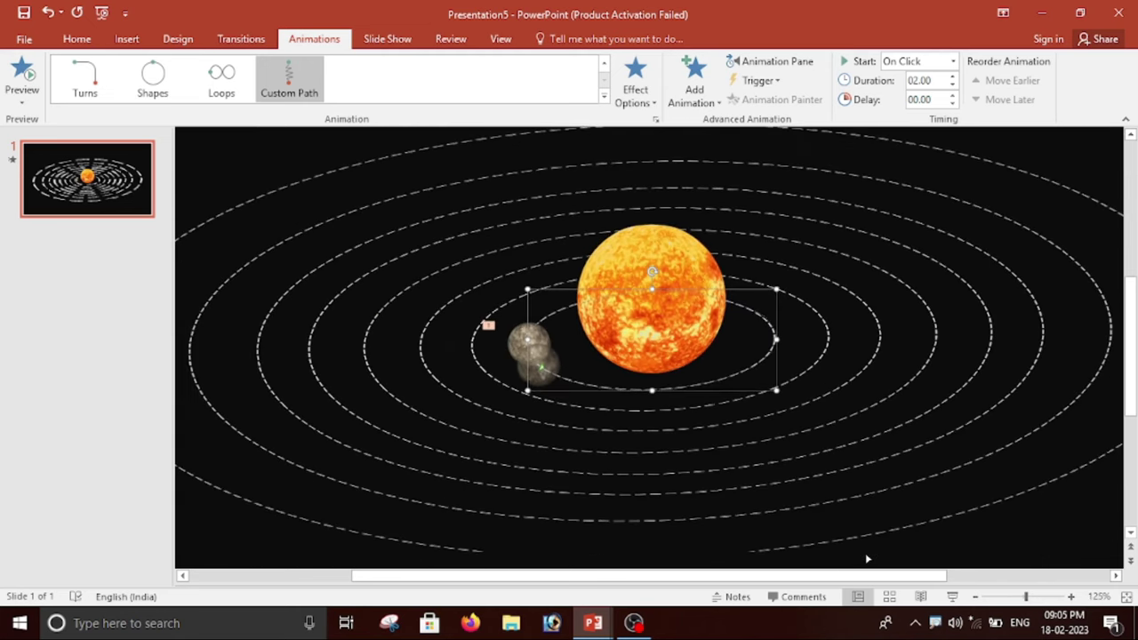
ctrl+scroll(864, 477, down, 2)
ctrl+scroll(863, 466, down, 1)
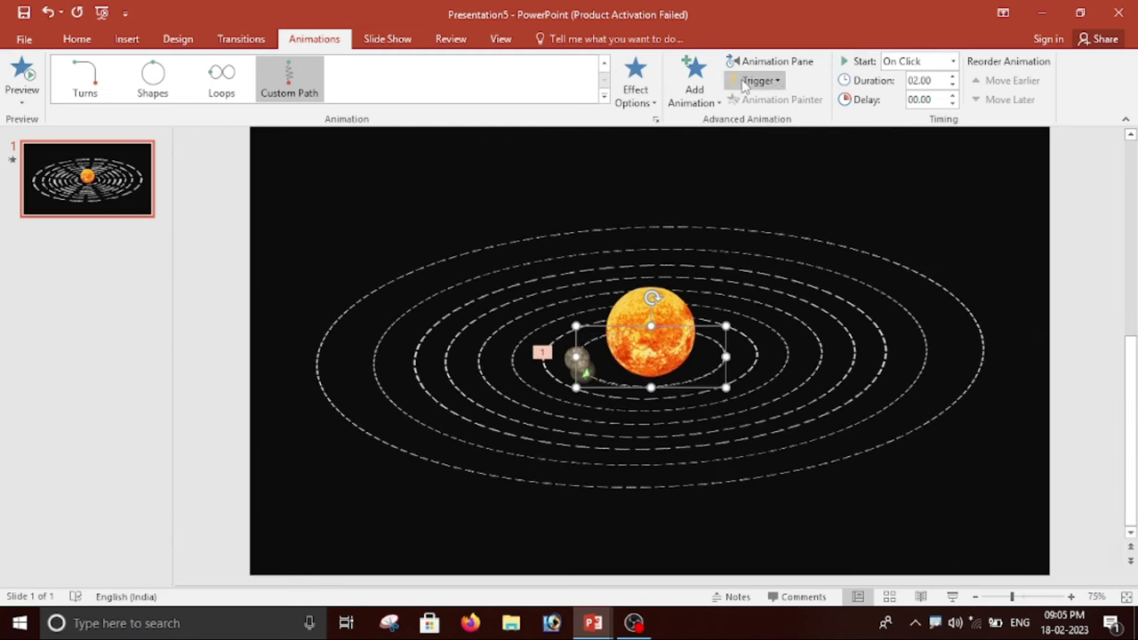
Preview Picture 15's path and set its smooth start to 0 sec in Effect Options.
click(772, 61)
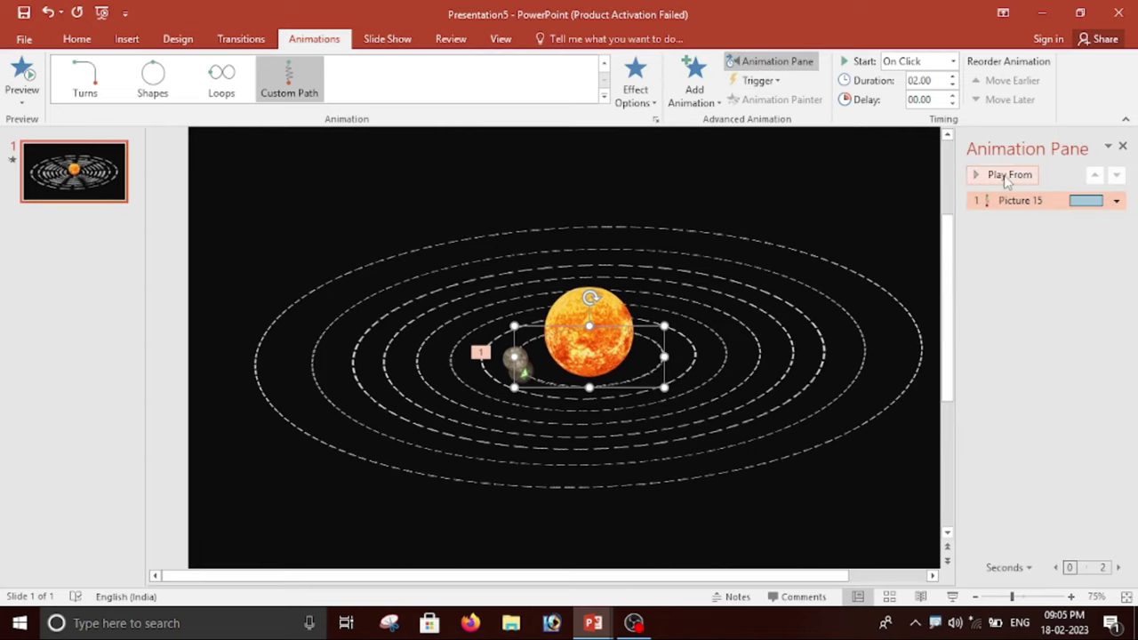
click(1008, 175)
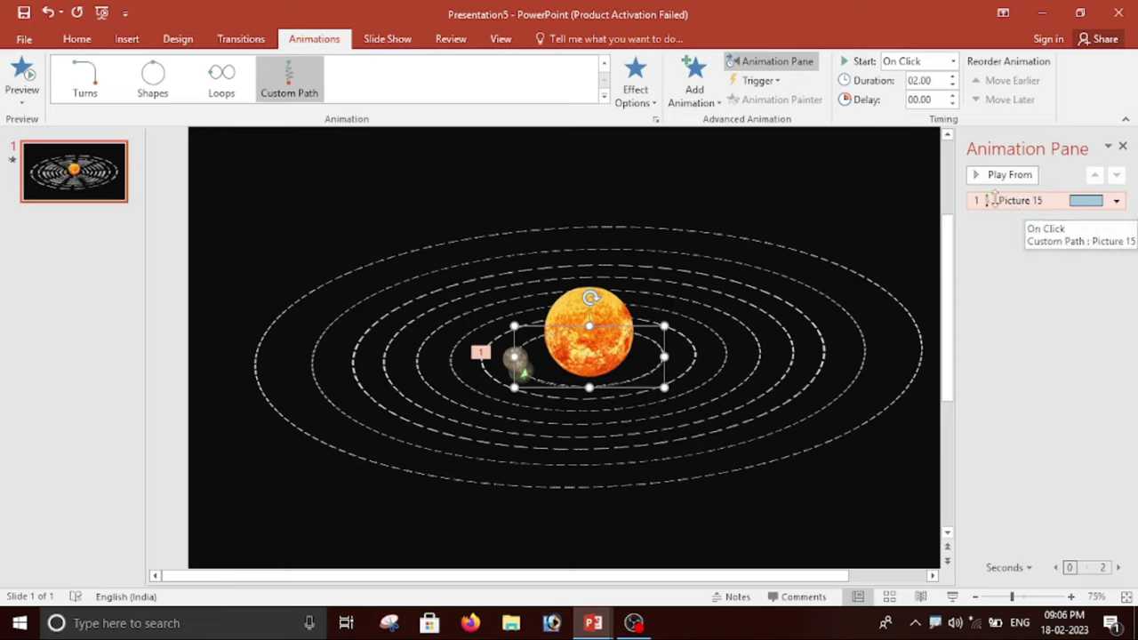
right_click(1007, 201)
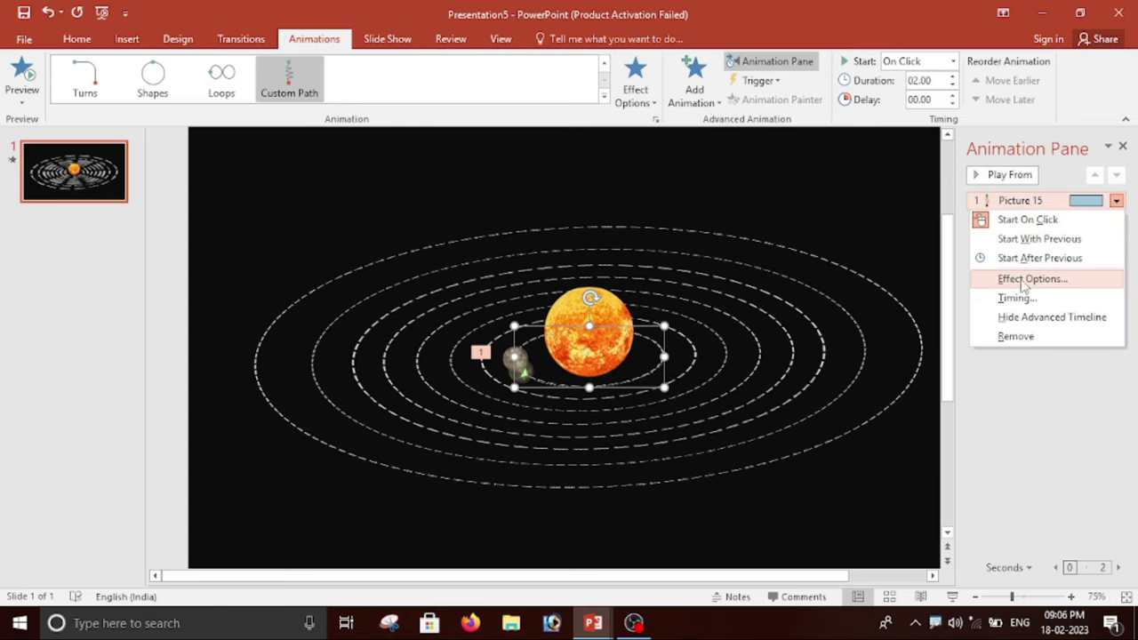
click(1031, 279)
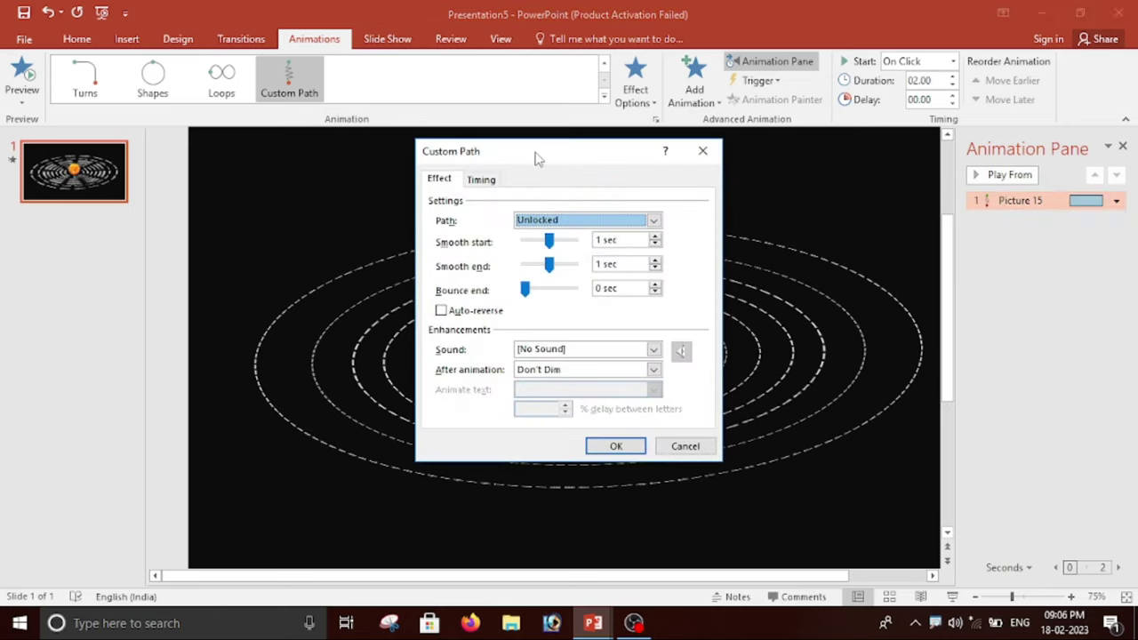
drag(536, 158, 737, 169)
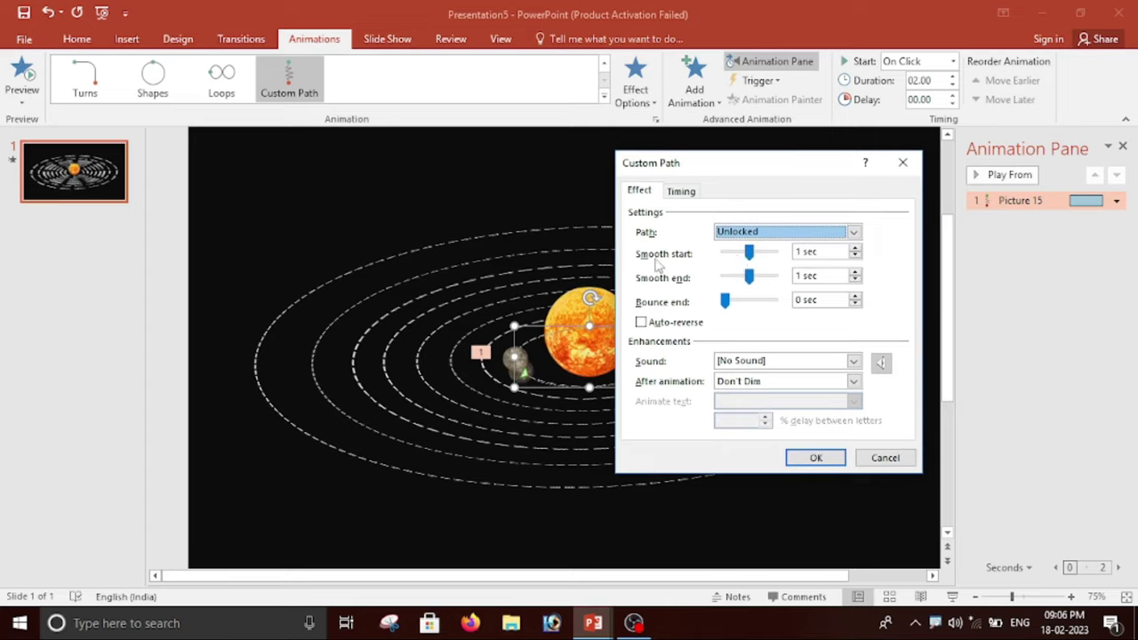
mouse_move(748, 252)
mouse_down()
mouse_move(723, 253)
mouse_move(724, 277)
mouse_up()
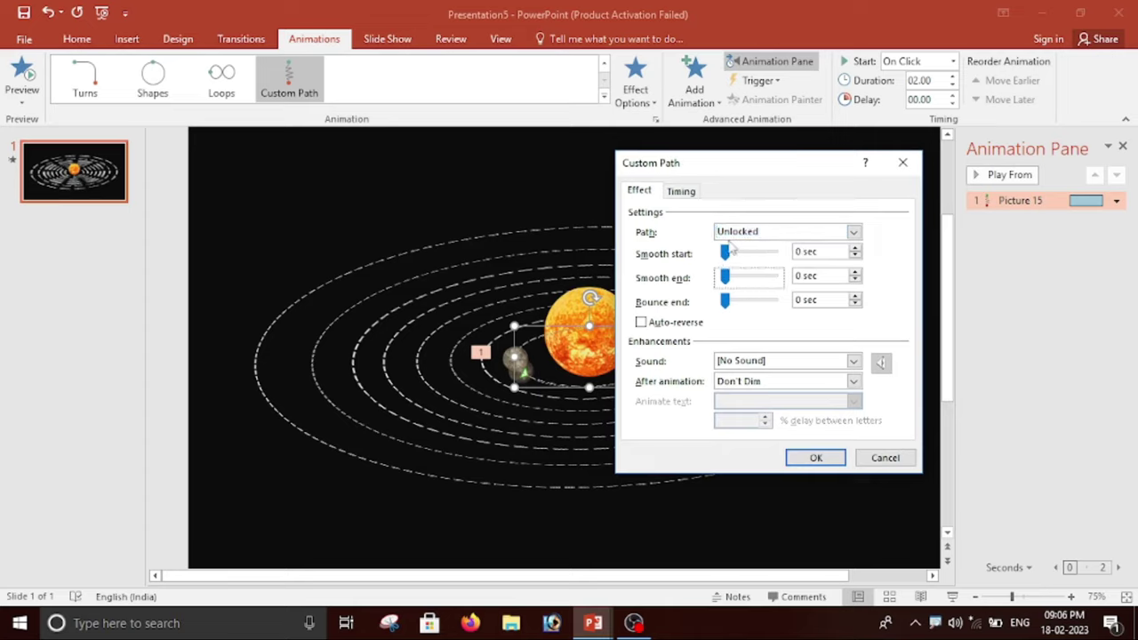
Set the timing to With Previous, 5 seconds (Very Slow), Repeat Until End of Slide.
click(683, 193)
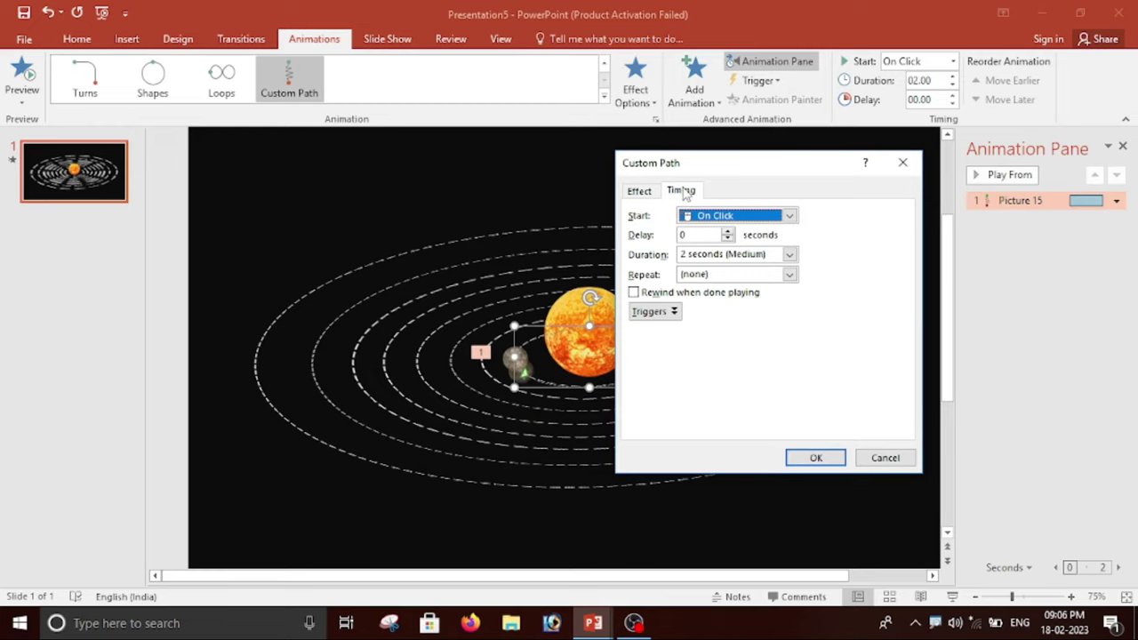
click(789, 216)
click(745, 248)
click(788, 254)
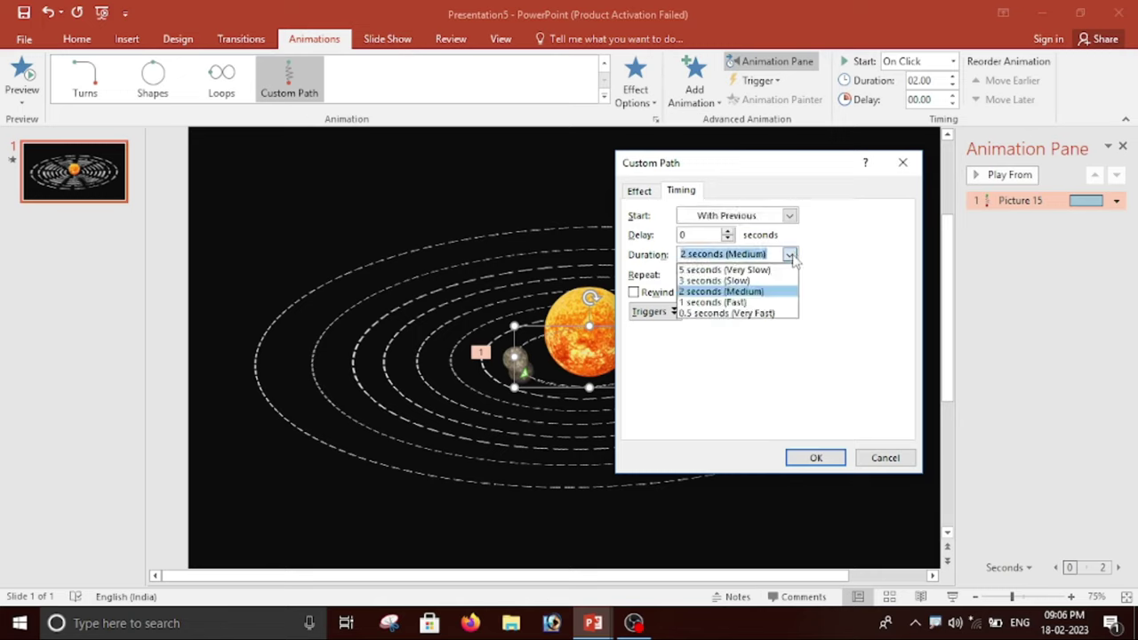
click(742, 271)
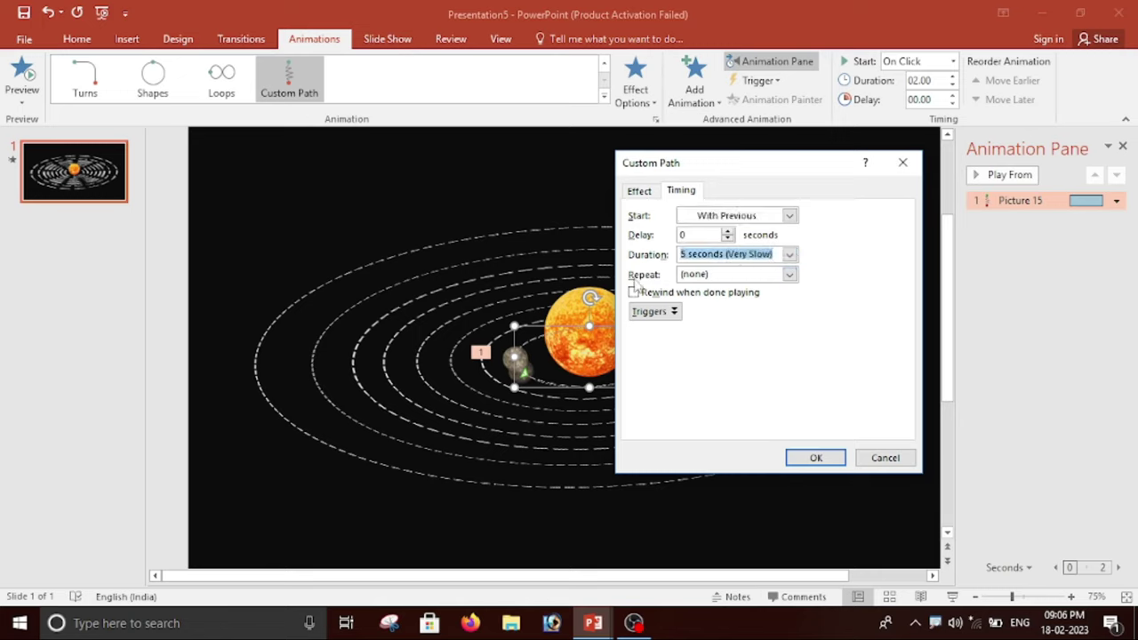
click(788, 275)
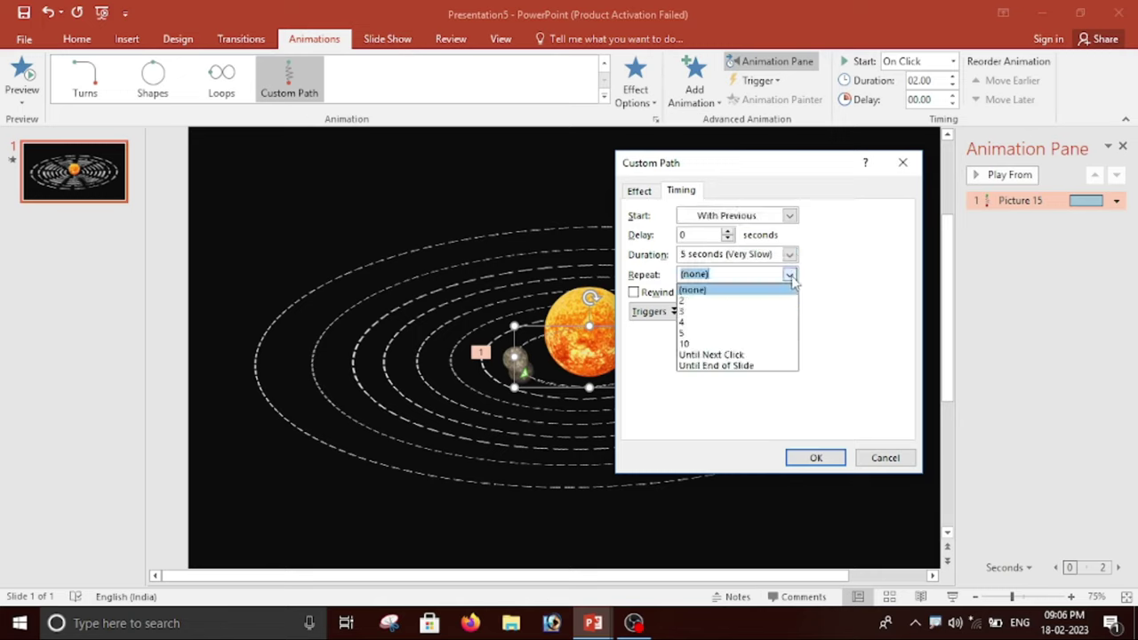
click(717, 367)
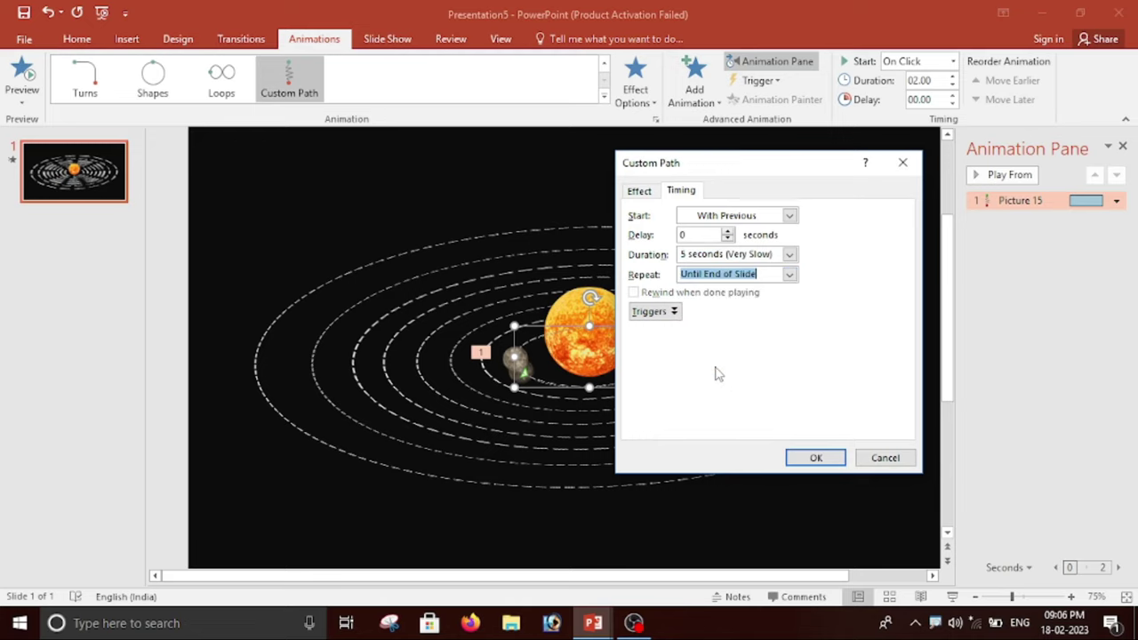
Apply mercury's looping timing, bring the sun one layer forward, and preview all animations.
click(814, 457)
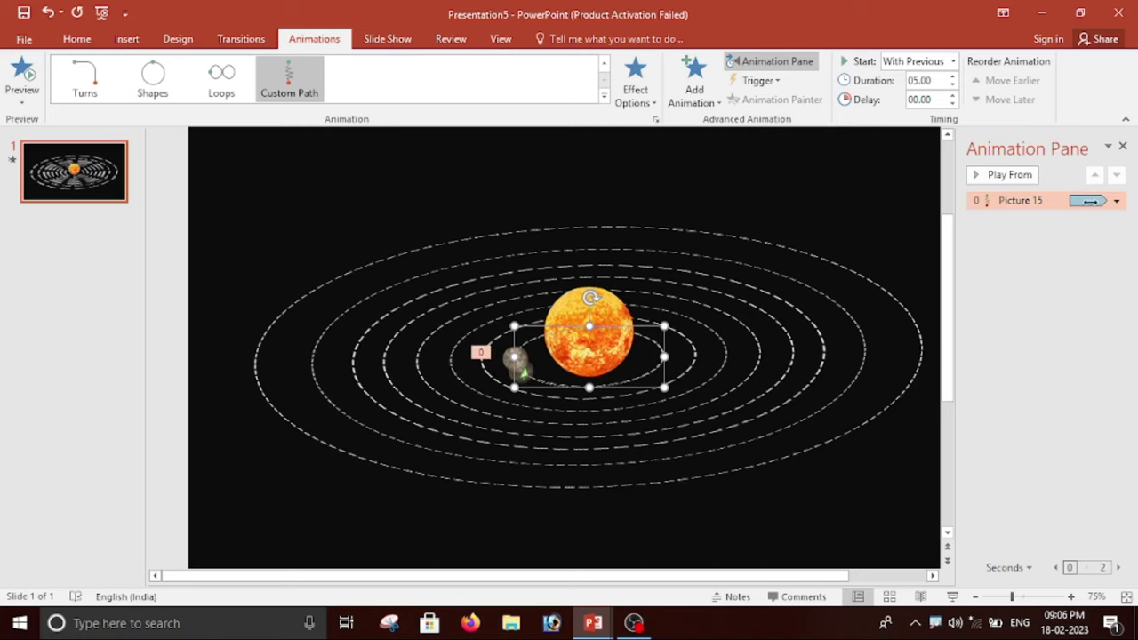
click(1003, 174)
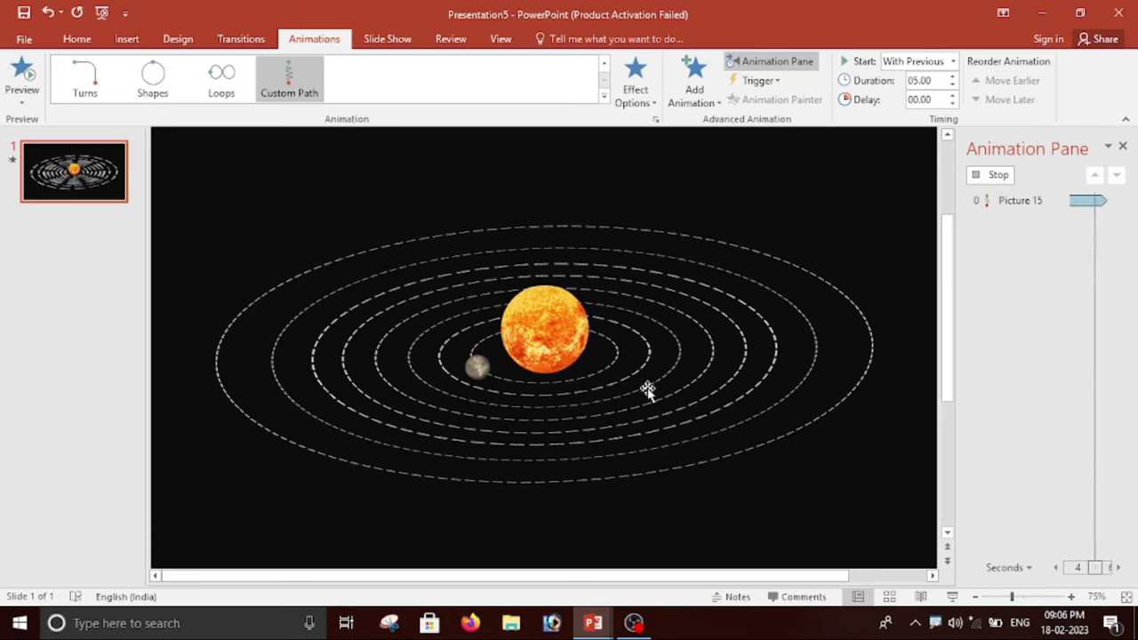
click(575, 317)
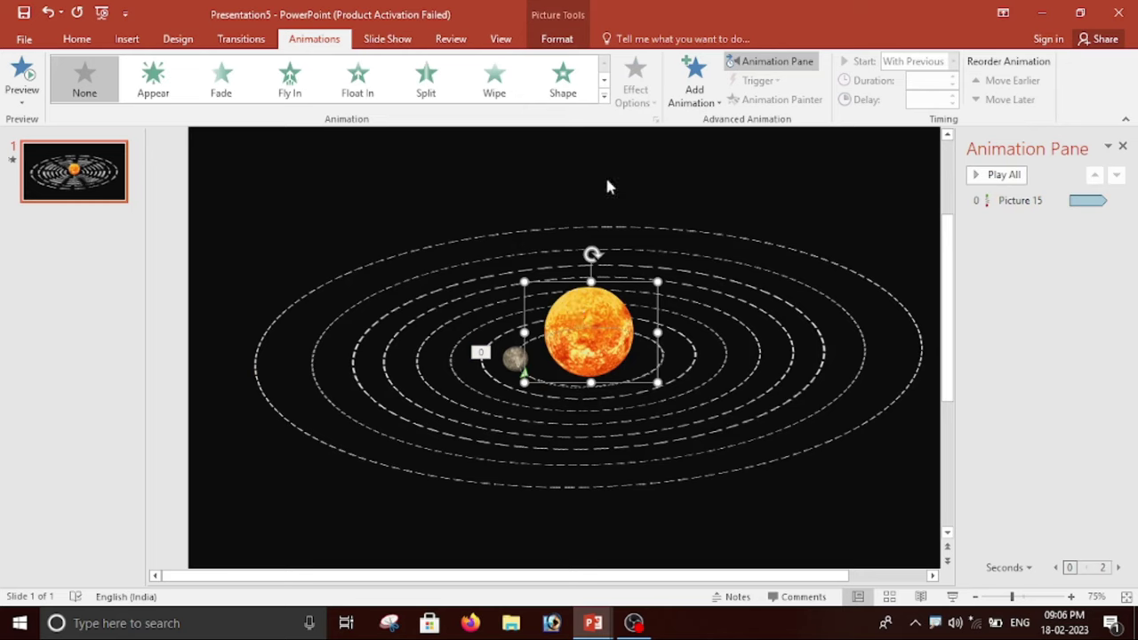
click(560, 39)
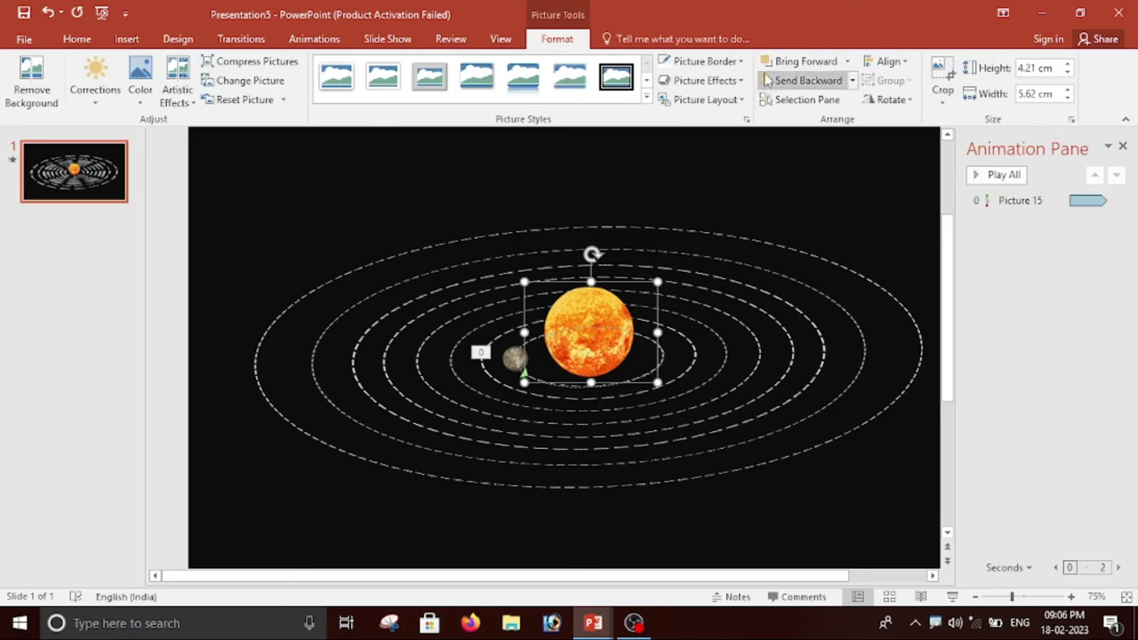
click(816, 69)
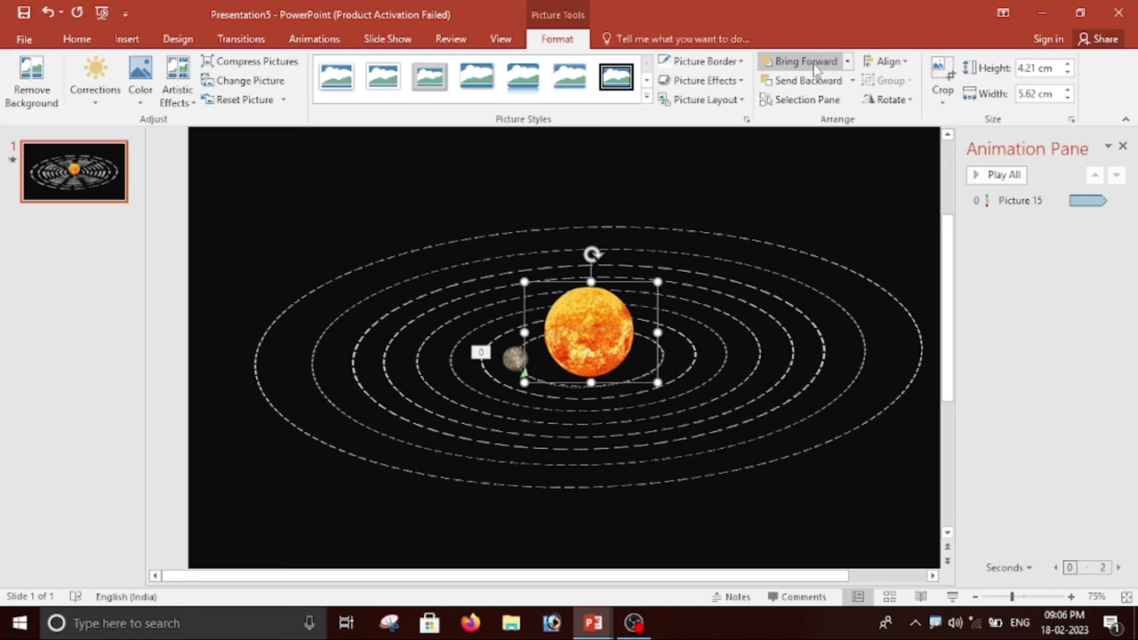
click(997, 175)
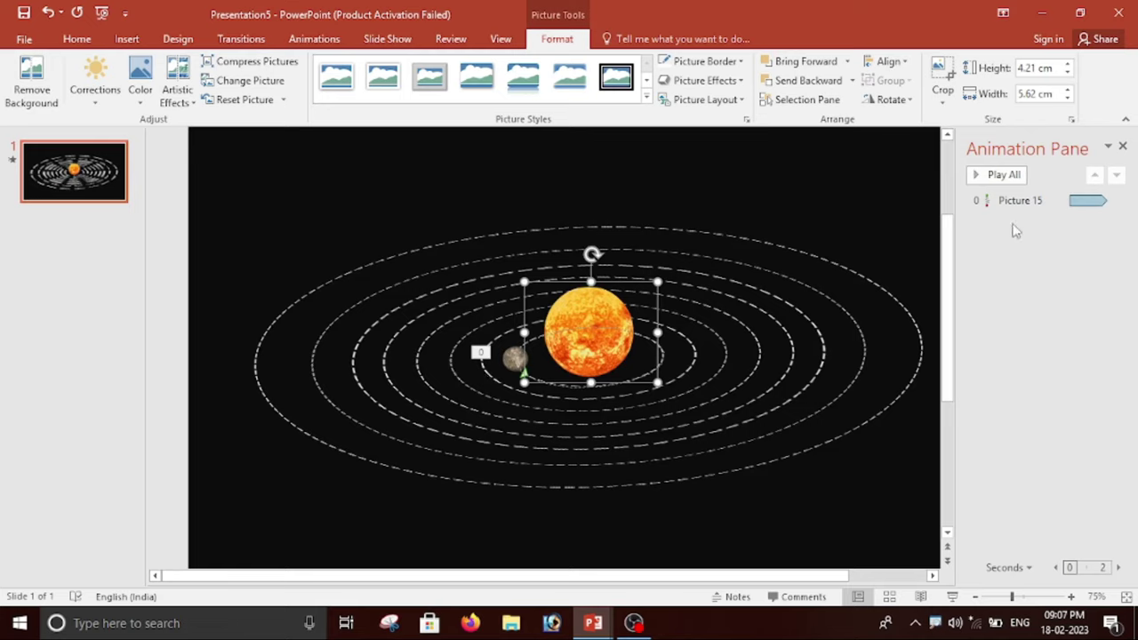
ctrl+scroll(682, 499, up, 1)
ctrl+scroll(682, 499, up, 2)
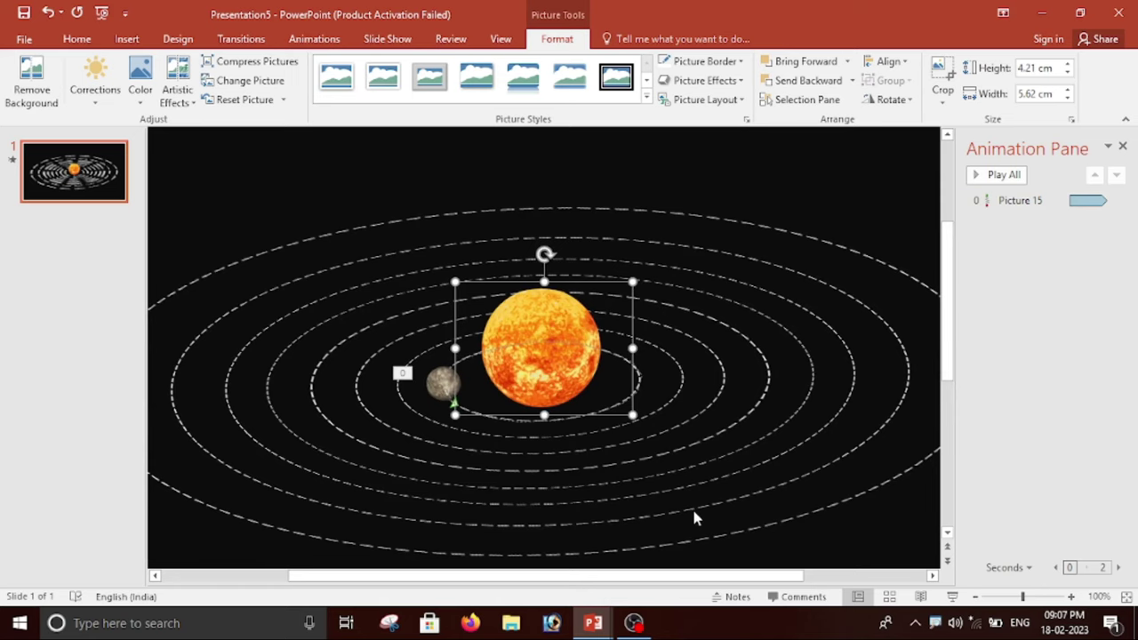
Insert the venus image onto the slide.
click(132, 39)
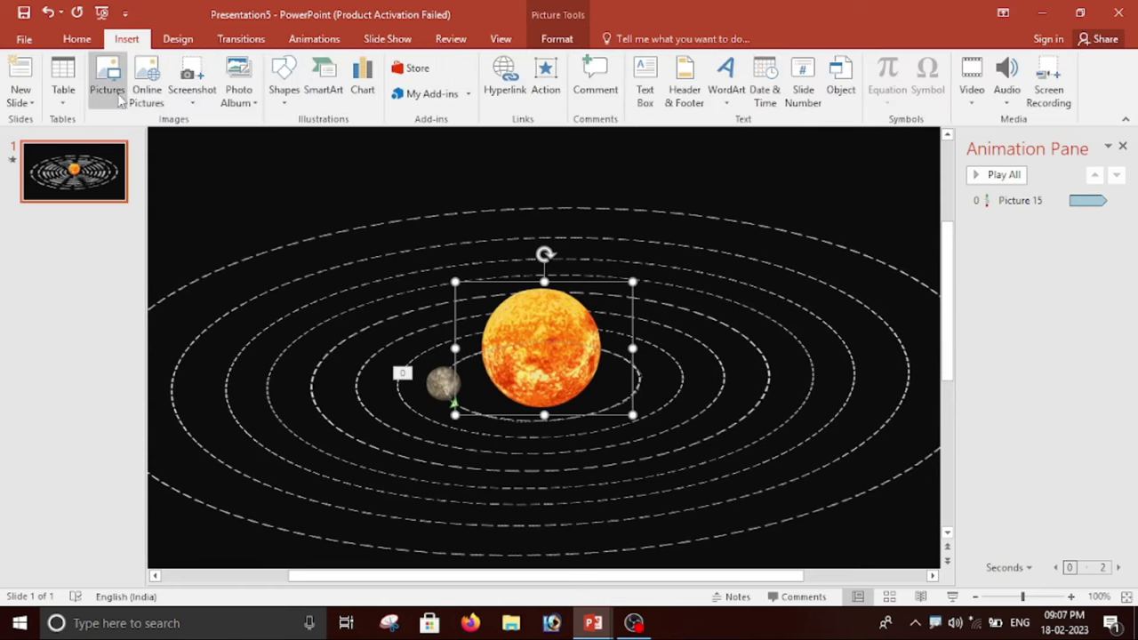
click(107, 81)
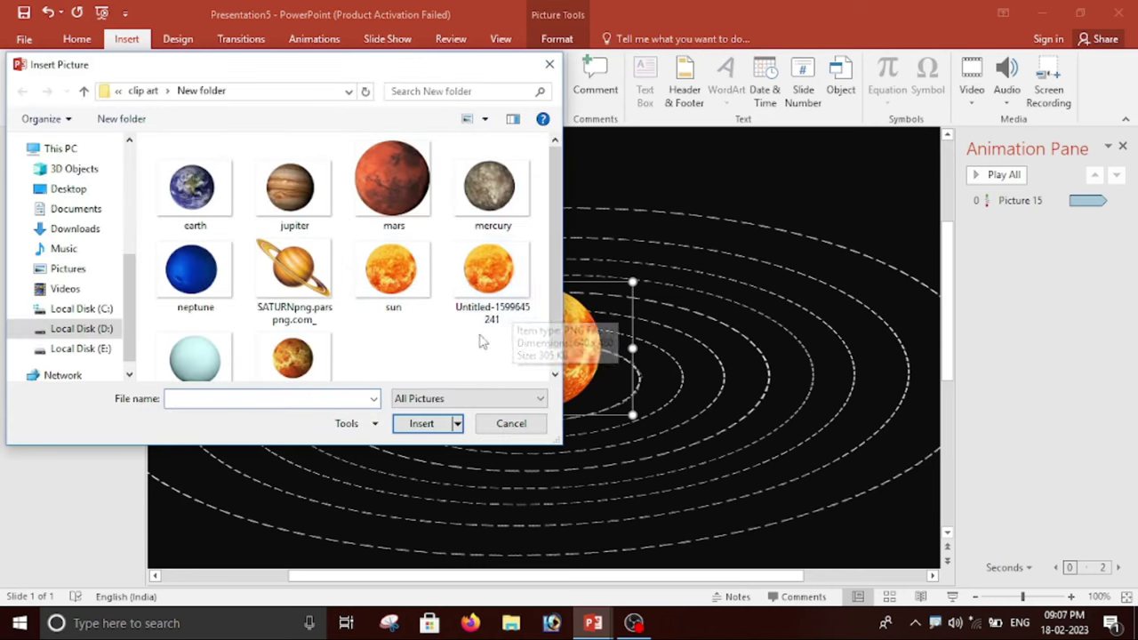
scroll(553, 251, down, 1)
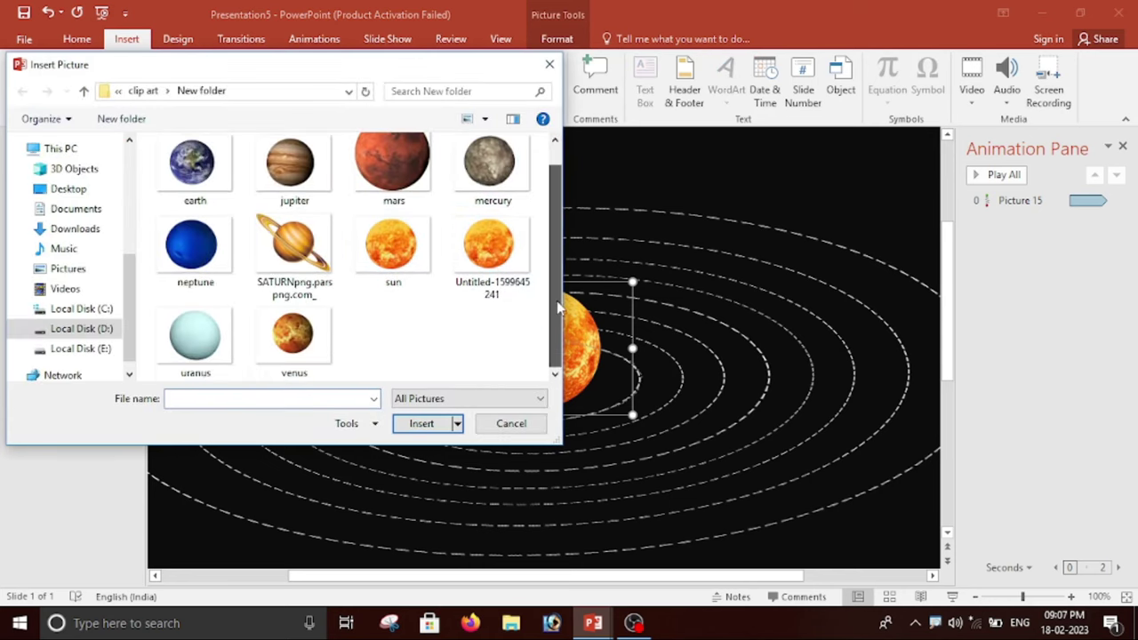
click(289, 345)
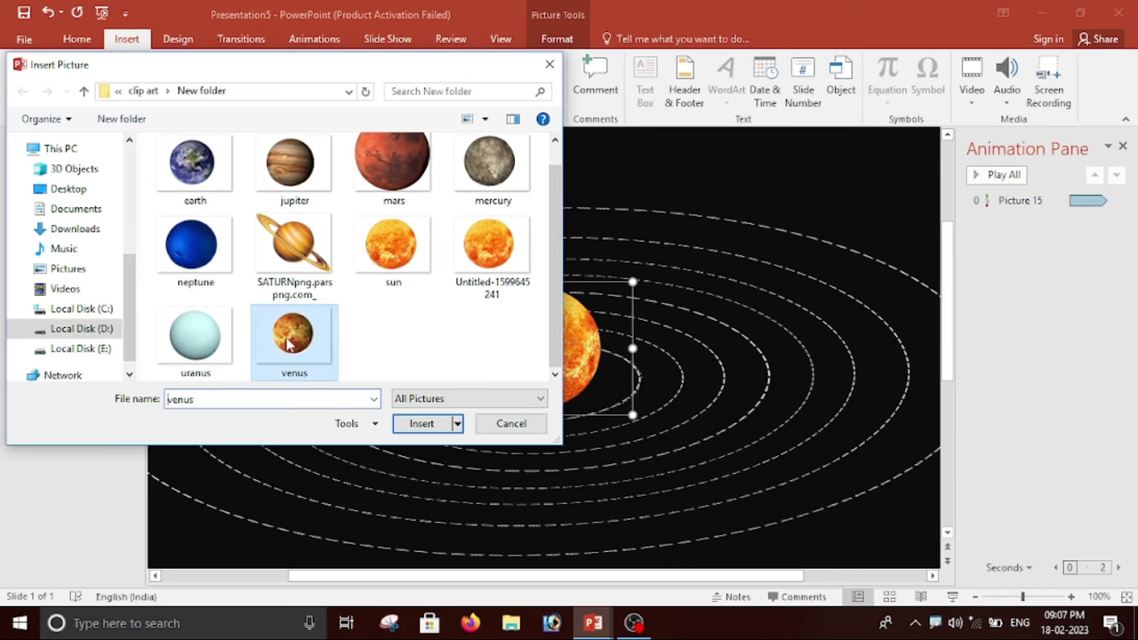
click(424, 427)
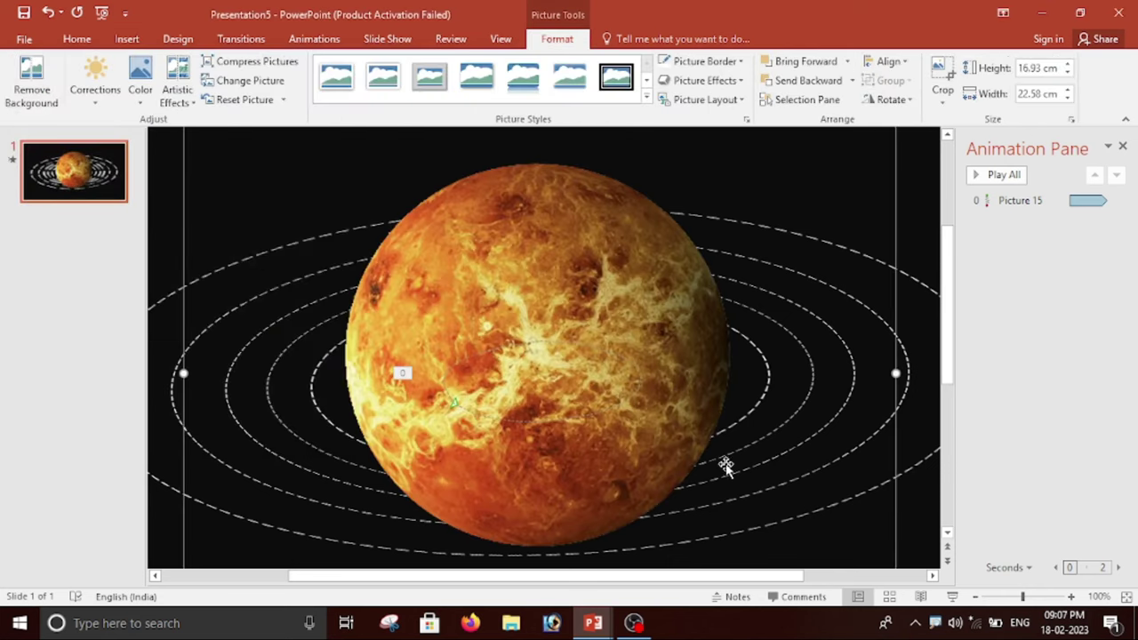
scroll(751, 437, down, 5)
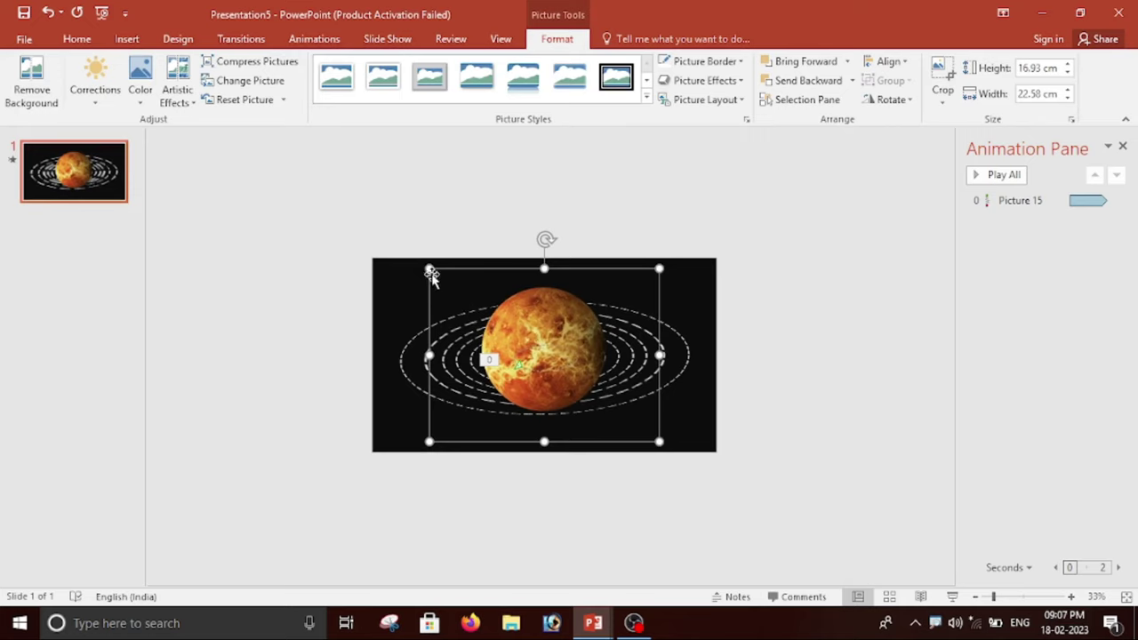
Shrink Venus to about 3 × 4 cm and move it toward Mercury.
mouse_move(429, 269)
mouse_down()
mouse_move(622, 432)
mouse_move(542, 402)
mouse_up()
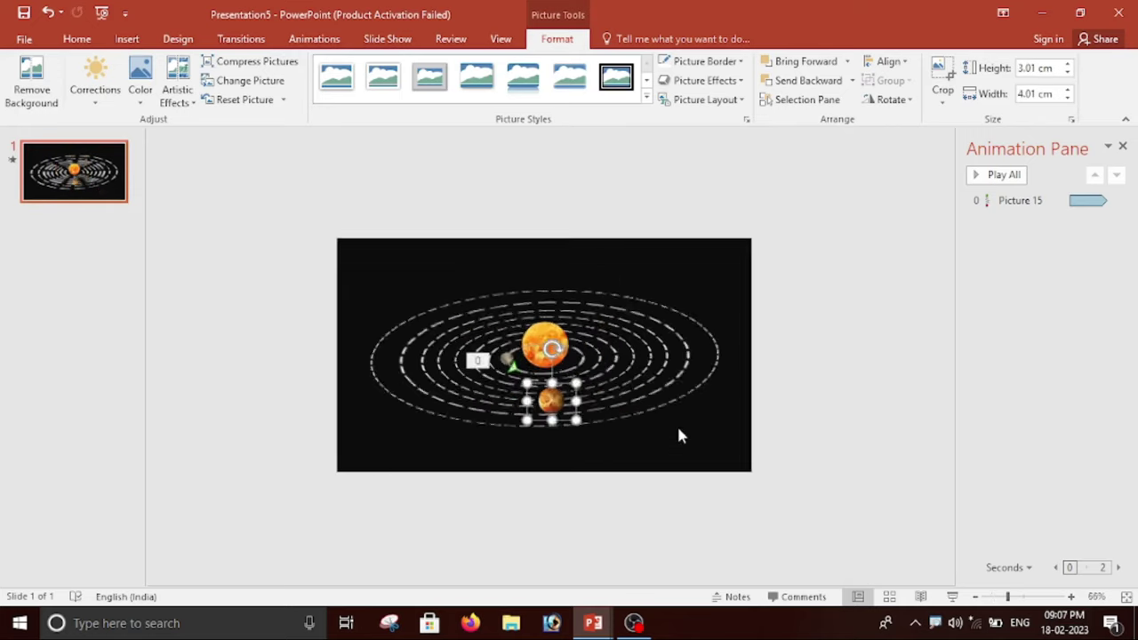
ctrl+scroll(676, 423, up, 6)
ctrl+scroll(678, 463, up, 5)
ctrl+scroll(676, 480, down, 2)
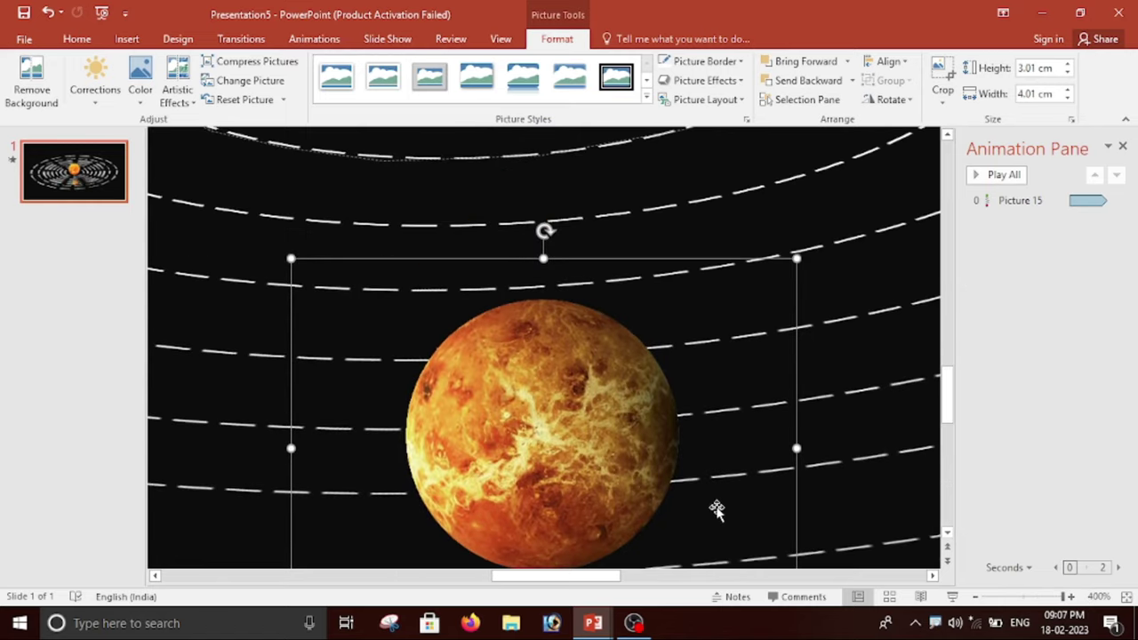
ctrl+scroll(717, 507, down, 2)
ctrl+scroll(722, 501, down, 1)
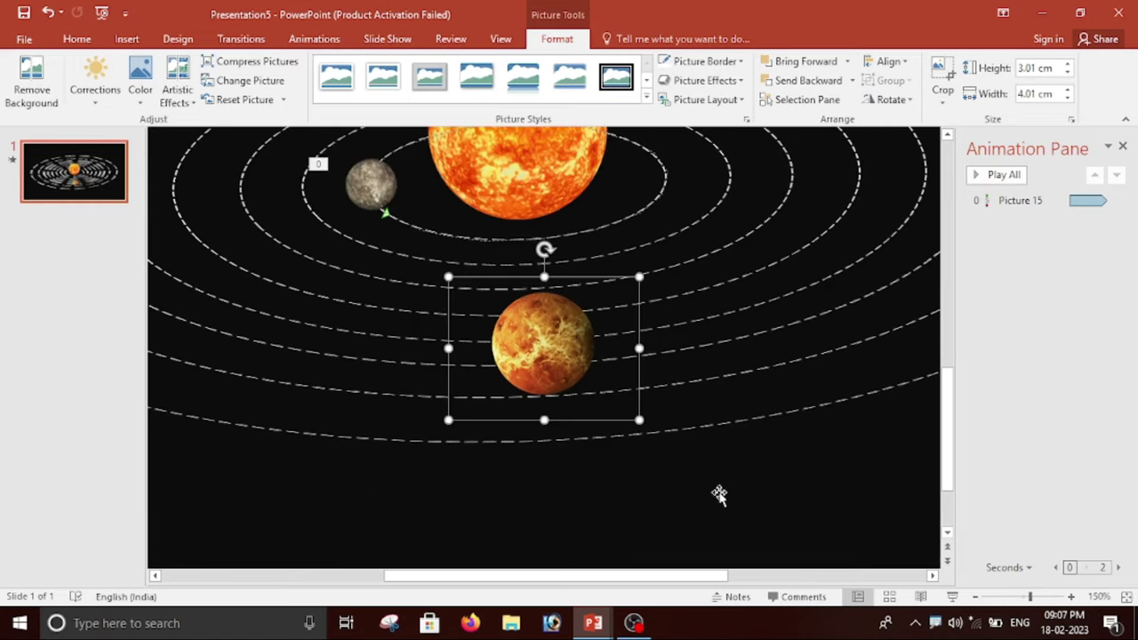
drag(530, 349, 313, 267)
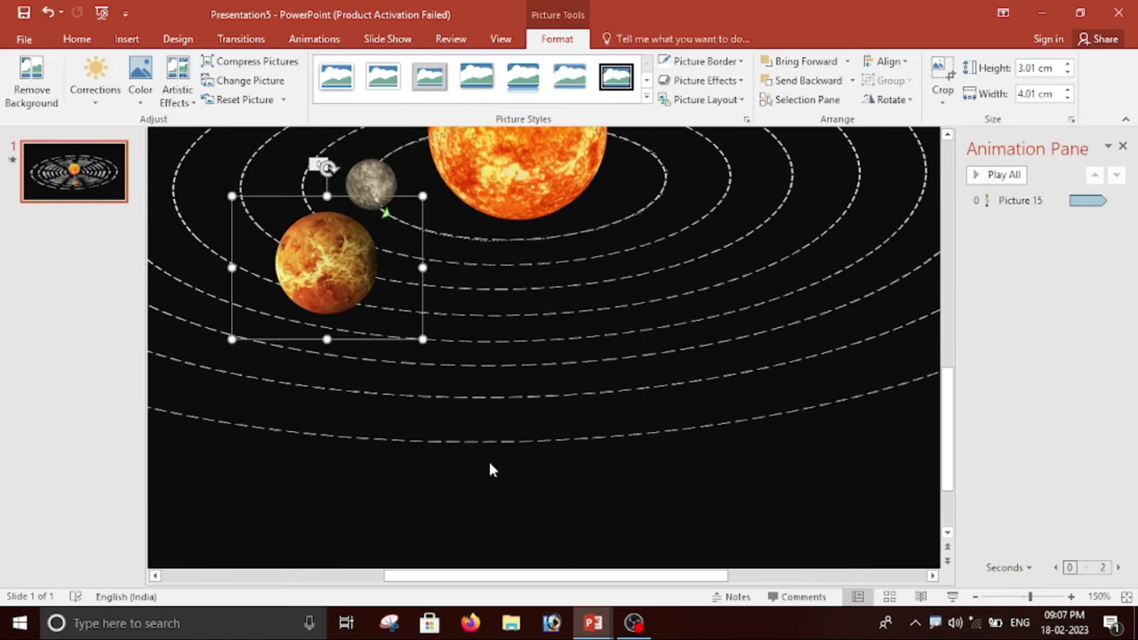
Resize Venus to 1.42 × 1.89 cm and set it on the orbit below Mercury.
scroll(535, 492, up, 2)
scroll(535, 492, up, 2)
scroll(535, 492, up, 1)
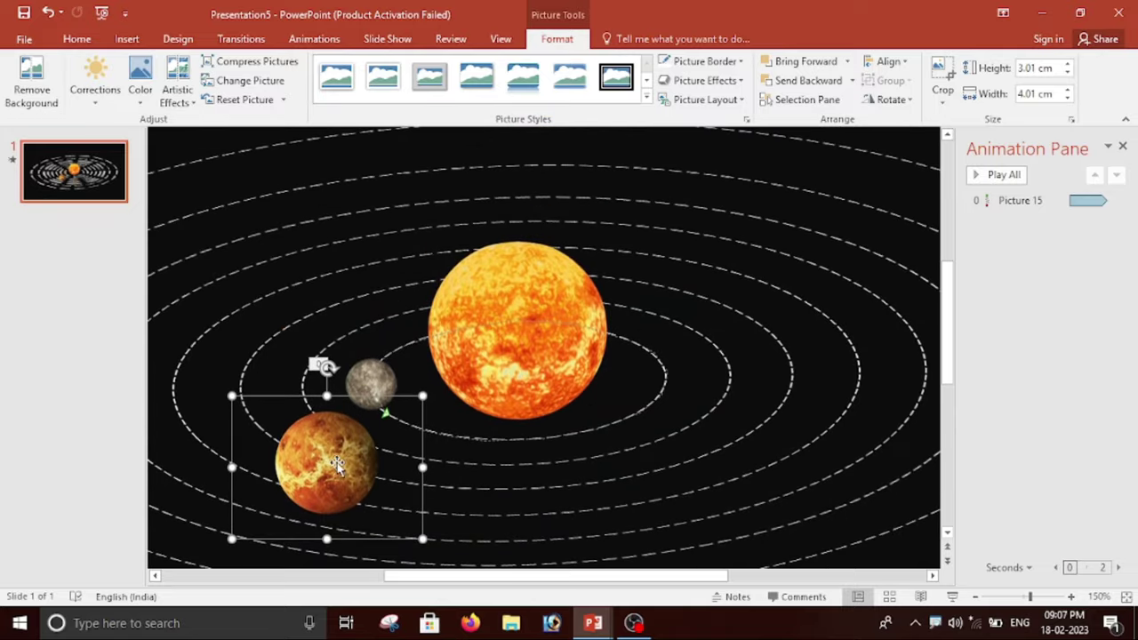
drag(338, 464, 329, 427)
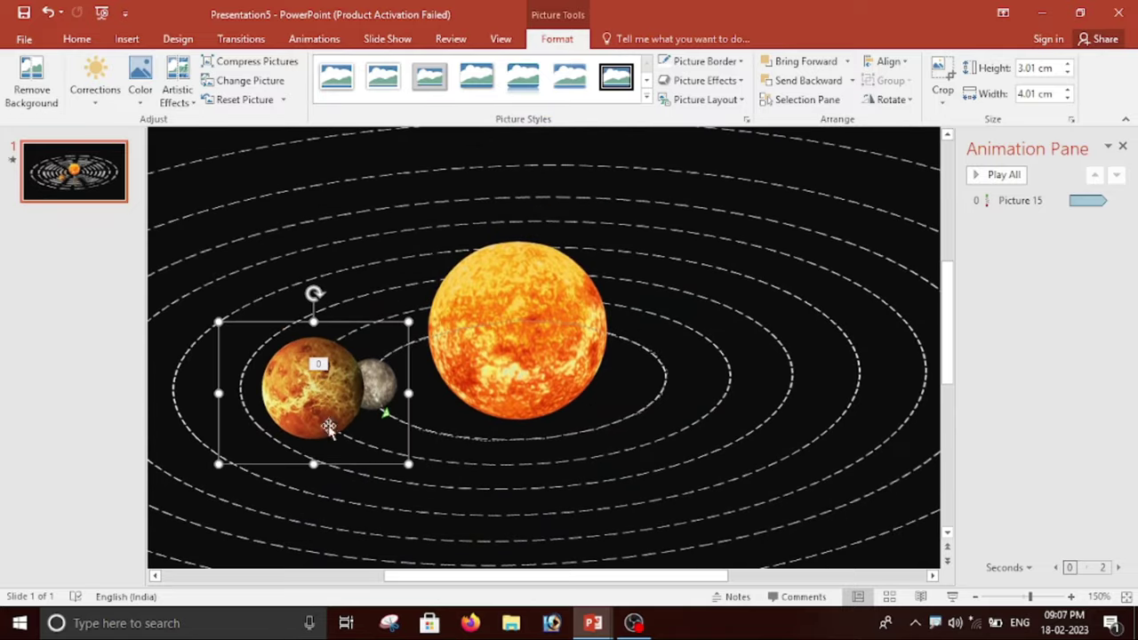
drag(407, 461, 304, 388)
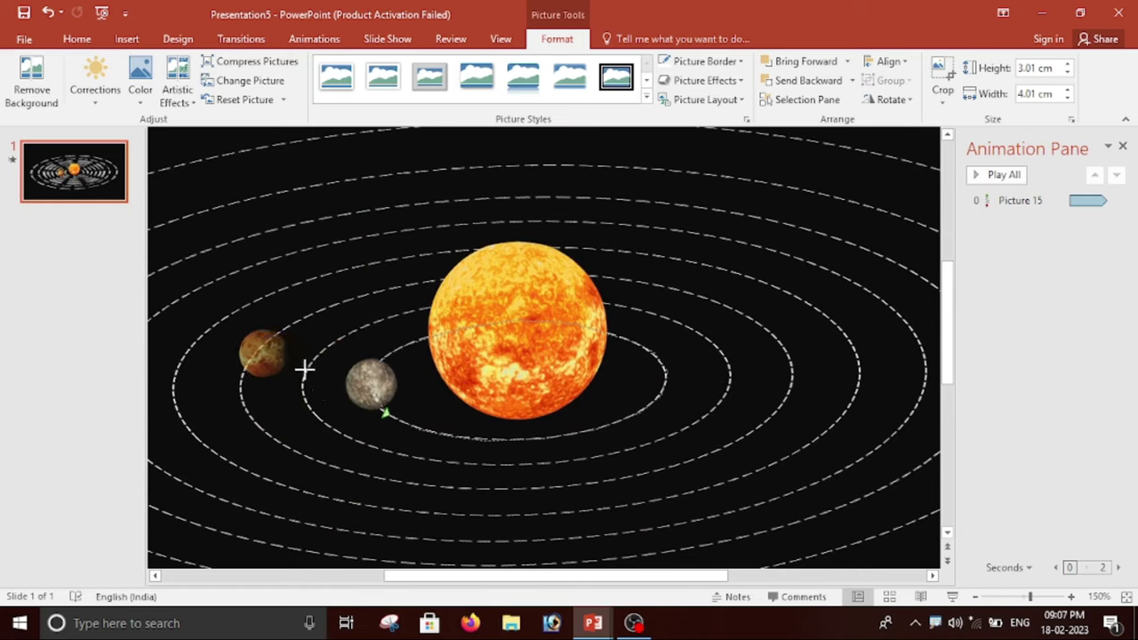
drag(264, 353, 363, 435)
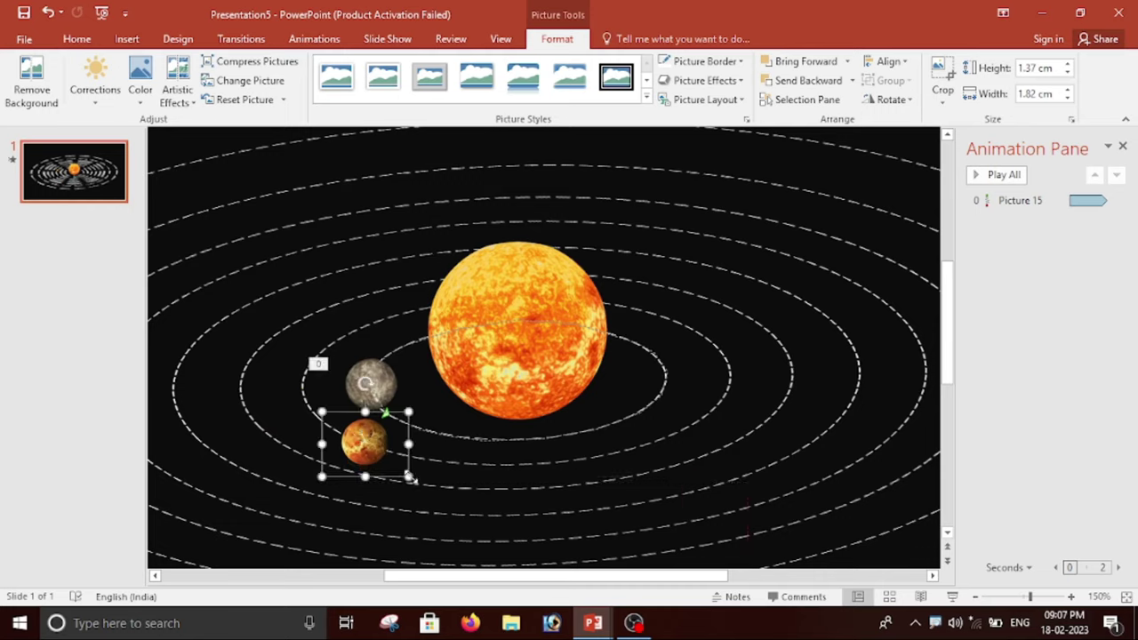
drag(410, 478, 414, 481)
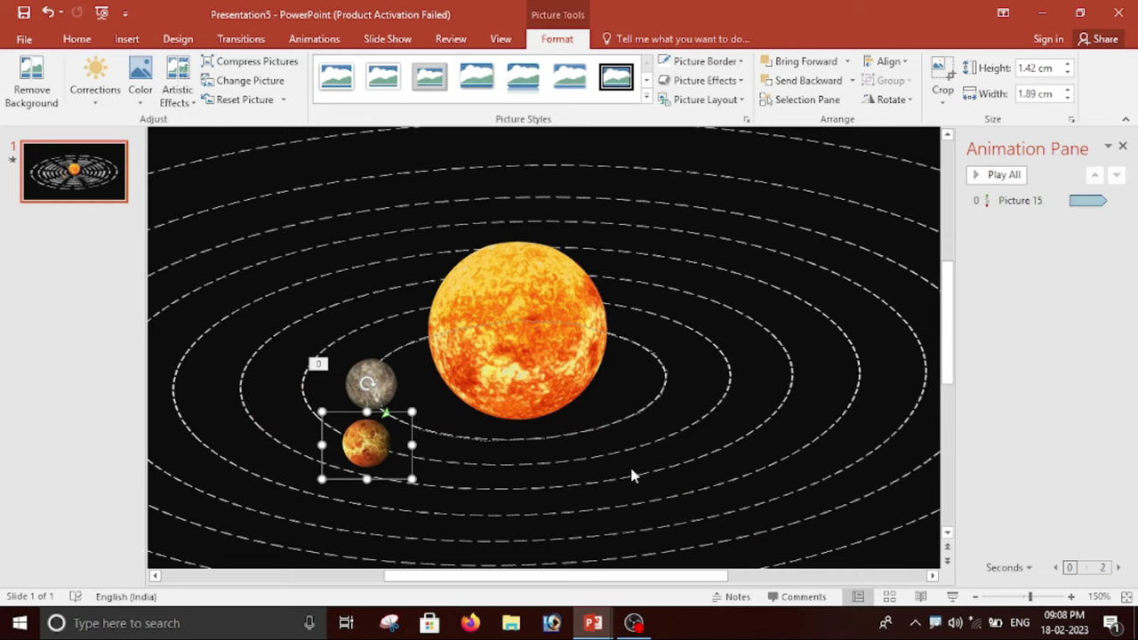
Add a Custom Path animation to Venus, drawing it around the sun along its orbit.
click(329, 39)
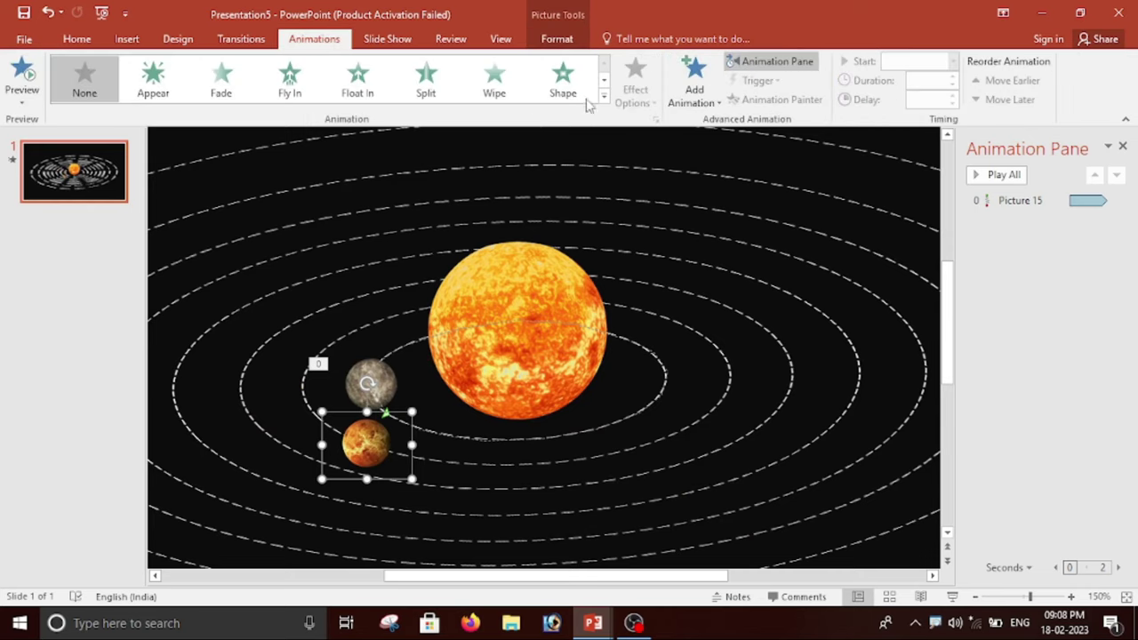
click(694, 89)
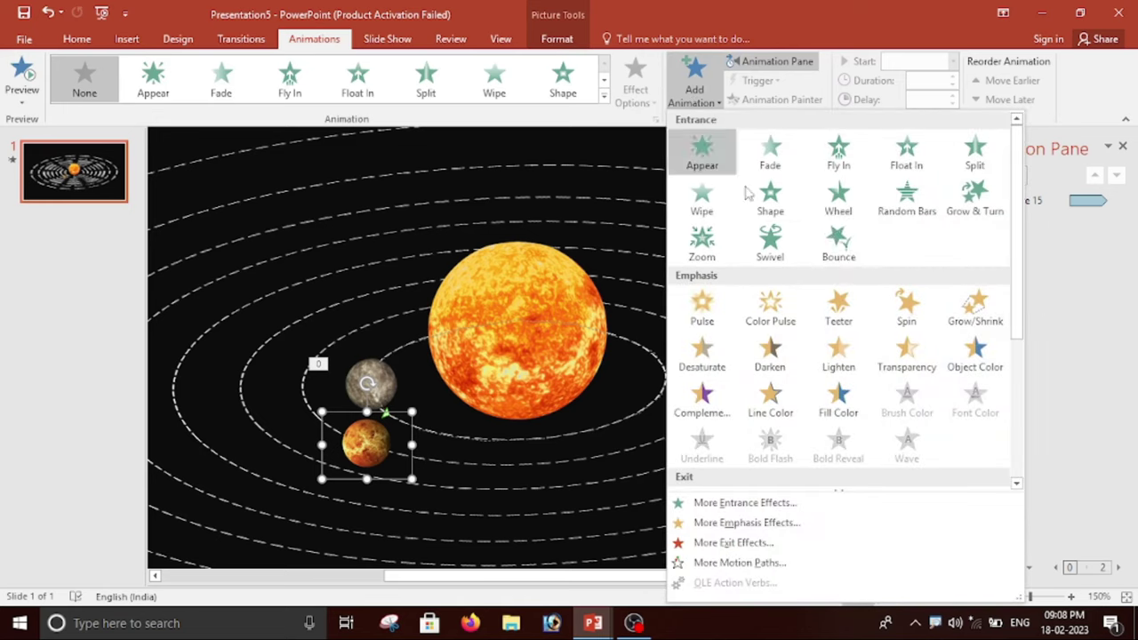
scroll(838, 249, down, 3)
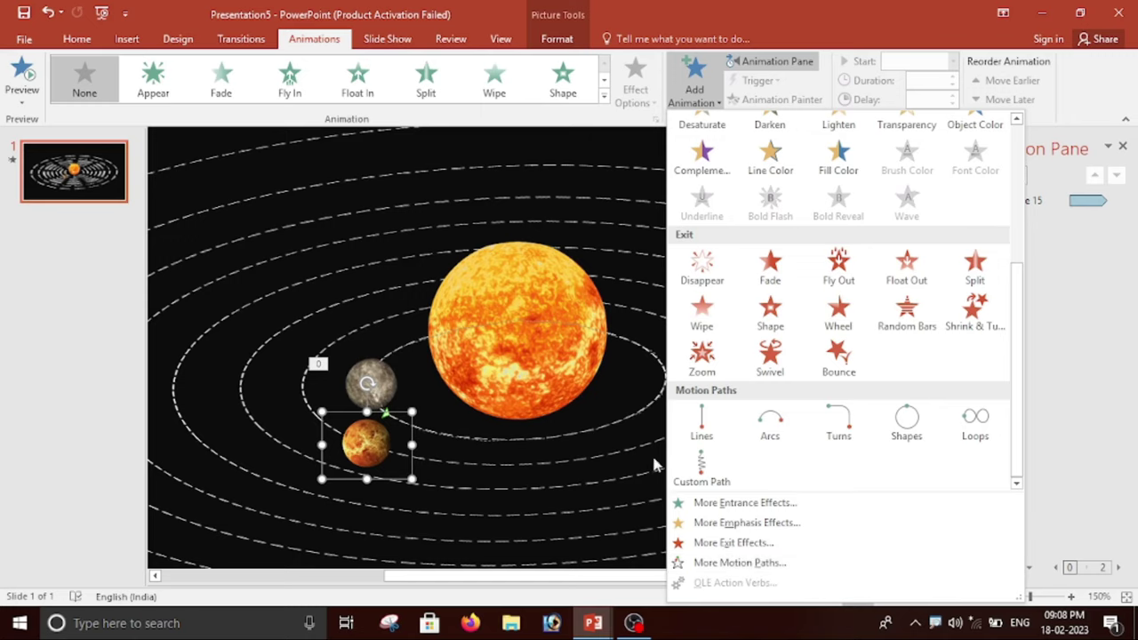
click(686, 471)
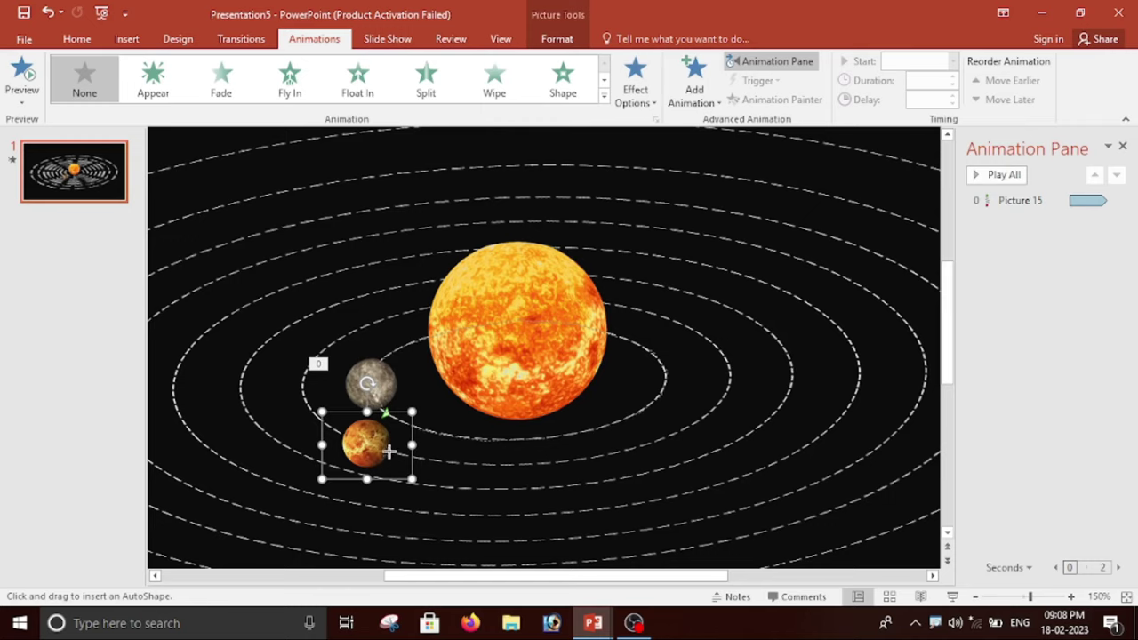
mouse_move(427, 460)
mouse_down()
mouse_move(555, 462)
mouse_move(712, 413)
mouse_move(733, 361)
mouse_move(722, 343)
mouse_move(611, 300)
mouse_up()
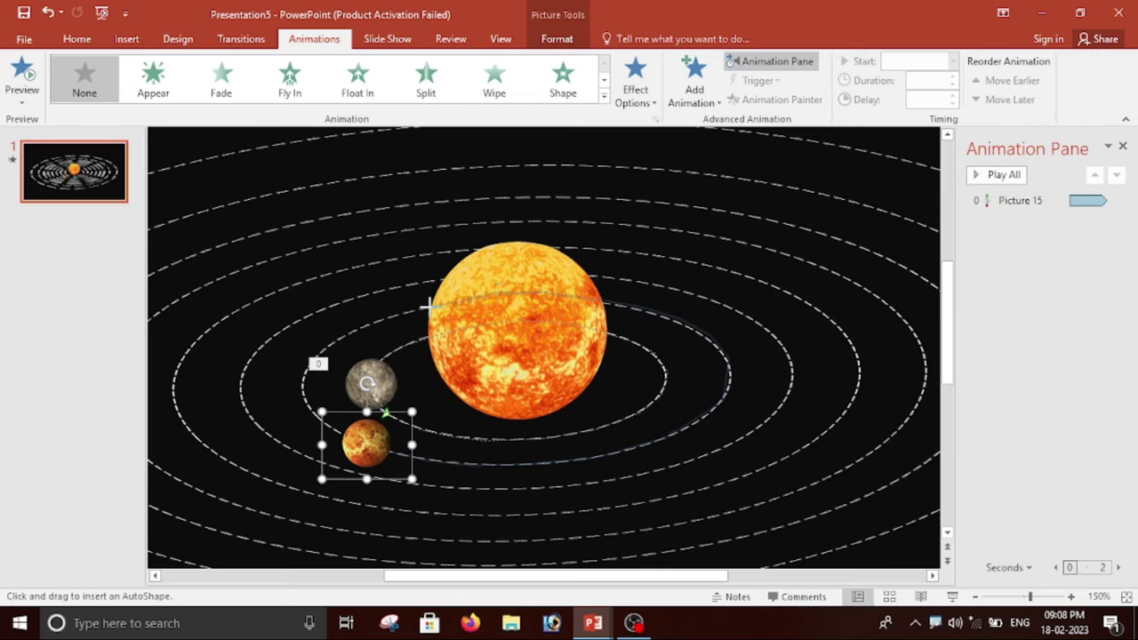
mouse_move(421, 308)
mouse_down()
mouse_move(332, 341)
mouse_move(311, 368)
mouse_move(310, 402)
mouse_move(331, 431)
mouse_move(382, 449)
mouse_up()
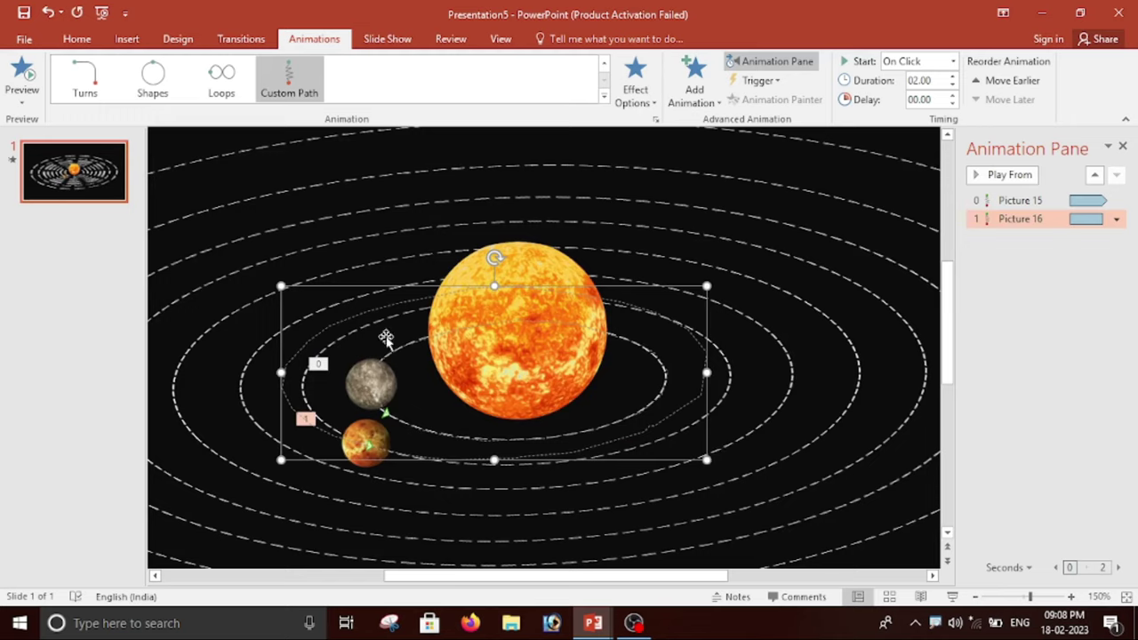
Nudge Venus's path right and down onto its orbit, then preview it.
key(Right)
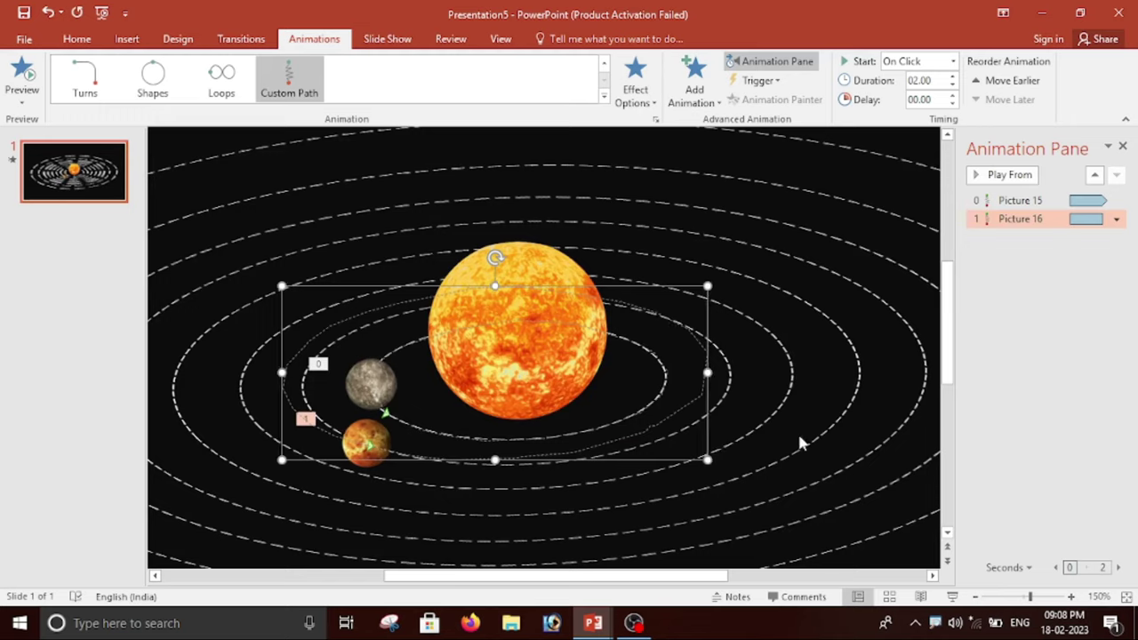
key(Right)
key(Right)
key(Right)
key(Right)
key(Right)
key(Right)
key(Right)
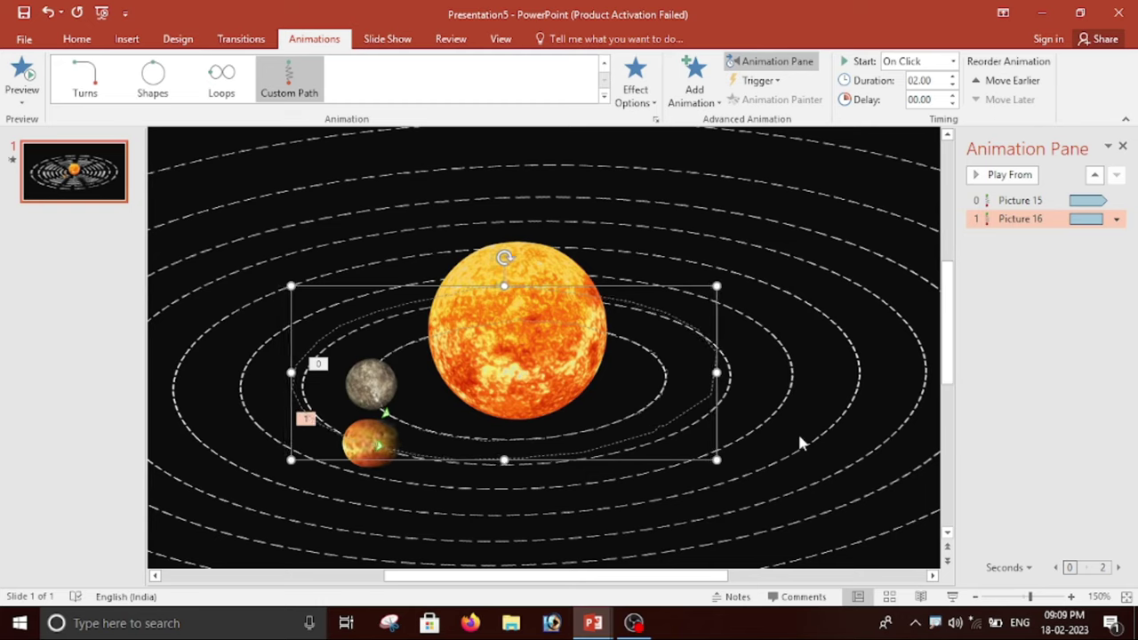
key(Right)
key(Right)
key(Right)
key(Right)
key(Right)
key(Right)
key(Down)
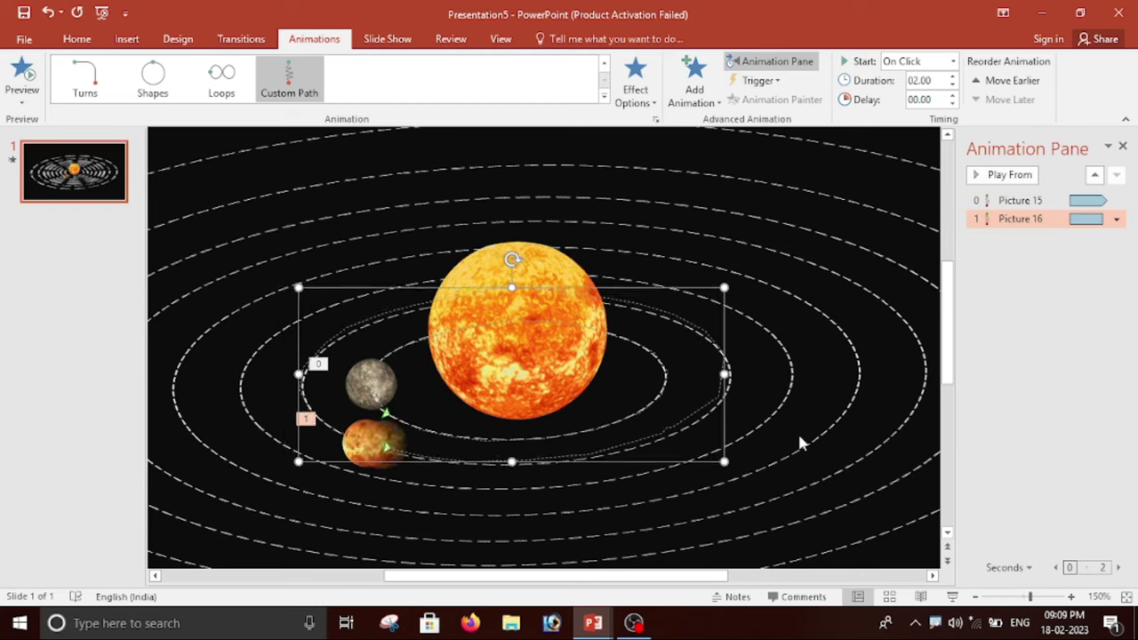
key(Down)
key(Down)
key(Down)
key(Right)
key(Right)
key(Right)
key(Right)
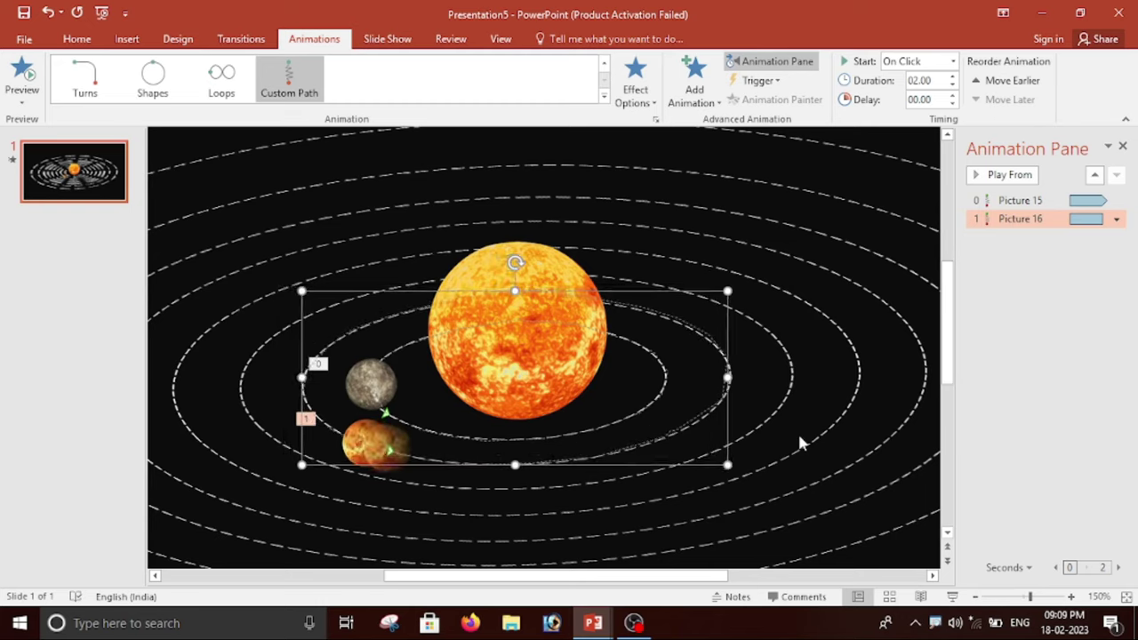
key(Right)
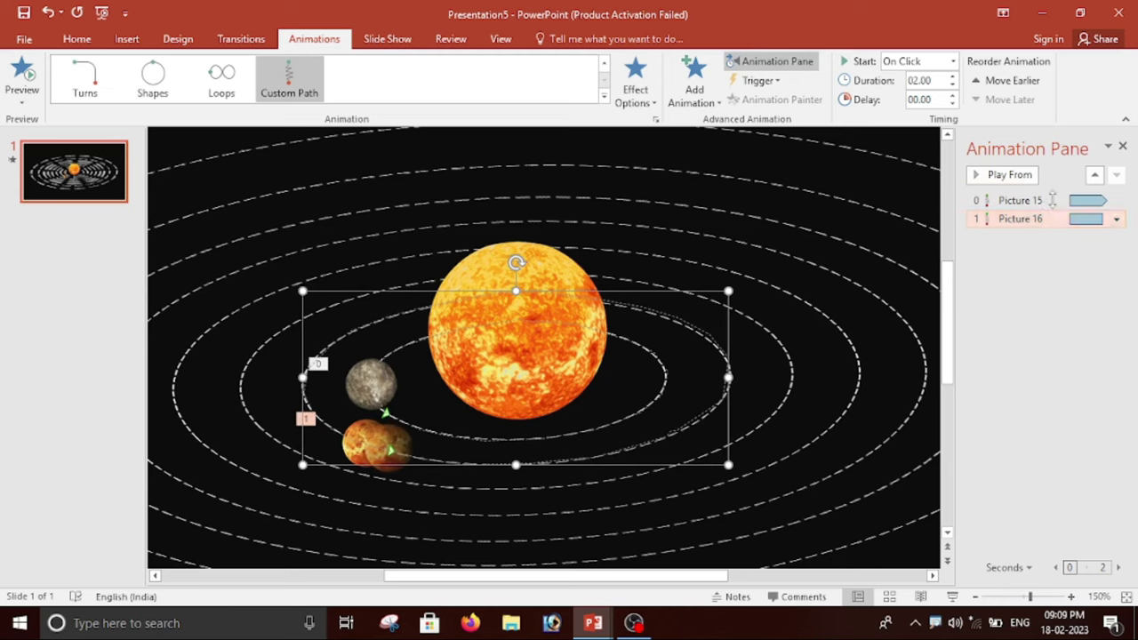
click(978, 175)
Set Smooth start to 0 in Venus's orbit path effect options.
right_click(1027, 224)
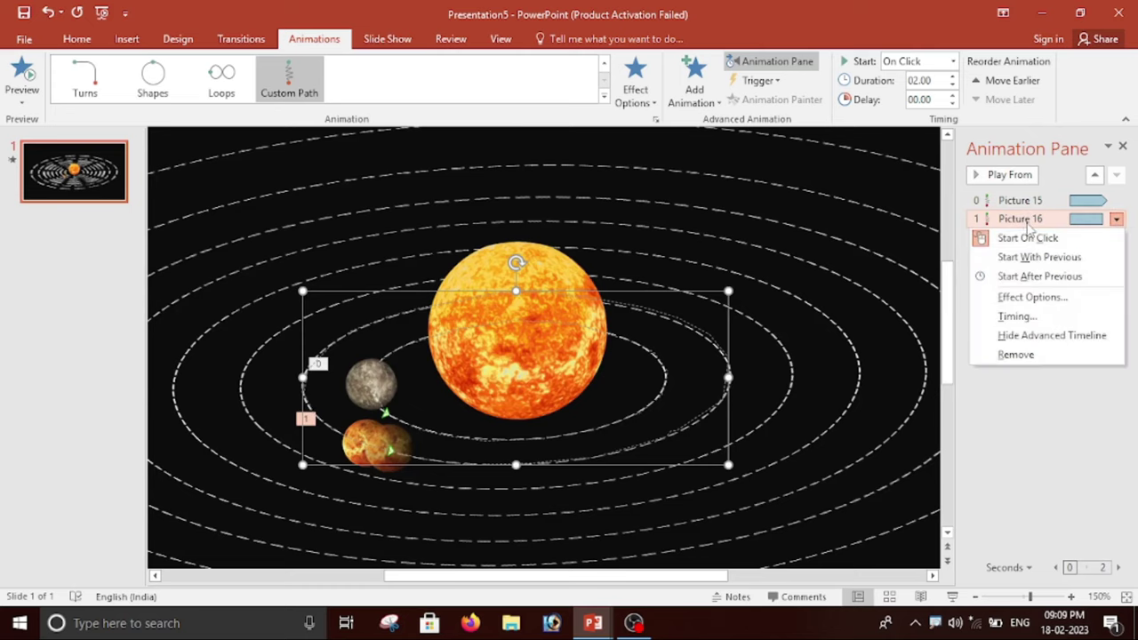
click(1032, 296)
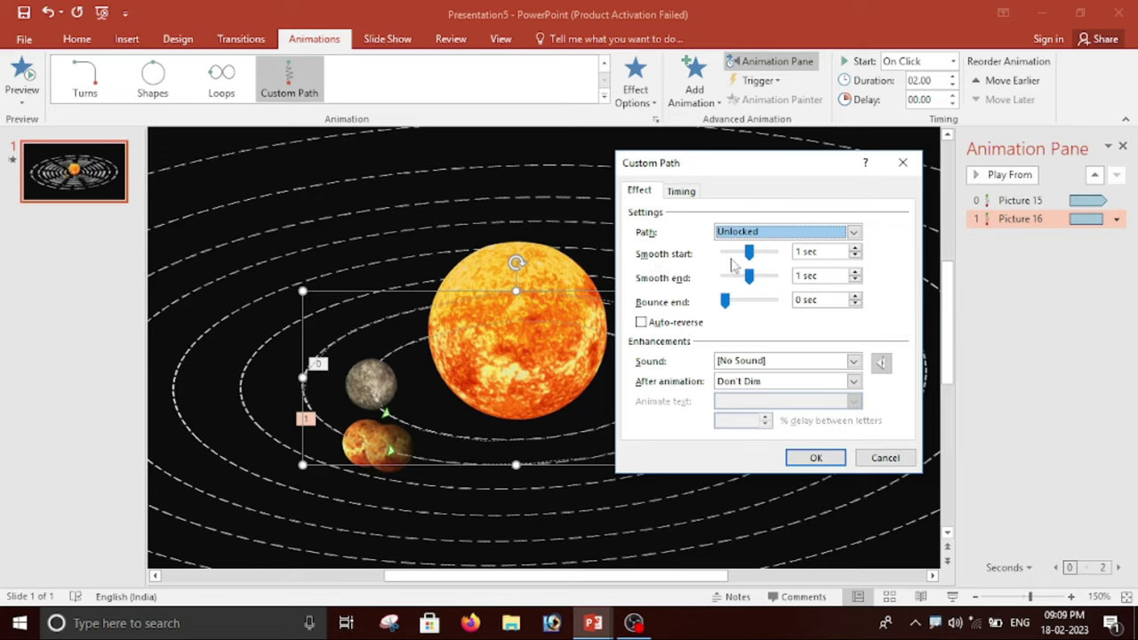
drag(747, 254, 677, 279)
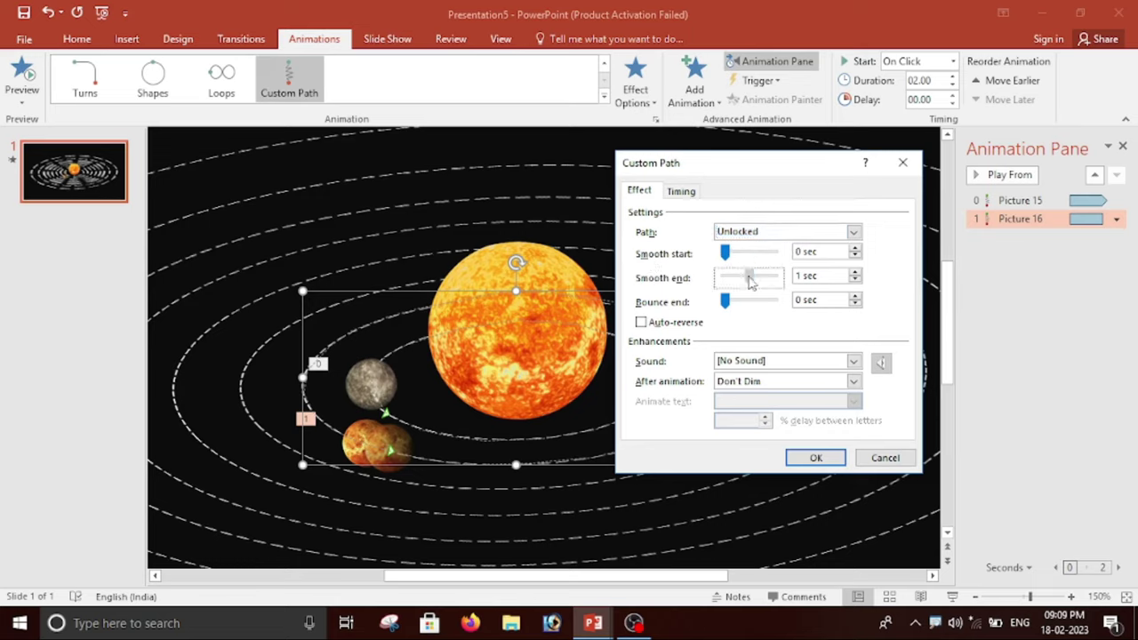
Time Venus's orbit to start With Previous, last 10 seconds and repeat until end of slide.
click(676, 191)
click(789, 215)
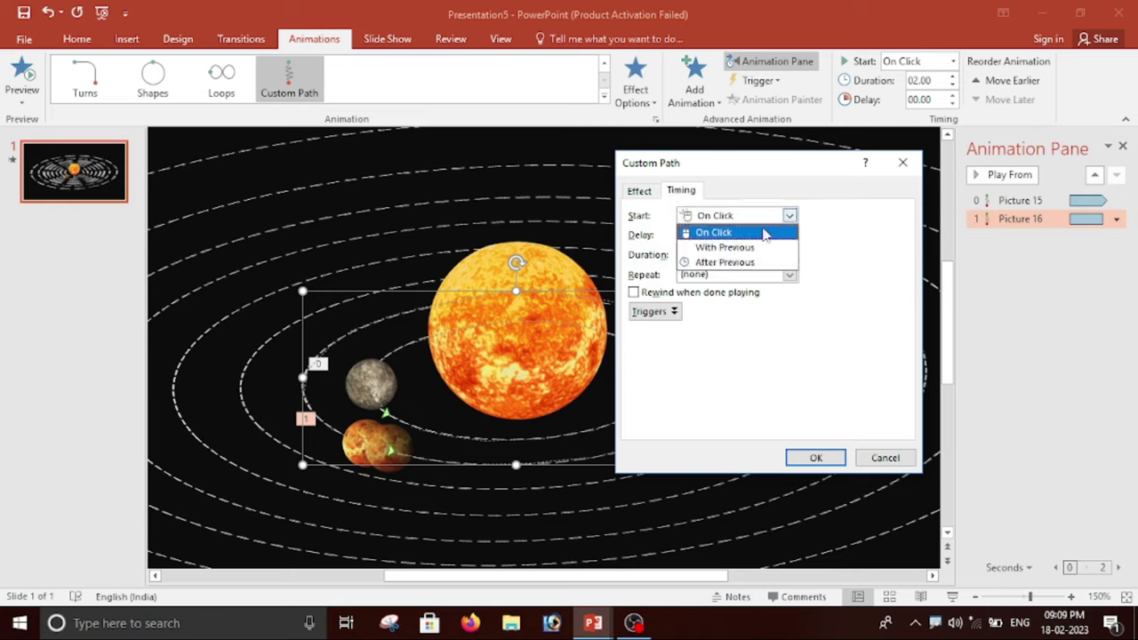
click(747, 247)
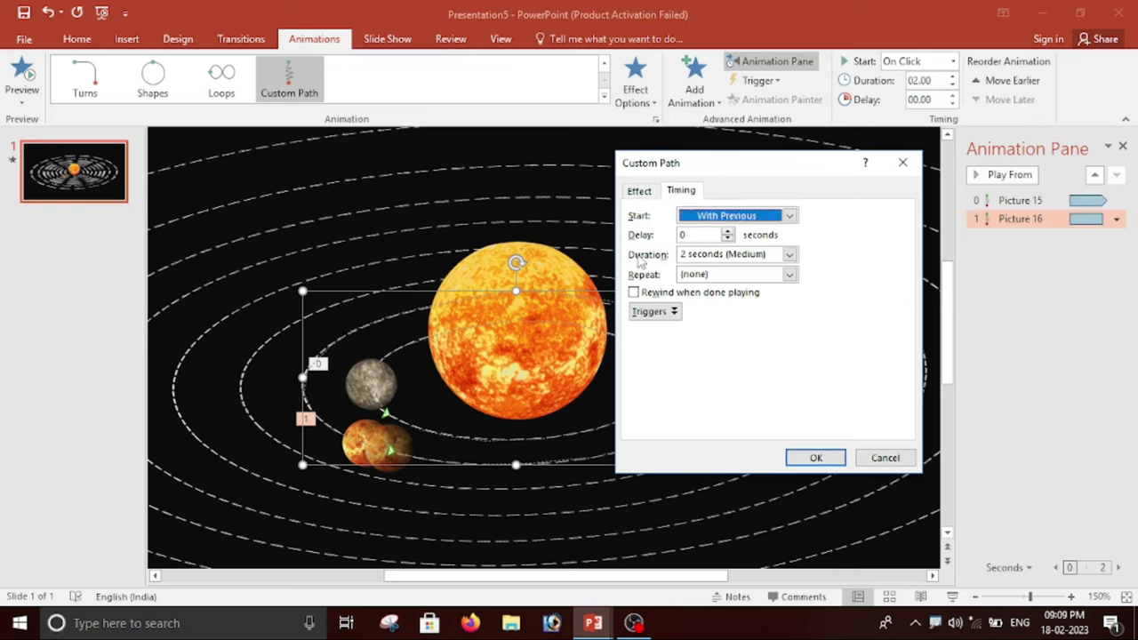
click(789, 255)
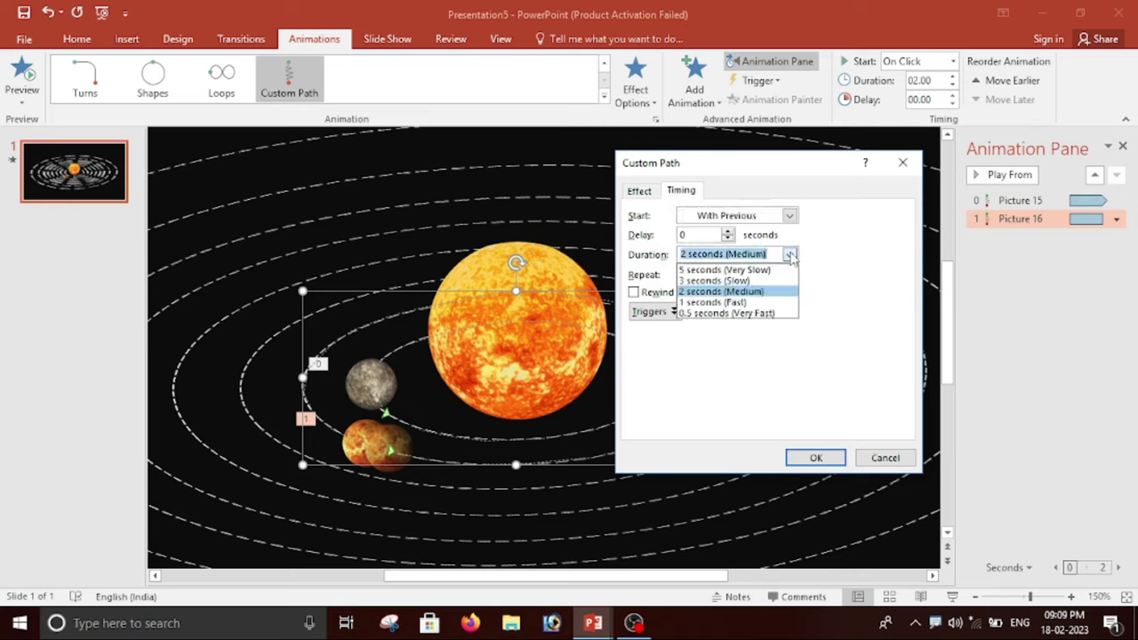
click(711, 269)
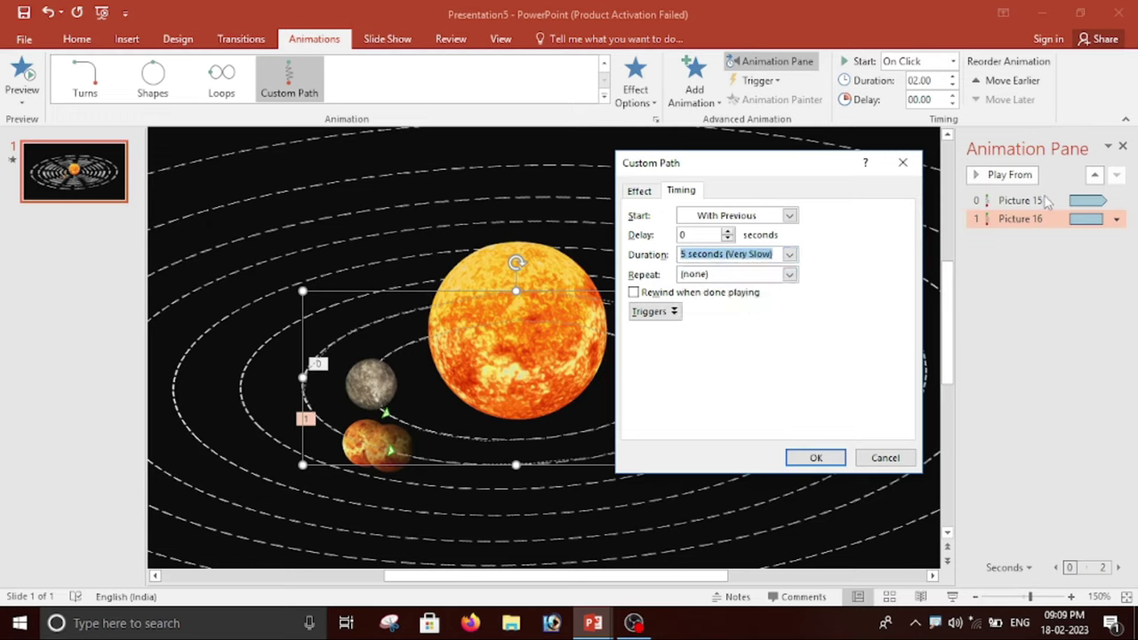
click(682, 255)
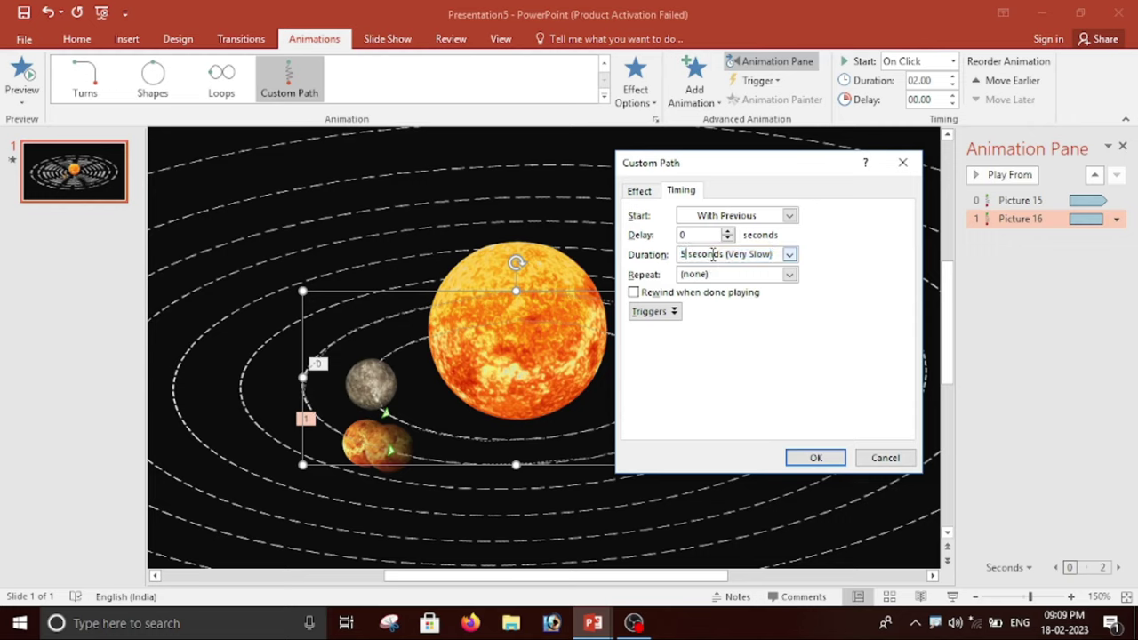
key(BackSpace)
text(10)
click(790, 275)
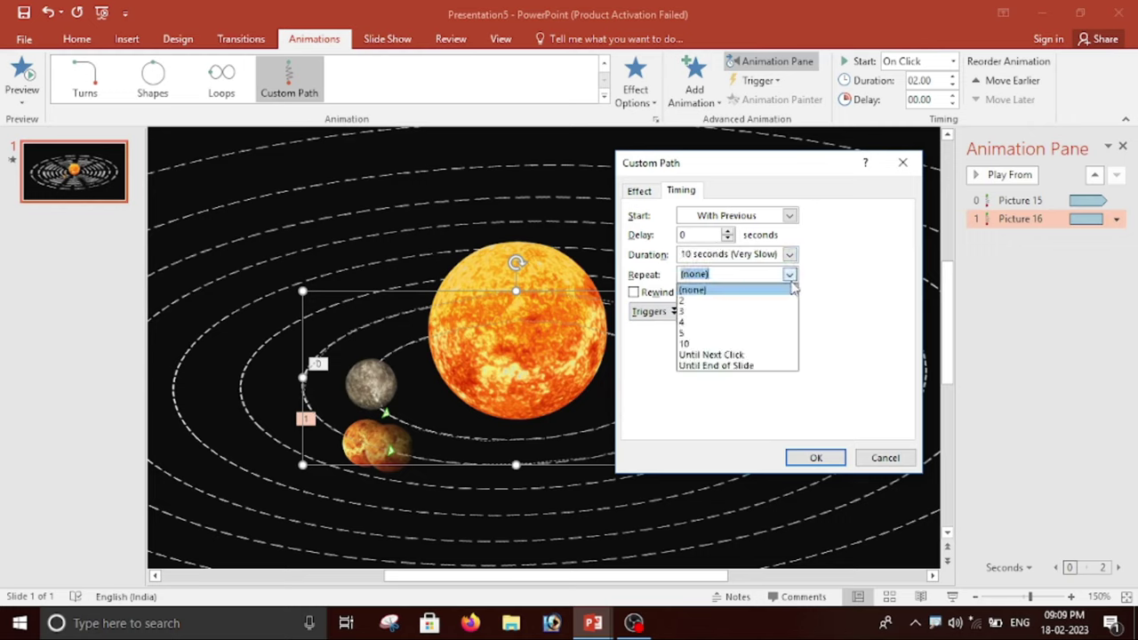
click(712, 368)
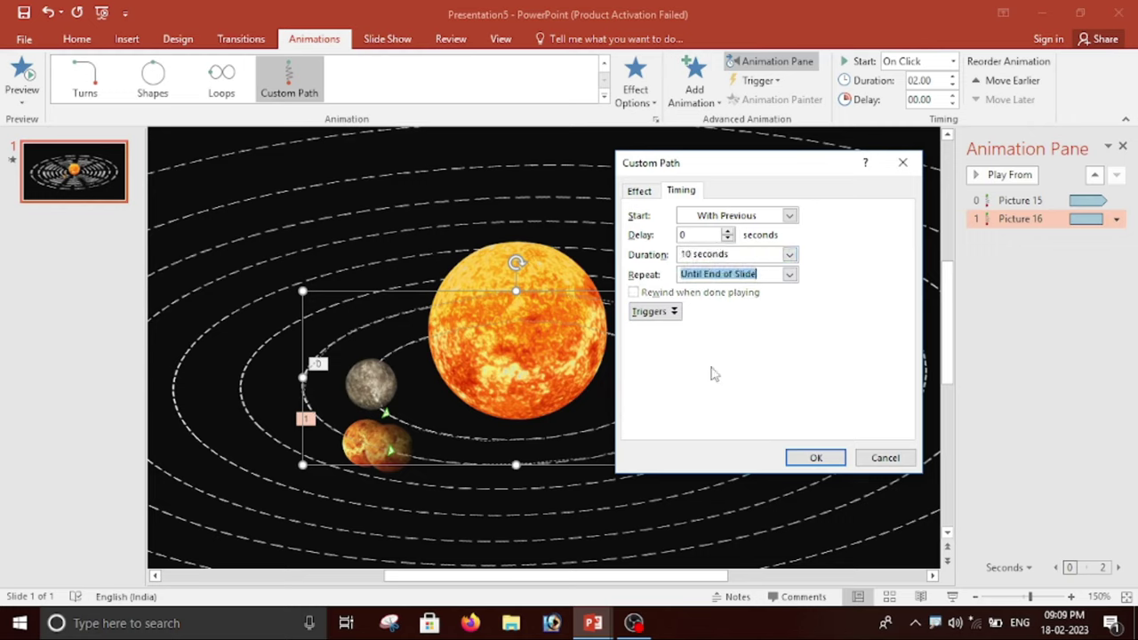
click(816, 459)
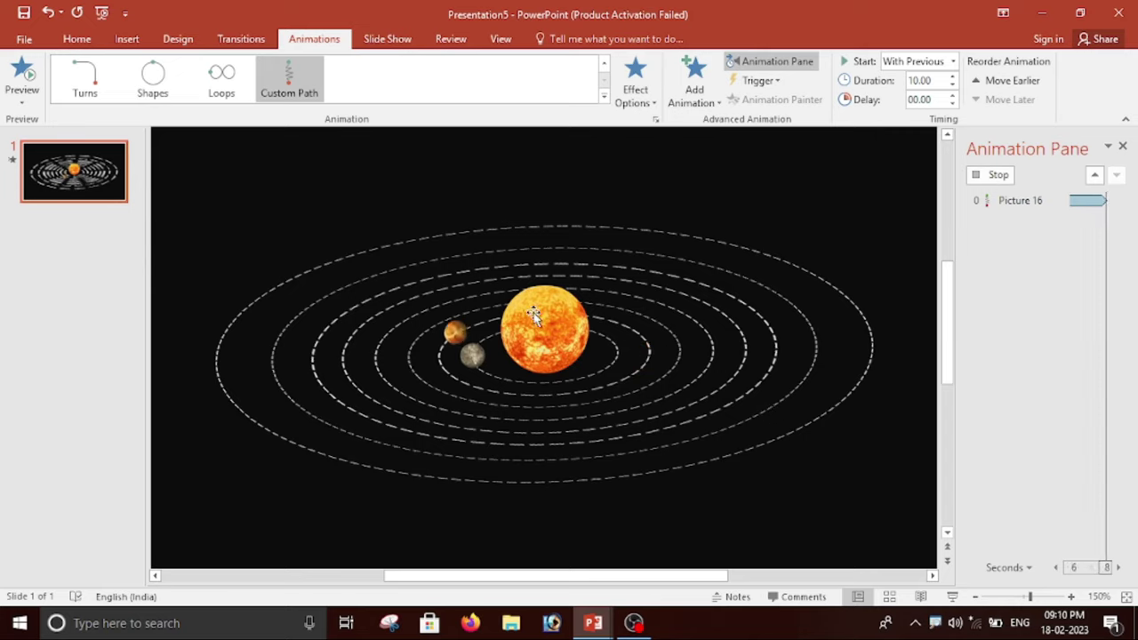
click(550, 271)
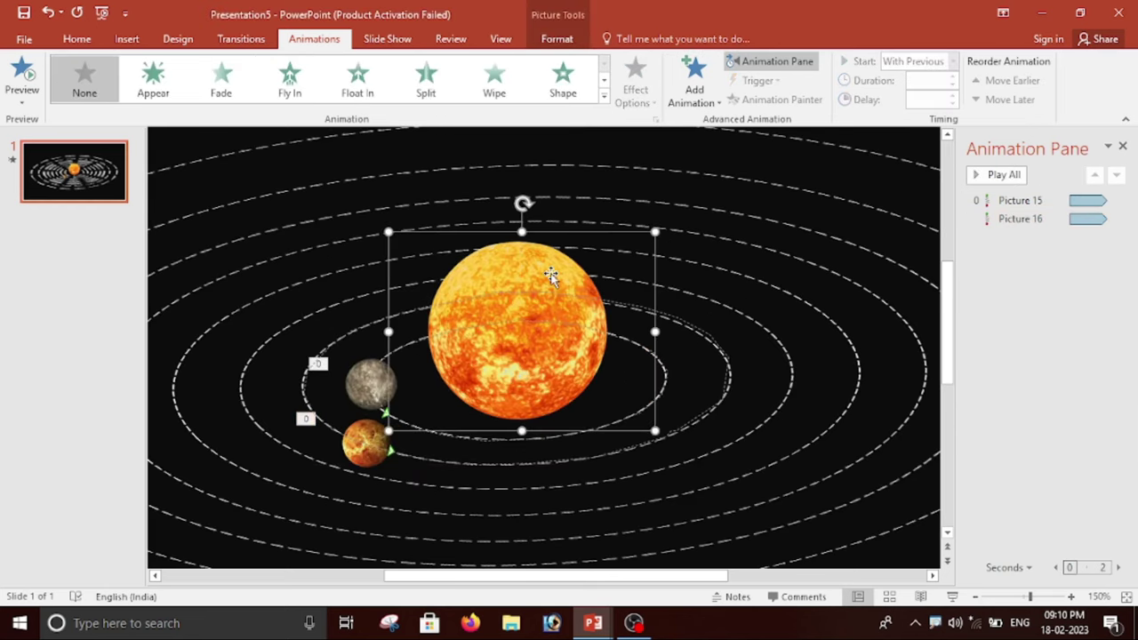
Play all animations to check the Mercury and Venus orbits, then stop the preview.
click(558, 40)
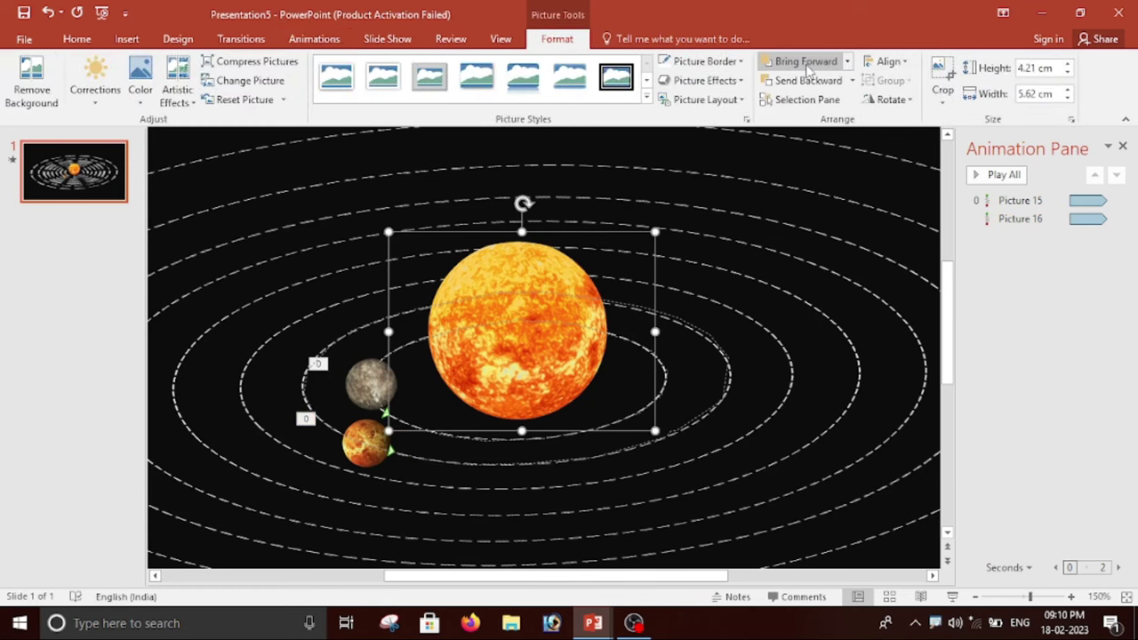
click(1000, 175)
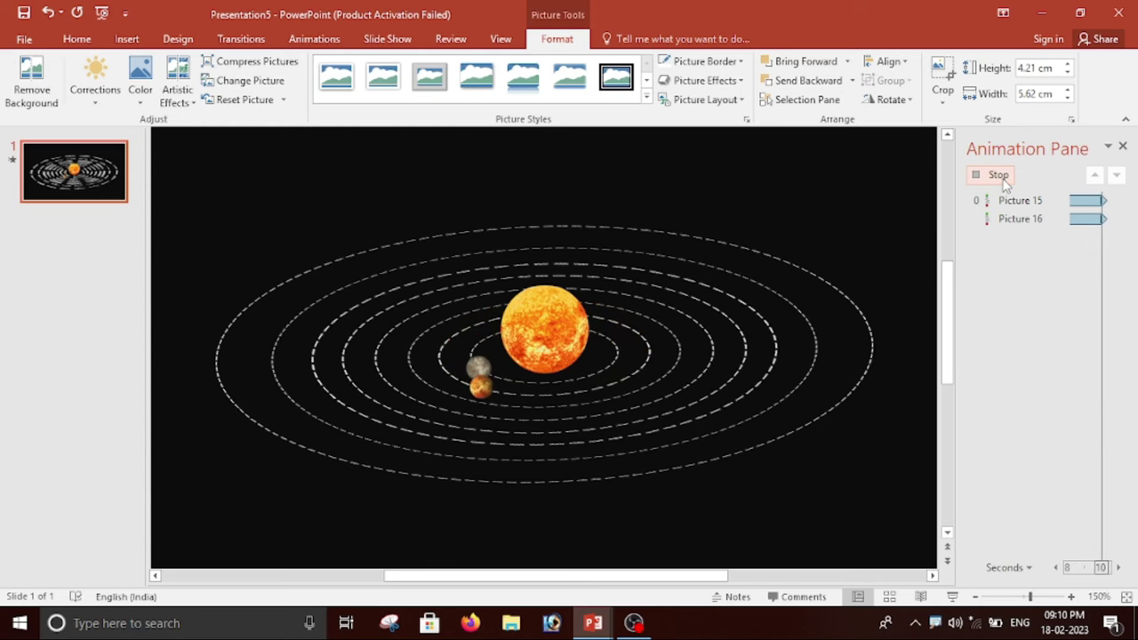
click(997, 175)
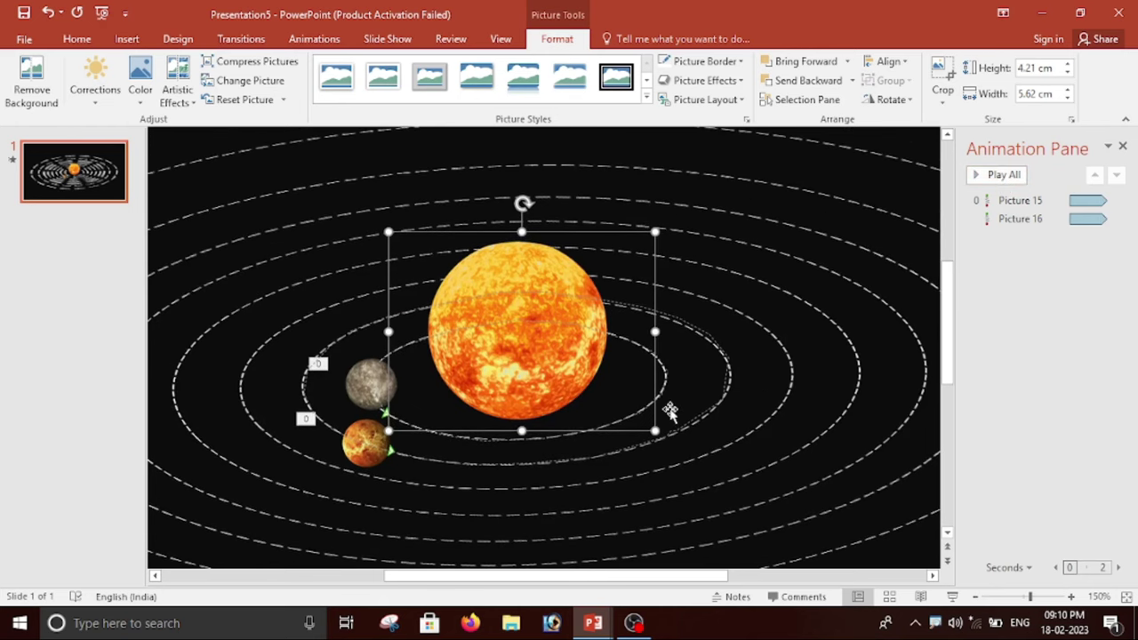
scroll(670, 410, down, 2)
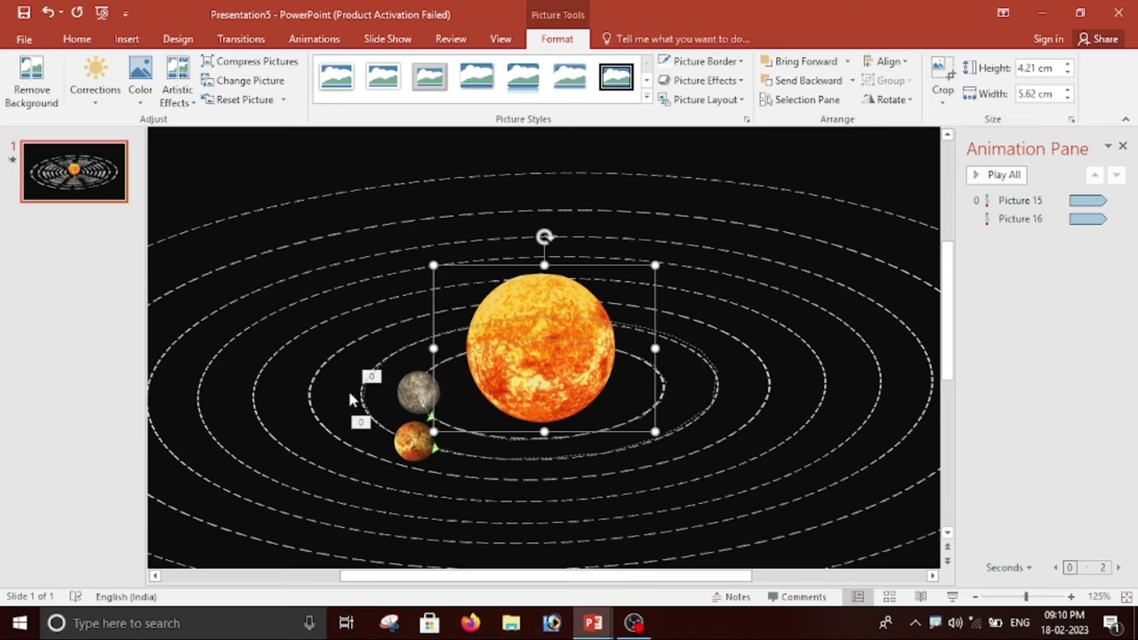
Insert the earth image onto the slide.
click(126, 39)
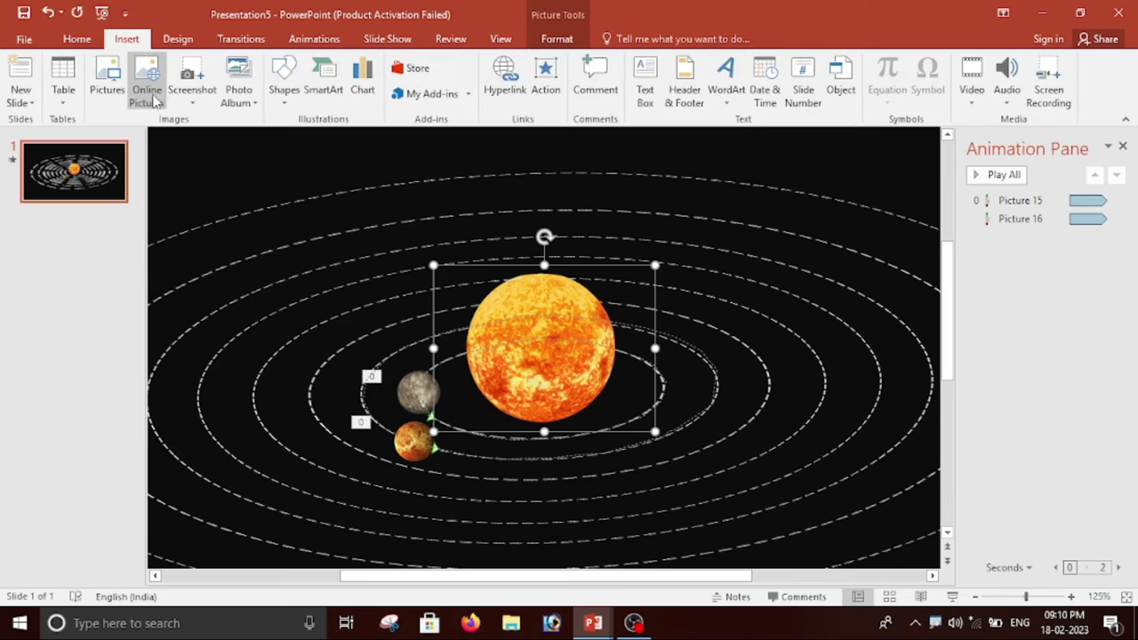
click(107, 89)
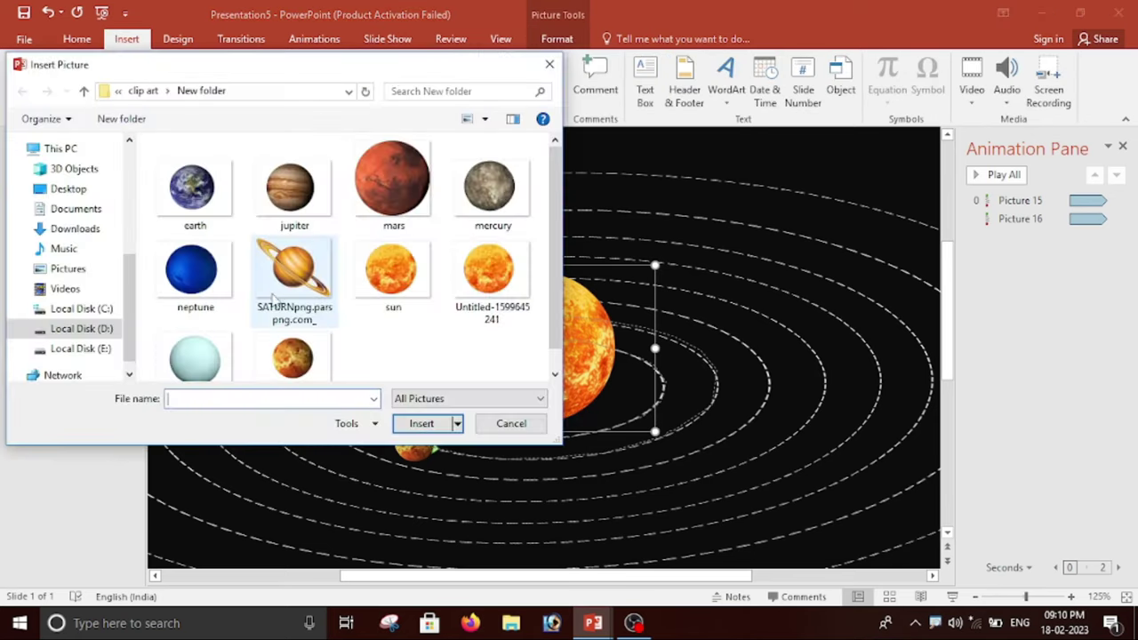
click(178, 210)
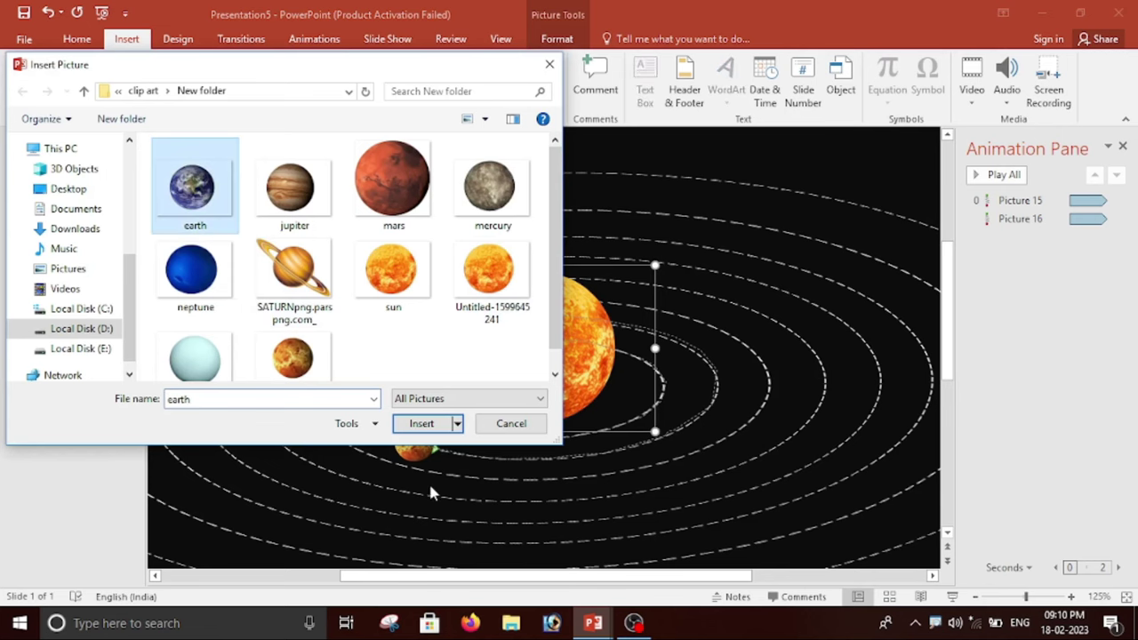
click(423, 426)
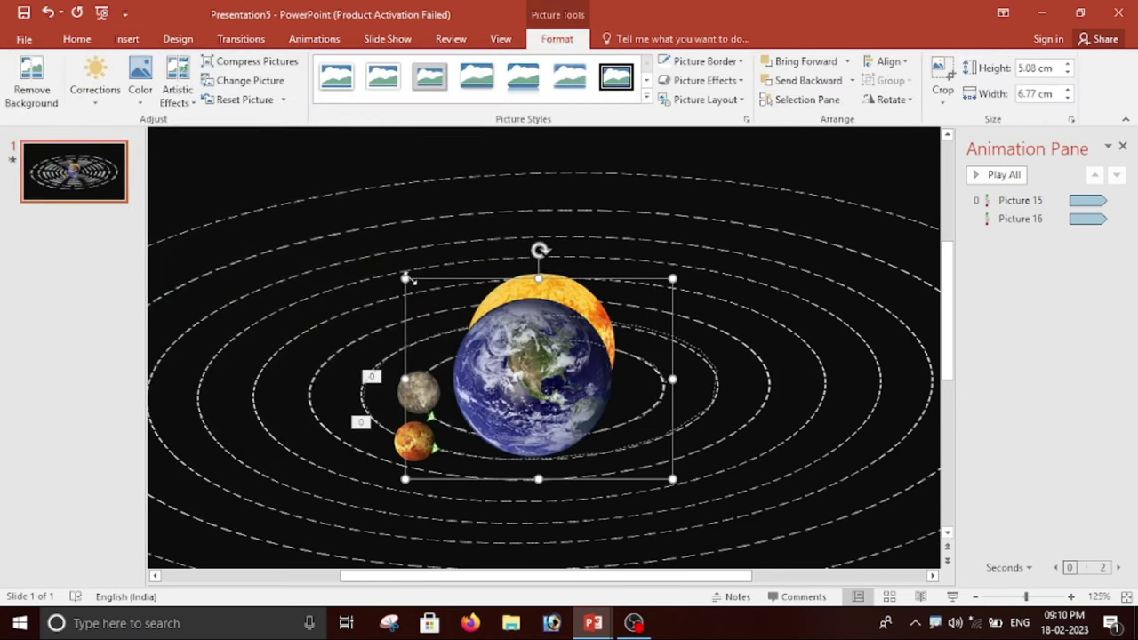
Shrink Earth to 1.46 × 1.95 cm and place it left of the sun.
drag(406, 276, 587, 415)
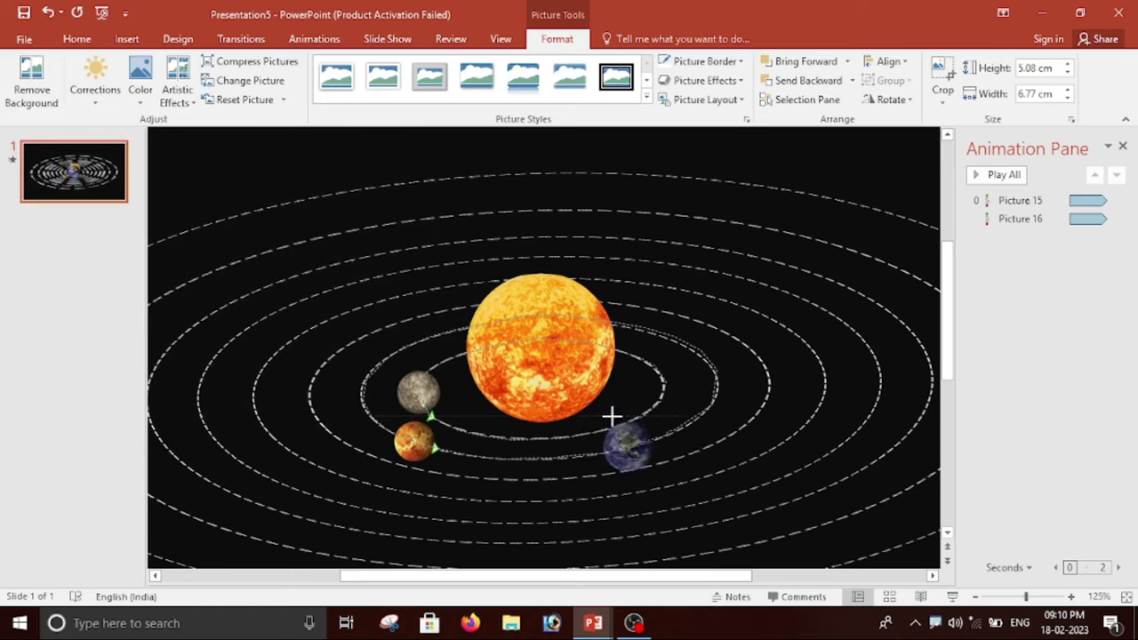
mouse_move(635, 456)
mouse_down()
mouse_move(338, 380)
mouse_move(321, 395)
mouse_up()
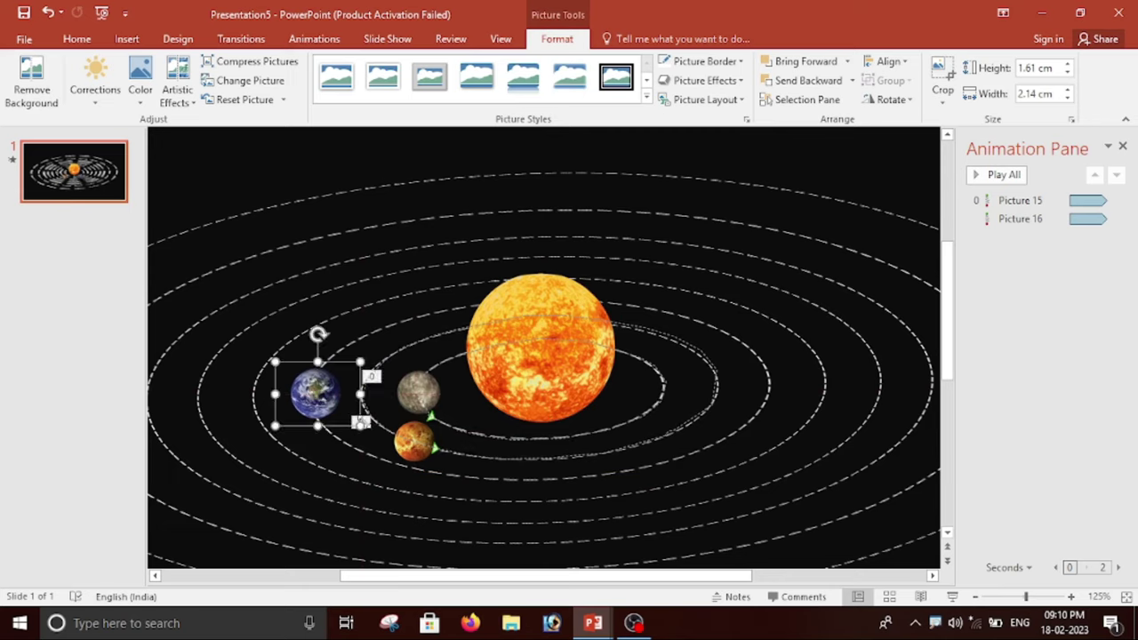
drag(360, 423, 353, 419)
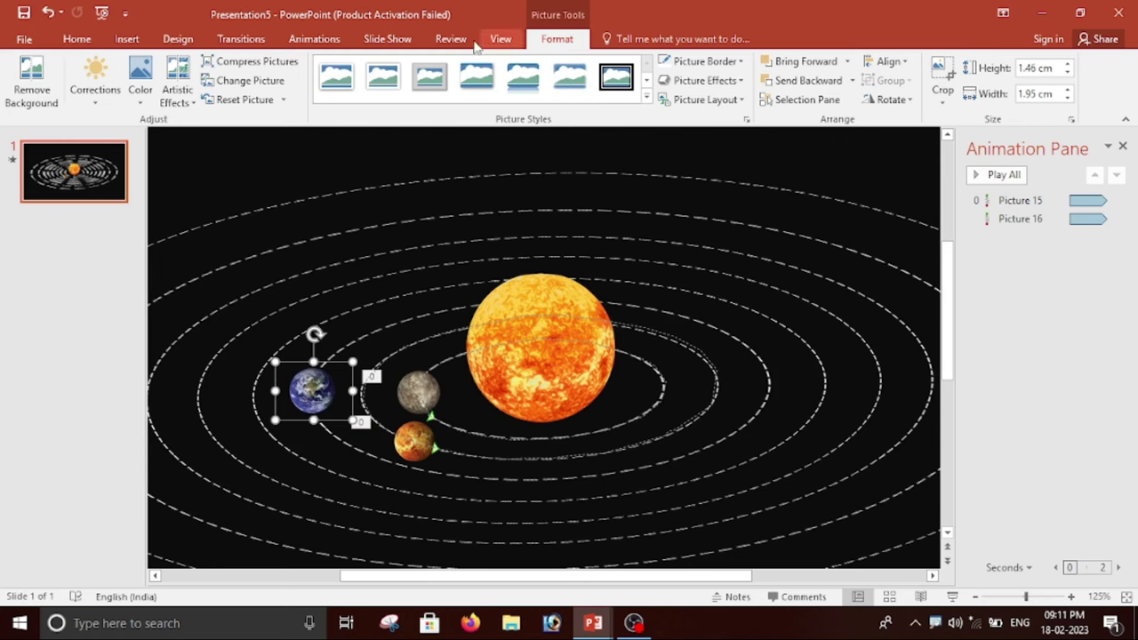
Add a Custom Path animation to Earth, traced around its third orbit.
click(331, 40)
click(694, 84)
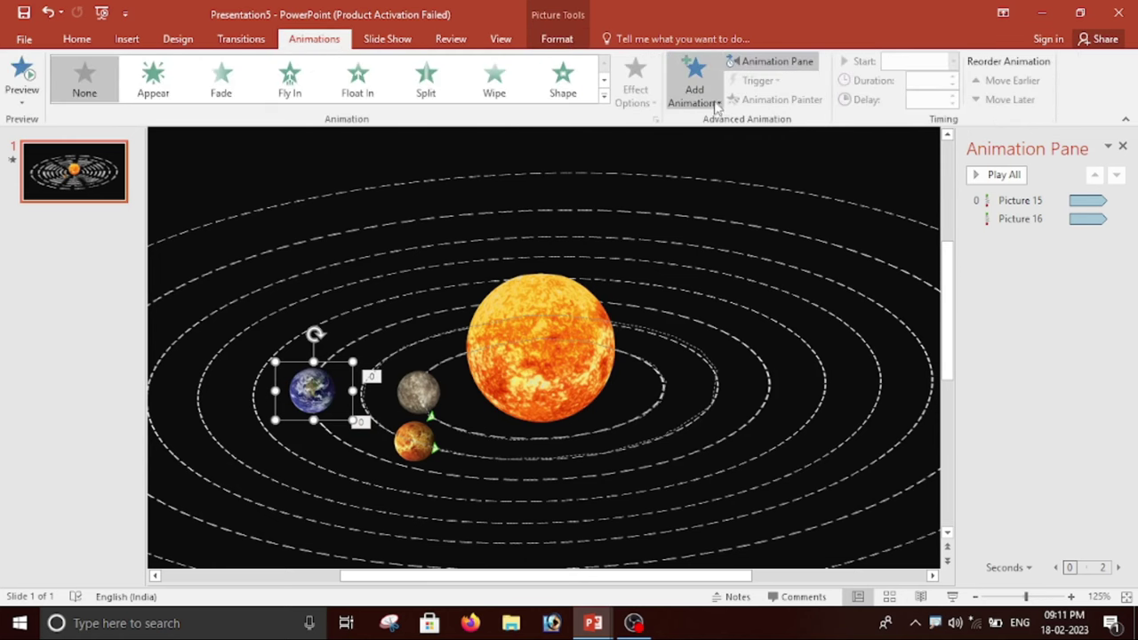
scroll(784, 381, down, 3)
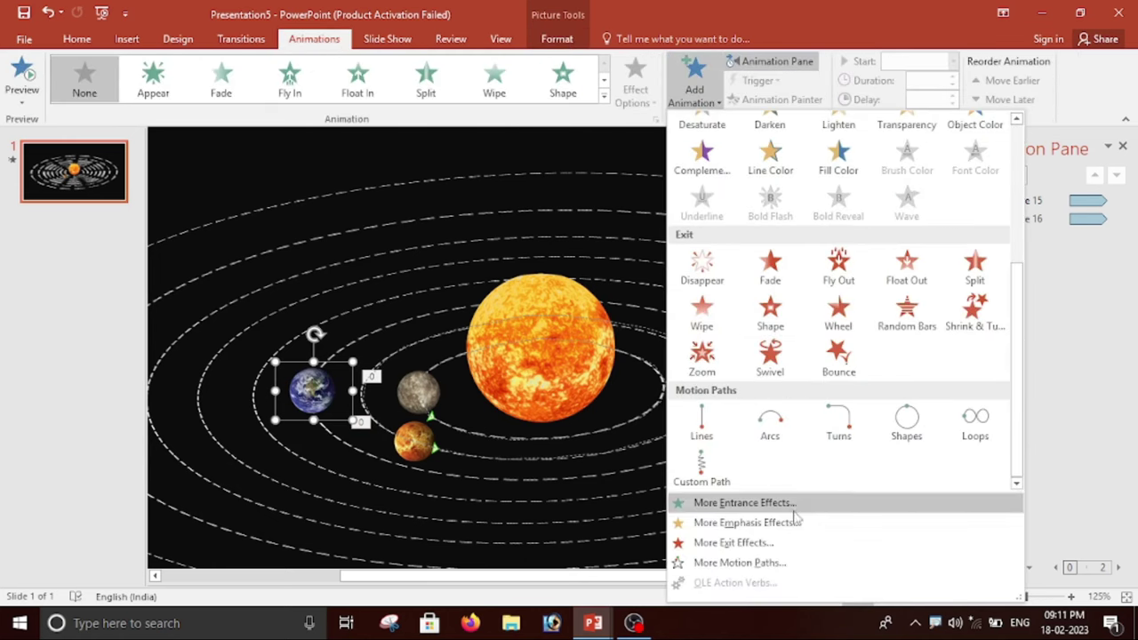
click(709, 477)
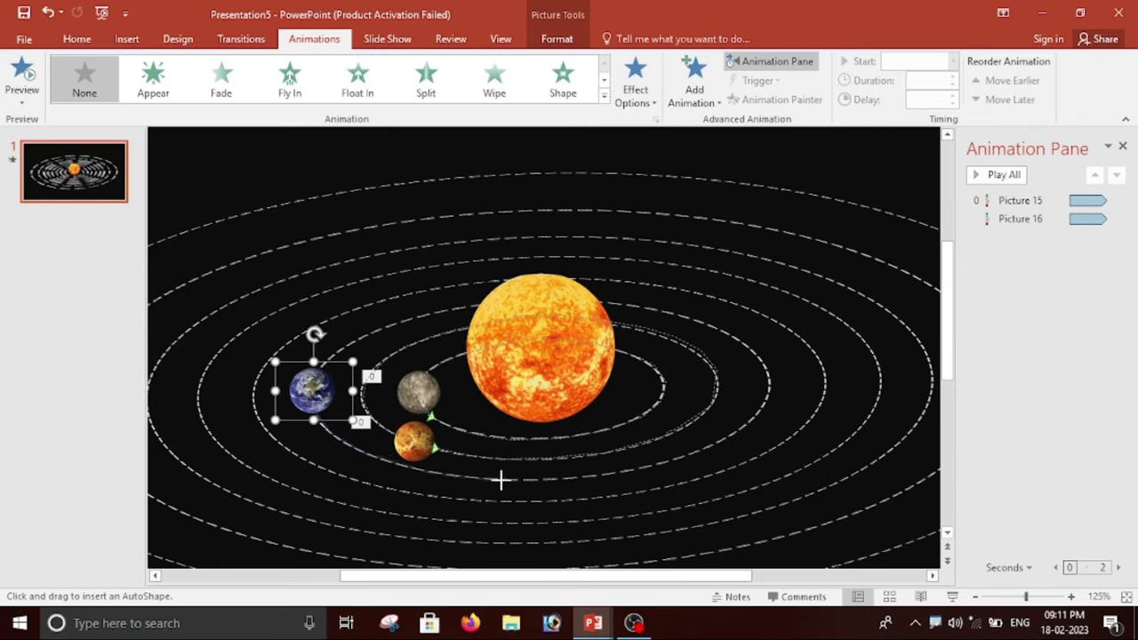
mouse_move(604, 477)
mouse_down()
mouse_move(735, 433)
mouse_move(767, 389)
mouse_move(755, 351)
mouse_move(726, 328)
mouse_move(628, 302)
mouse_up()
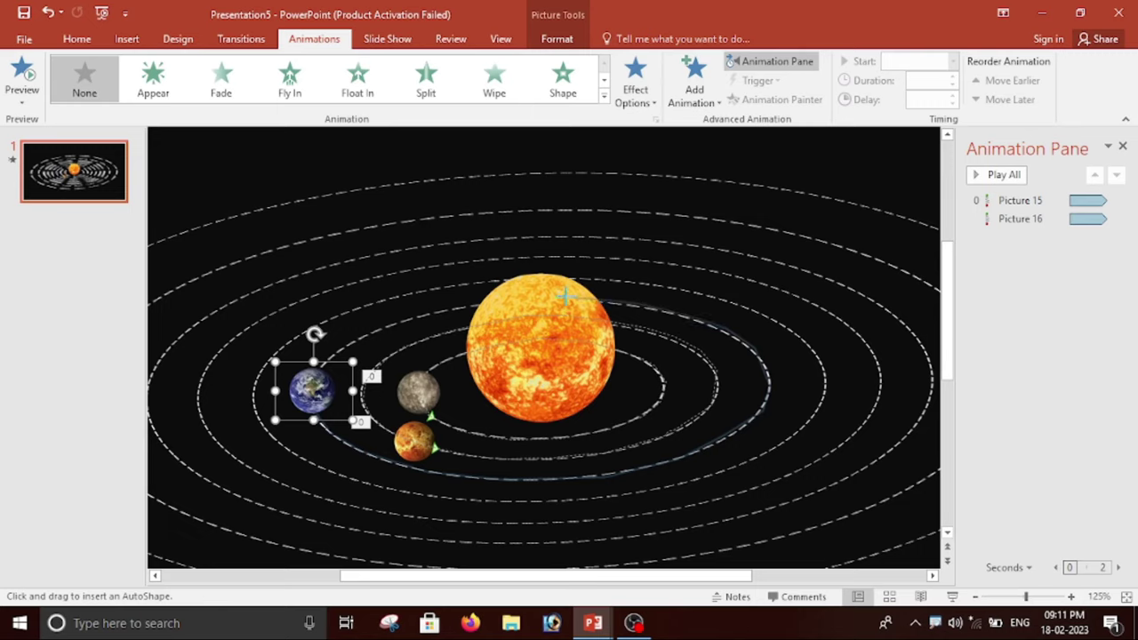
mouse_move(503, 295)
mouse_down()
mouse_move(361, 335)
mouse_move(310, 384)
mouse_up()
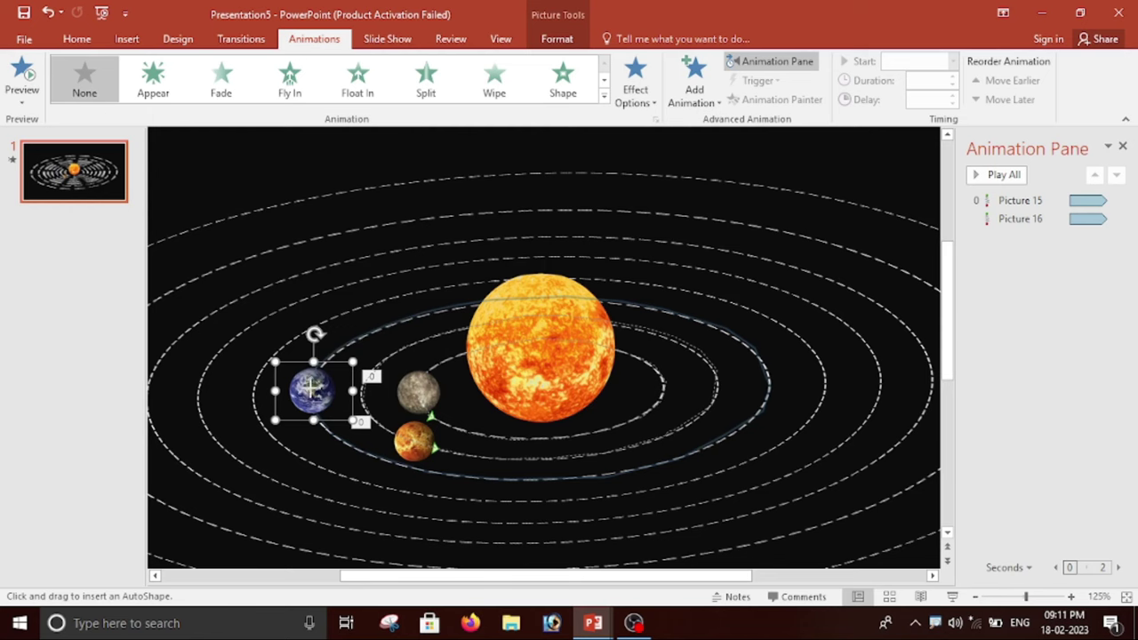
drag(311, 407, 311, 411)
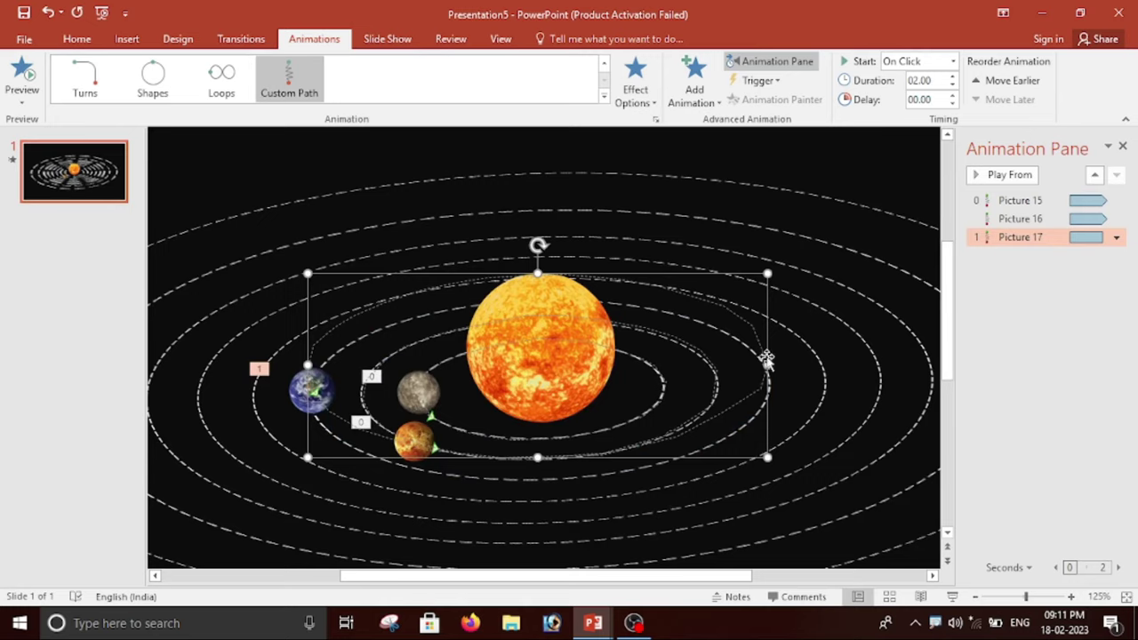
Nudge Earth's path down five steps and right one, then preview it.
key(Down)
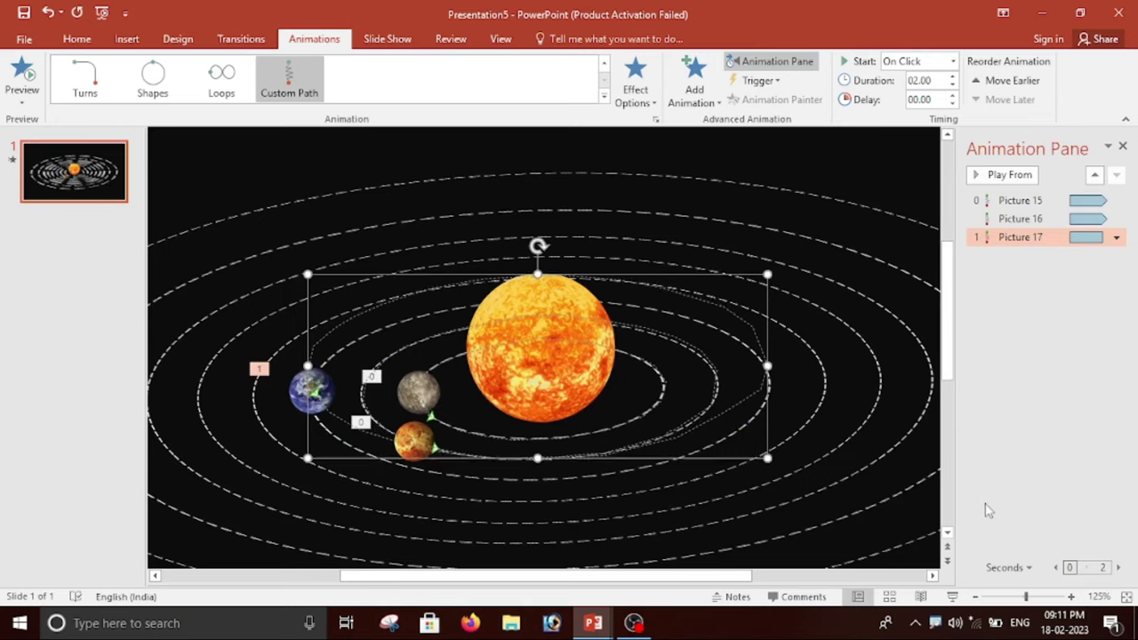
key(Down)
key(Down)
key(Down)
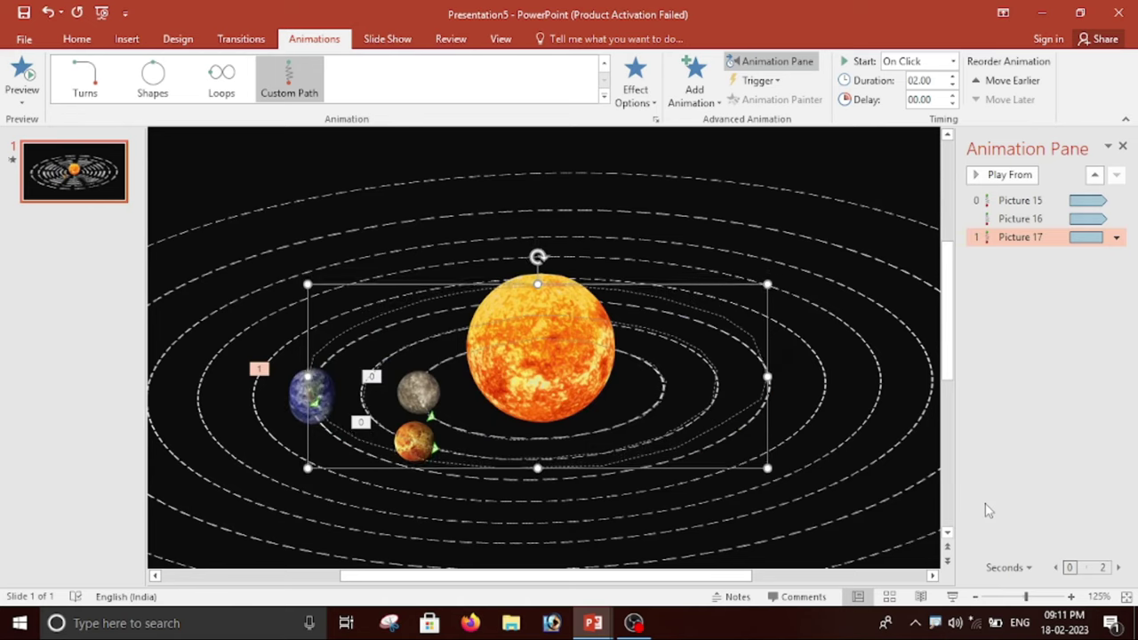
key(Down)
key(Down)
key(Down)
key(Down)
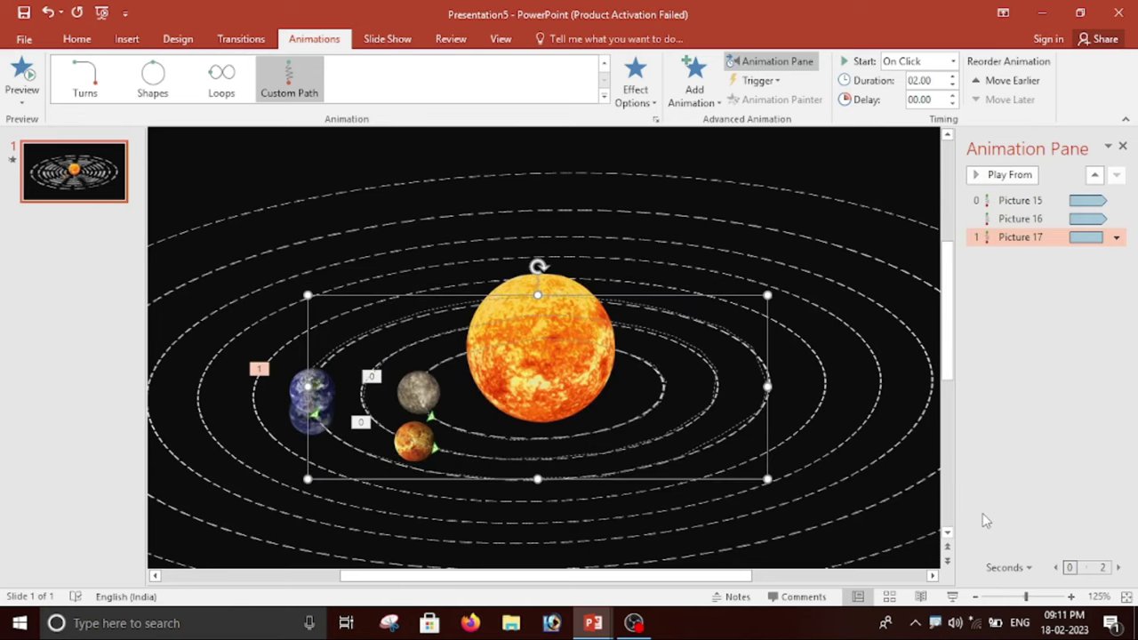
key(Down)
key(Down)
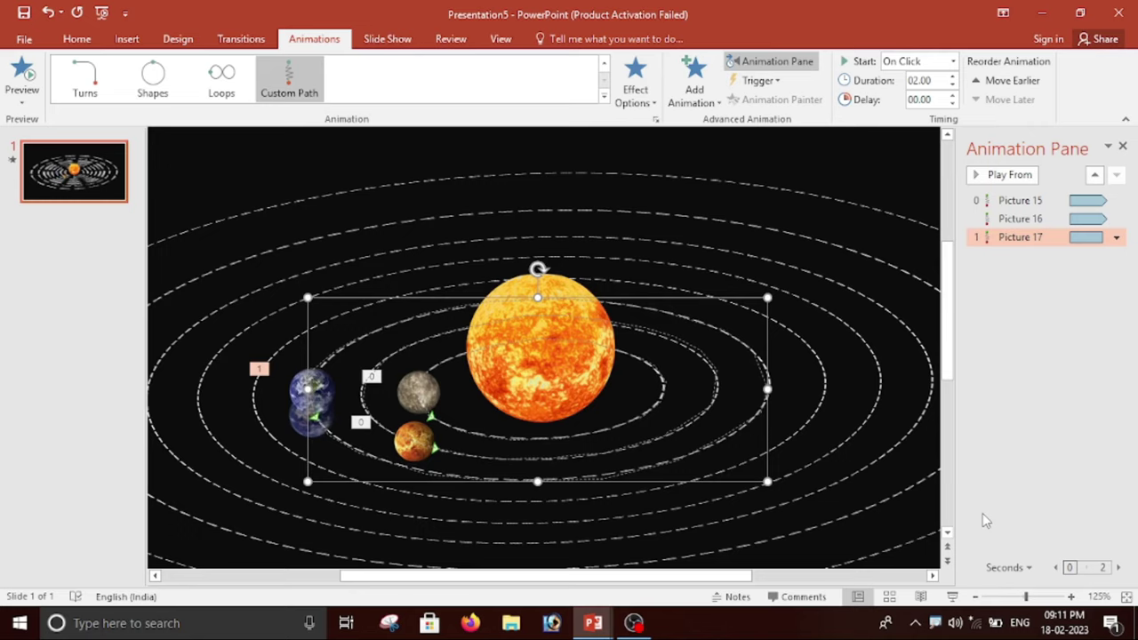
key(Down)
key(Right)
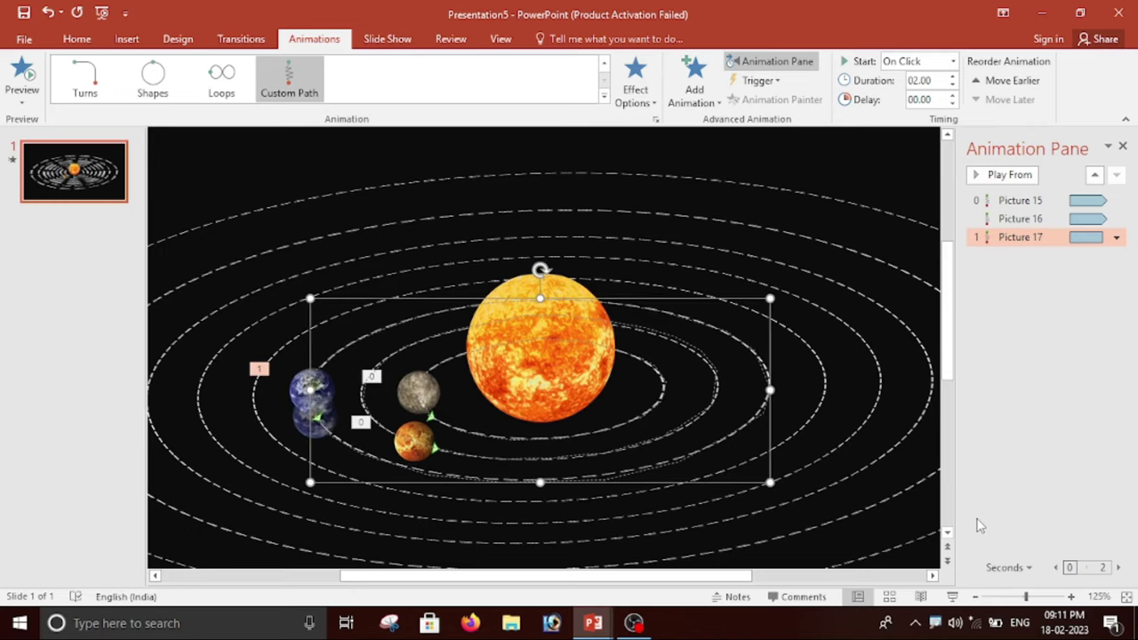
click(989, 177)
right_click(1036, 238)
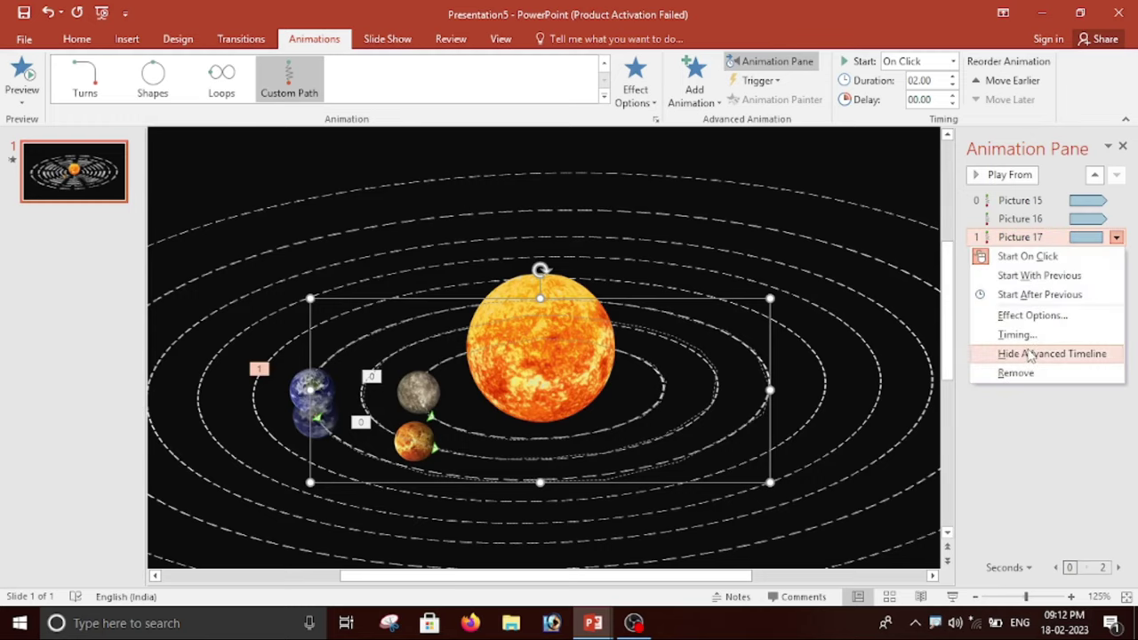
Set Smooth end to 0 and make Earth's orbit start With Previous.
click(1031, 316)
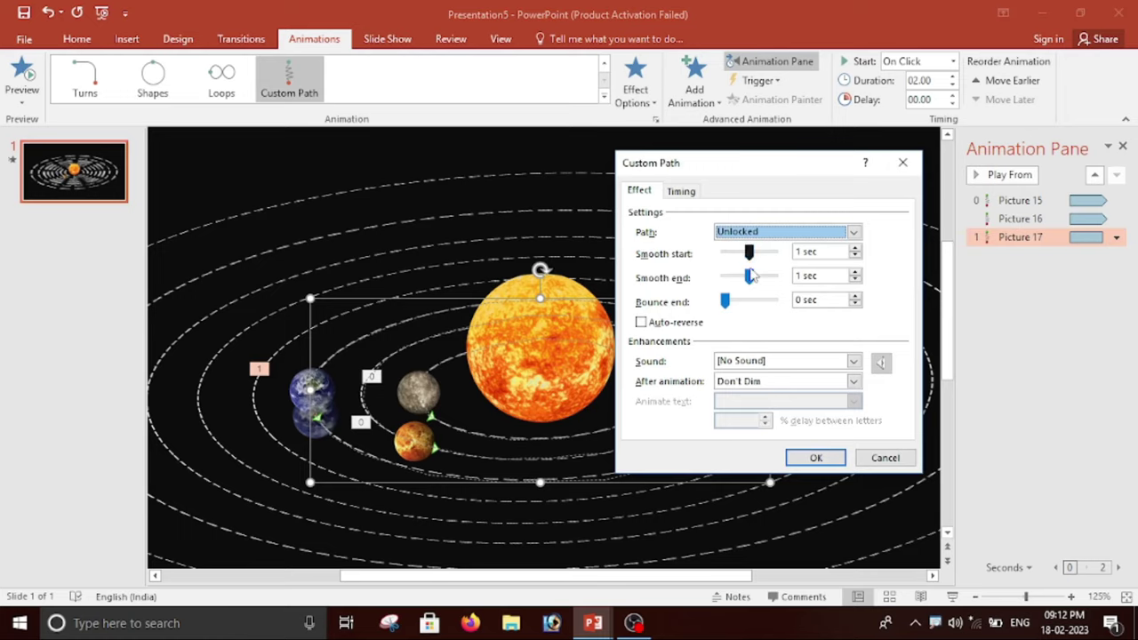
mouse_move(752, 277)
mouse_down()
mouse_move(725, 277)
mouse_move(725, 256)
mouse_up()
click(681, 191)
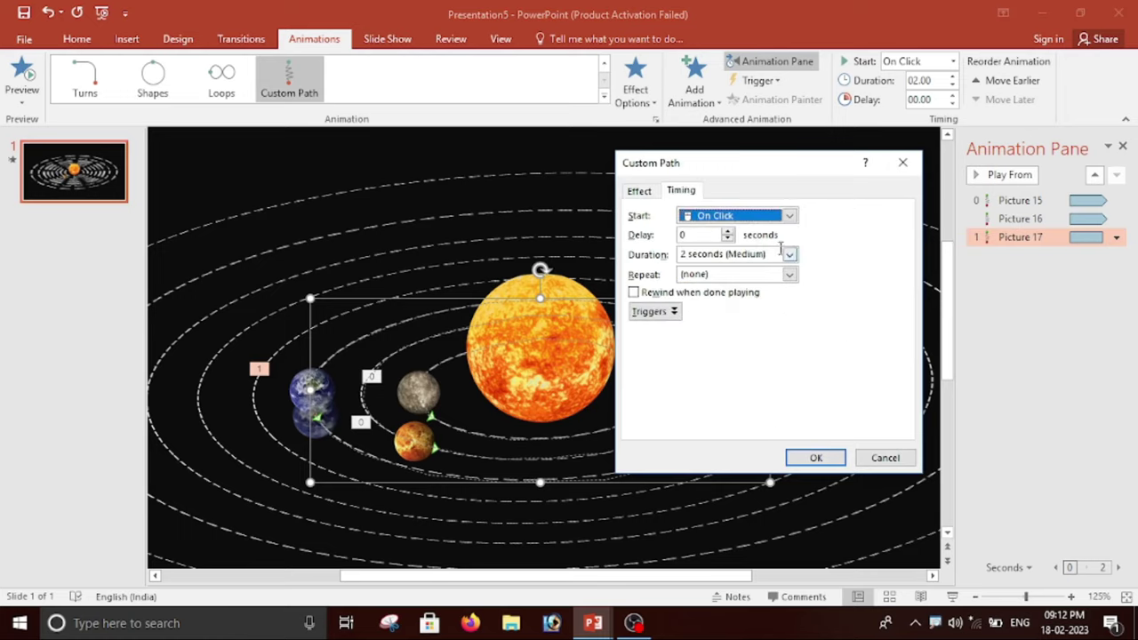
click(788, 216)
click(720, 246)
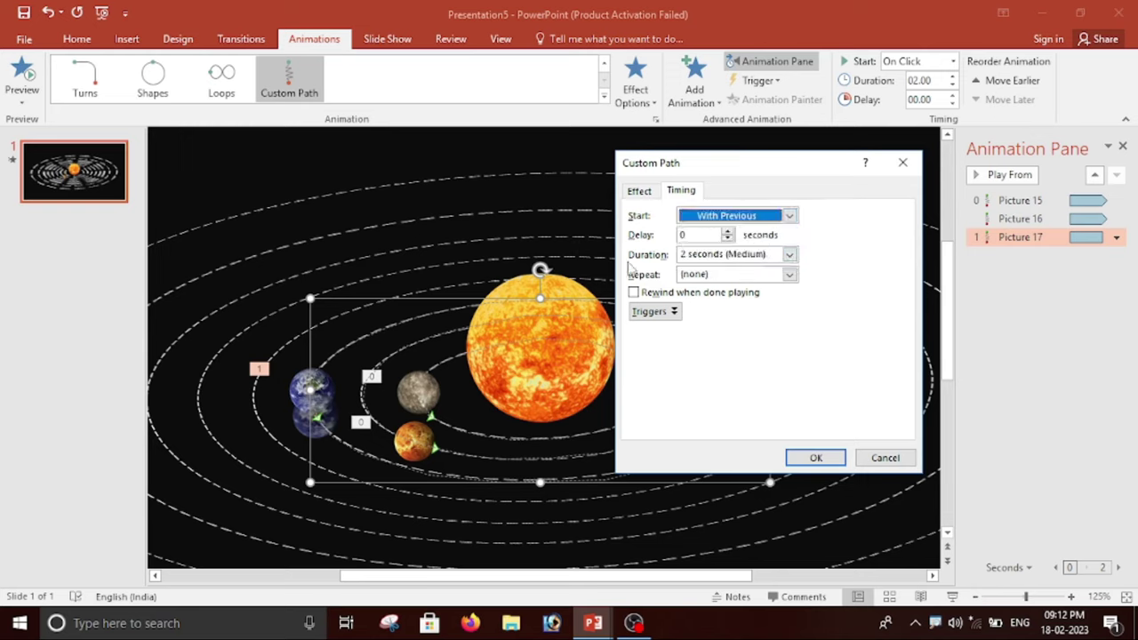
click(788, 254)
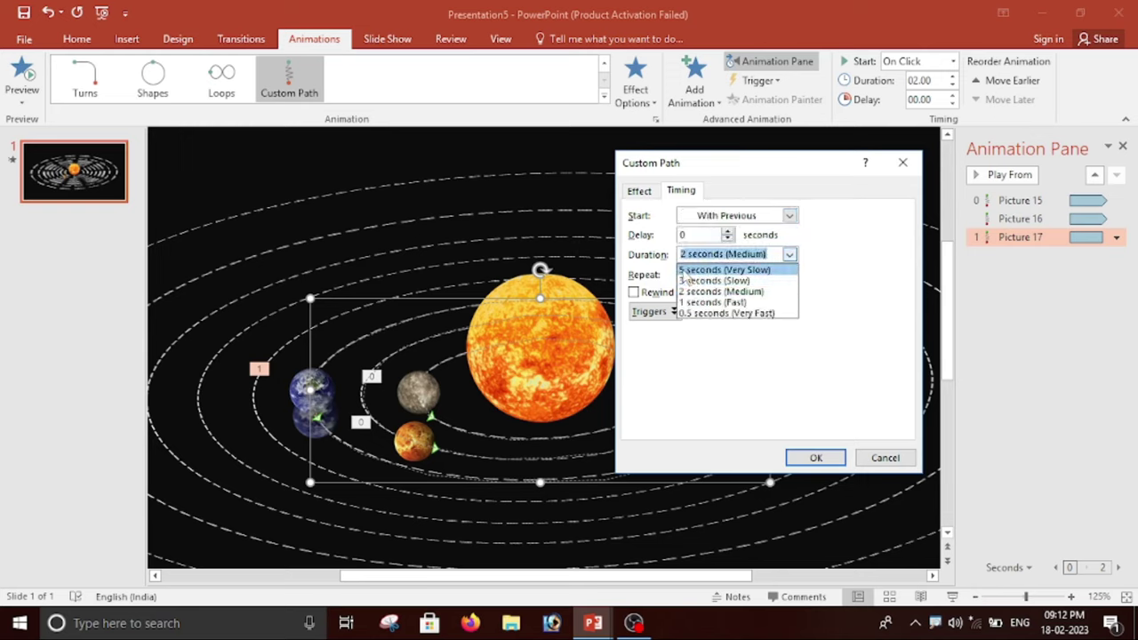
click(686, 270)
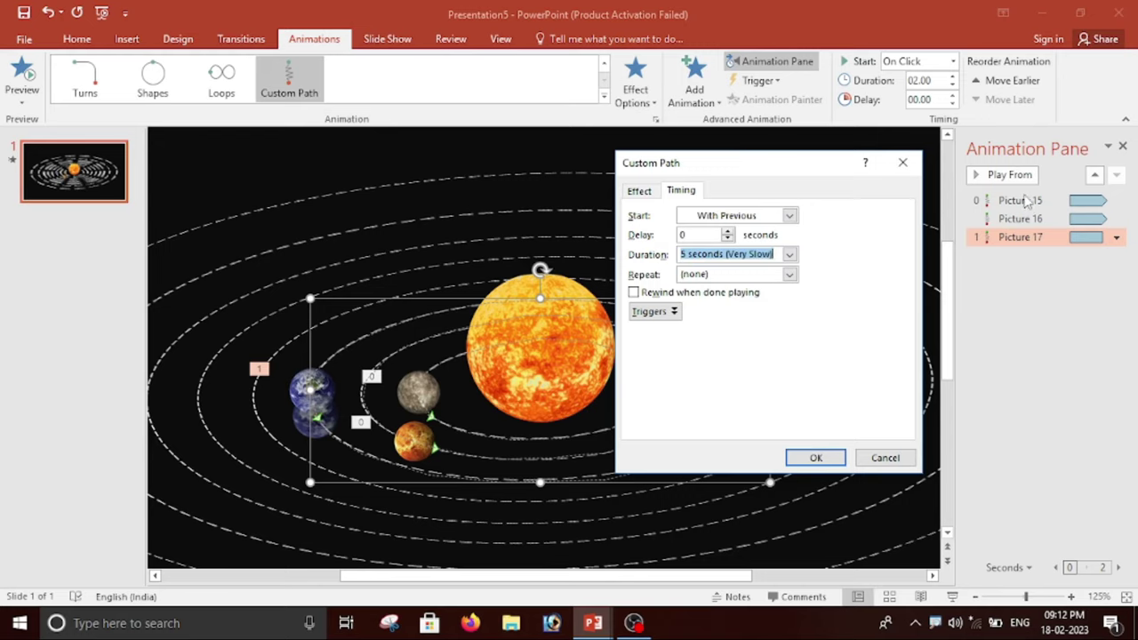
Give Earth's orbit a 15-second duration repeating until end of slide, and apply.
click(693, 255)
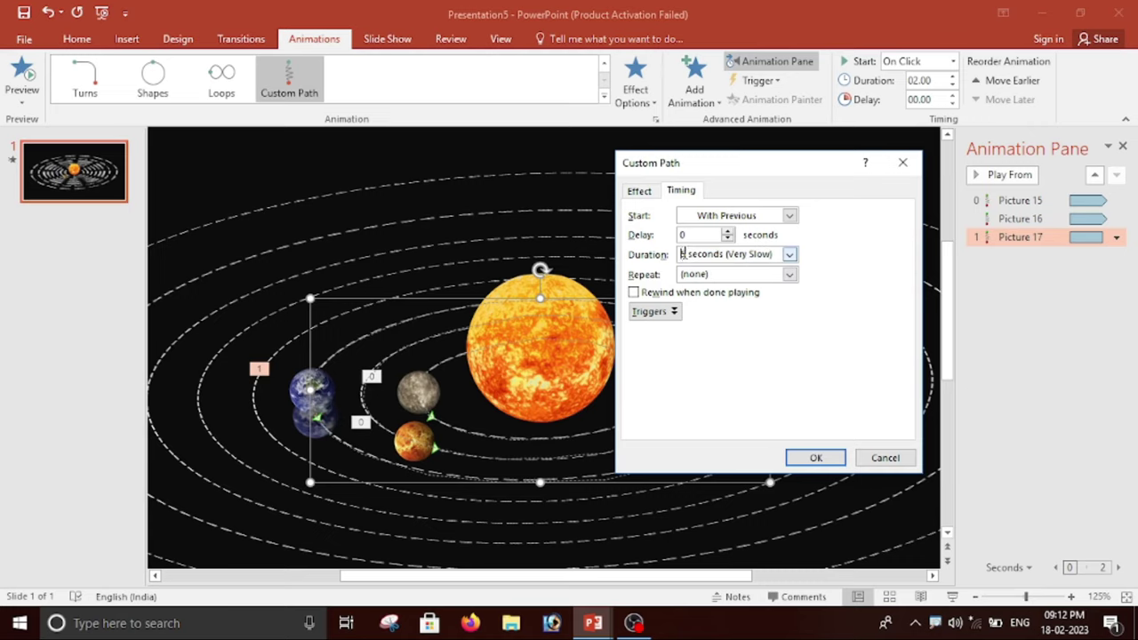
text(10)
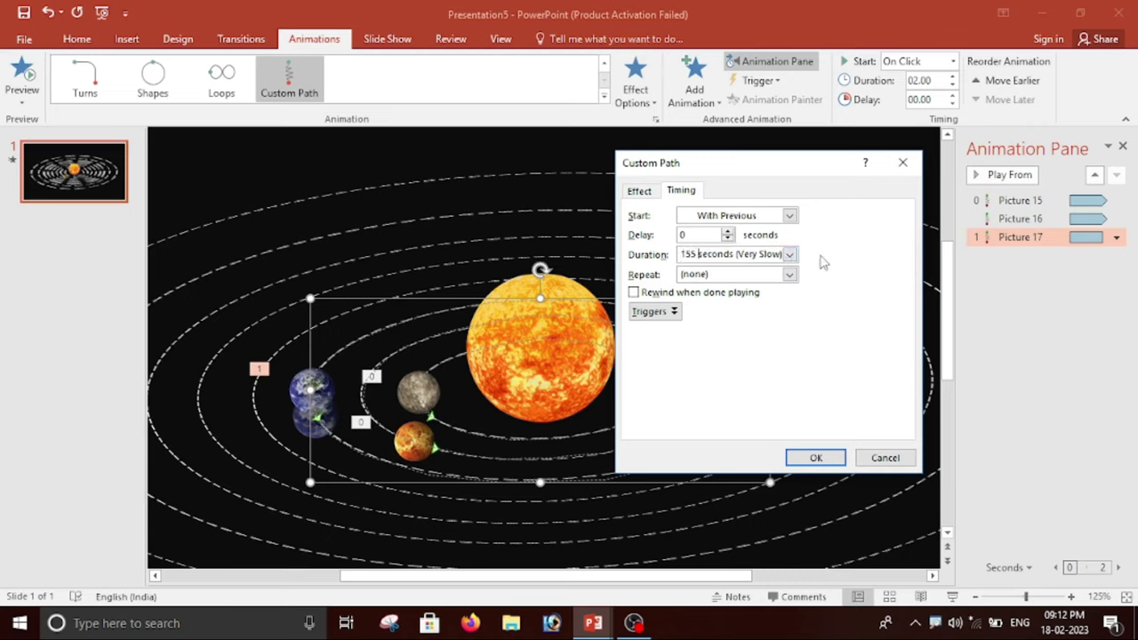
key(BackSpace)
key(BackSpace)
key(BackSpace)
text(5)
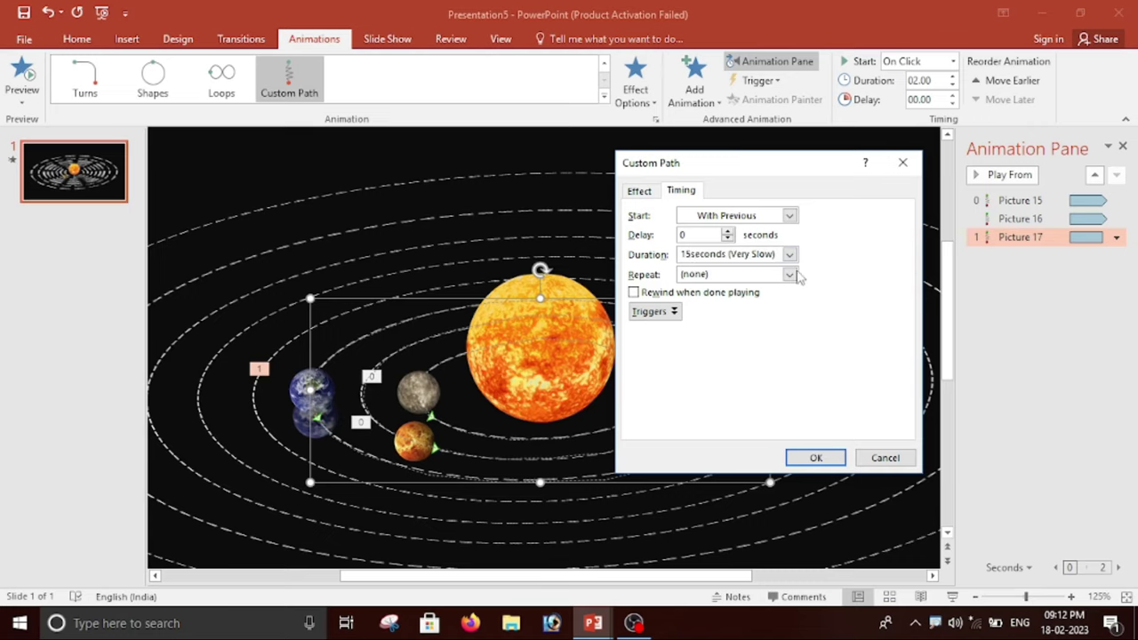
click(795, 276)
click(729, 368)
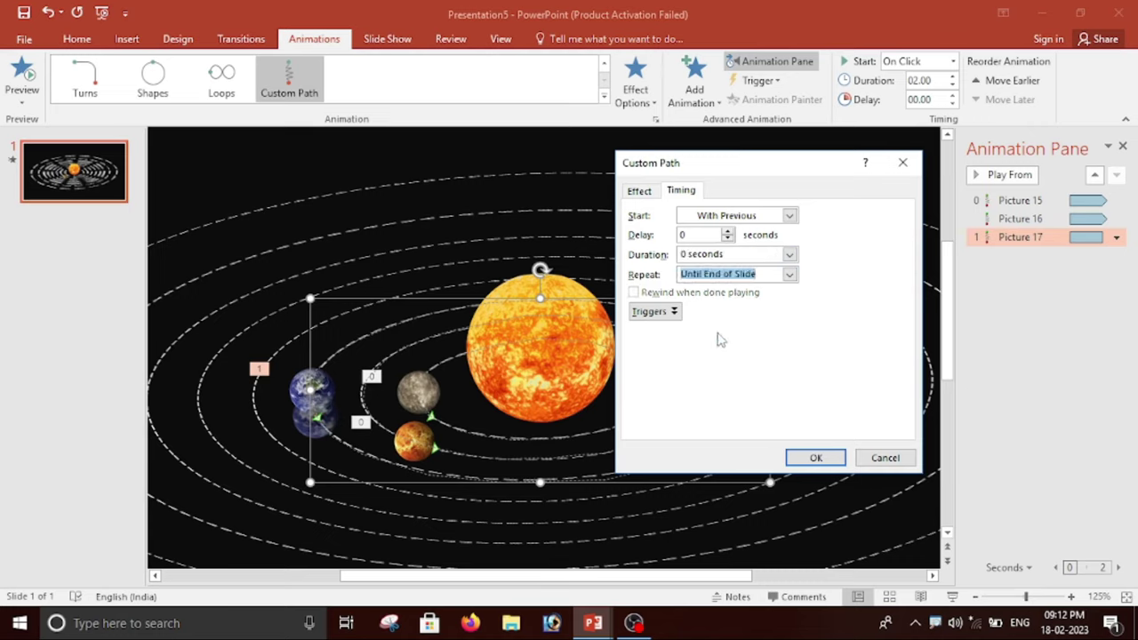
click(789, 255)
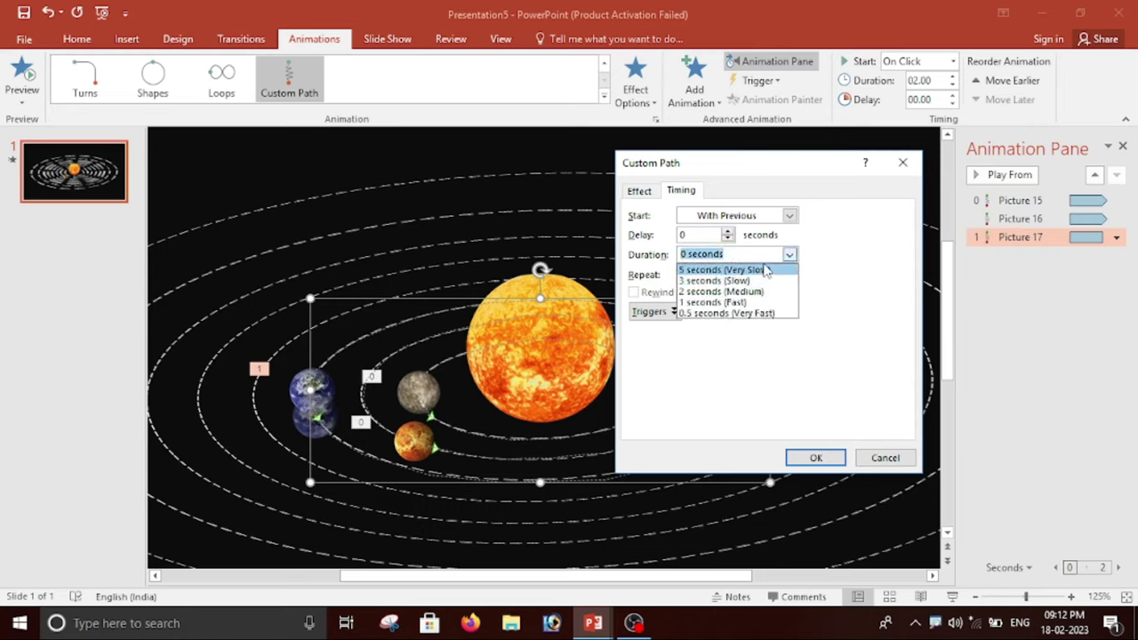
click(708, 257)
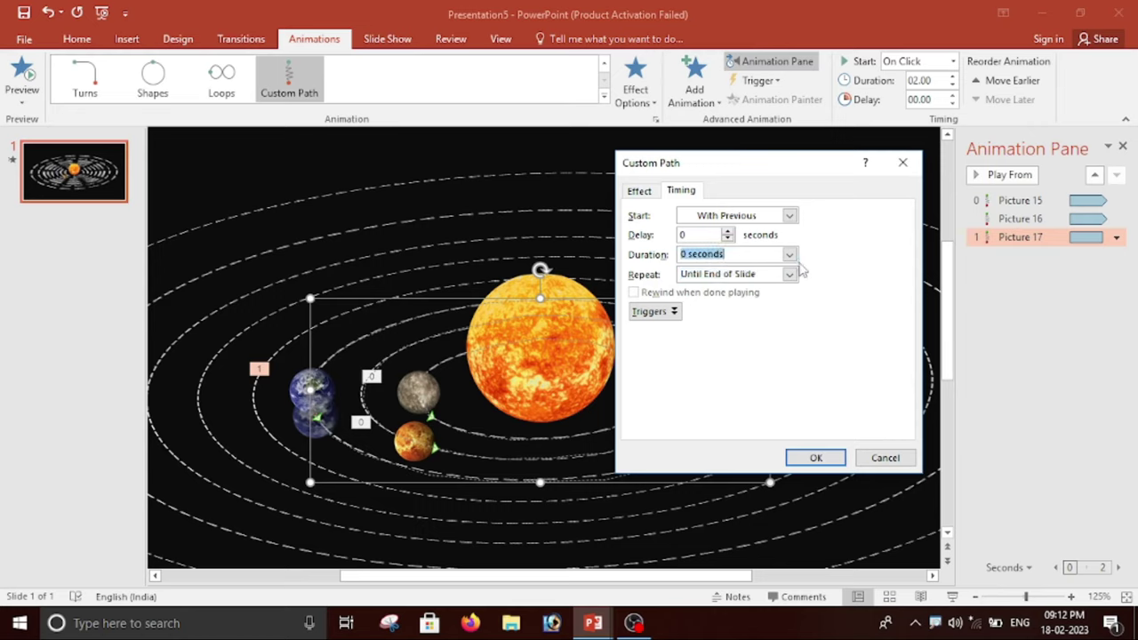
click(790, 255)
click(757, 265)
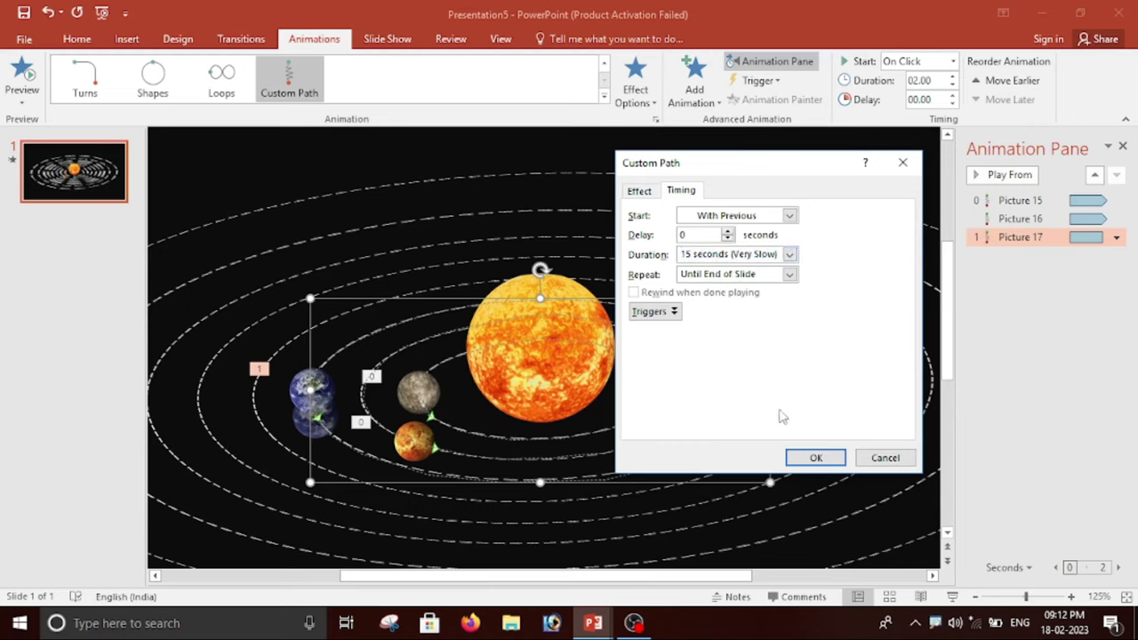
click(820, 466)
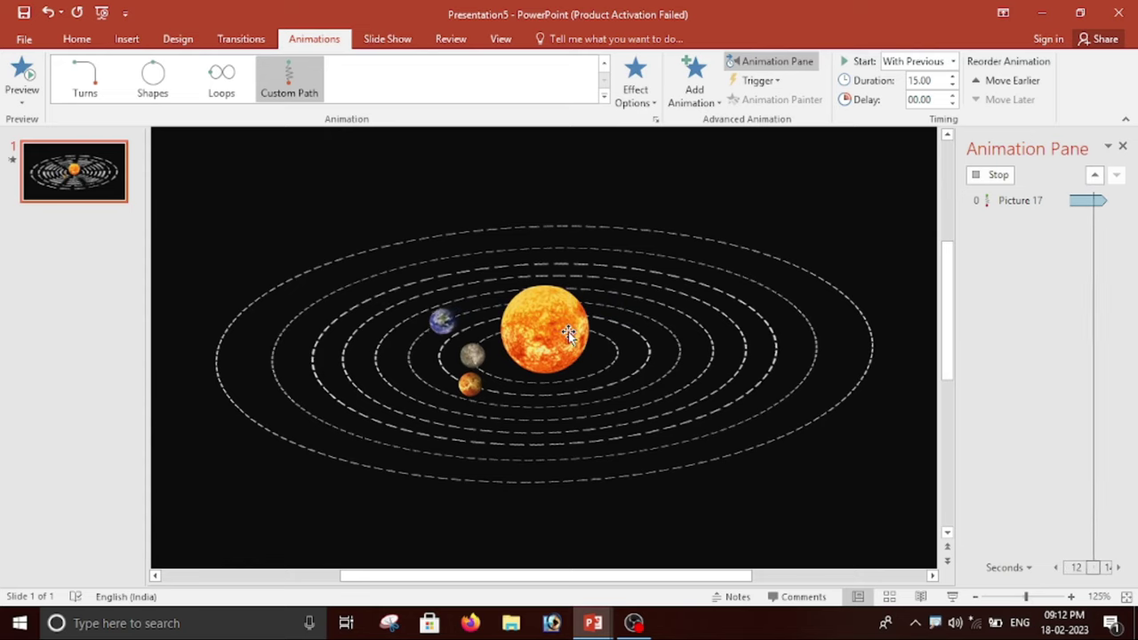
Stop the preview, select the sun and play all animations to review the planets' orbits.
click(546, 324)
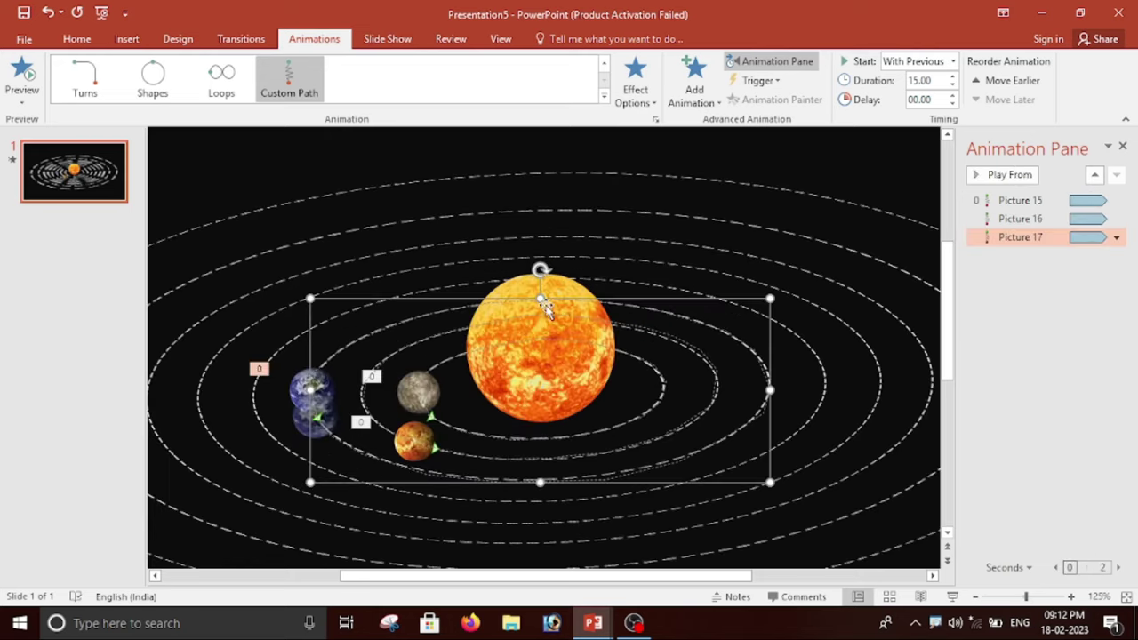
click(553, 289)
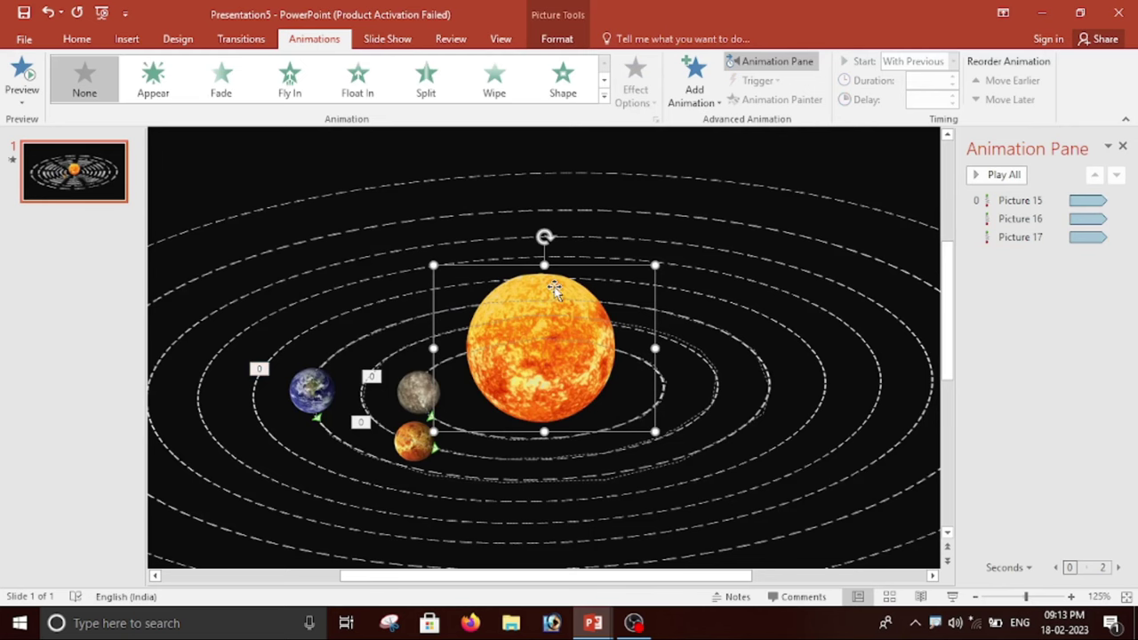
click(557, 38)
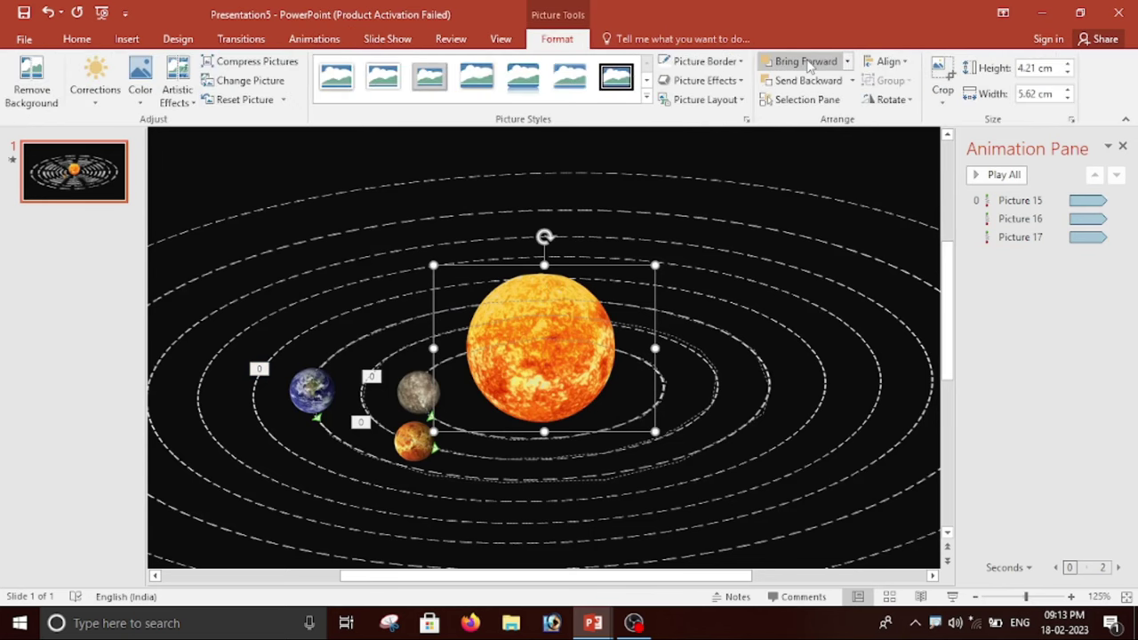
click(1004, 175)
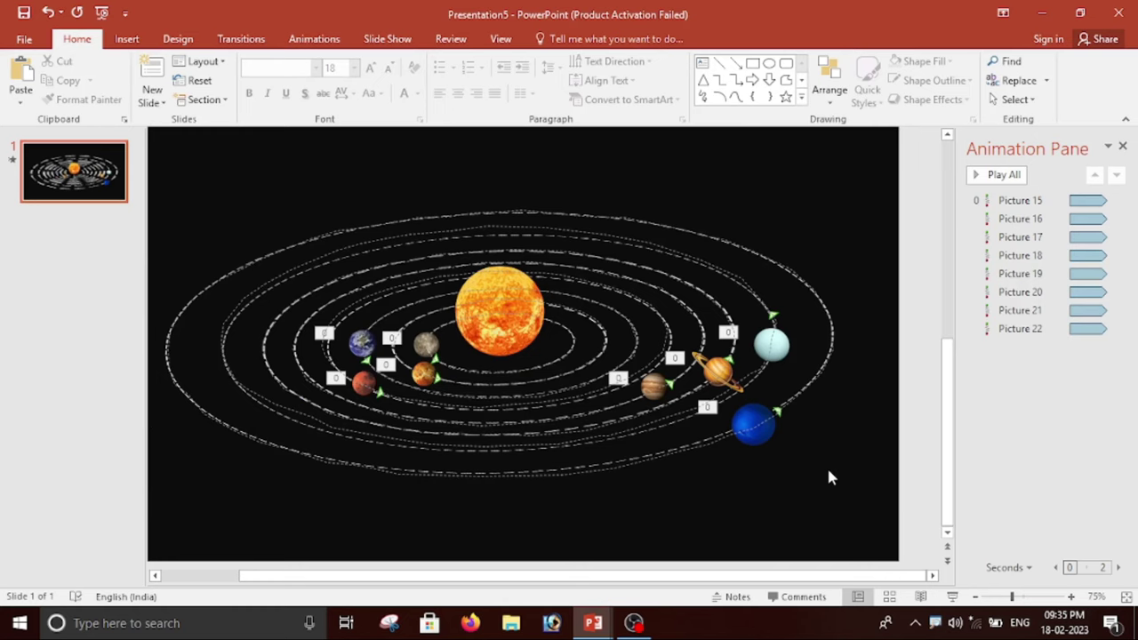
Run the slide show with F5 to watch all eight planets orbit, then end the show.
key(F5)
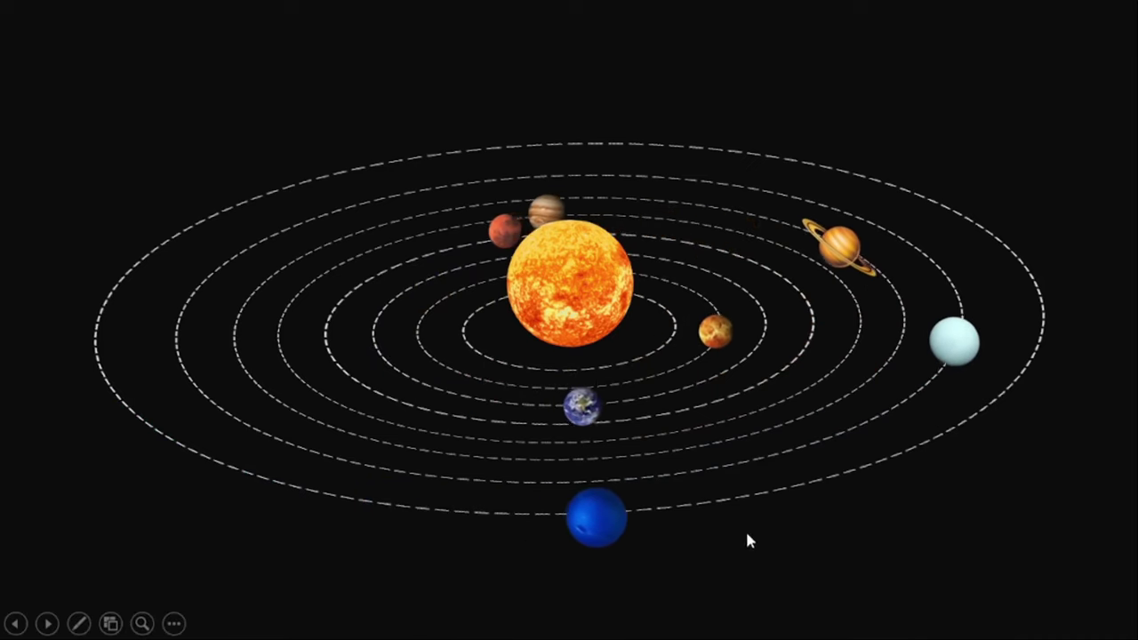
right_click(877, 524)
click(918, 516)
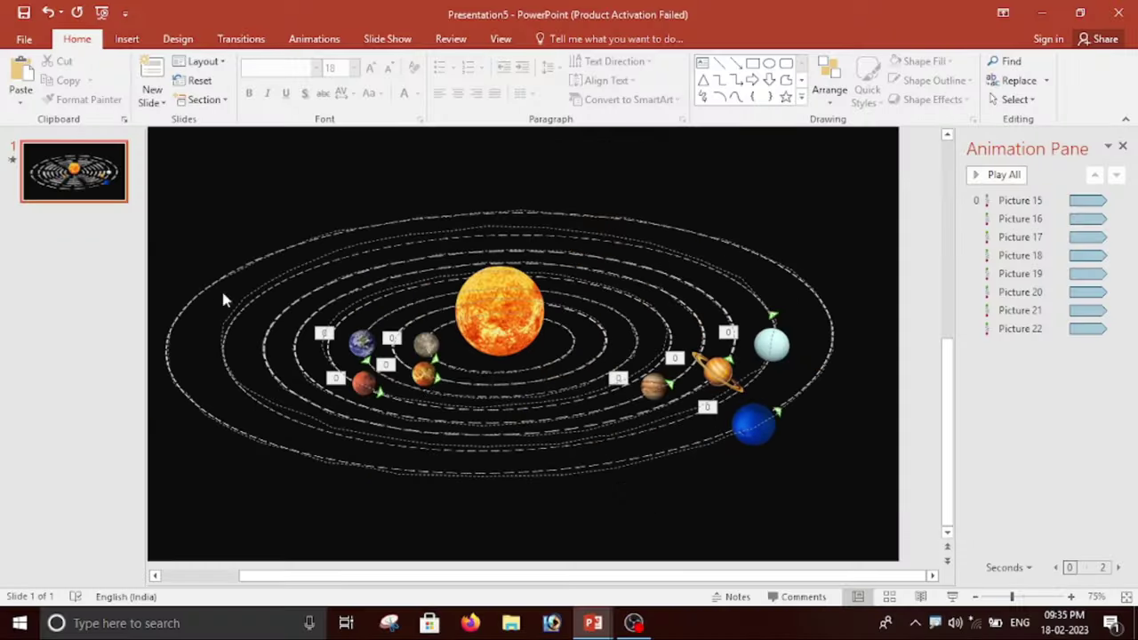
Insert the 'start' starfield picture from the Desktop.
click(126, 39)
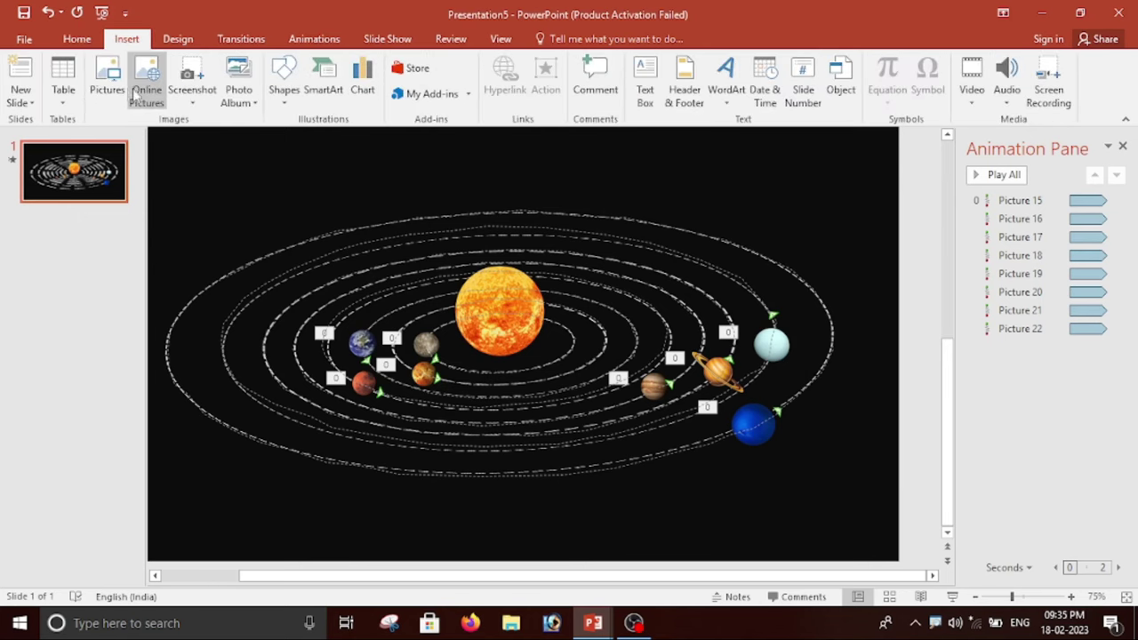
click(107, 85)
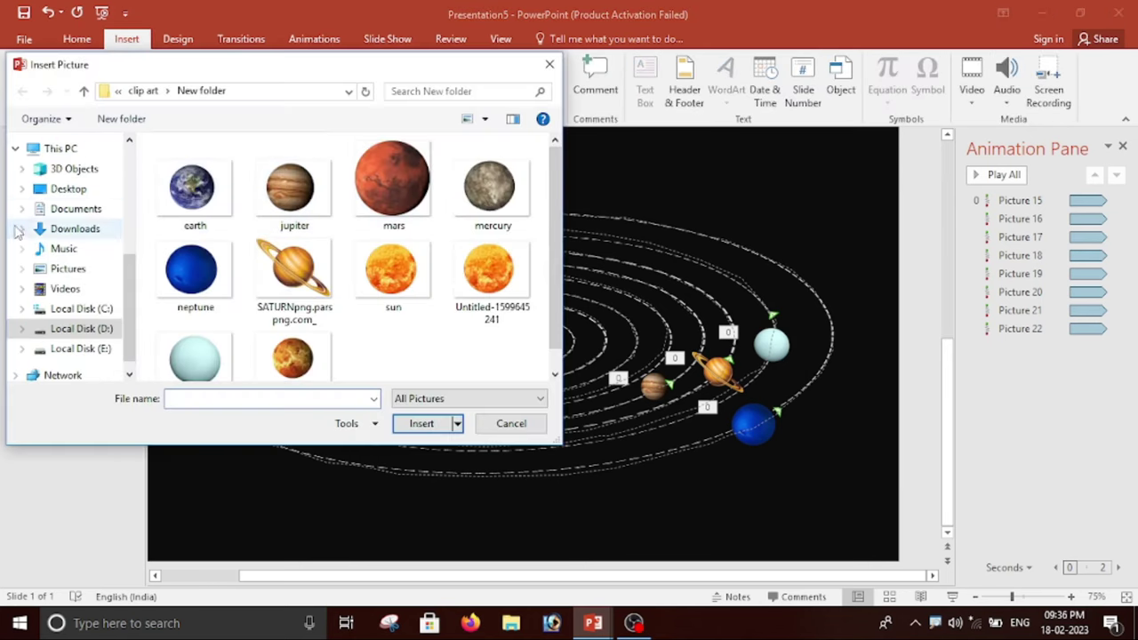
click(64, 189)
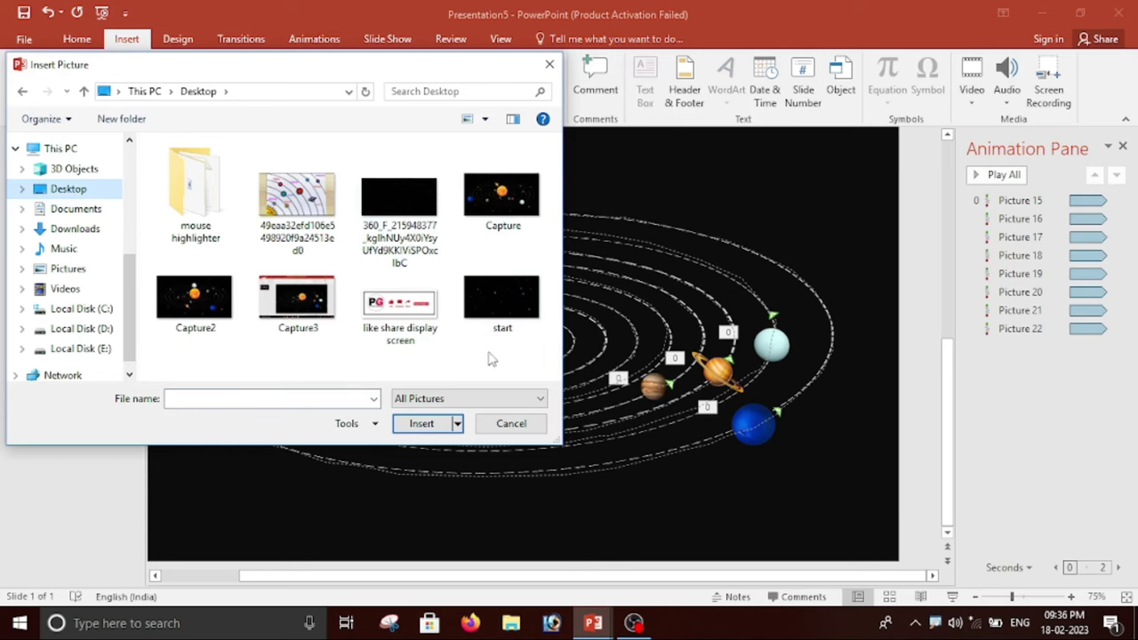
click(520, 308)
click(430, 430)
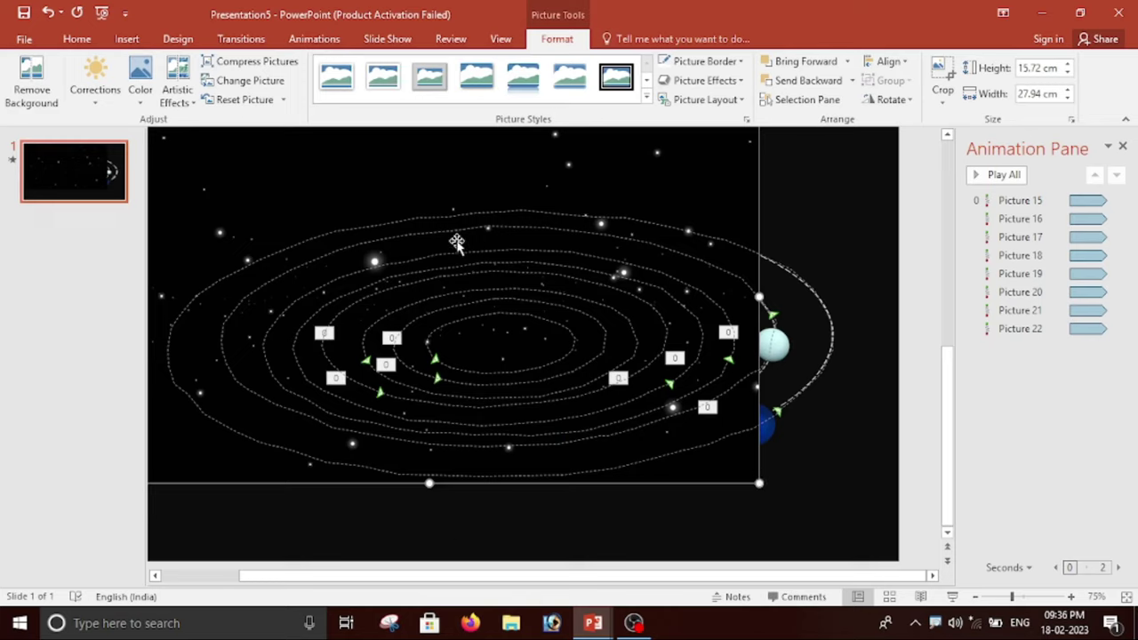
Stretch the starfield to fill the slide and send it behind the sun, planets and orbits.
drag(733, 478, 793, 517)
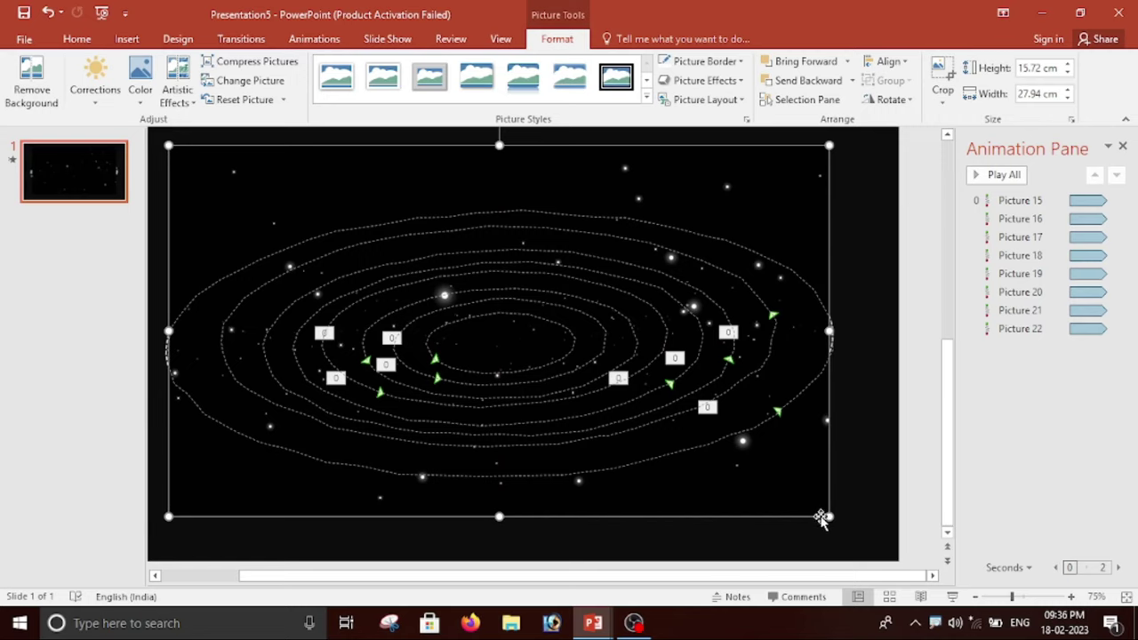
drag(825, 514, 908, 561)
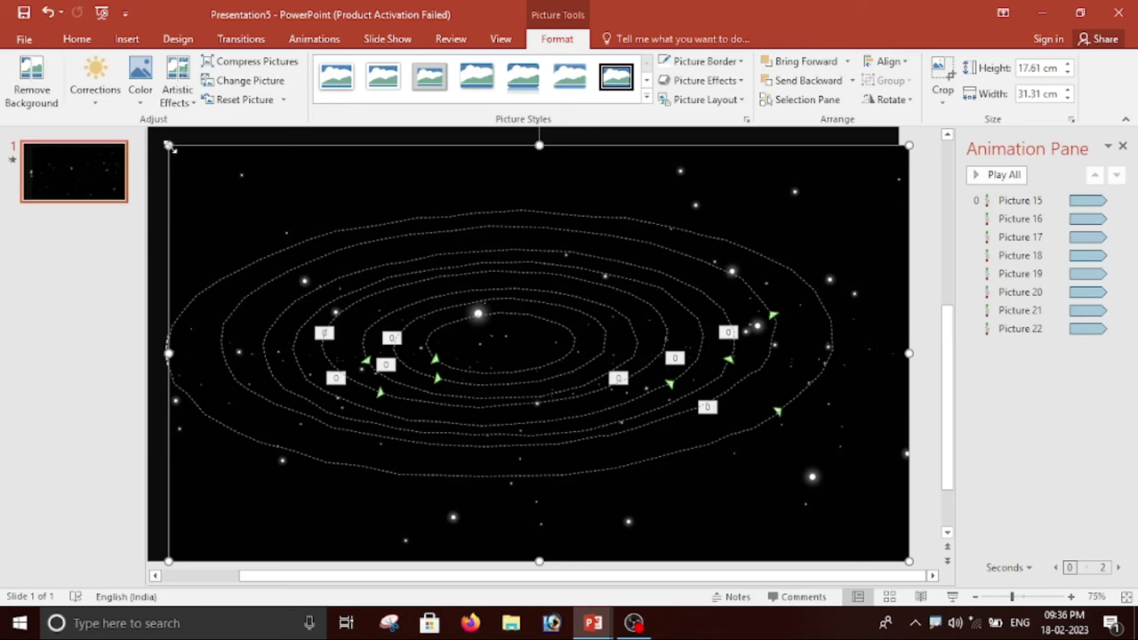
mouse_move(168, 145)
mouse_down()
mouse_move(203, 179)
mouse_move(158, 132)
mouse_up()
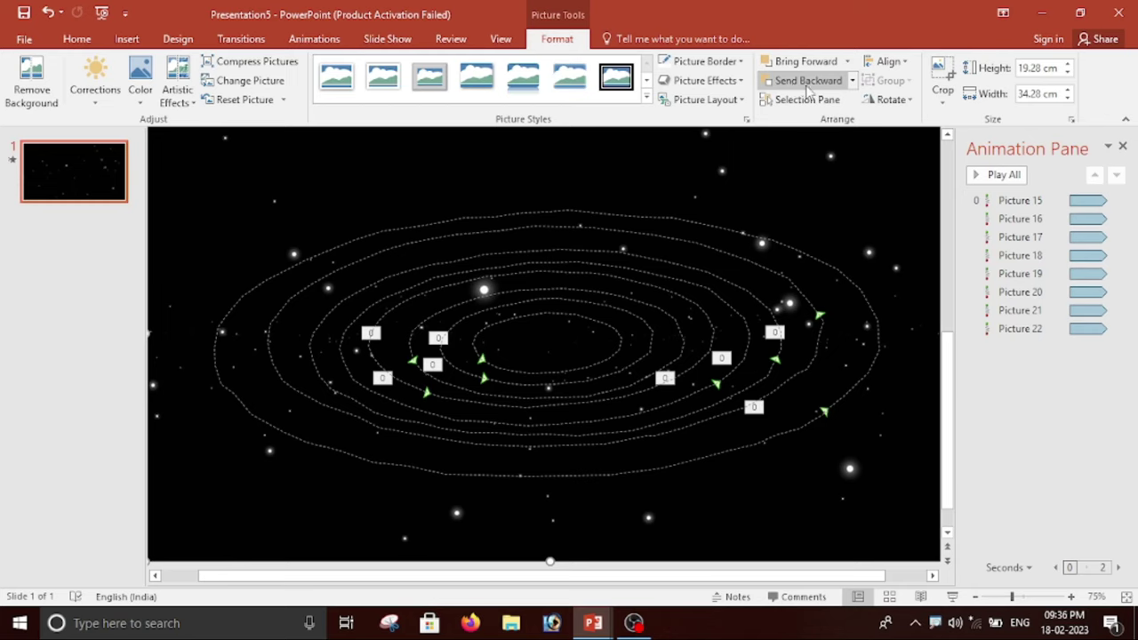
click(808, 81)
click(807, 81)
click(807, 81)
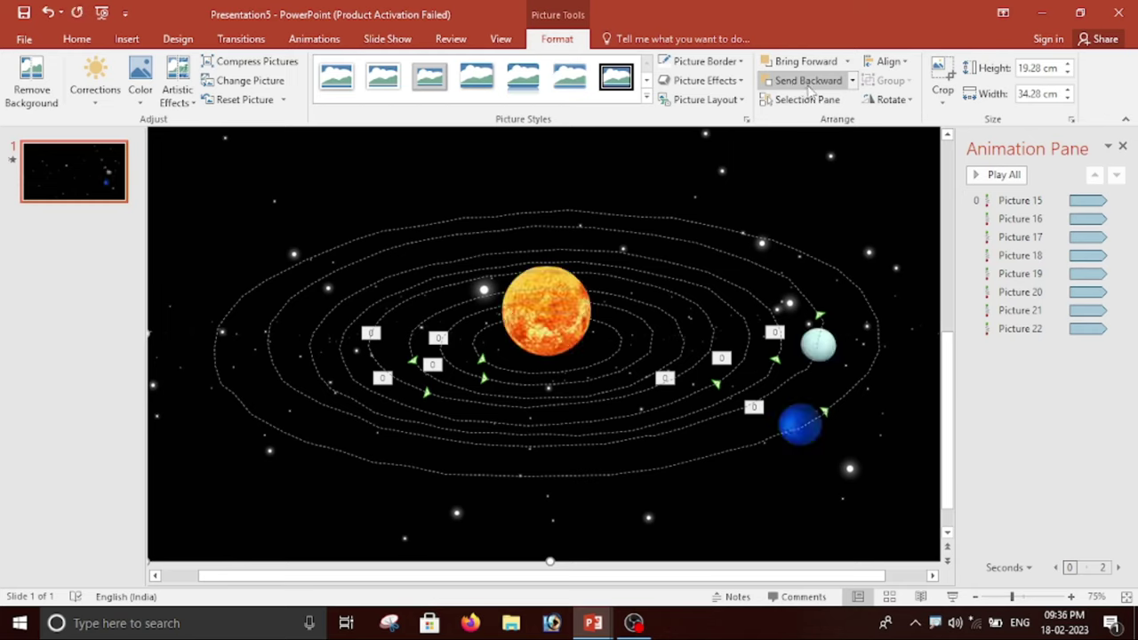
click(808, 81)
click(808, 81)
click(807, 80)
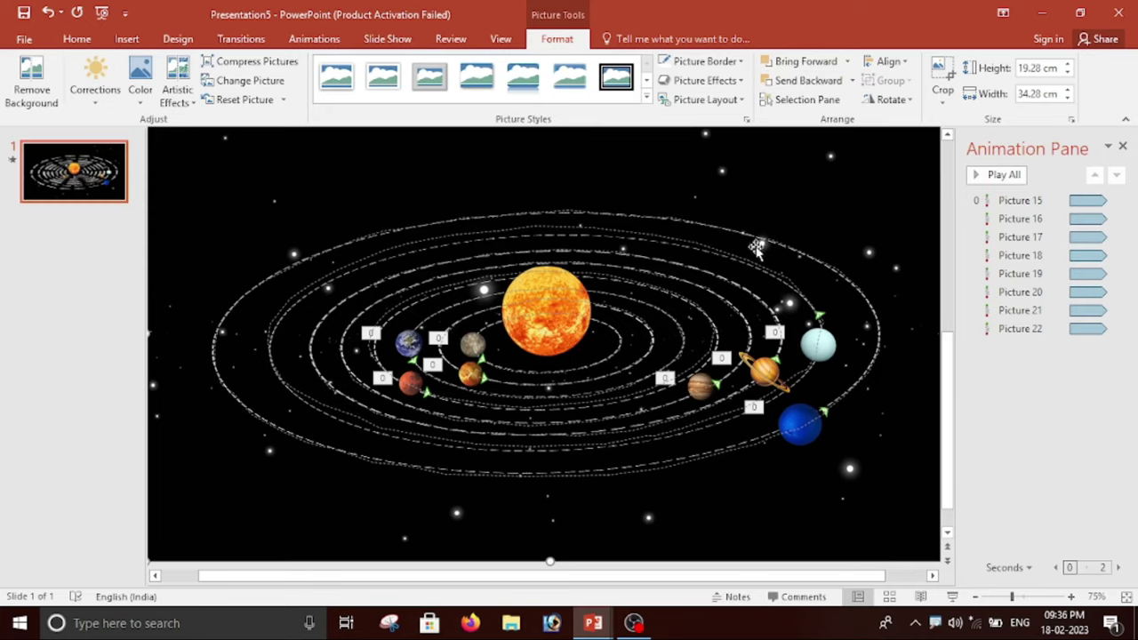
scroll(925, 414, down, 4)
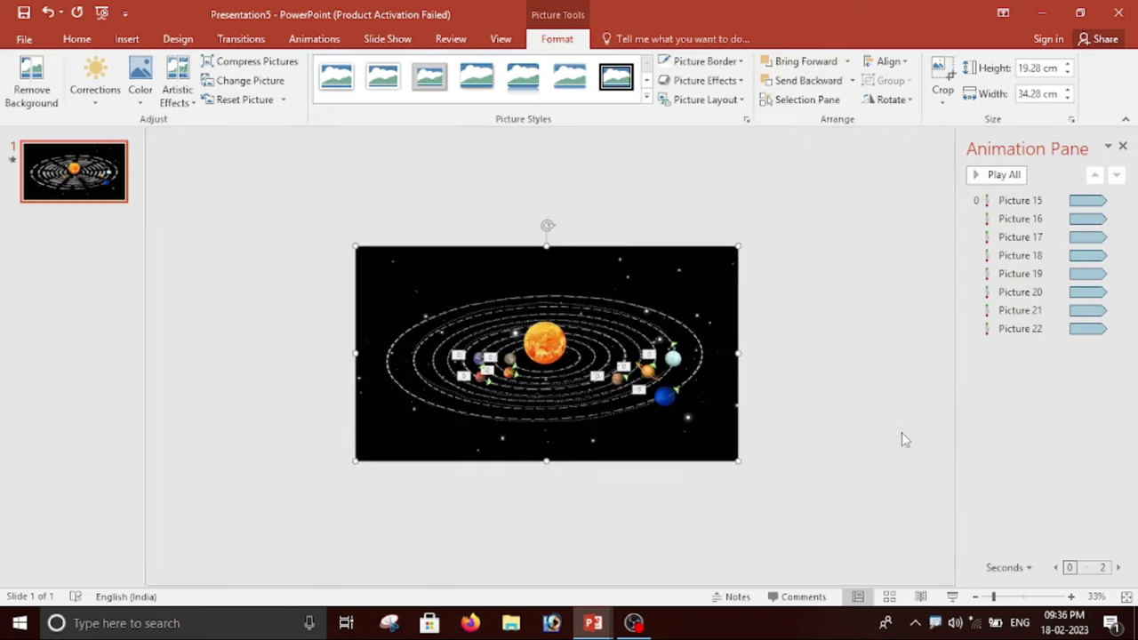
scroll(760, 483, down, 1)
scroll(842, 539, up, 3)
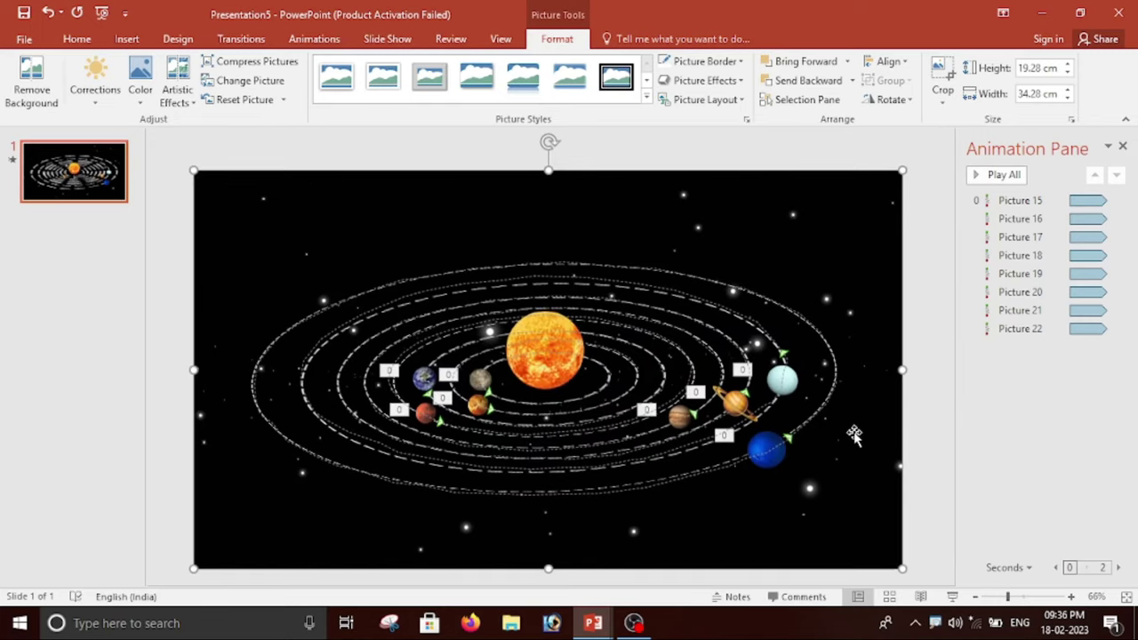
key(F5)
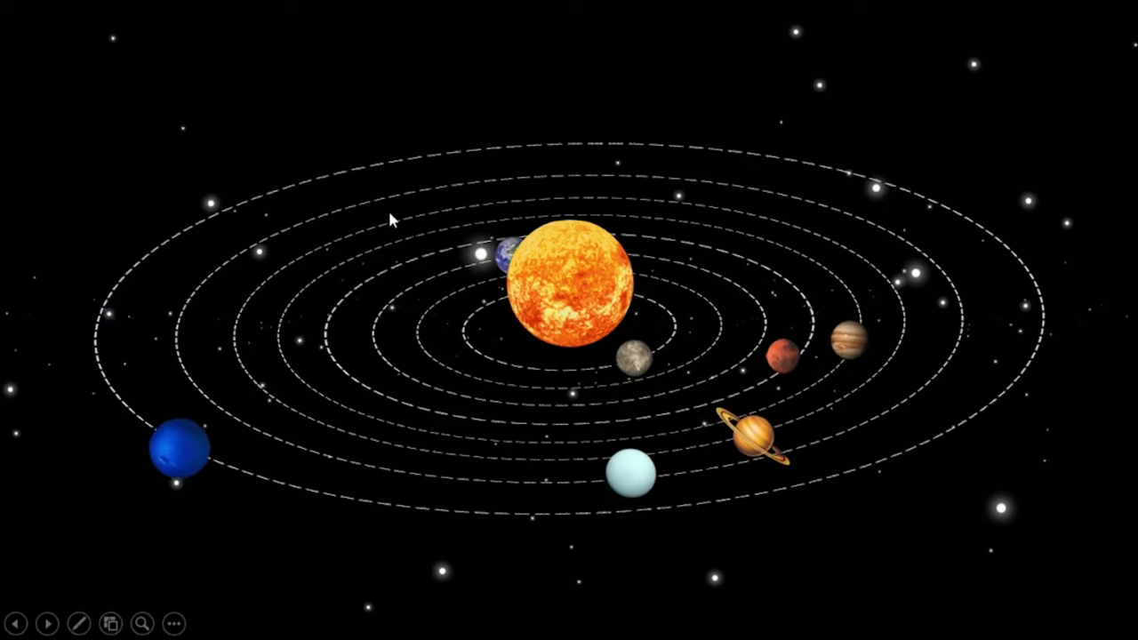
right_click(1040, 74)
click(983, 315)
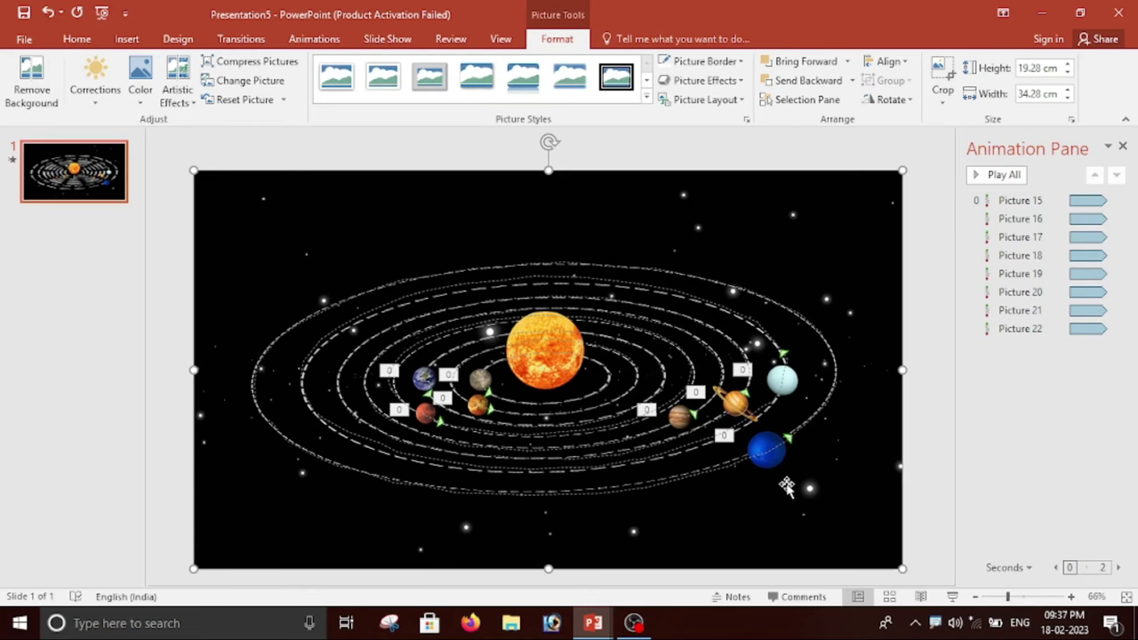
Export the presentation with Create a Video at Presentation Quality (1920 x 1080).
click(24, 39)
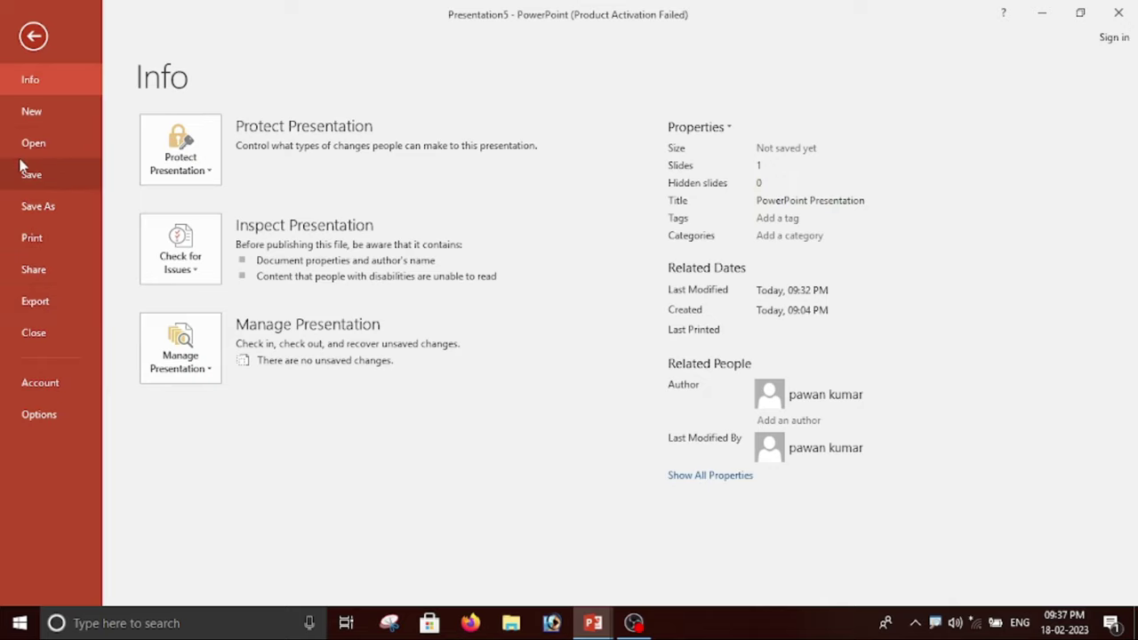
click(34, 305)
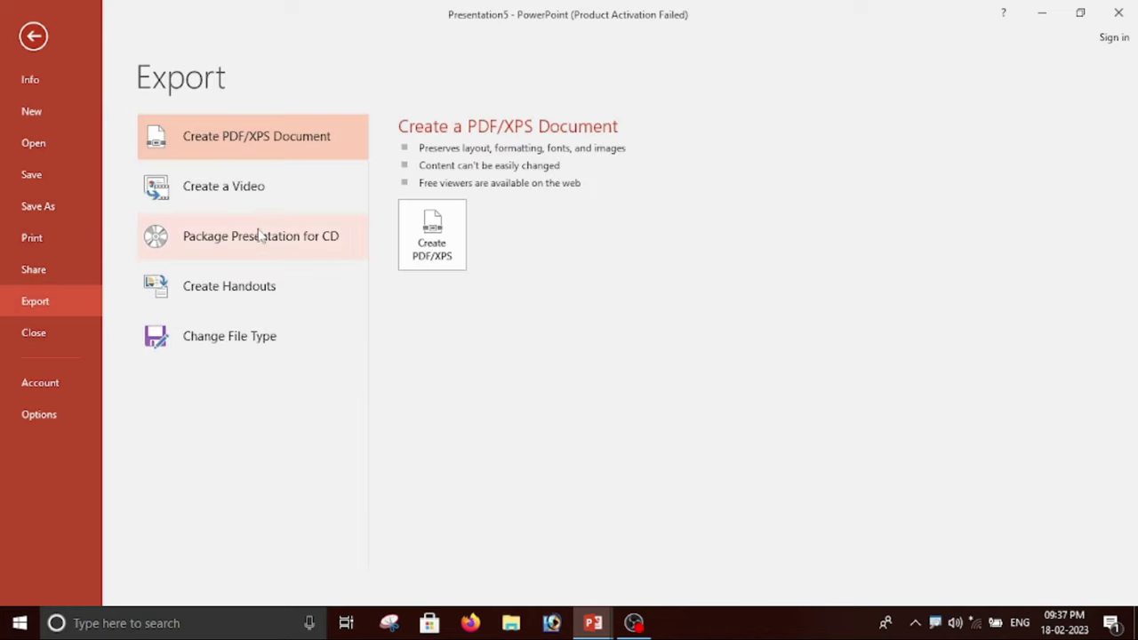
click(225, 195)
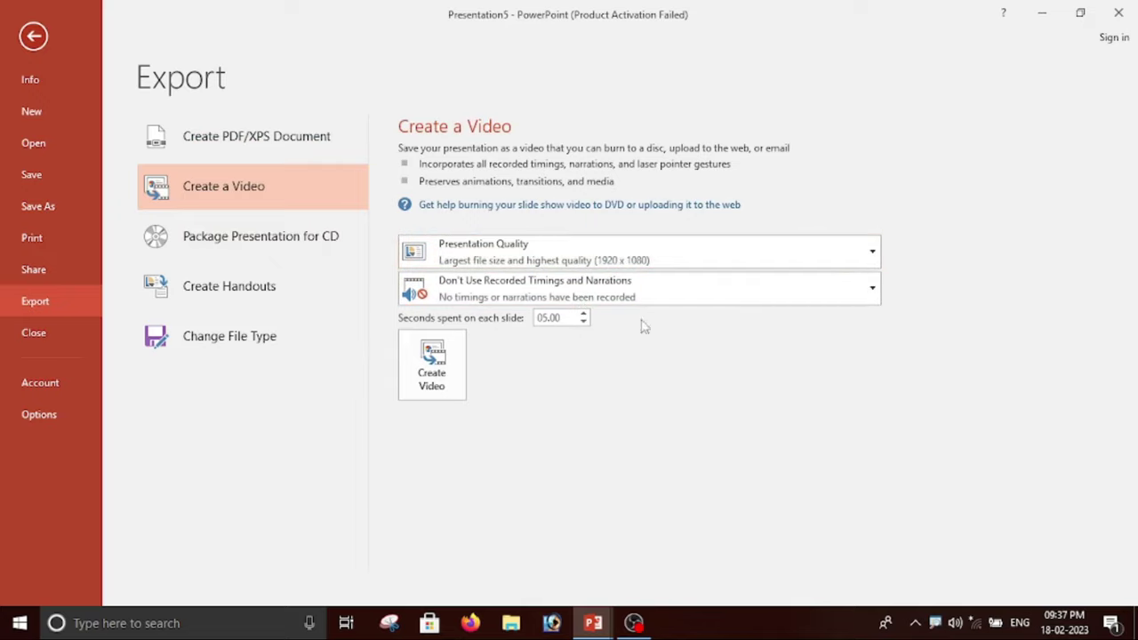
click(442, 371)
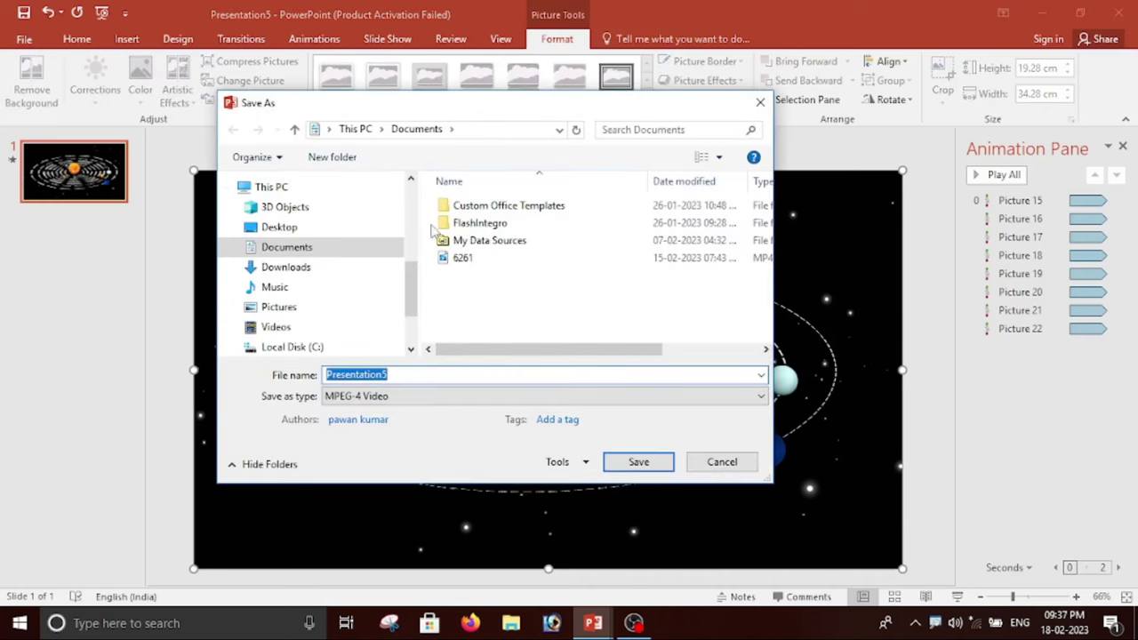
Save the video to the Desktop as 'solar system' in MPEG-4 format.
click(290, 228)
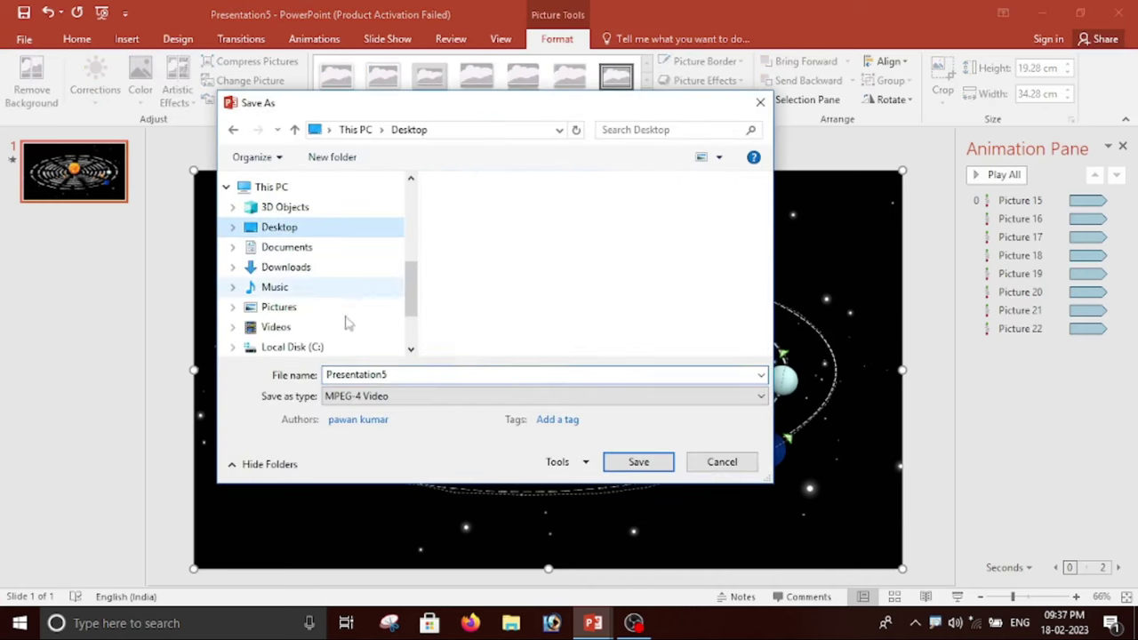
double_click(406, 375)
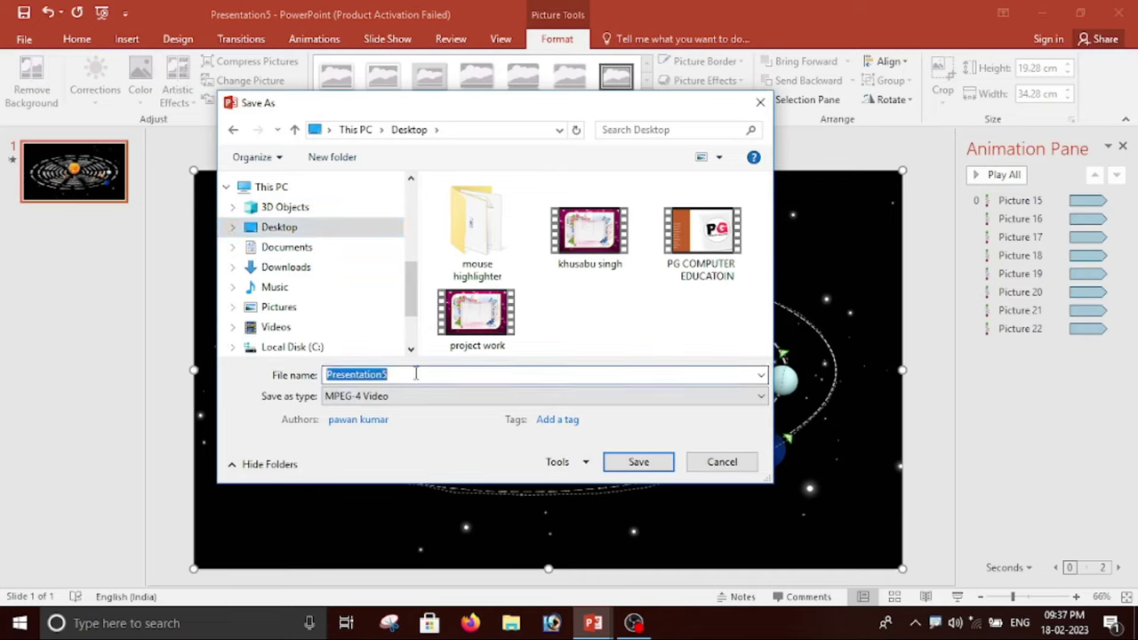
key(BackSpace)
text(so)
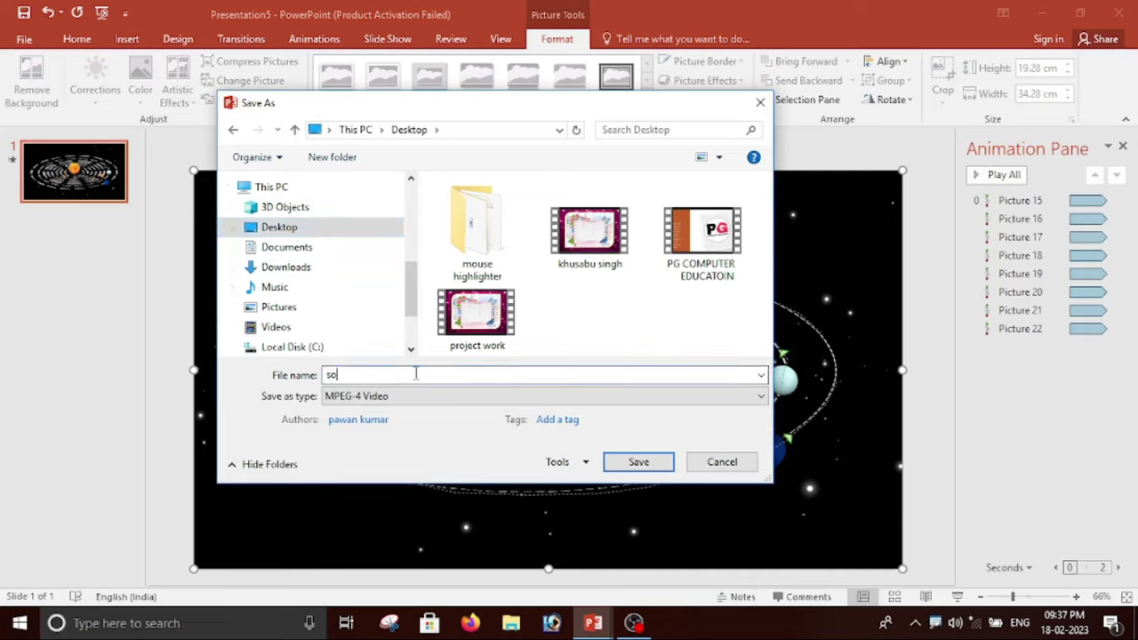
text(lar s)
text(ystem)
click(365, 396)
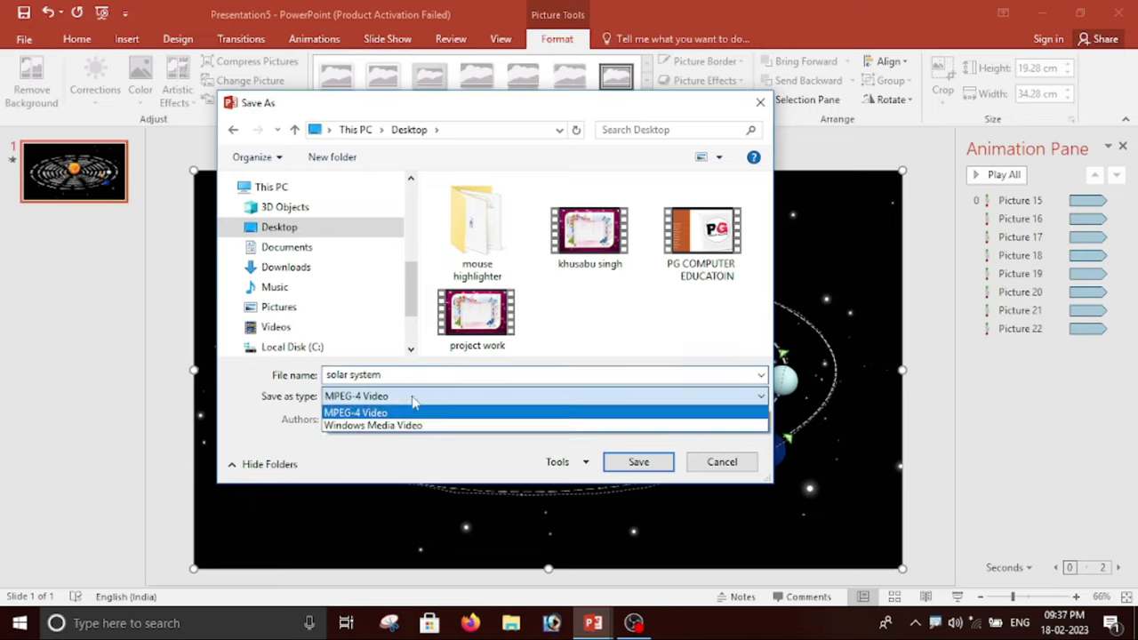
click(360, 413)
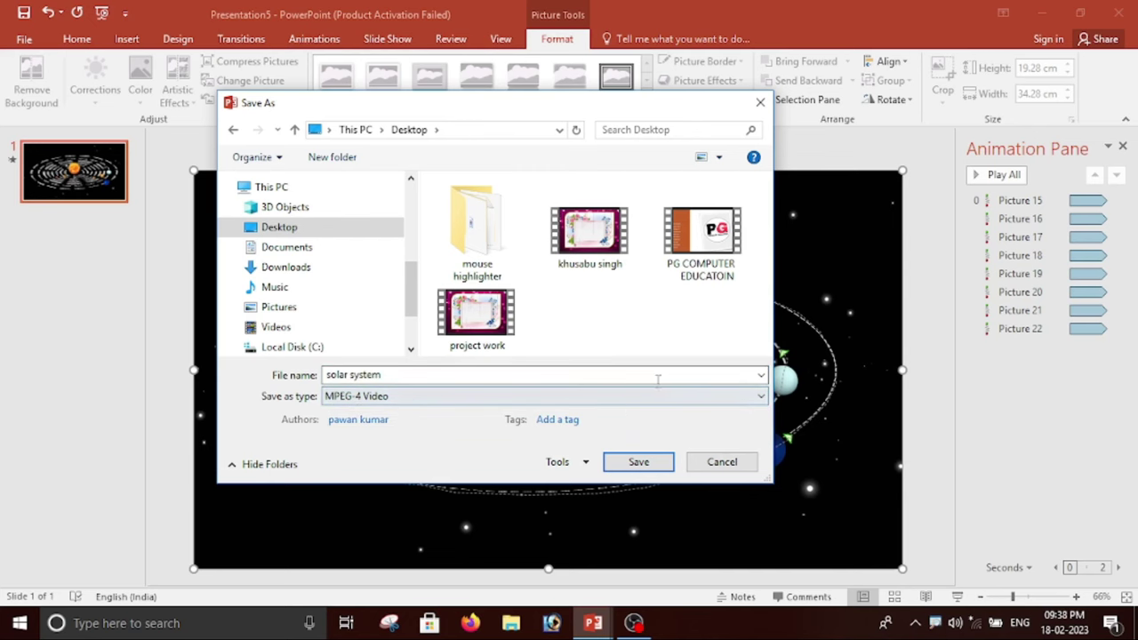
click(665, 463)
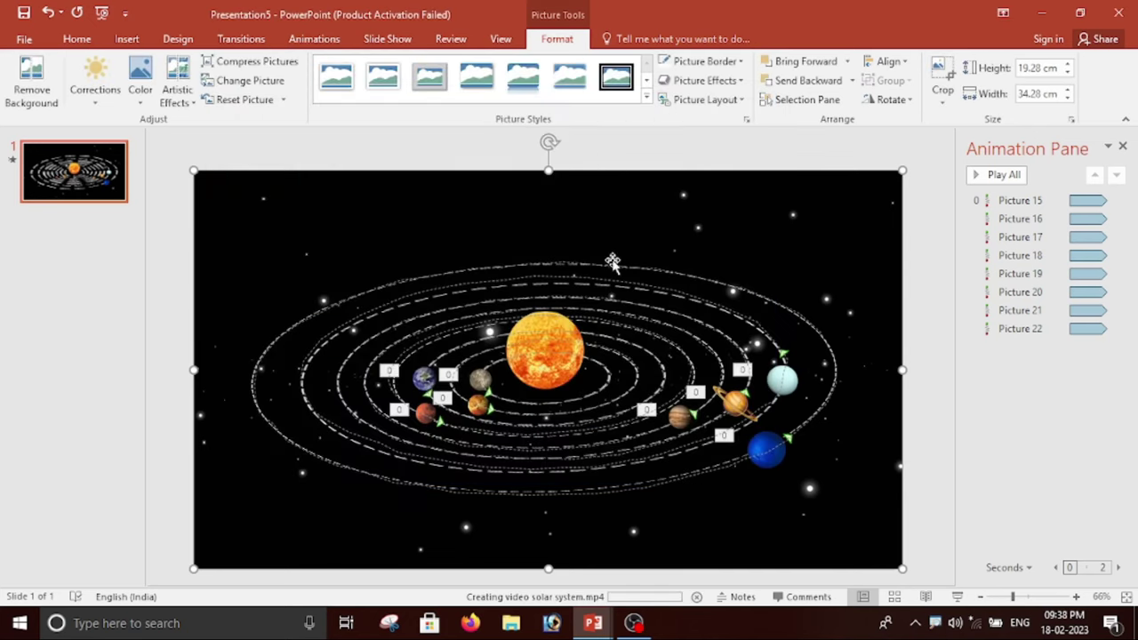